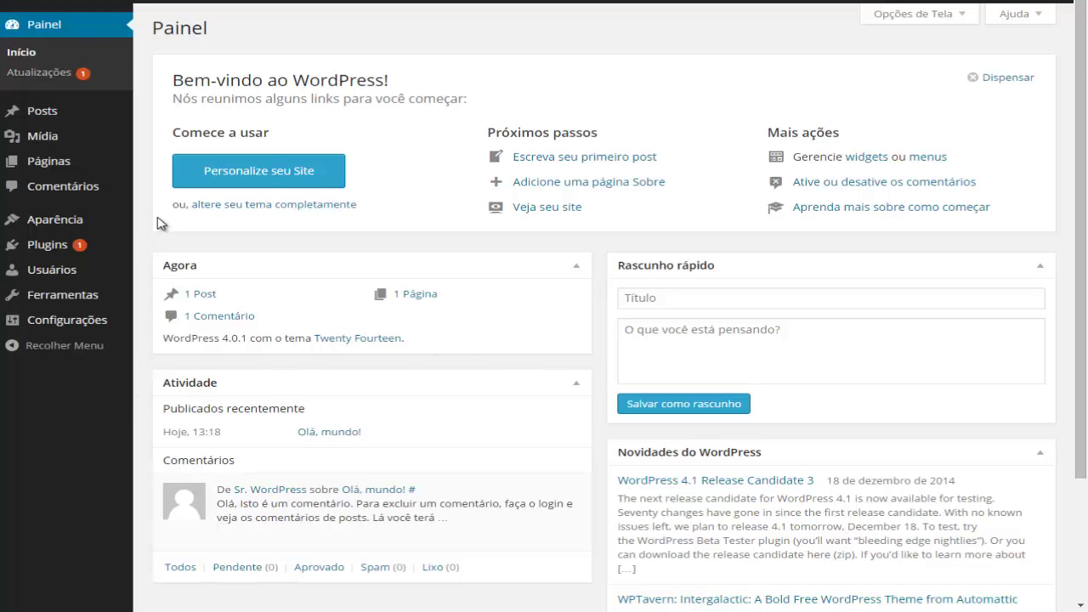
mouse_move(54, 124)
drag(172, 80, 469, 98)
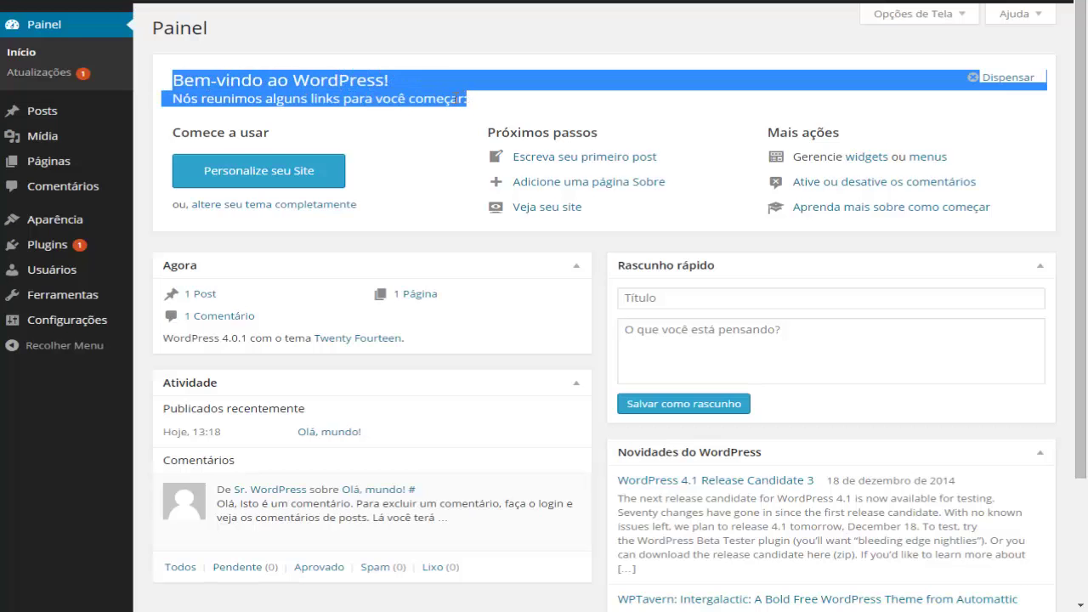
click(202, 84)
drag(174, 80, 476, 94)
click(457, 96)
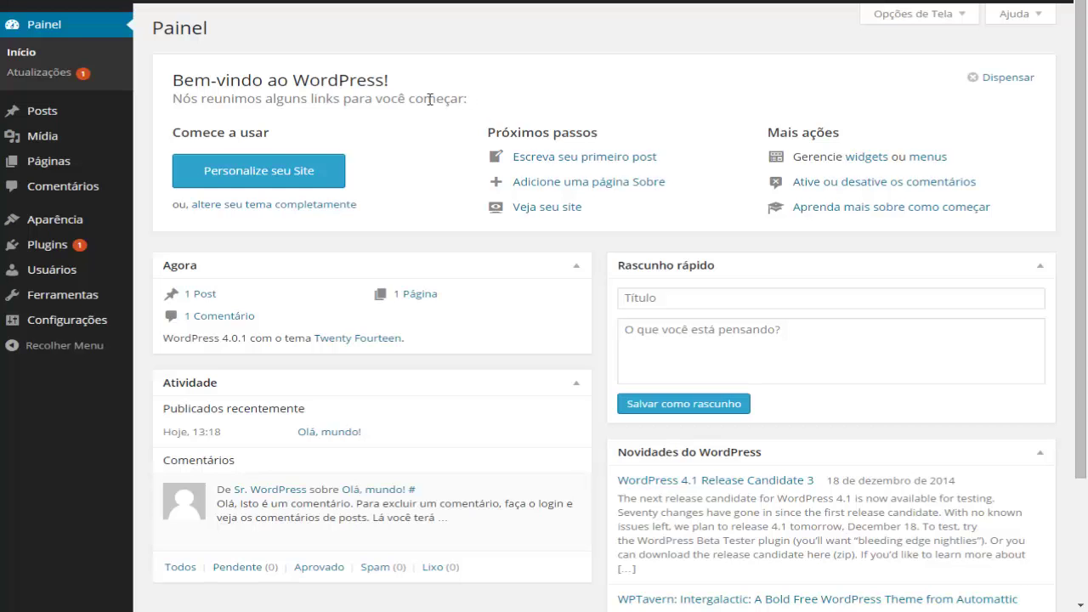
drag(173, 81, 479, 107)
click(472, 104)
drag(177, 81, 474, 98)
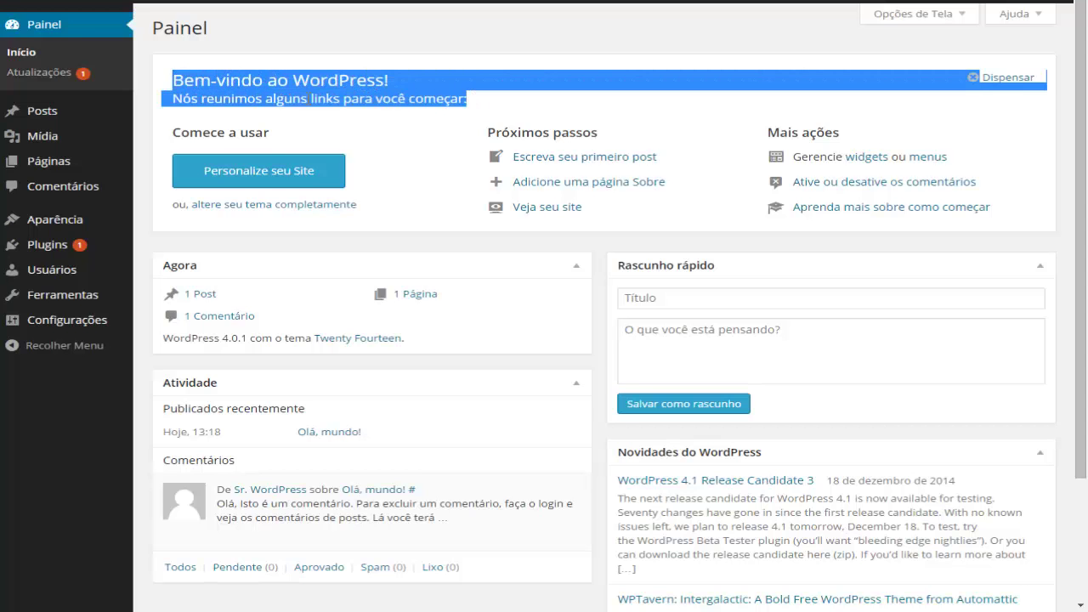
click(324, 98)
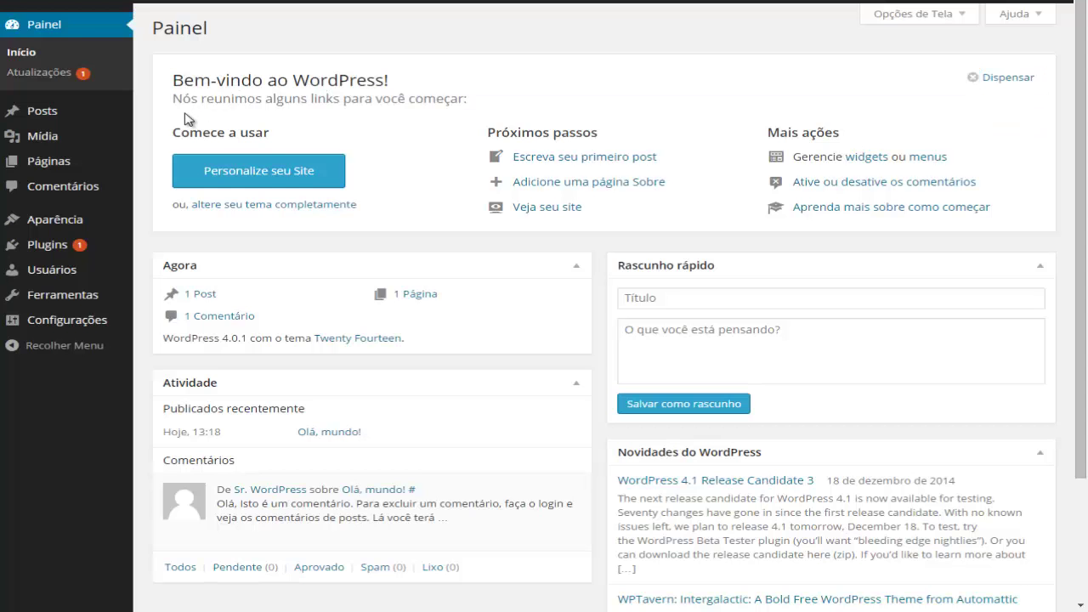
drag(175, 81, 464, 99)
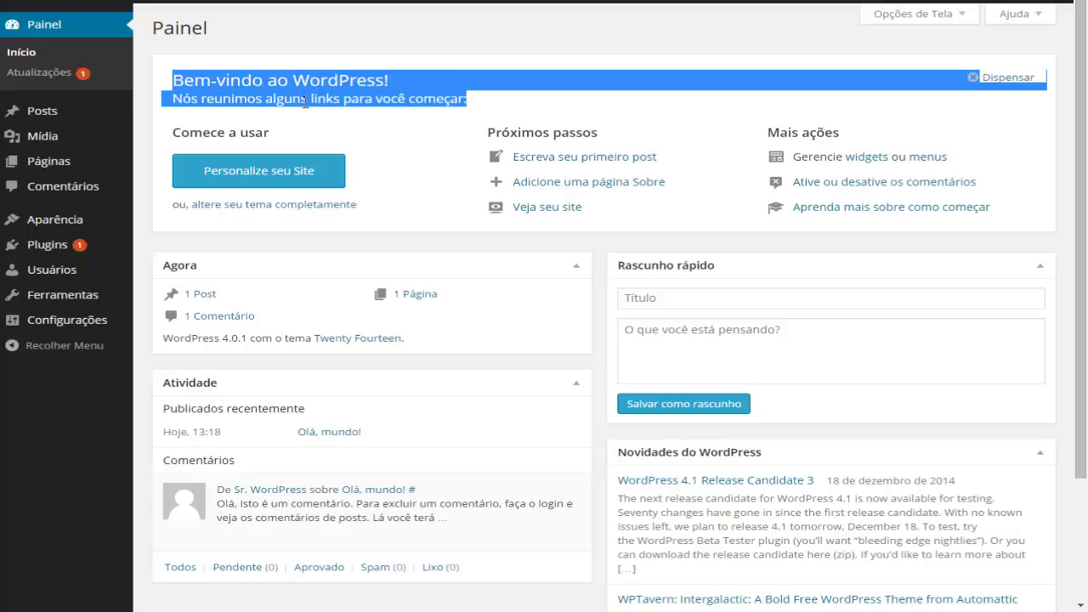
click(164, 115)
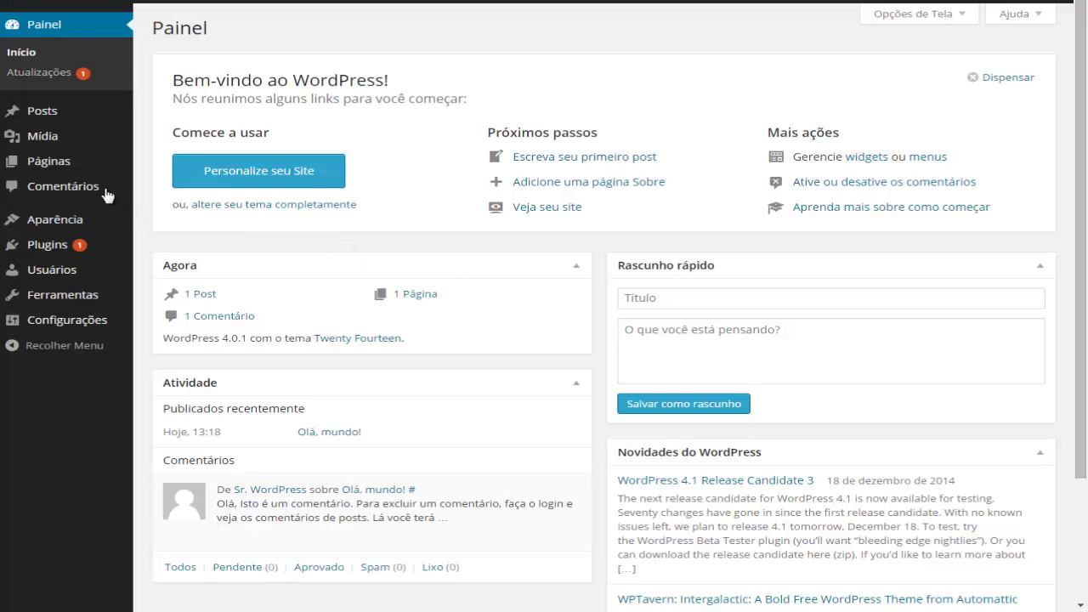
mouse_move(70, 134)
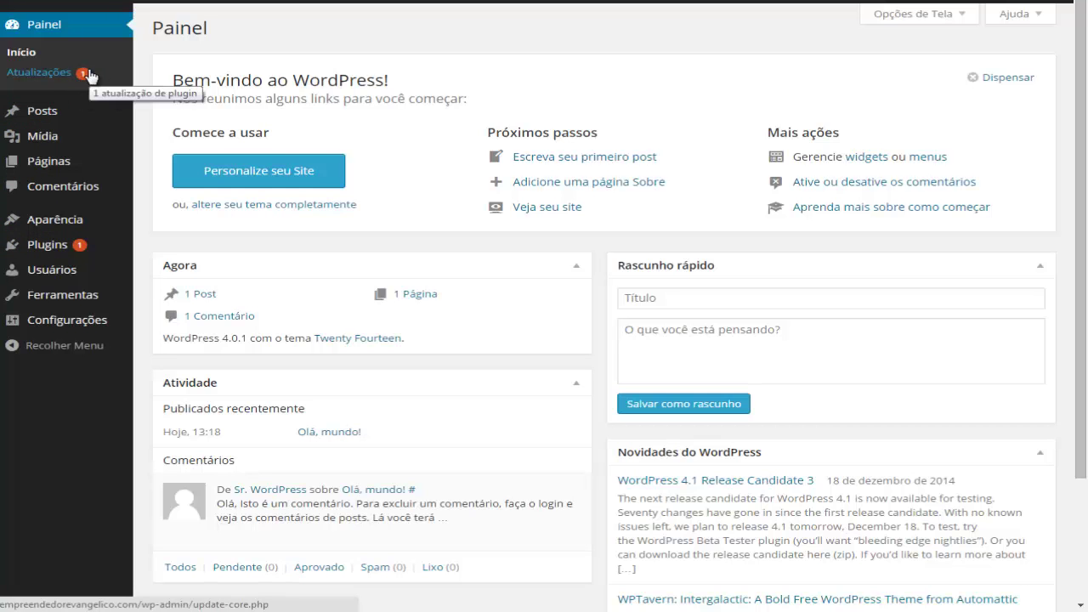
mouse_move(82, 257)
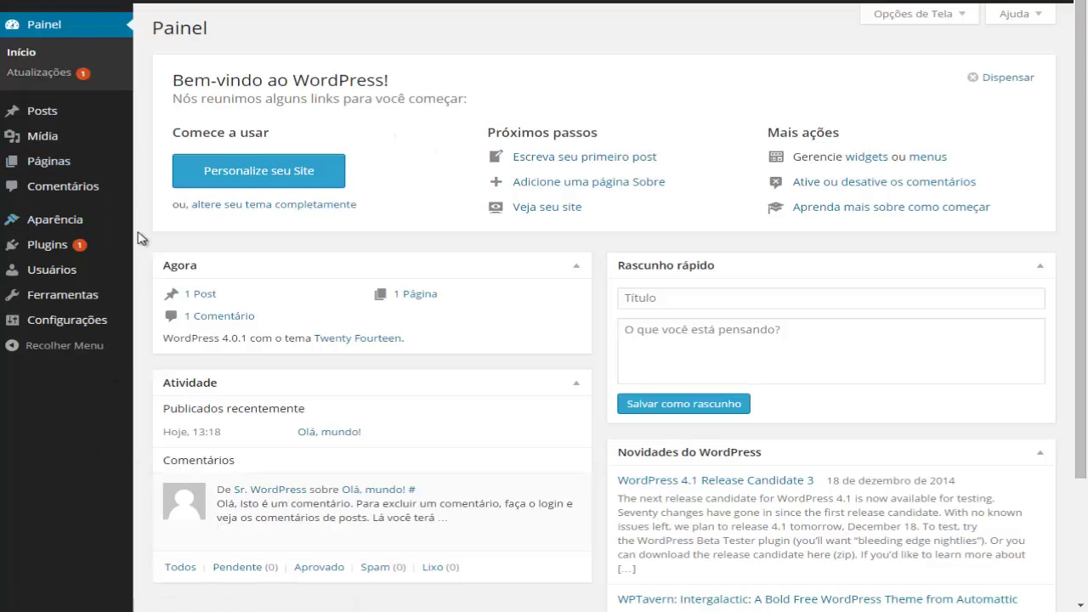
Open the list of all posts and view the "Olá, mundo!" post in a new browser tab
mouse_move(41, 107)
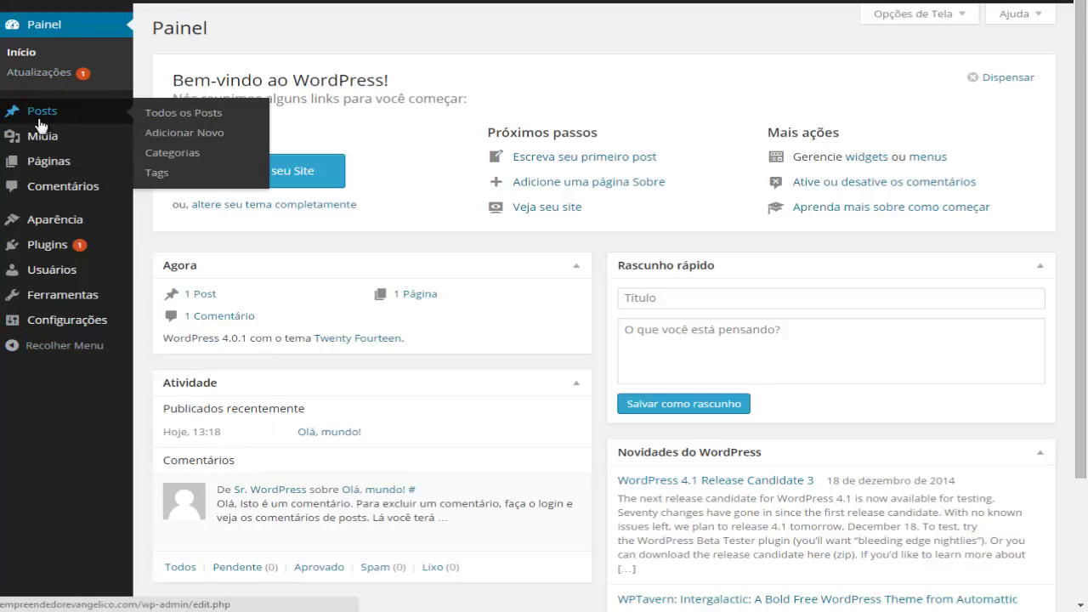
click(182, 118)
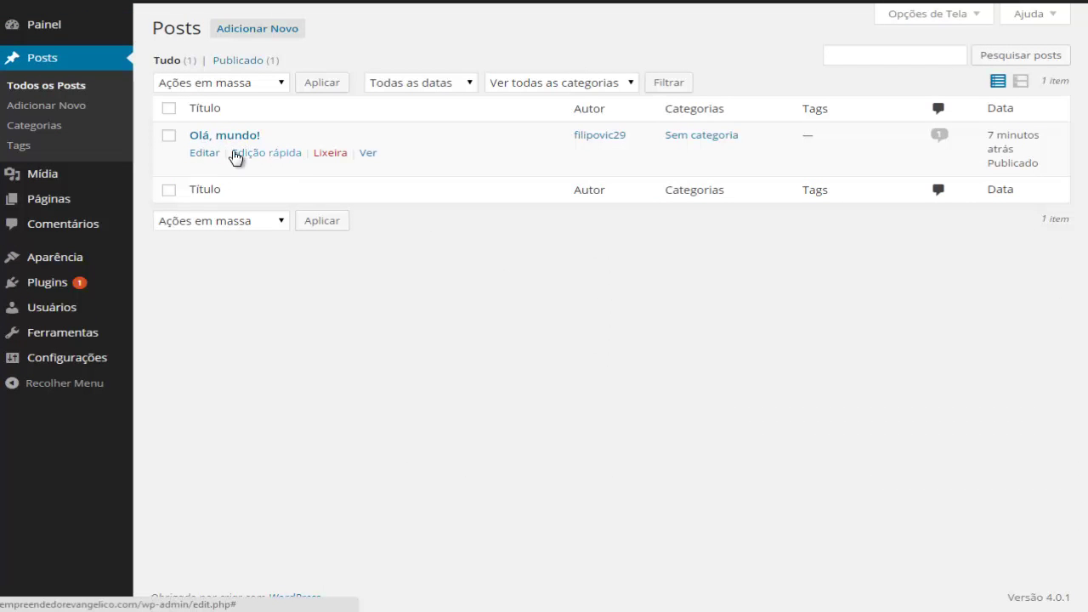
right_click(368, 153)
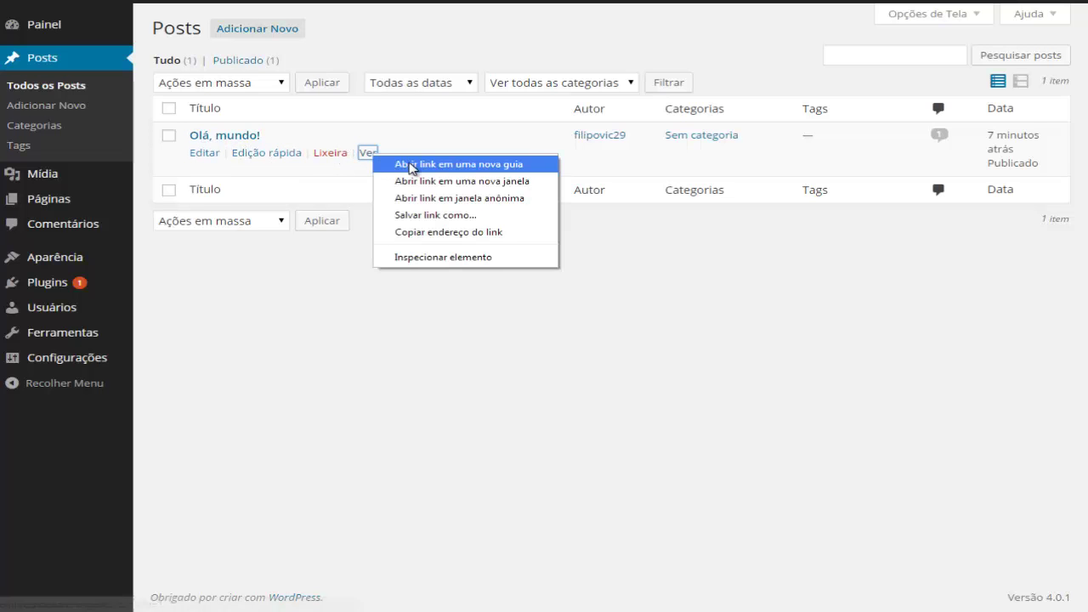
click(411, 165)
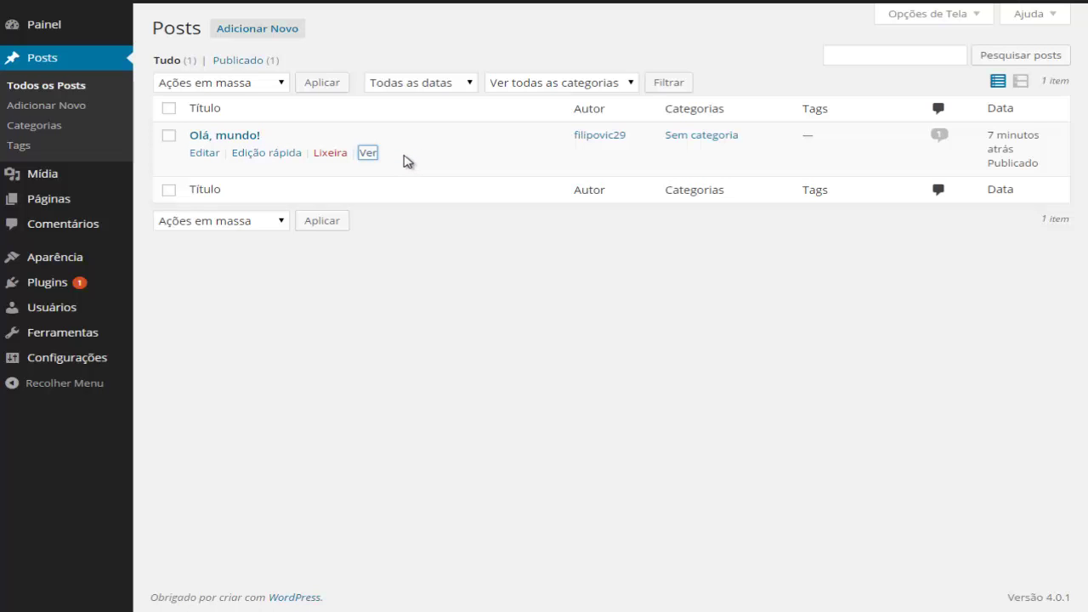
key(ctrl+Tab)
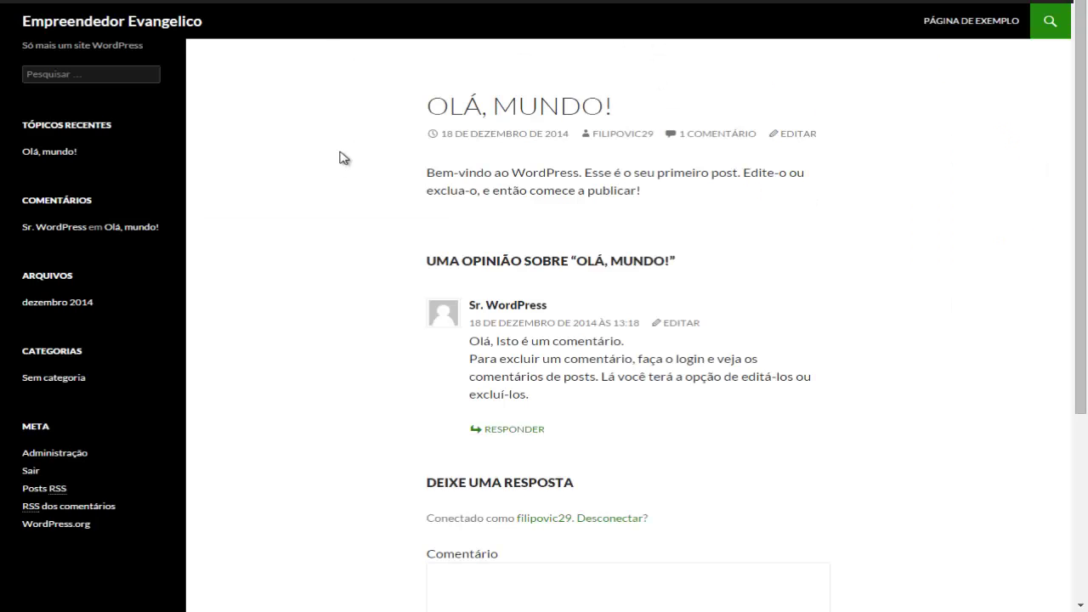
Examine the title, welcome text and comment of the "Olá, mundo!" post, and return to the posts list
drag(413, 129, 804, 379)
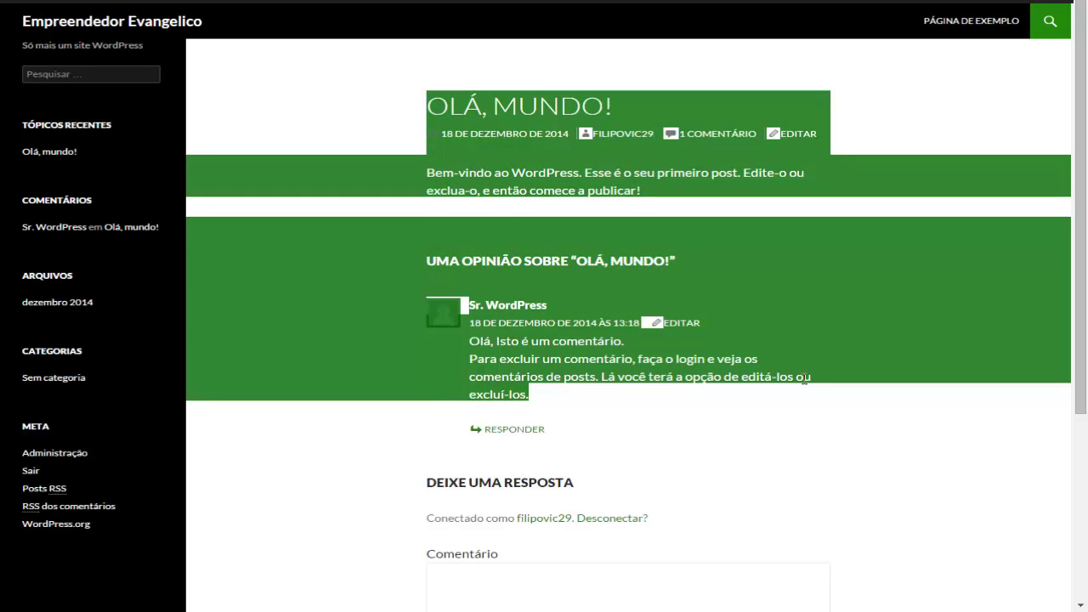
click(804, 379)
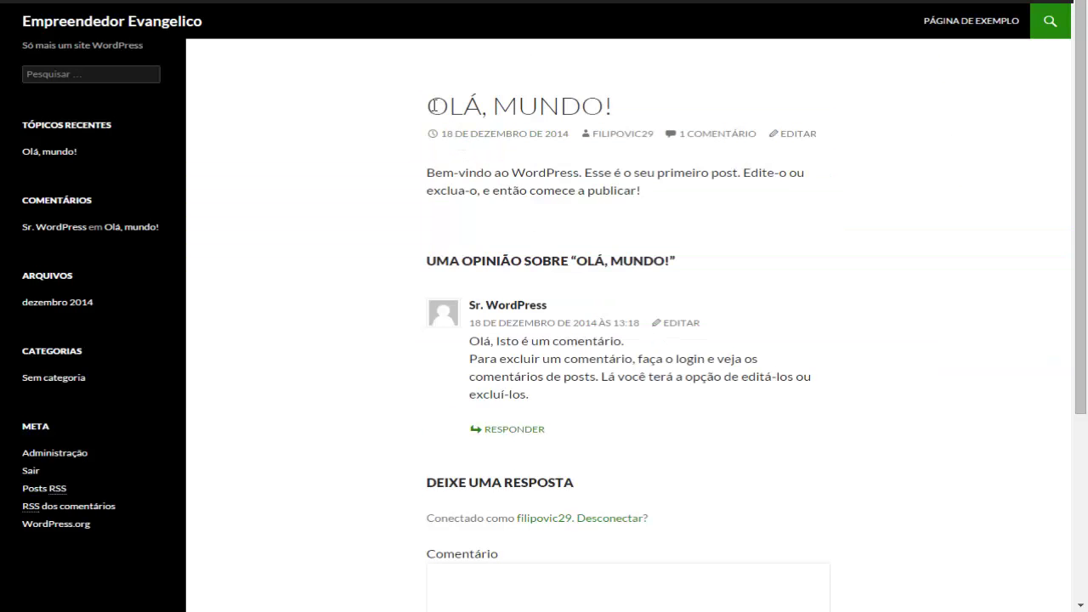
drag(432, 105, 665, 462)
click(608, 437)
drag(430, 173, 659, 192)
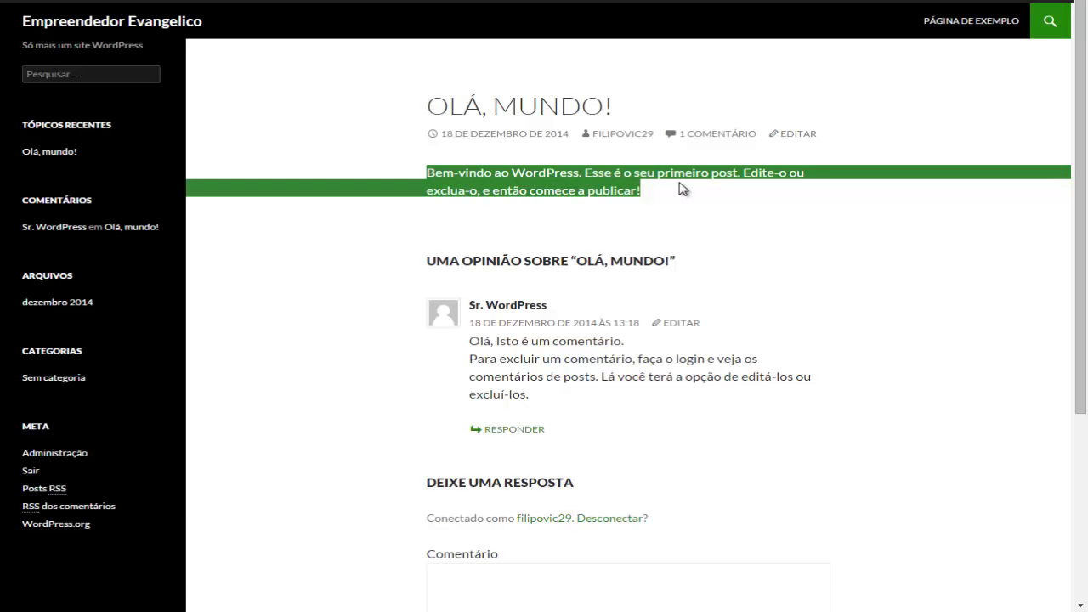
click(745, 229)
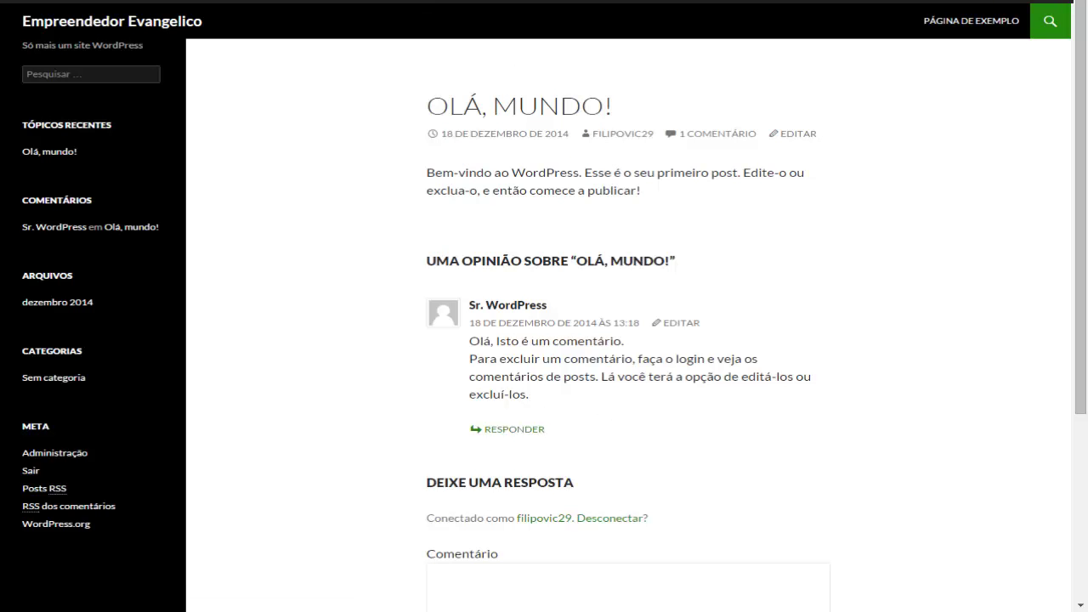
key(alt+Left)
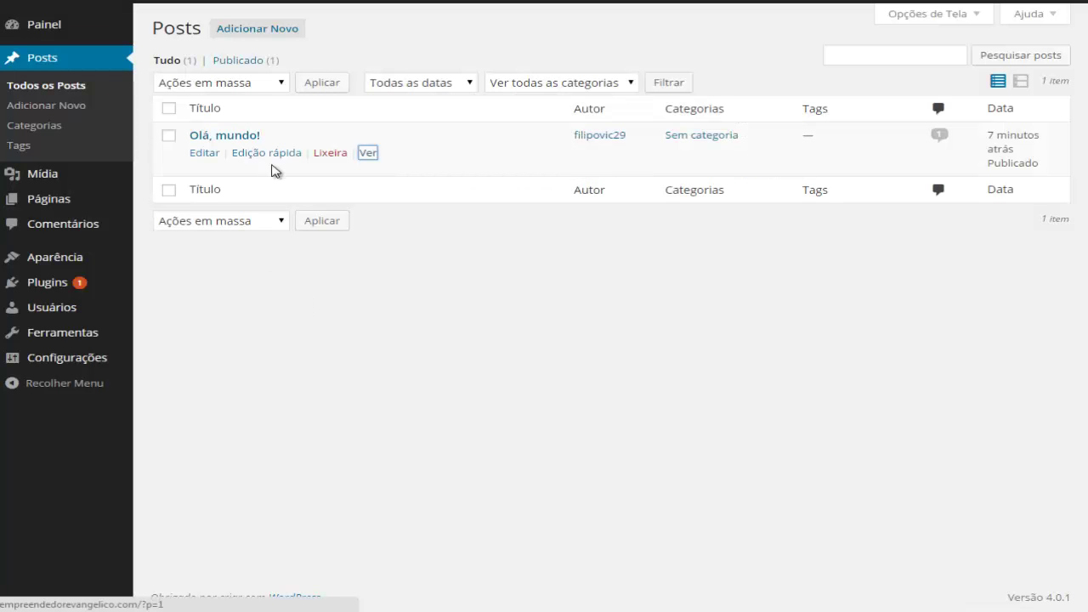
click(168, 136)
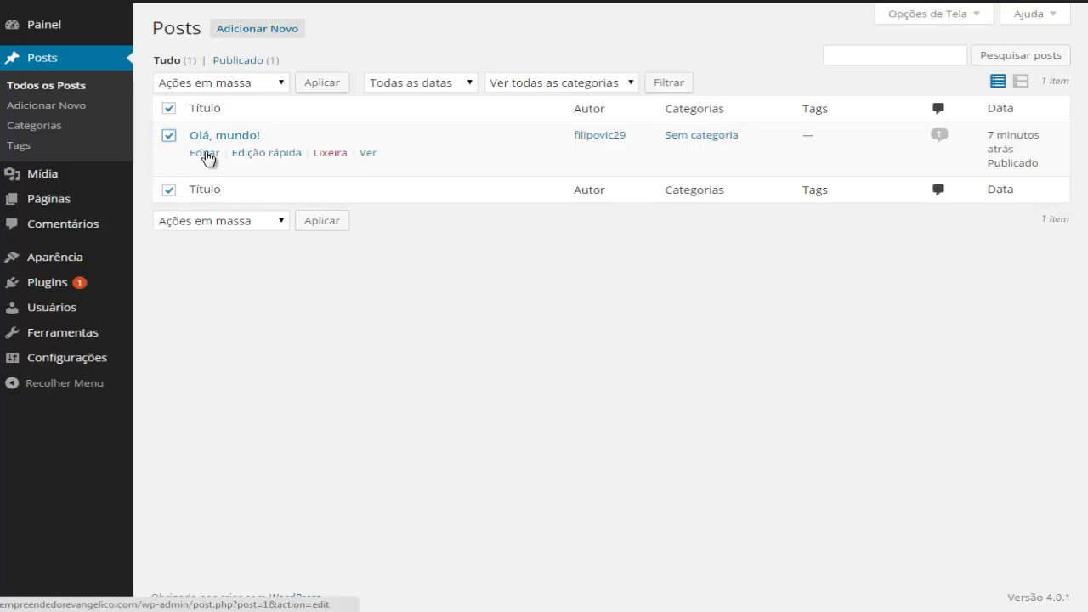
click(275, 91)
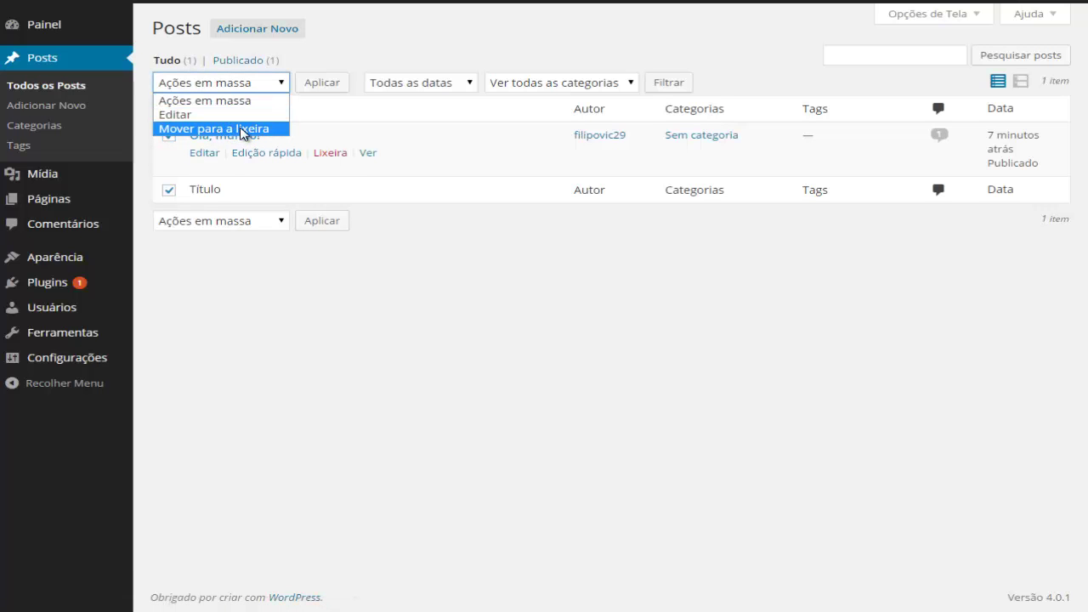
click(379, 204)
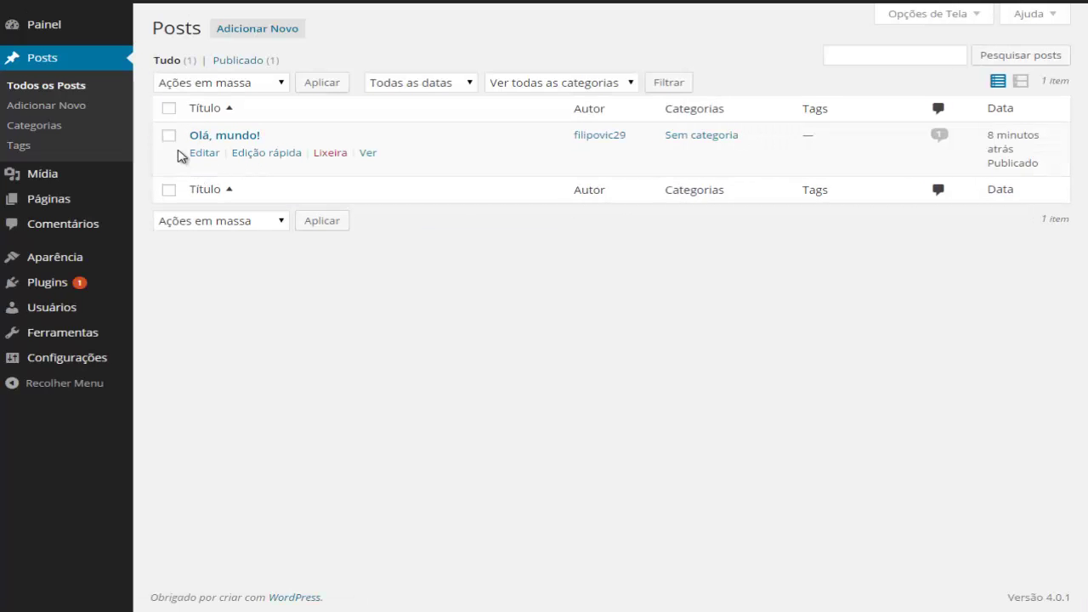
Select the "Olá, mundo!" post and move it to the trash
click(168, 136)
click(330, 153)
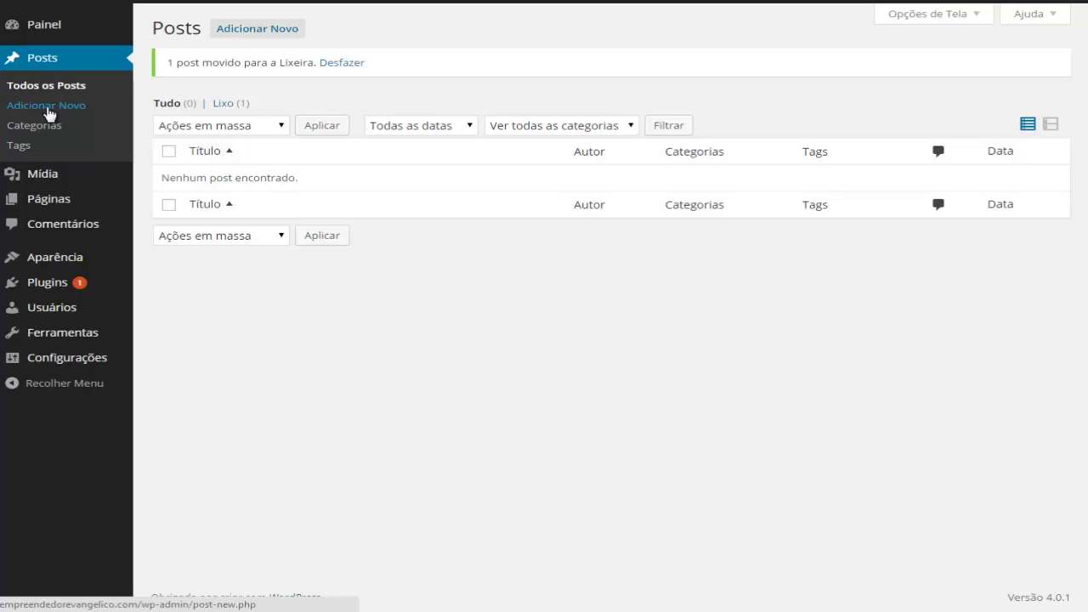
Create a new post titled "Seja bem vindo!" with the body lines "Olá tudo bem?" and "Seja bem vindo ao meu blog!"
click(47, 110)
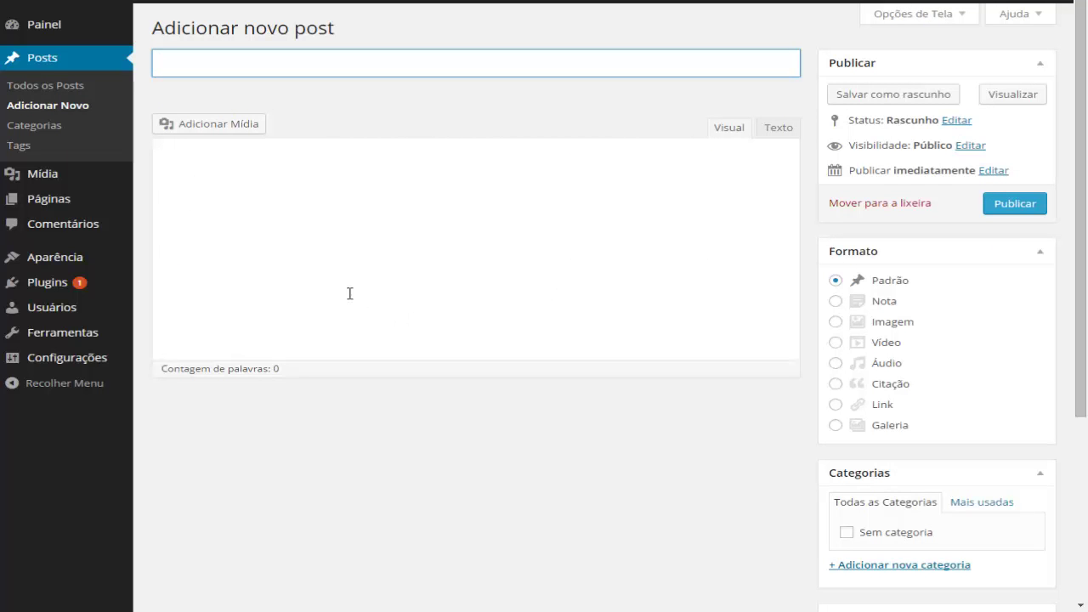
click(216, 175)
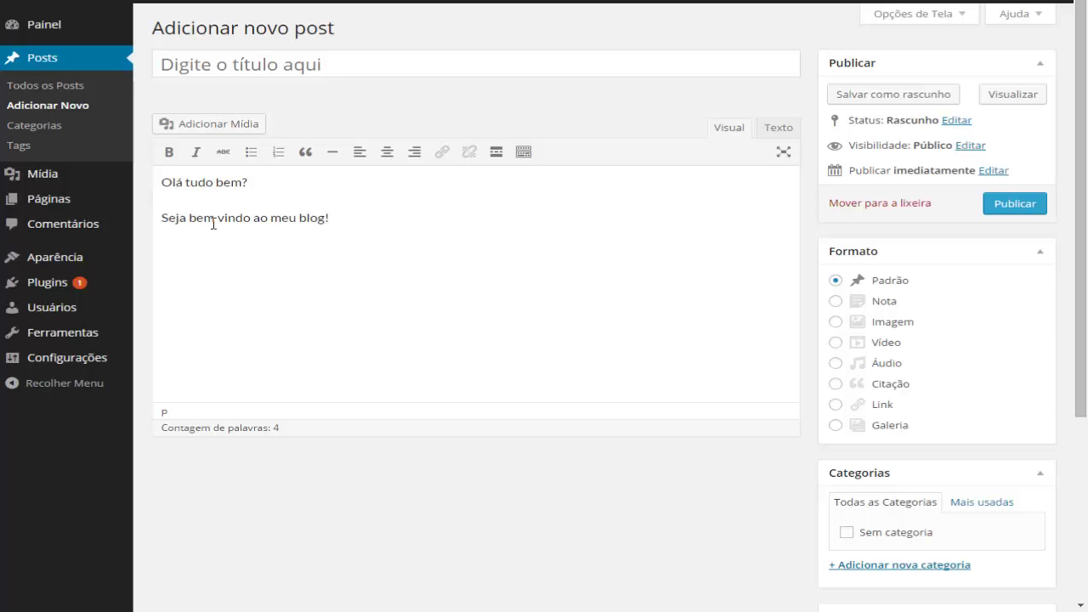
click(211, 65)
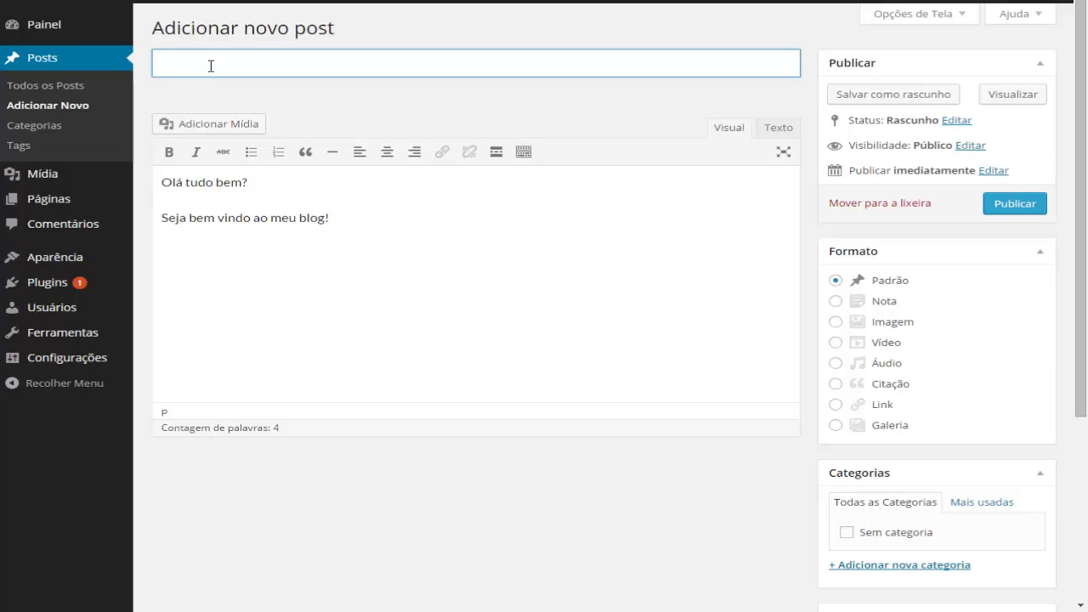
text(Seja bem vindo!)
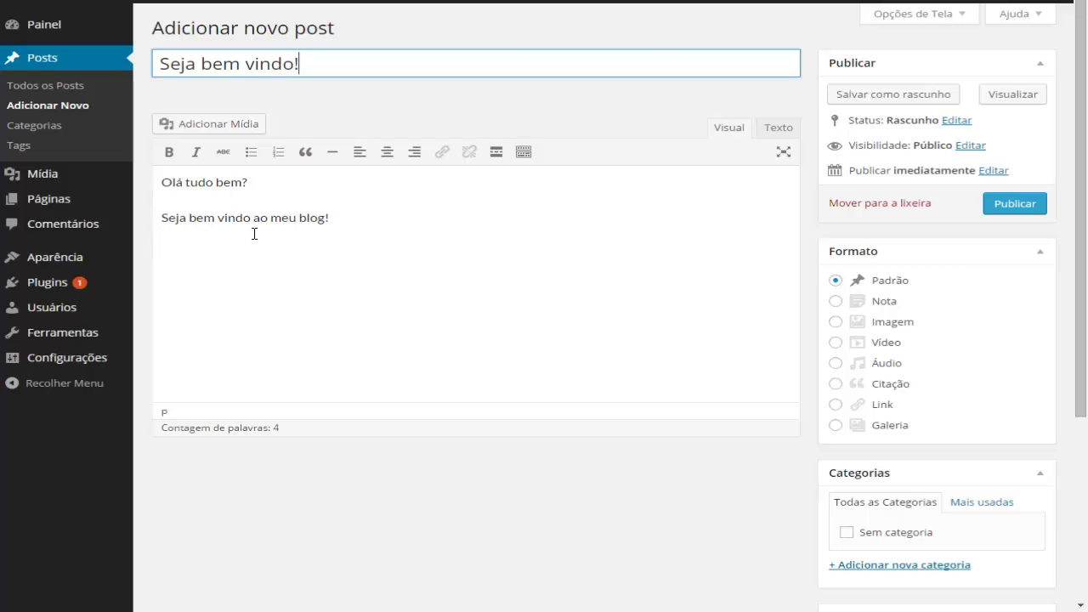
Check the category, tag and featured image options of the new post and publish it immediately
scroll(787, 474, down, 1)
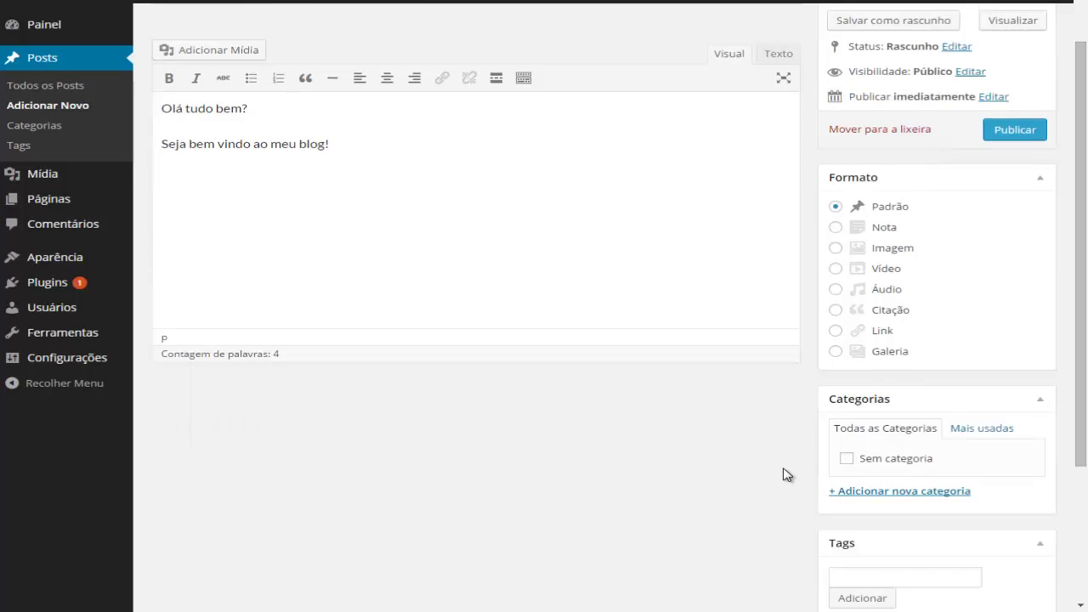
scroll(787, 468, down, 1)
scroll(765, 340, down, 2)
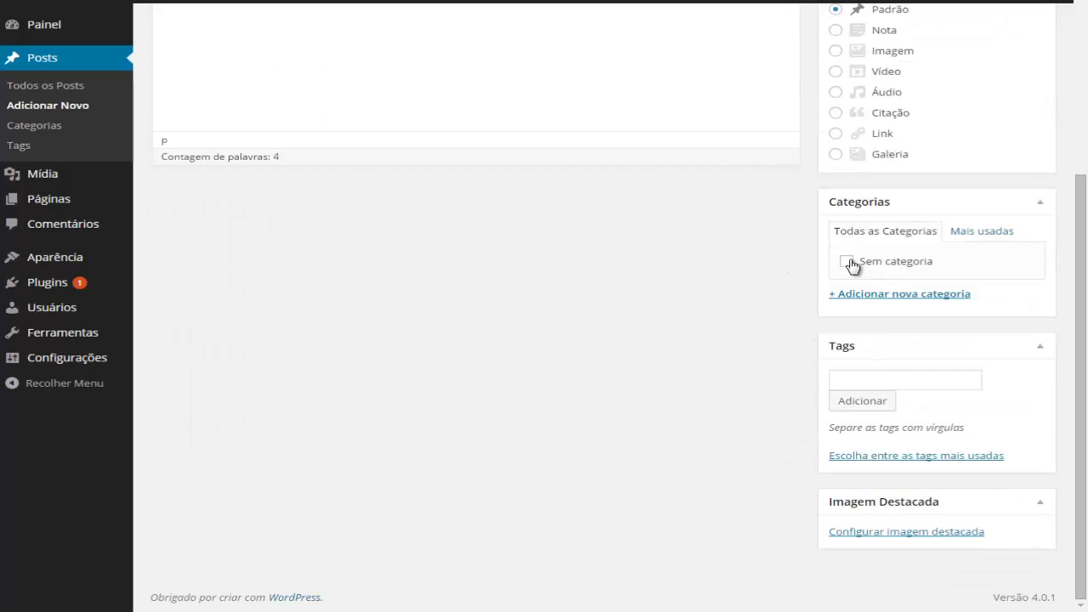
scroll(771, 306, up, 2)
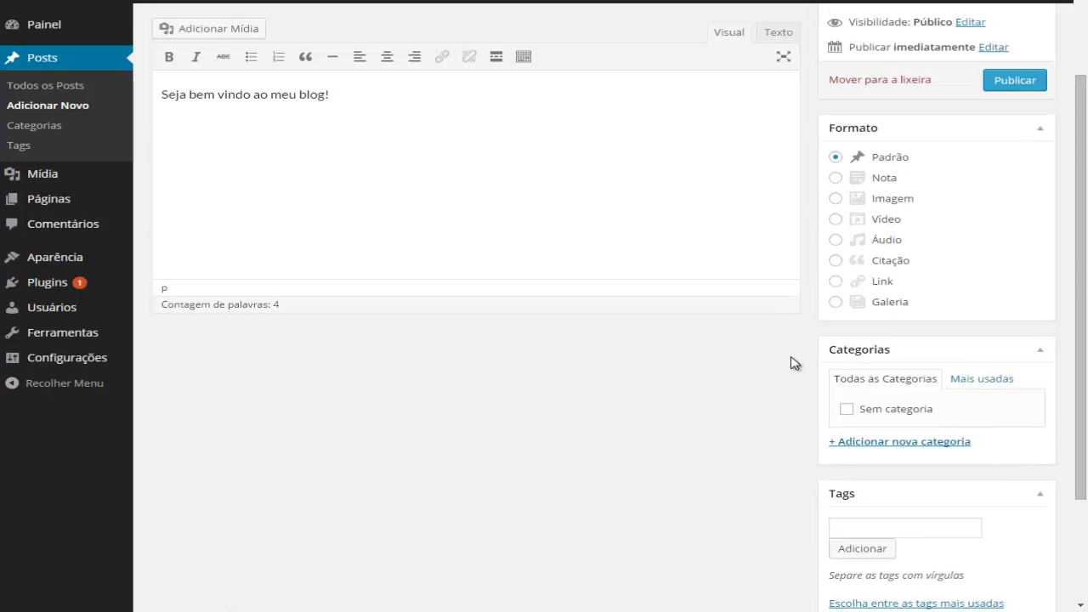
scroll(791, 363, down, 2)
scroll(790, 363, up, 2)
scroll(762, 381, up, 2)
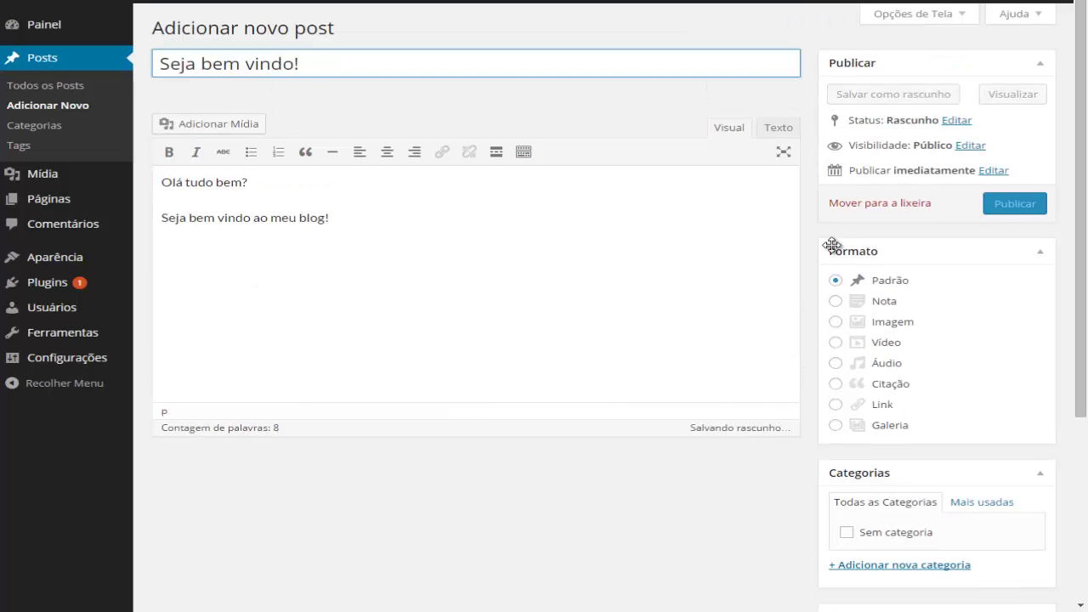
click(1016, 205)
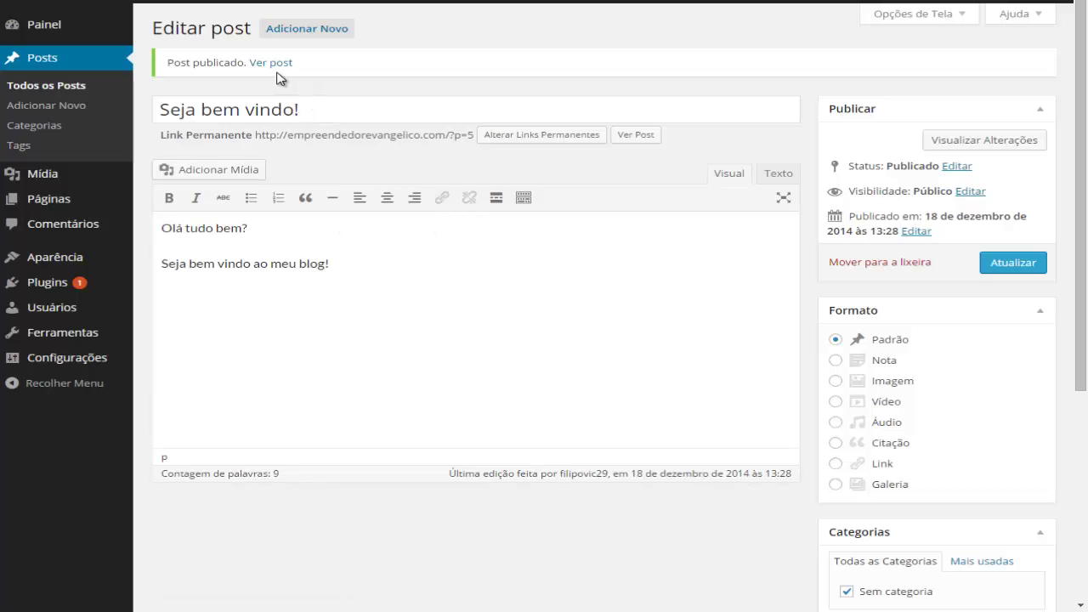
View the published "Seja bem vindo!" post in a new browser tab and check its title
right_click(266, 68)
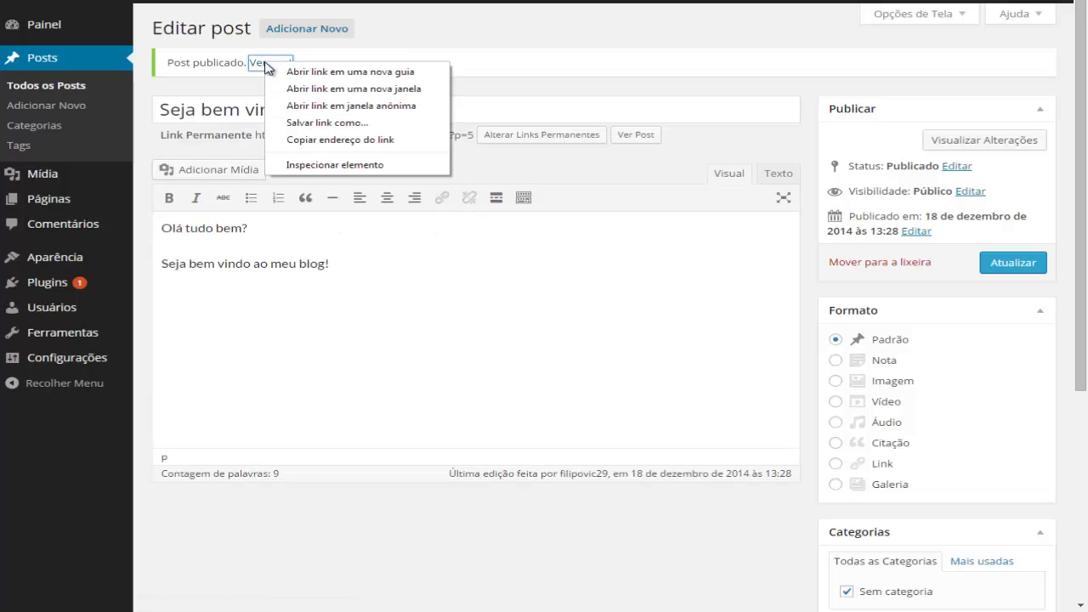
click(321, 73)
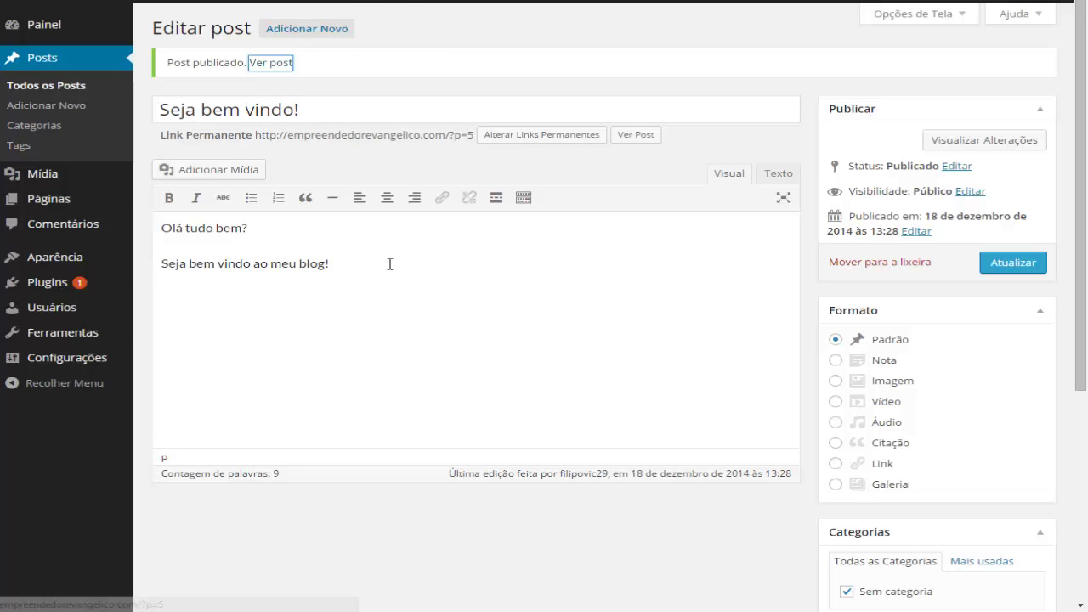
click(351, 1)
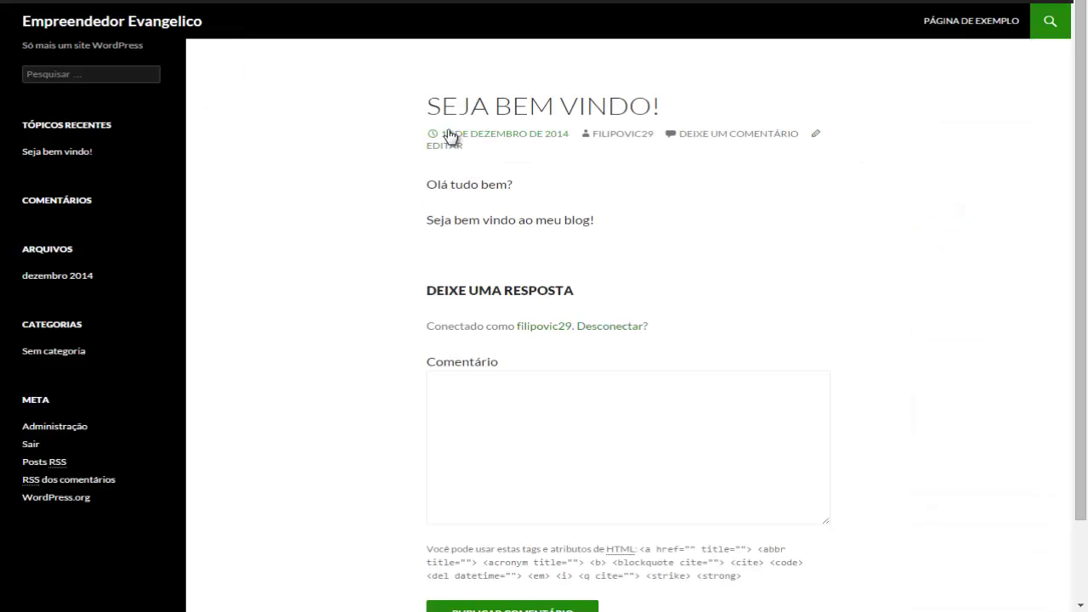
triple_click(432, 106)
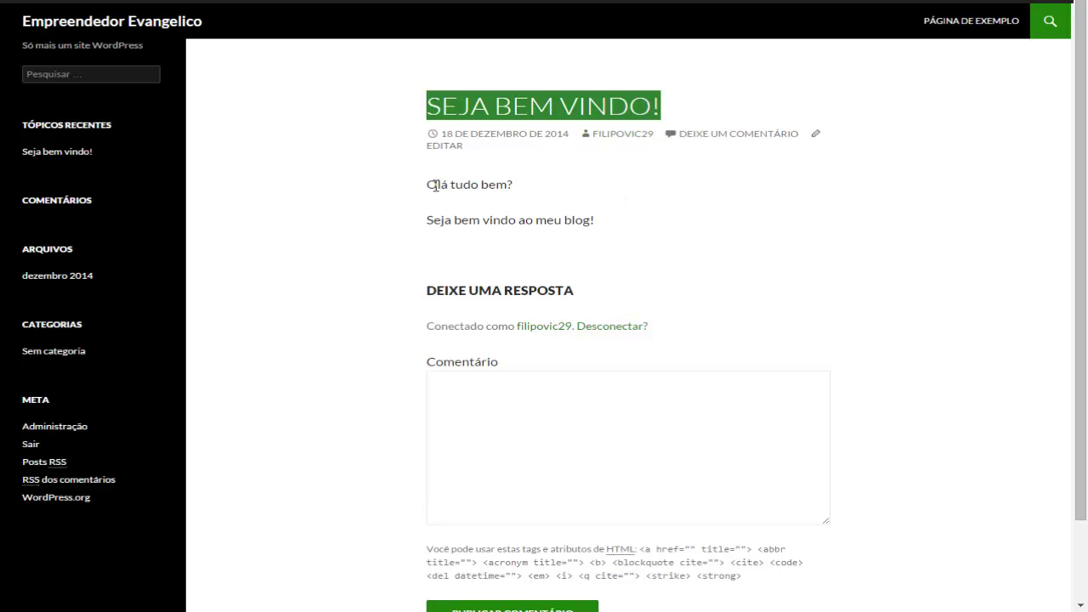
Check the "Olá tudo bem?" body line of the published post and return to the list of all posts
drag(429, 185, 515, 177)
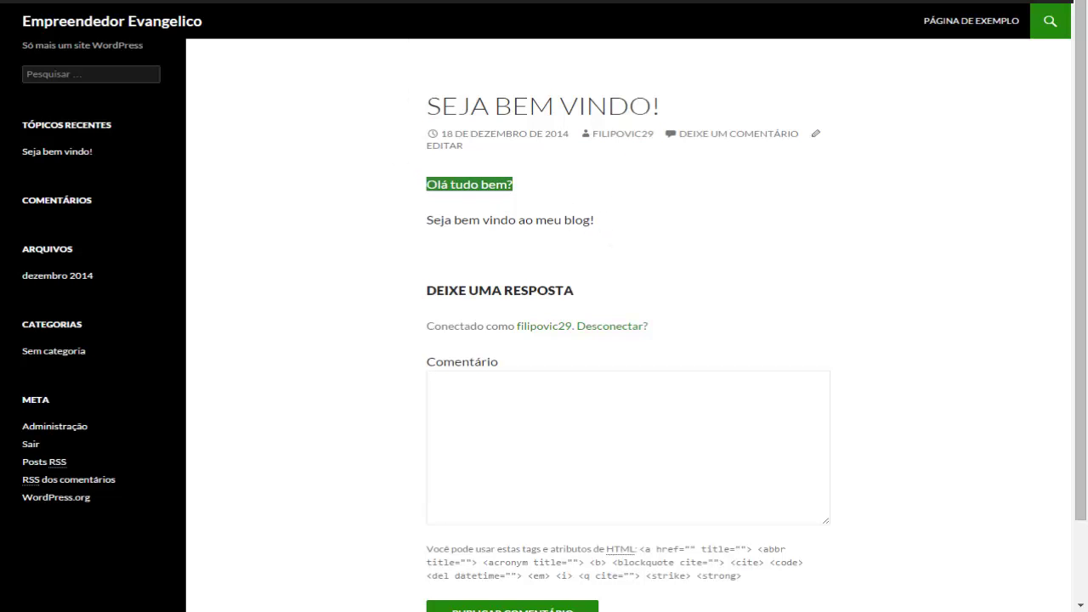
key(alt+Left)
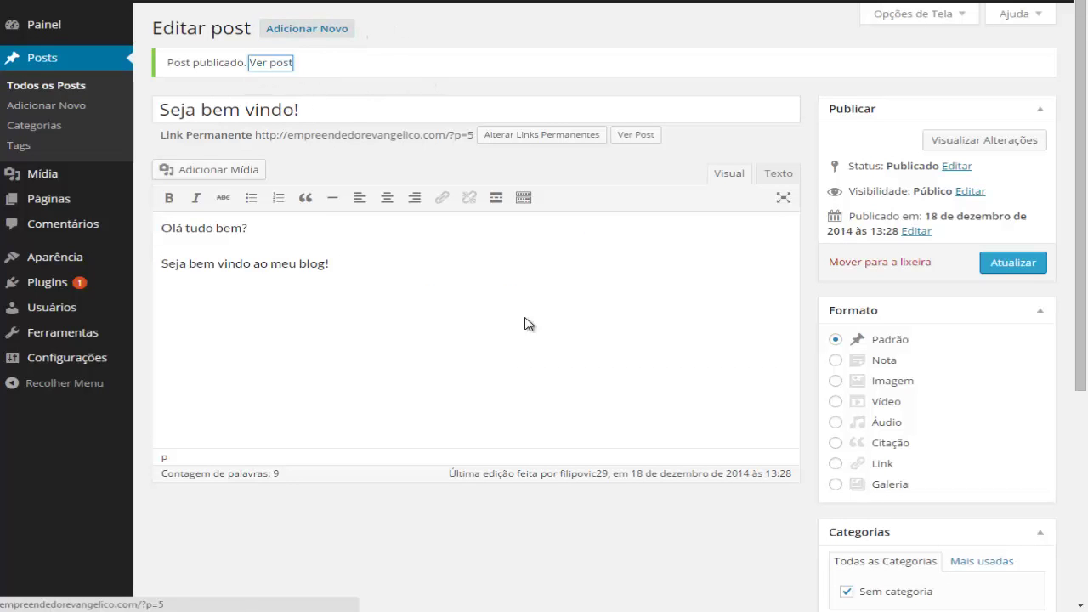
click(47, 88)
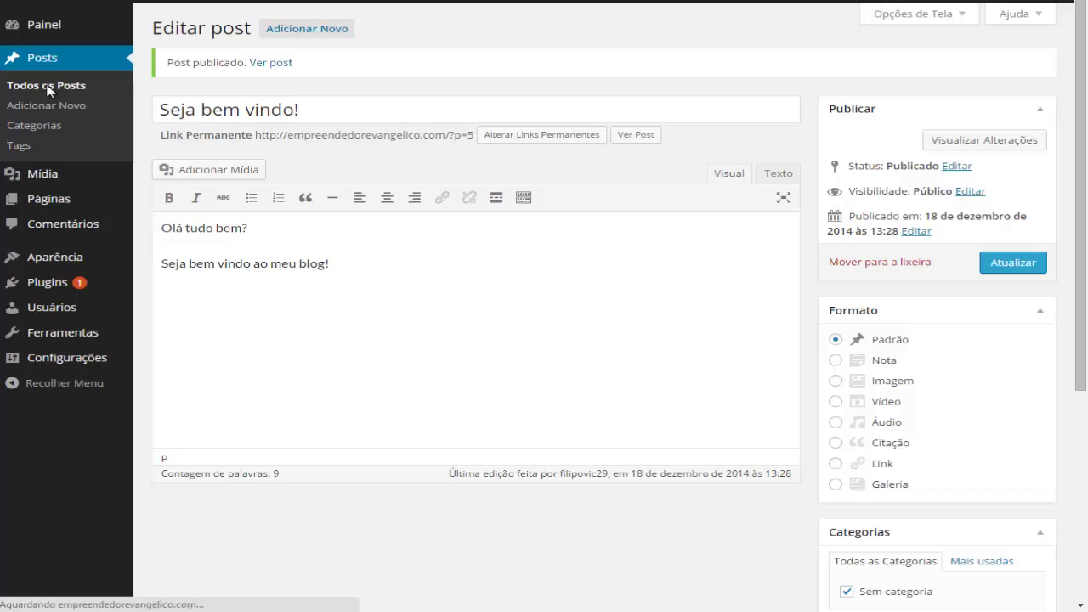
click(48, 105)
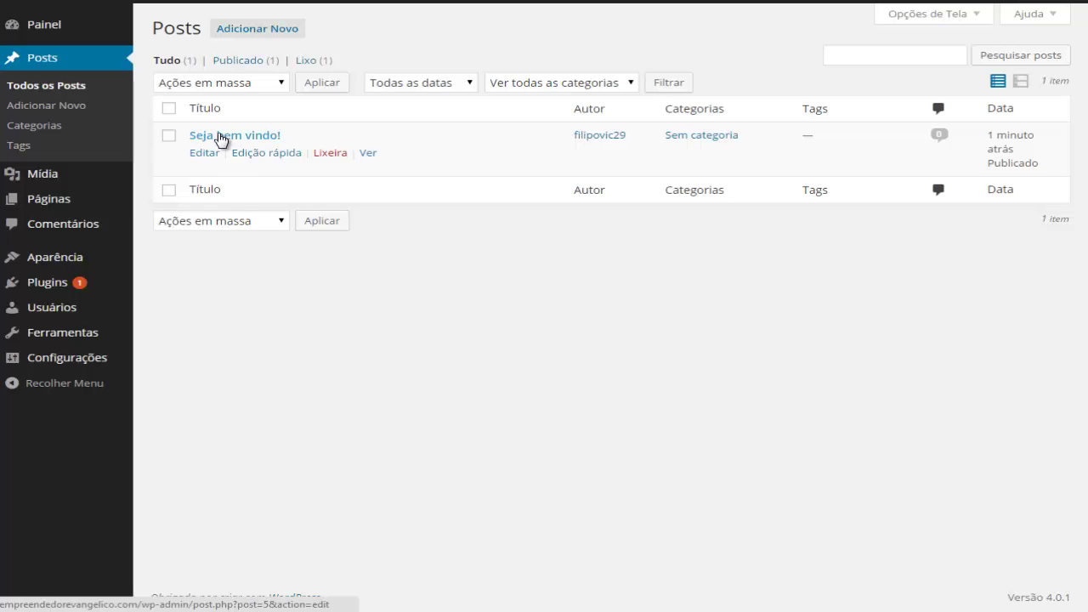
Review the title and slug in the quick edit form of the "Seja bem vindo!" post and cancel the editing
click(258, 154)
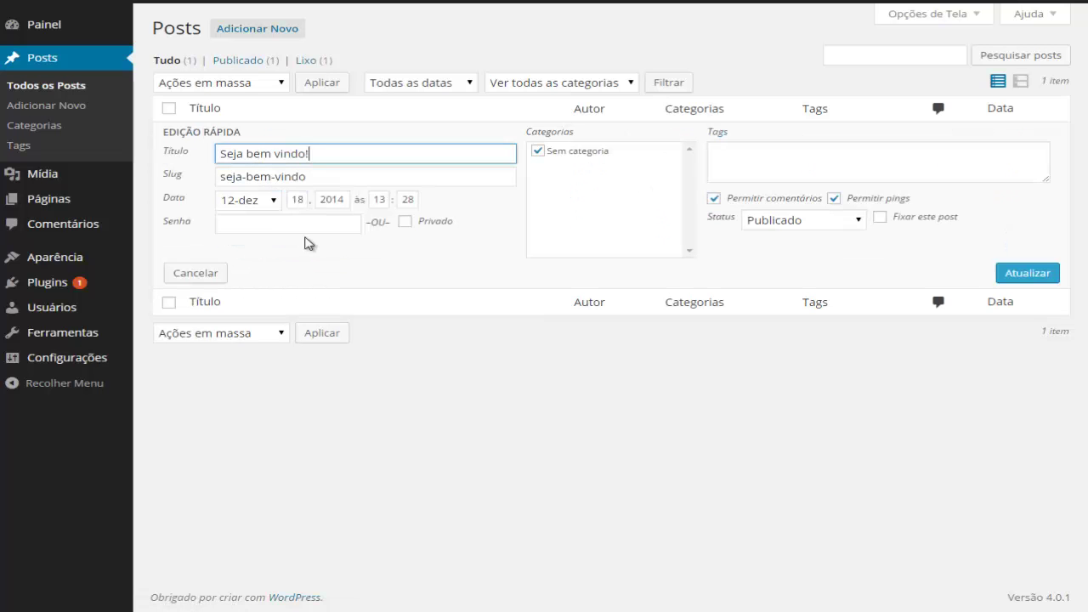
drag(226, 153, 318, 153)
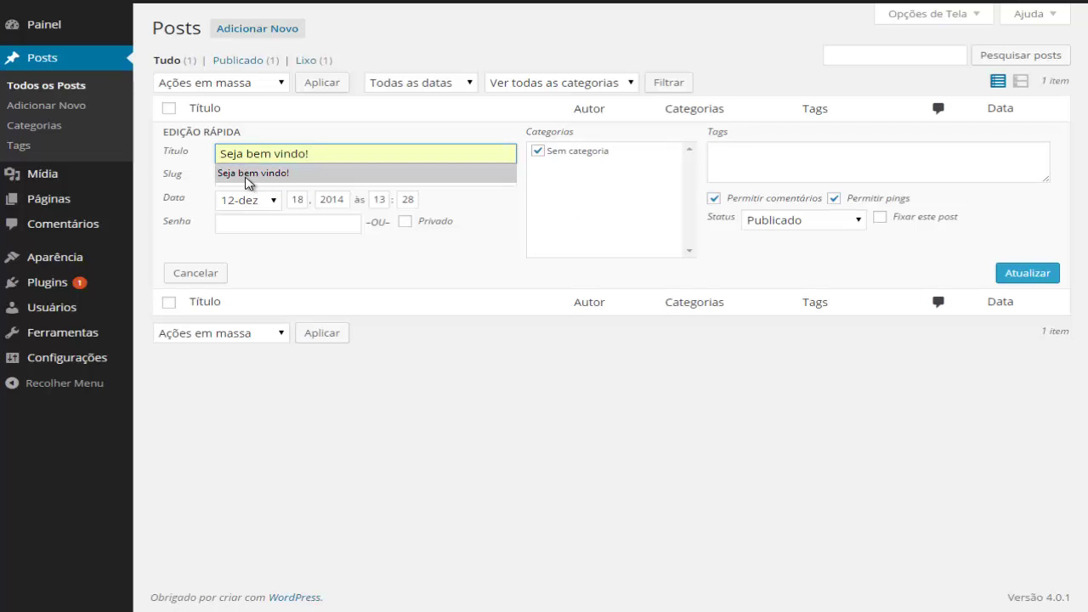
click(239, 174)
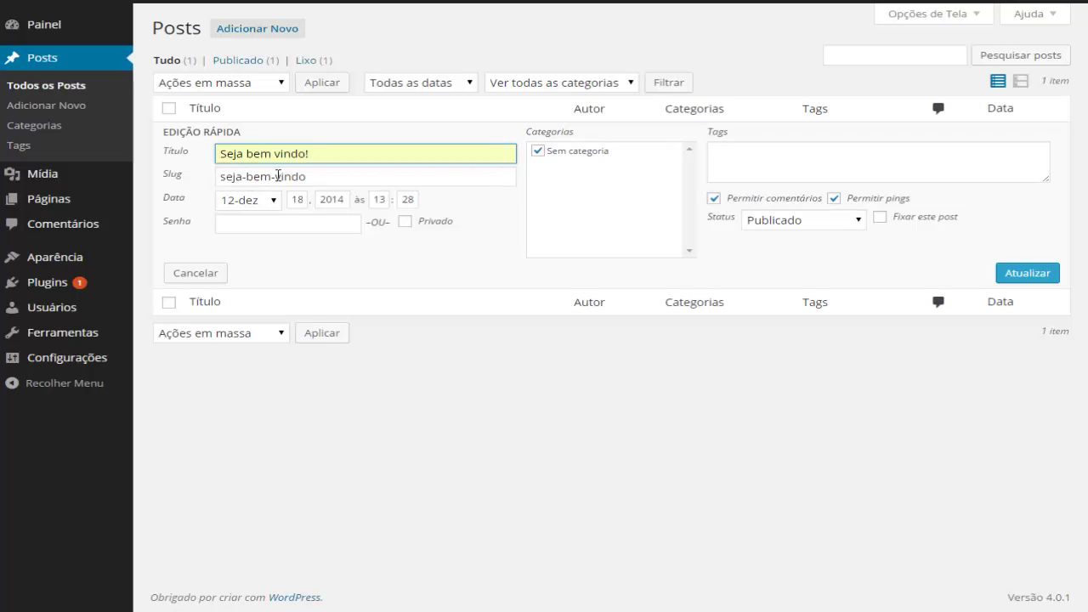
triple_click(278, 176)
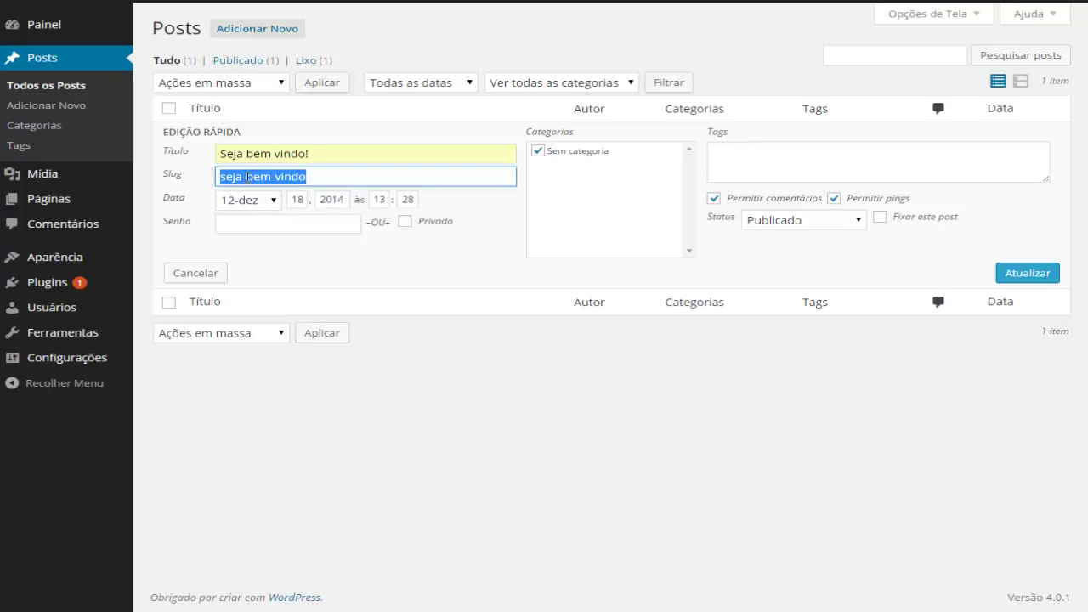
click(300, 270)
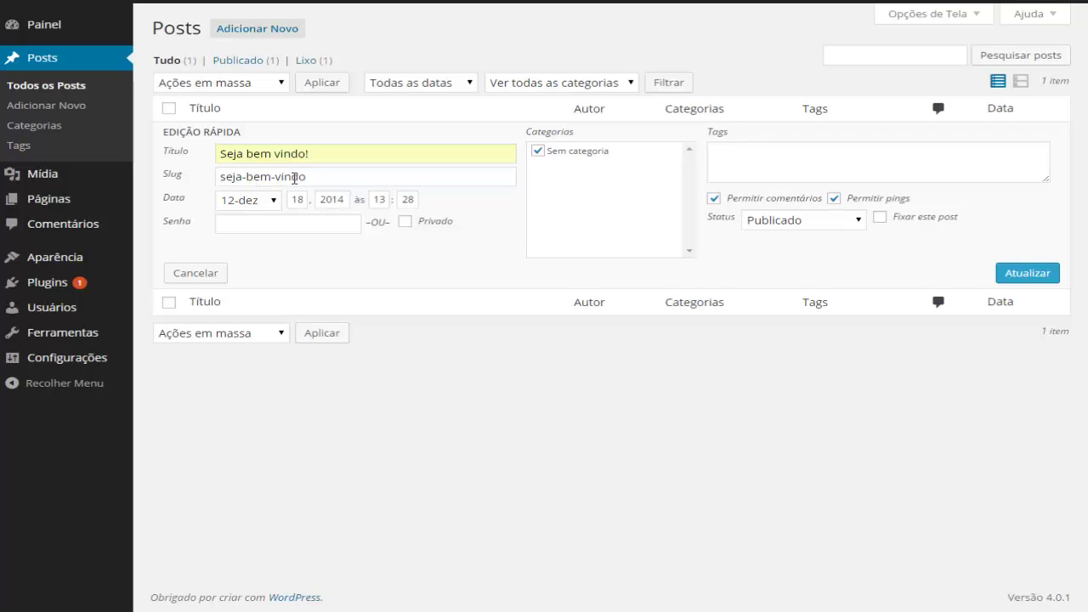
click(248, 177)
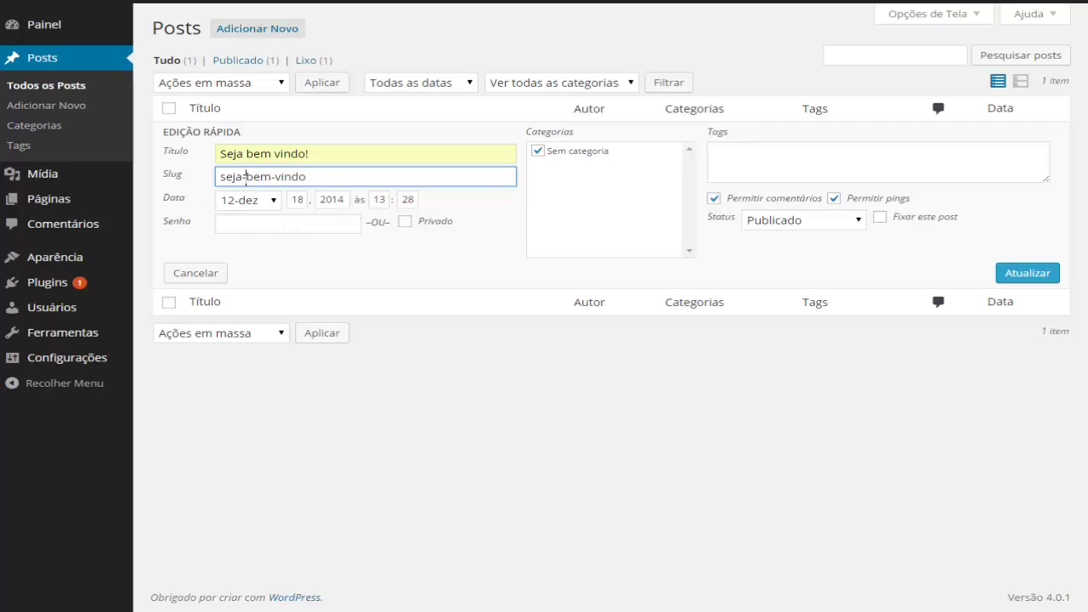
click(204, 273)
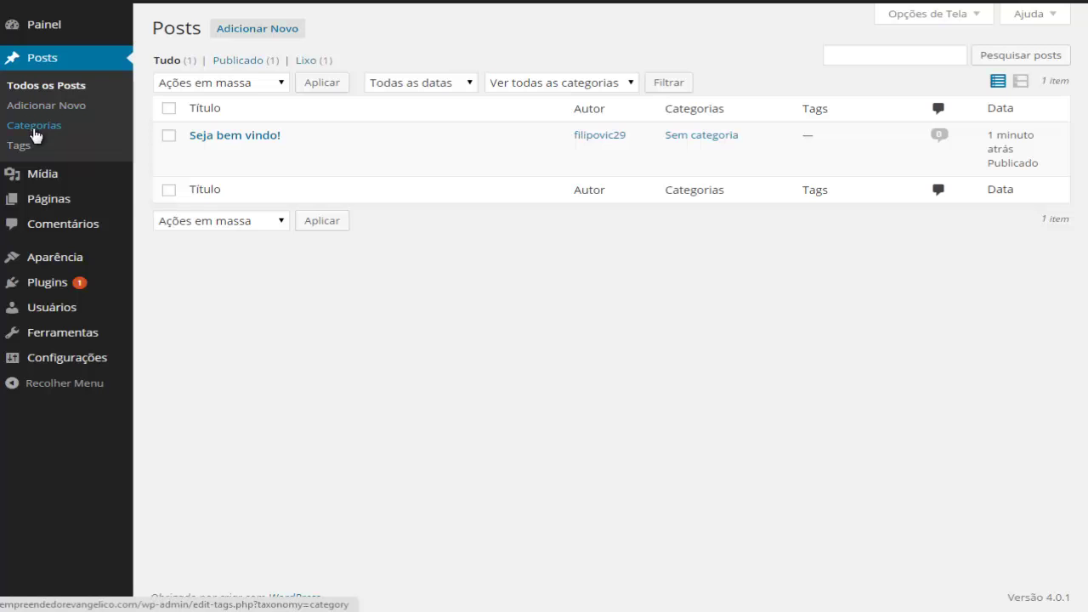
Enter "Ganhar dinheiro rápido" as both the name and the slug of a new tag
click(34, 130)
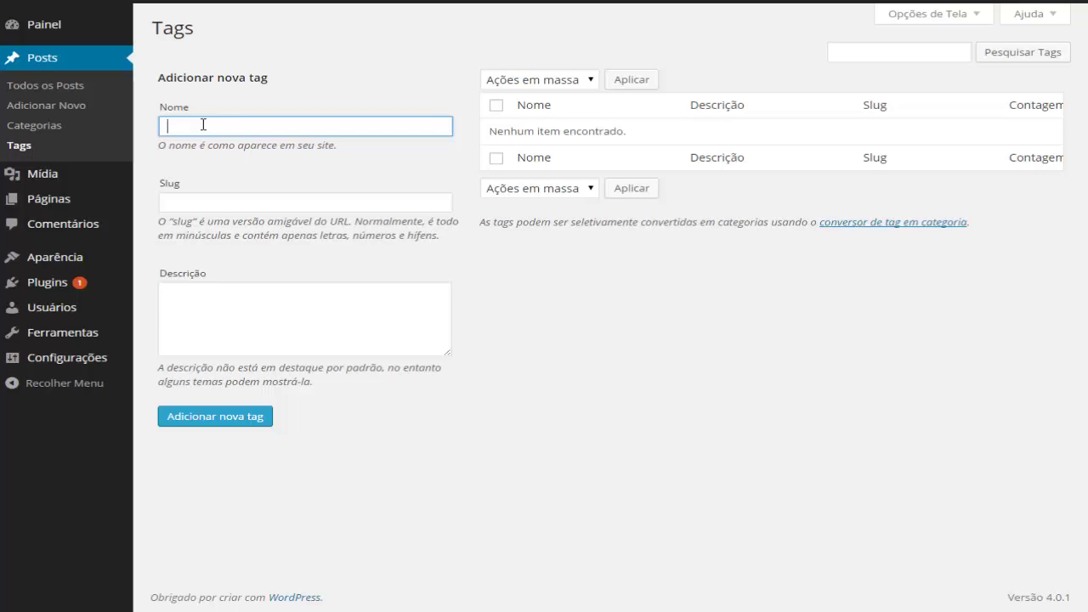
text(anhar dinheiro rápido)
click(194, 202)
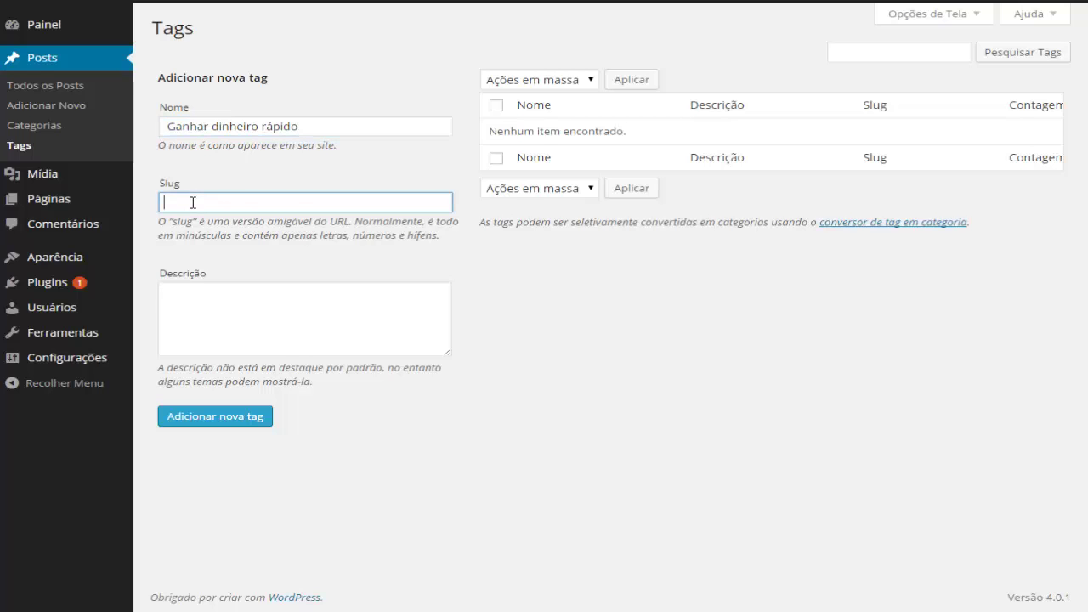
triple_click(193, 124)
right_click(193, 124)
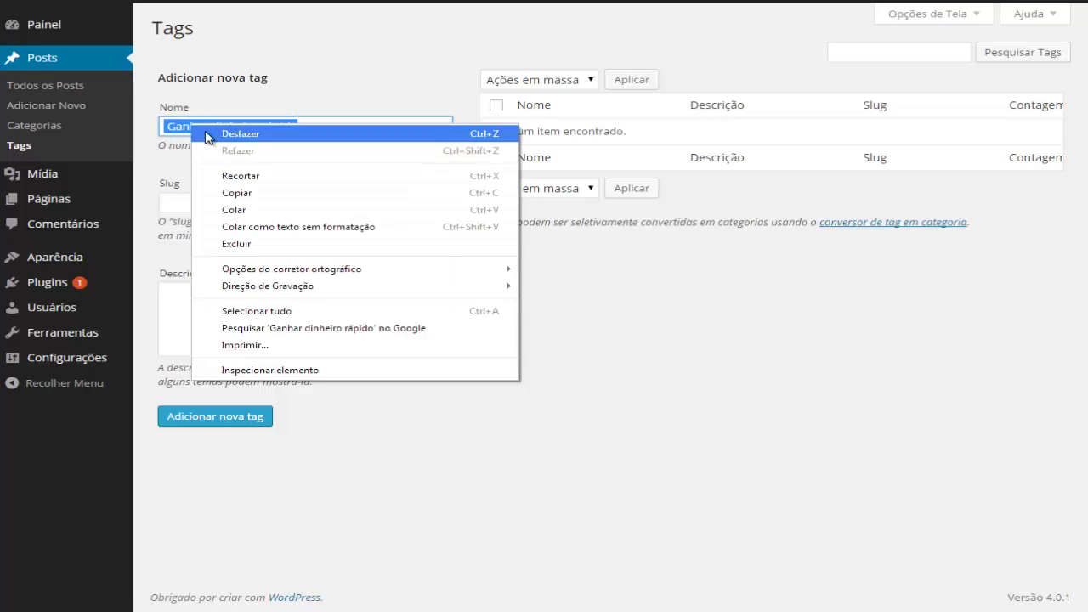
click(236, 197)
click(235, 197)
right_click(235, 201)
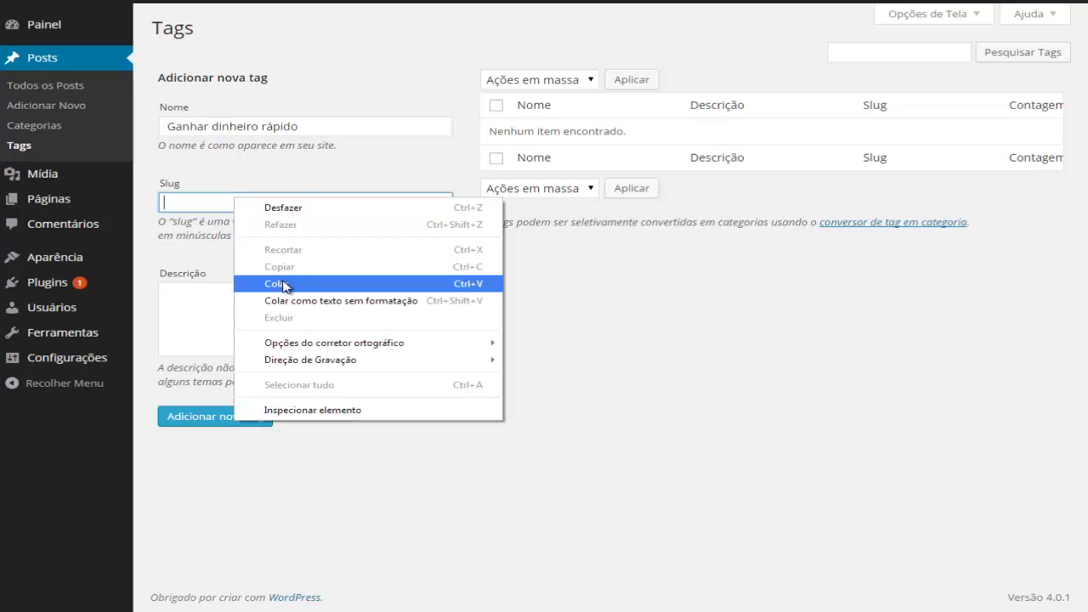
click(284, 281)
Set the new tag's description to "Aprenda a ganhar dinheiro rápido na internet" and add the tag
click(193, 294)
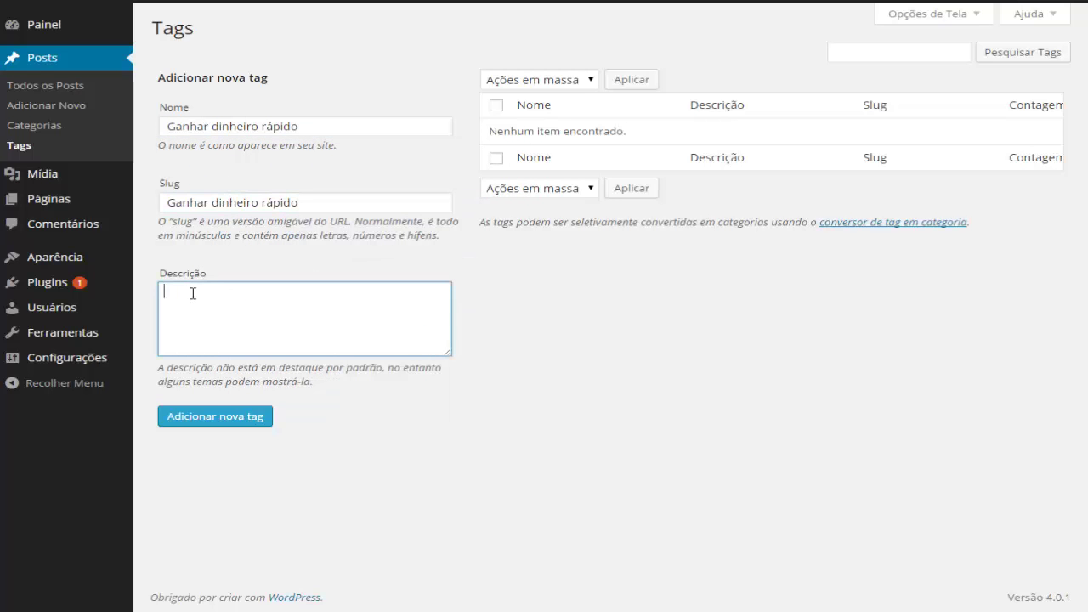
text(Aprenda a ganhar dinheiro rápido n)
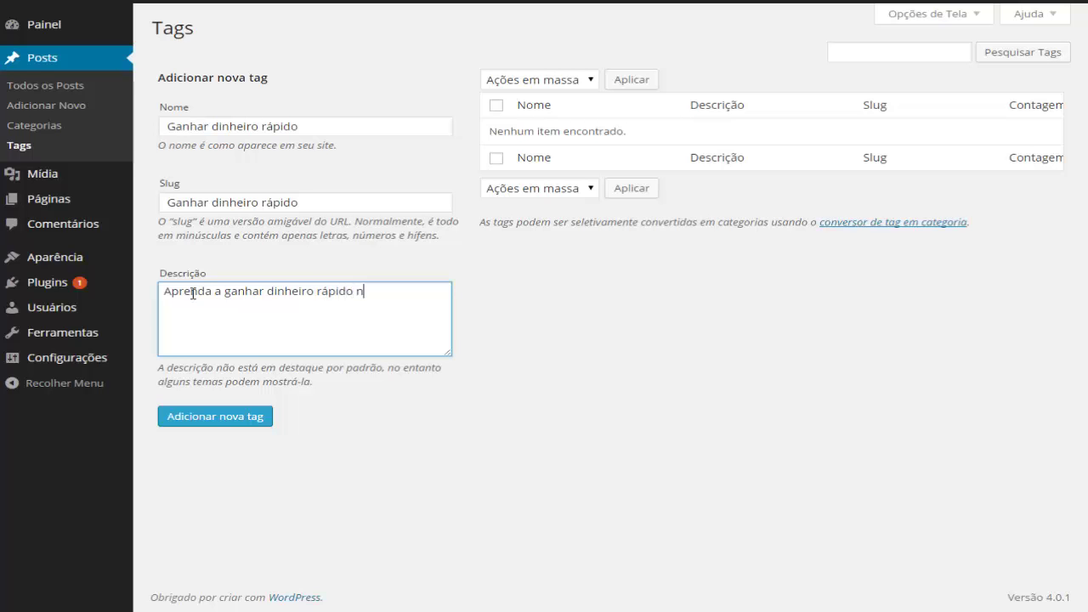
text(a lnternet)
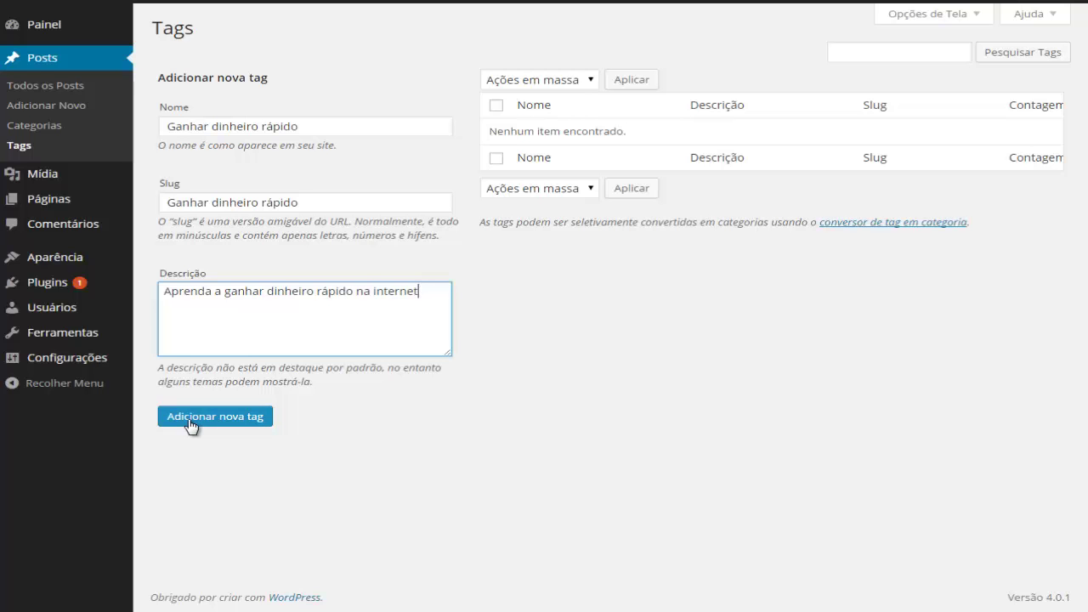
click(238, 424)
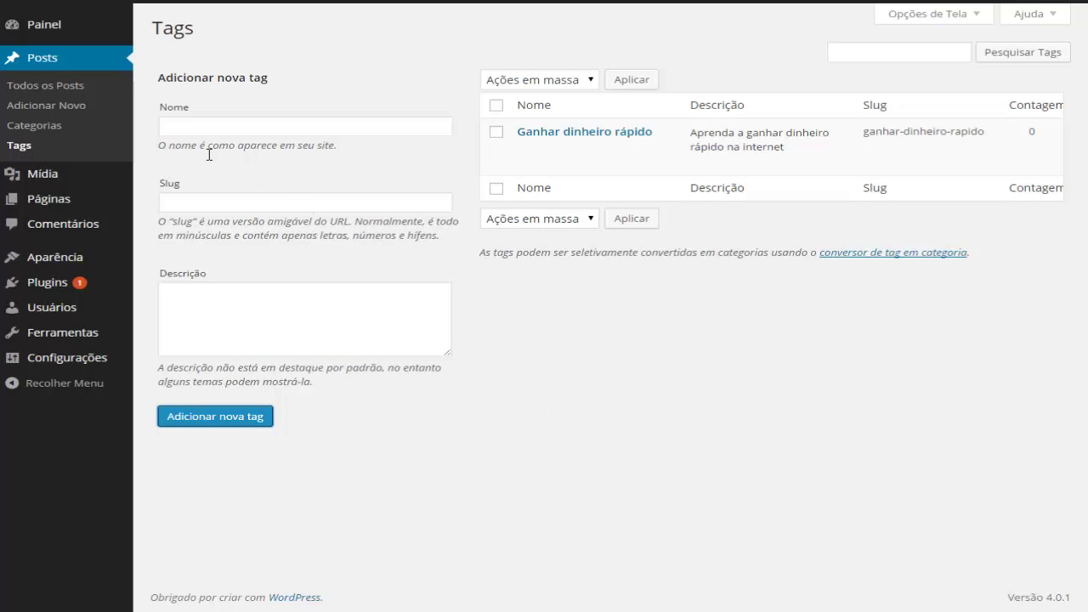
Add another tag with "Marketing digital" as its name, slug and description
click(198, 124)
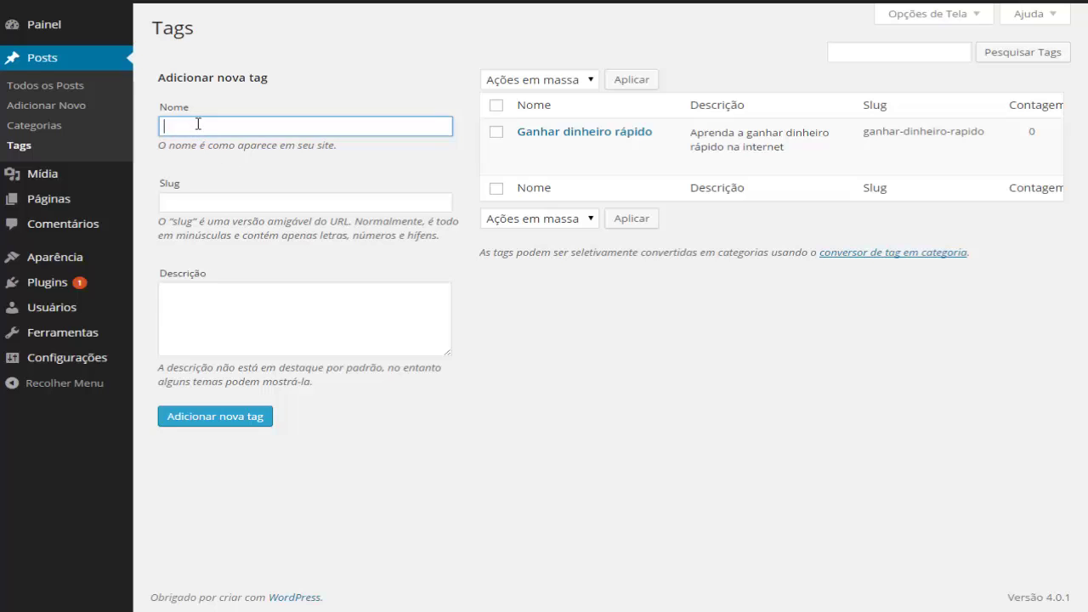
text(Marketing digital)
triple_click(220, 126)
right_click(221, 129)
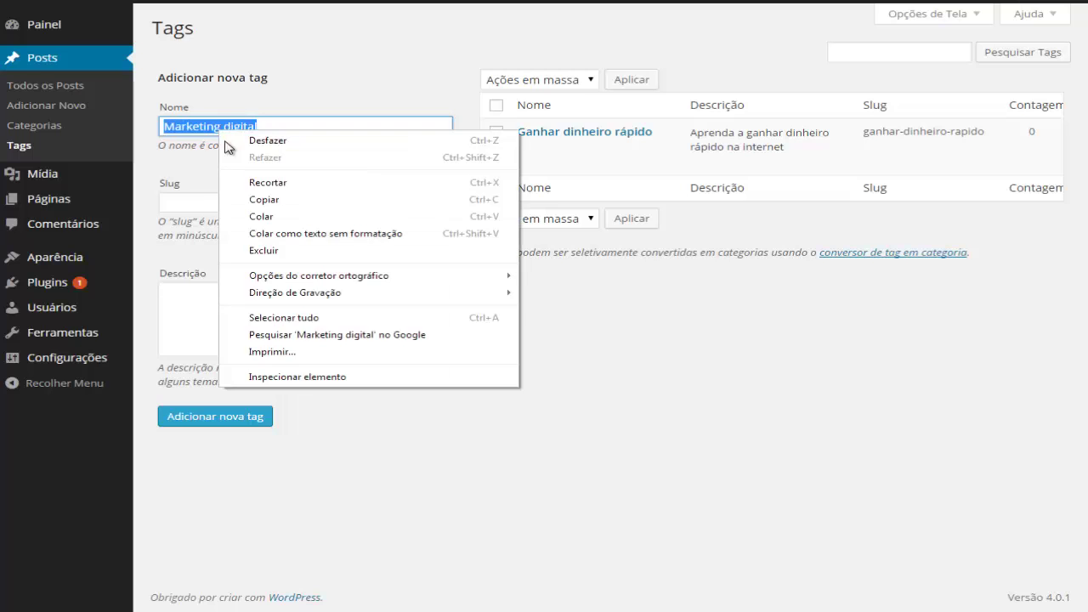
click(260, 200)
click(261, 198)
right_click(261, 198)
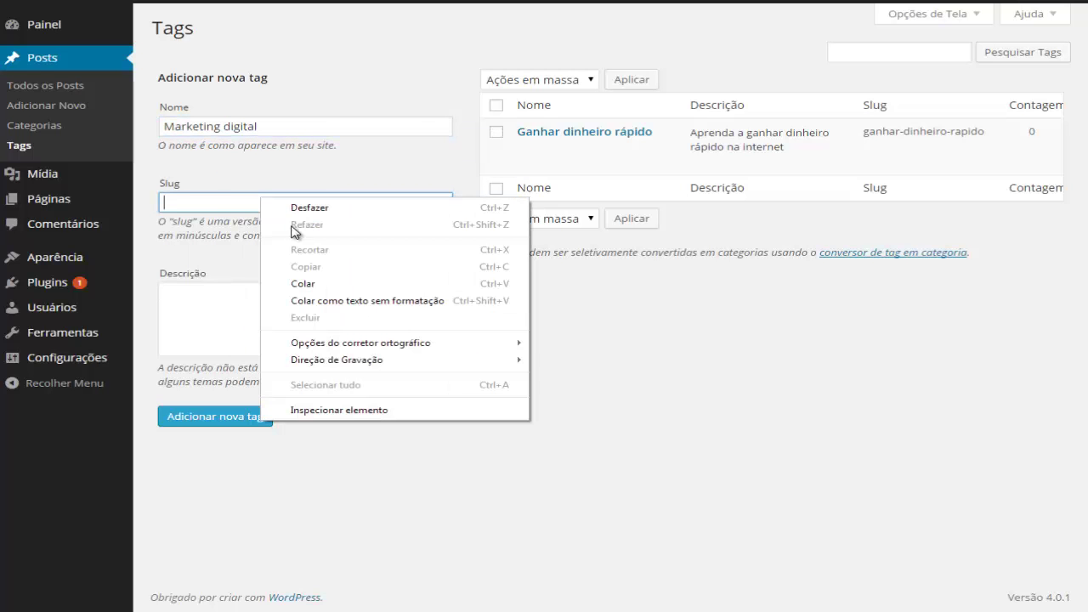
click(315, 285)
click(263, 311)
right_click(262, 312)
click(306, 398)
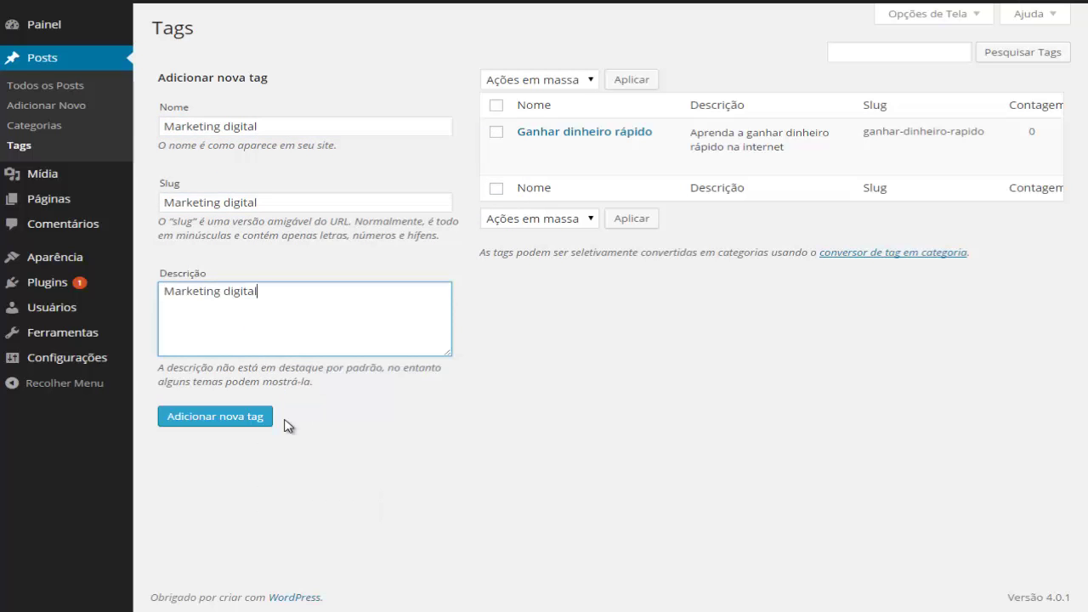
click(241, 418)
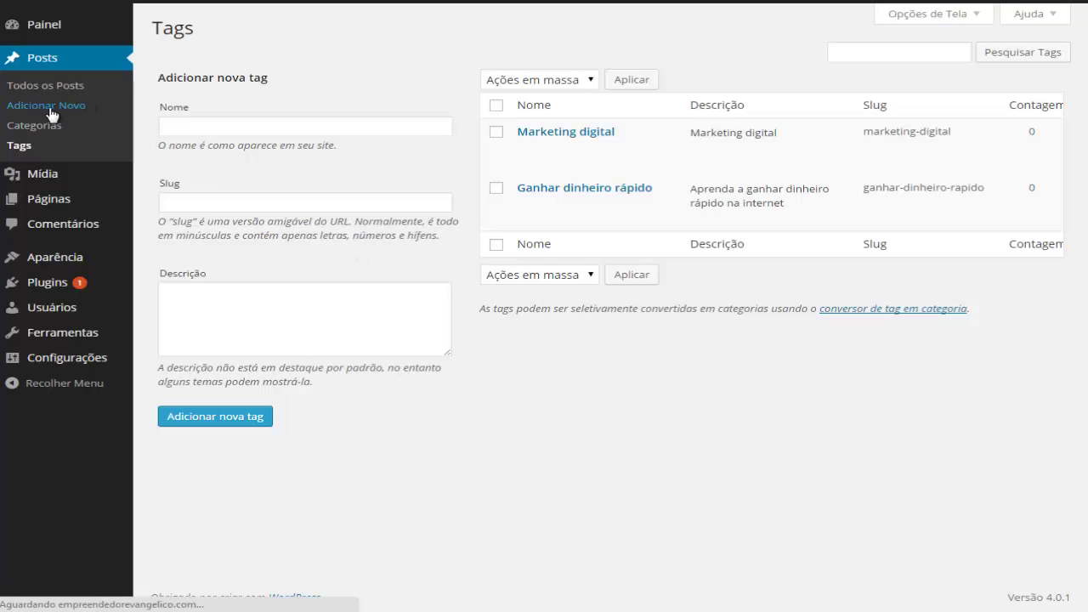
Start a new post and check the most used tags offered for it
click(31, 113)
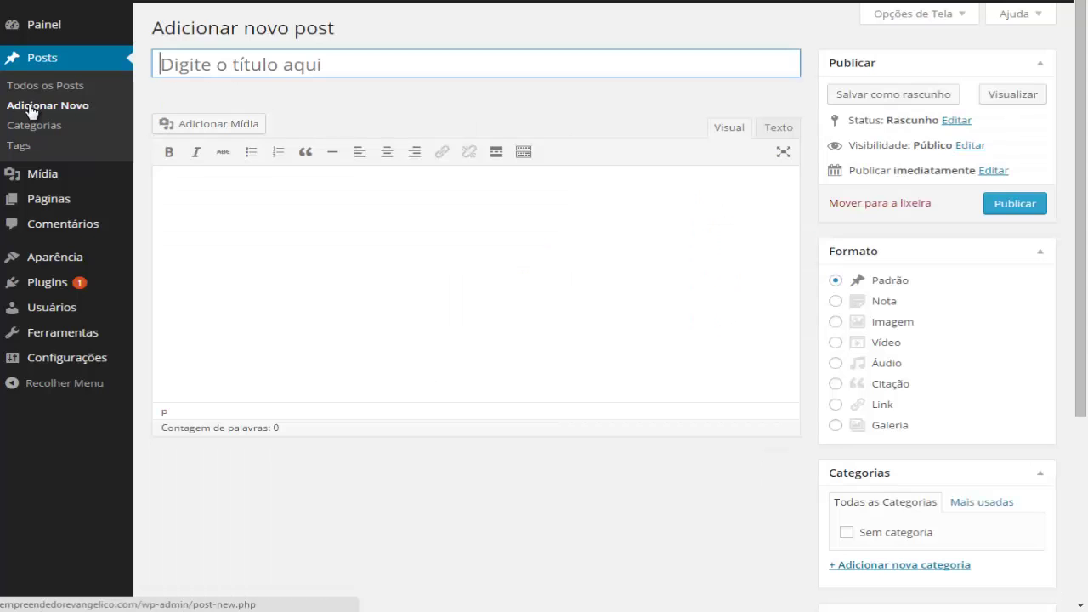
scroll(249, 192, down, 3)
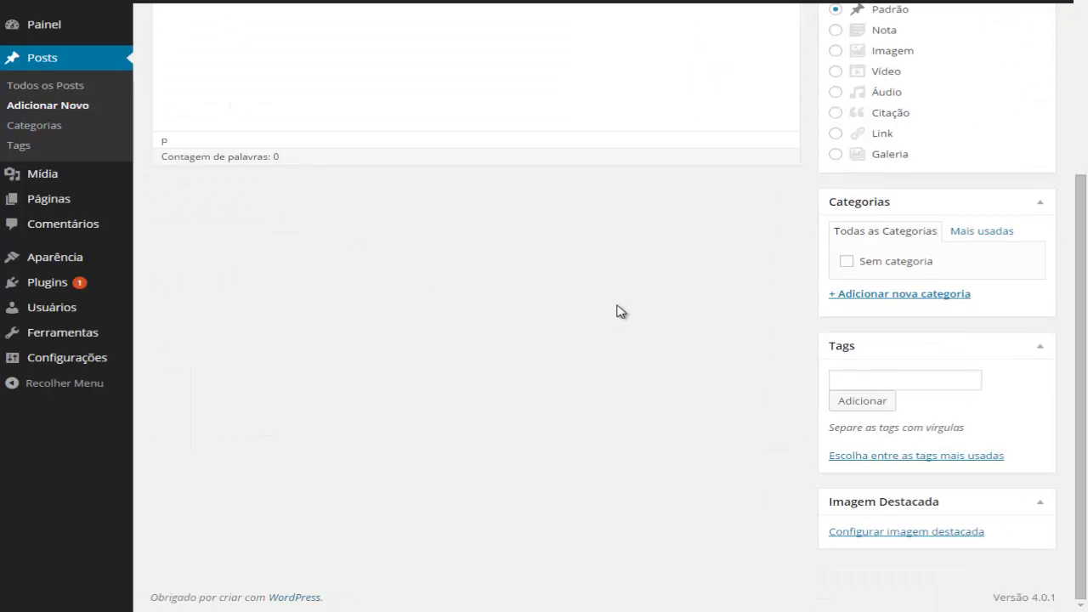
click(846, 457)
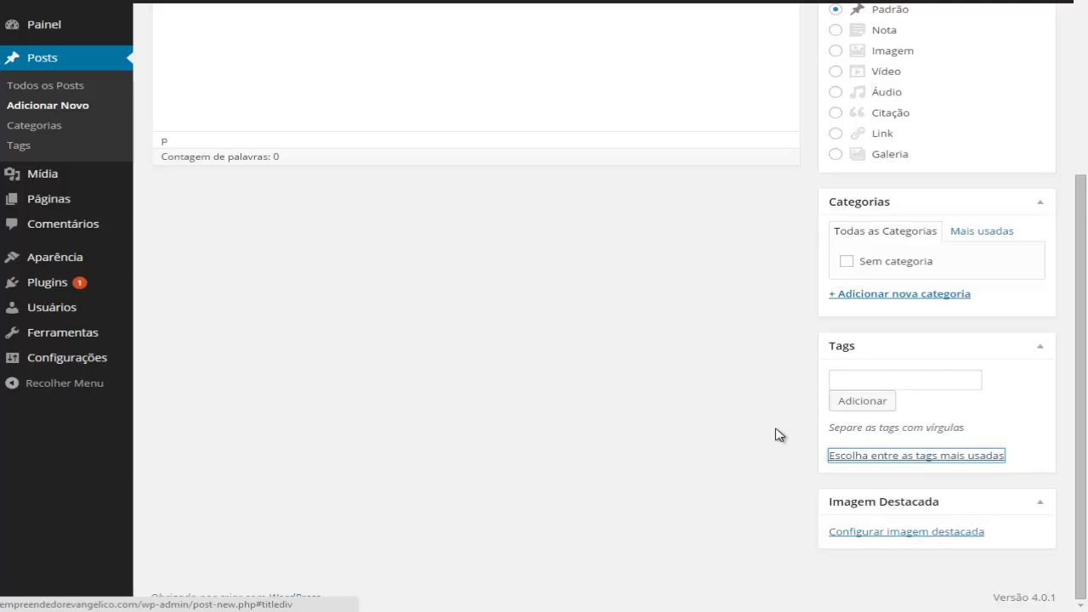
scroll(769, 429, down, 1)
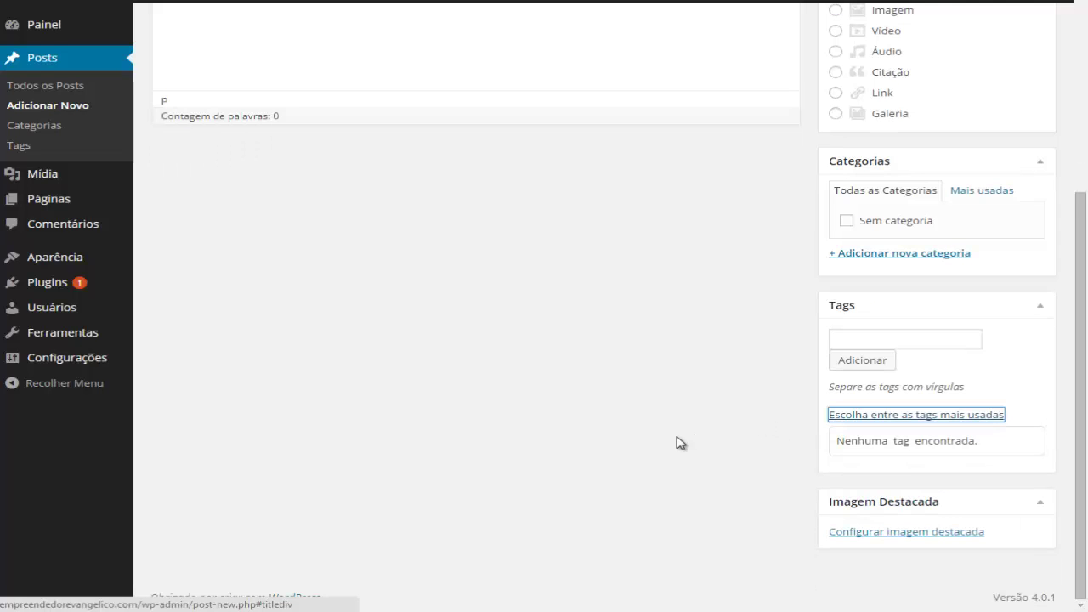
double_click(901, 440)
click(872, 415)
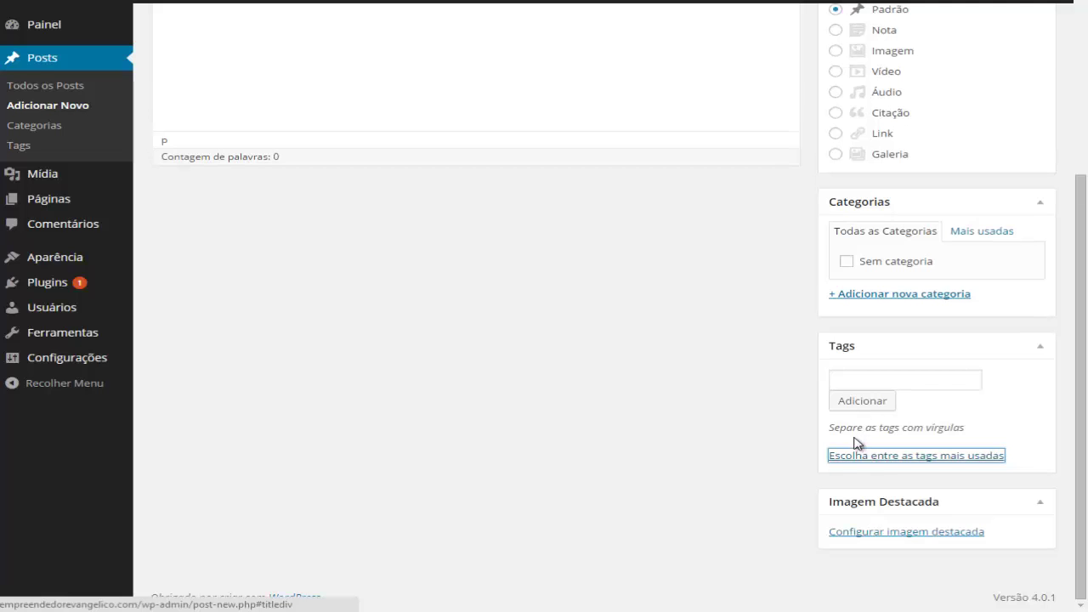
Assign the tags "Marketing digital" and "Ganhar dinheiro rápido" to the new post, separated by a comma
click(850, 382)
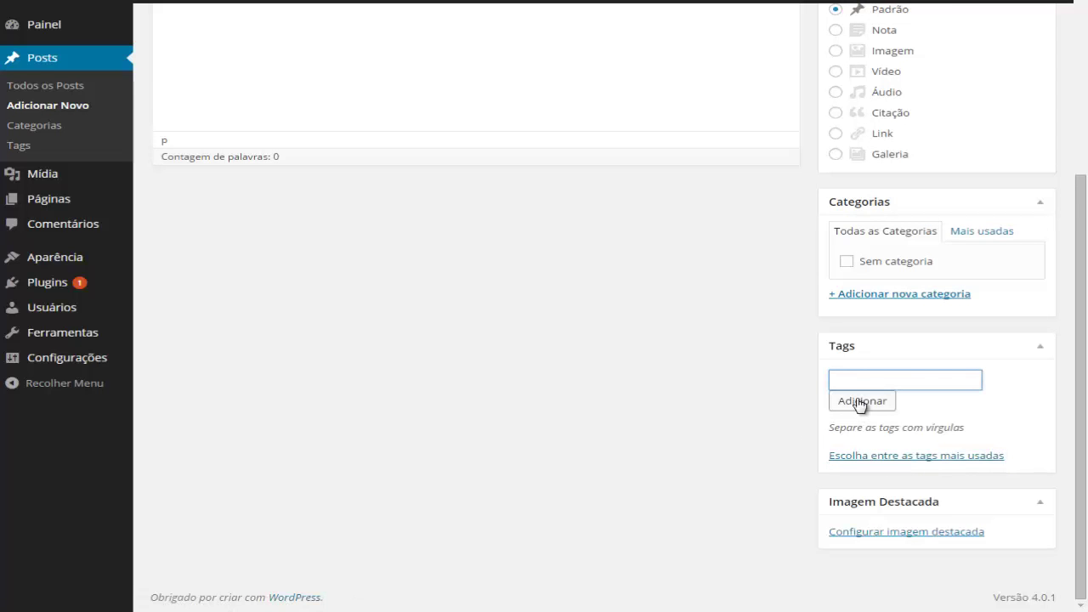
scroll(730, 382, up, 2)
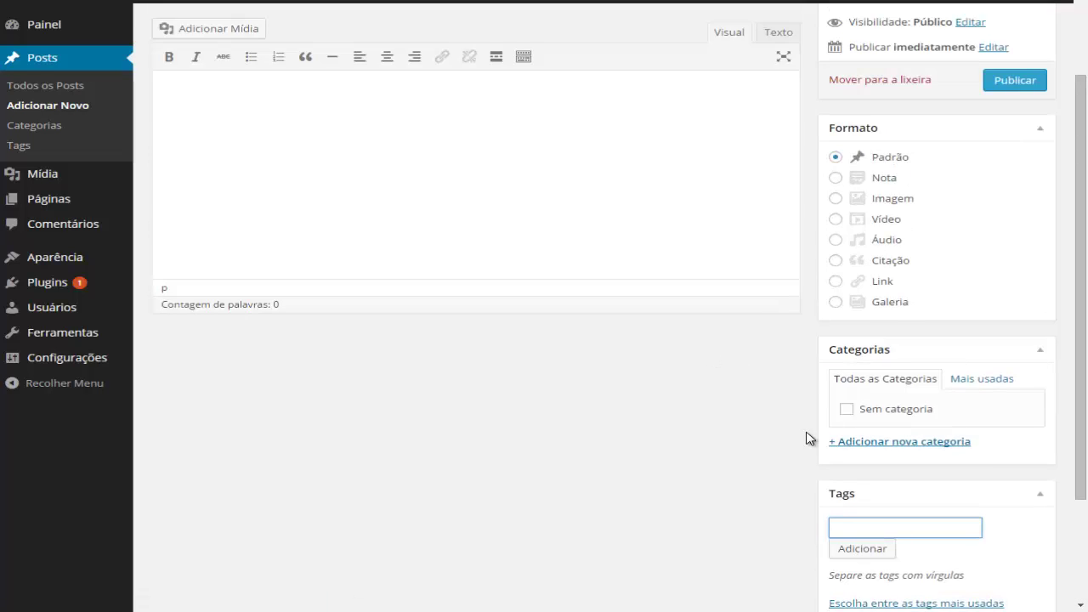
scroll(809, 438, up, 2)
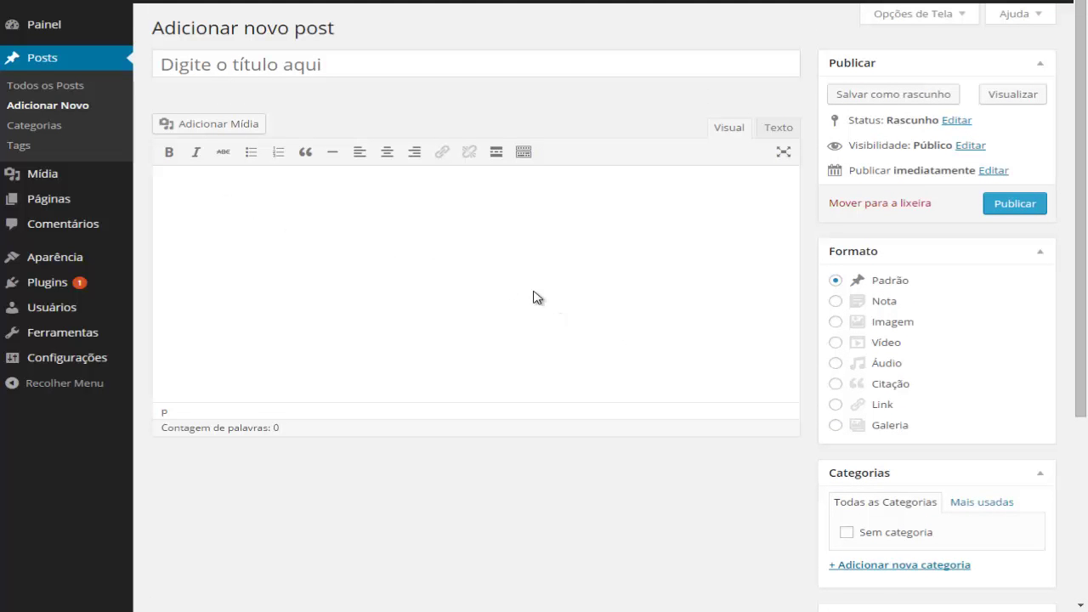
scroll(537, 297, down, 2)
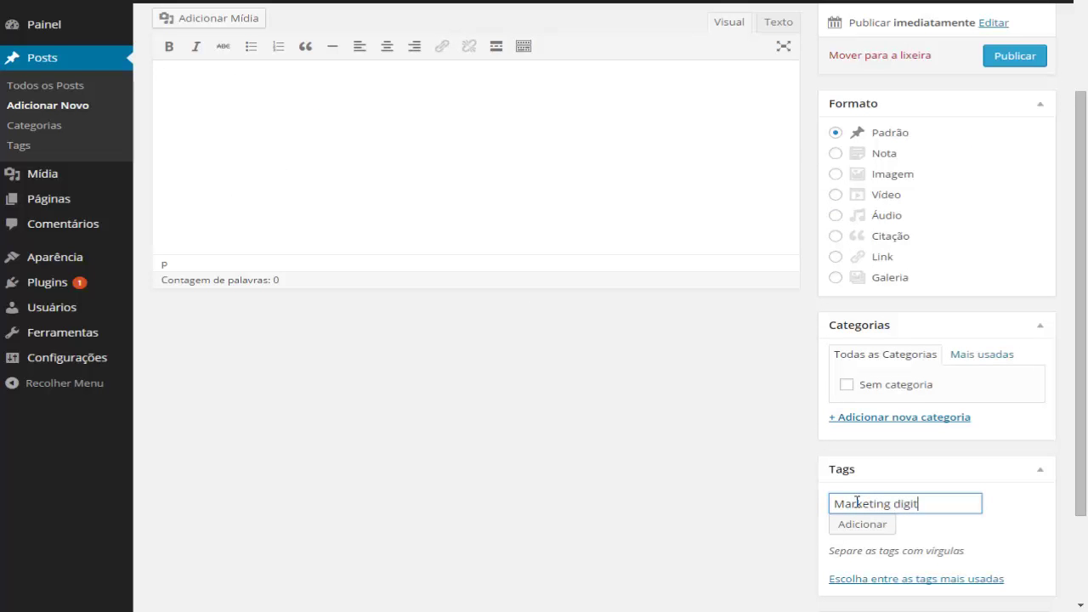
scroll(849, 504, down, 1)
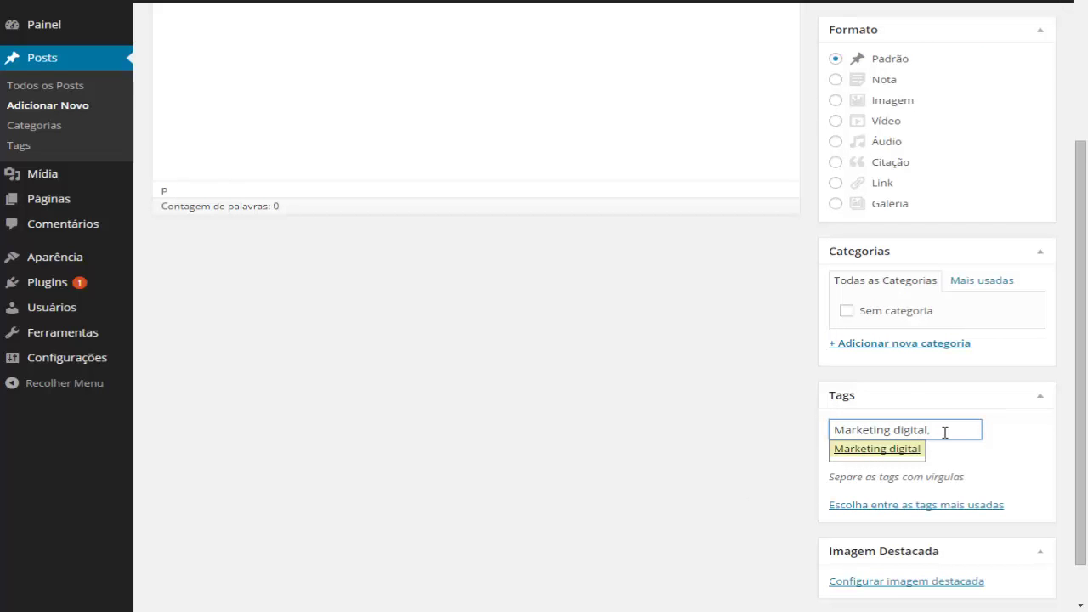
text(Ganhar d)
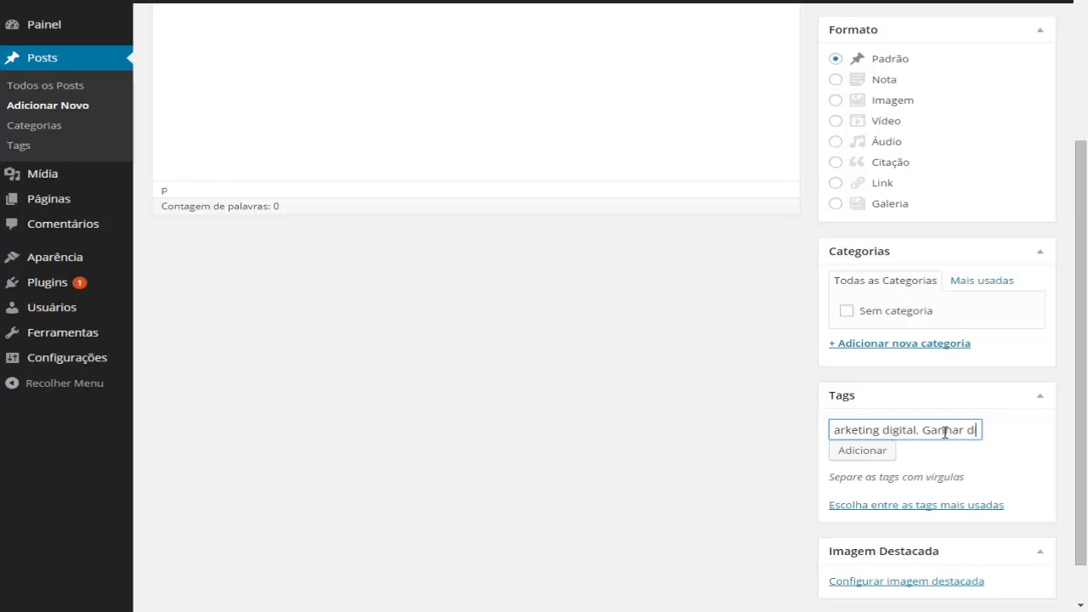
text(inheiro rápido)
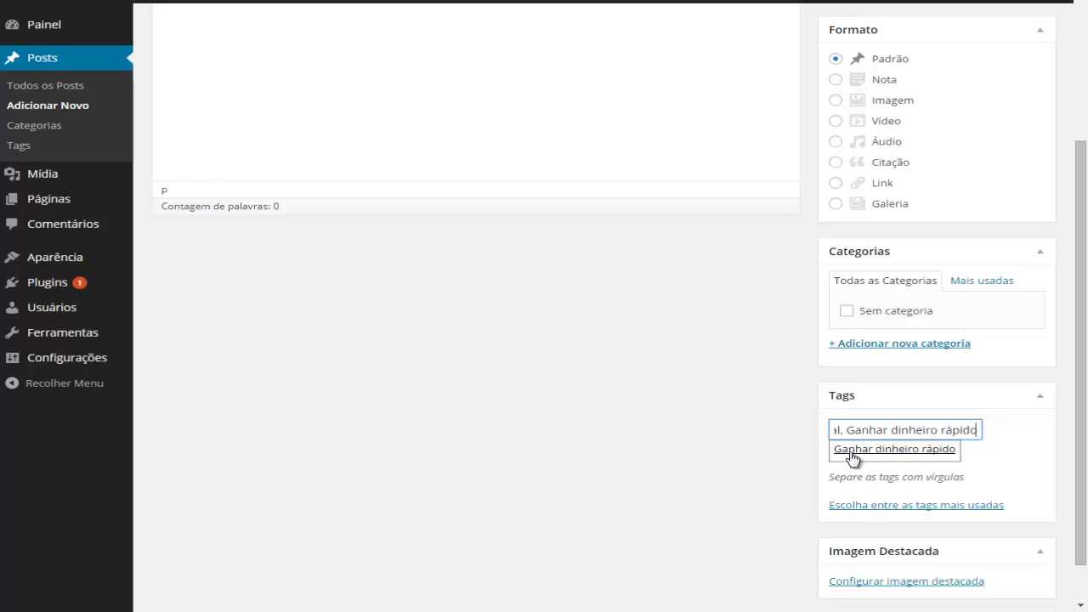
click(852, 453)
scroll(799, 459, down, 1)
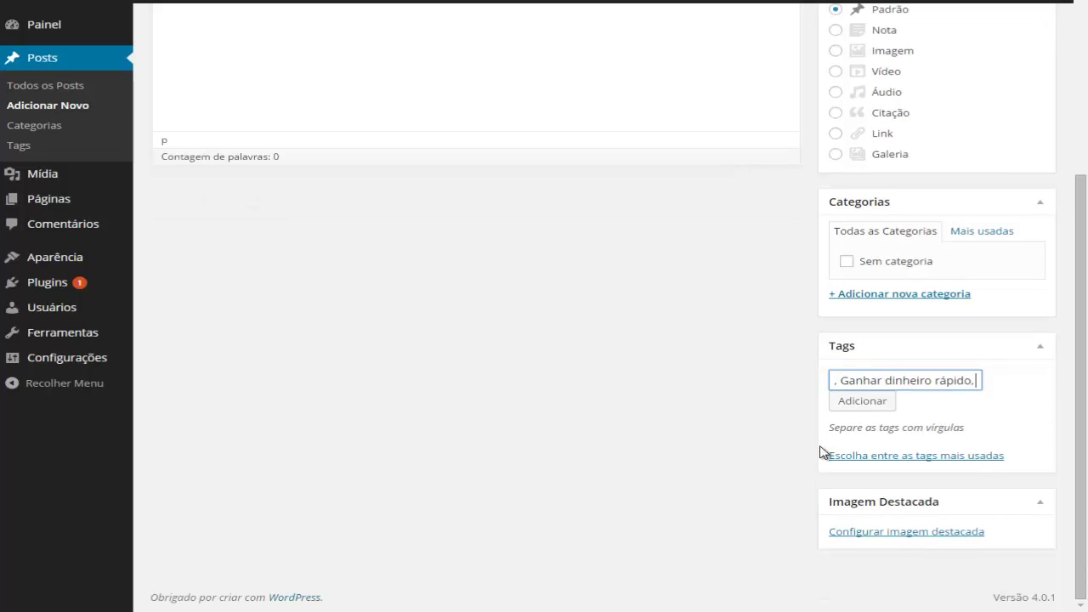
click(862, 402)
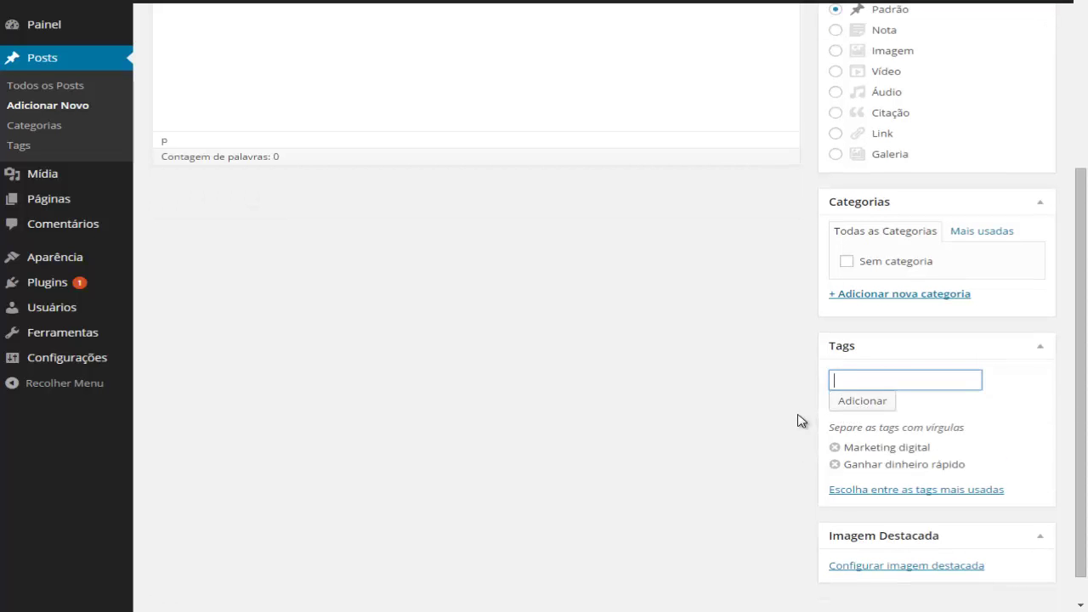
Examine the tags attached to the new post alongside its empty title, content area and publishing options
scroll(790, 425, down, 1)
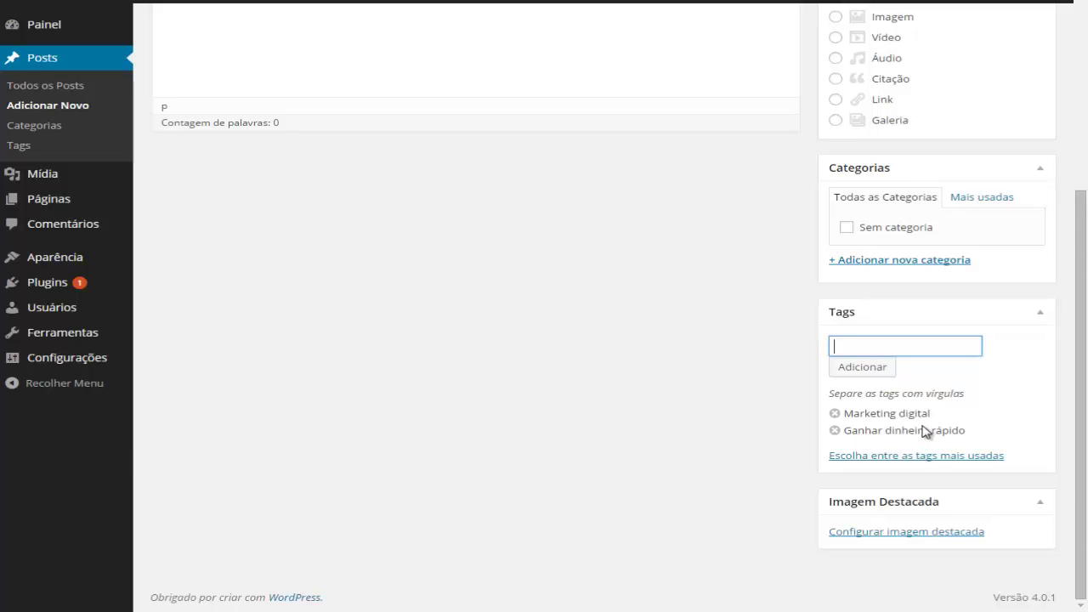
scroll(821, 417, up, 2)
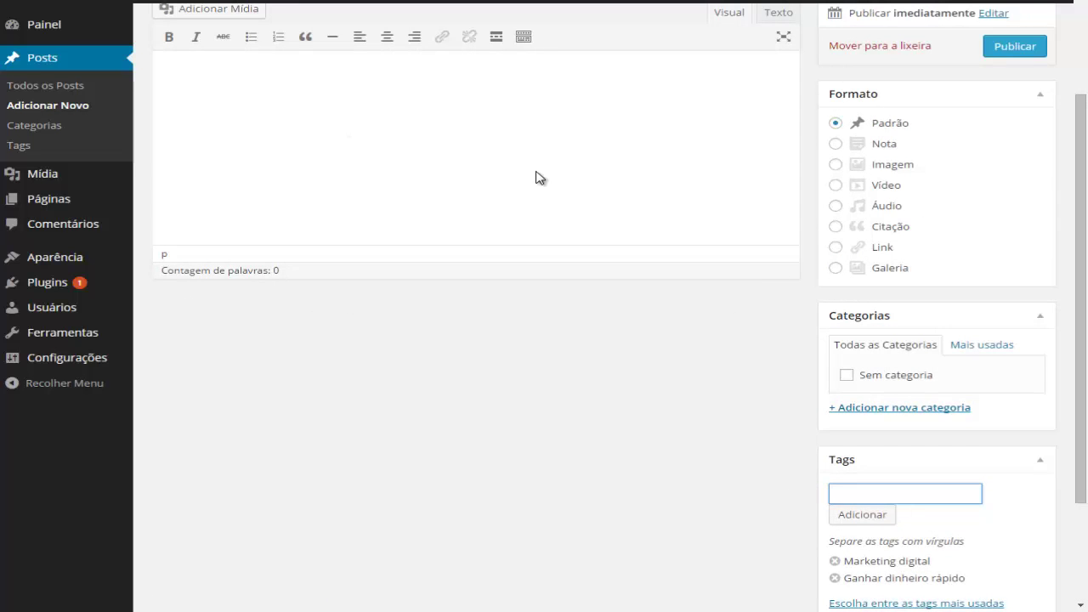
scroll(411, 165, up, 2)
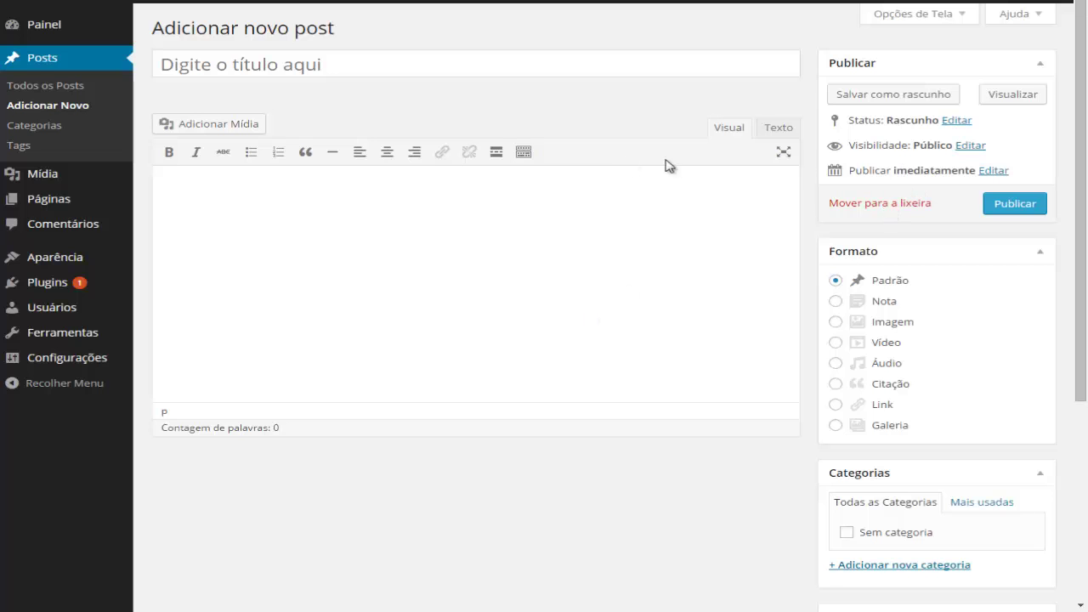
scroll(643, 425, down, 2)
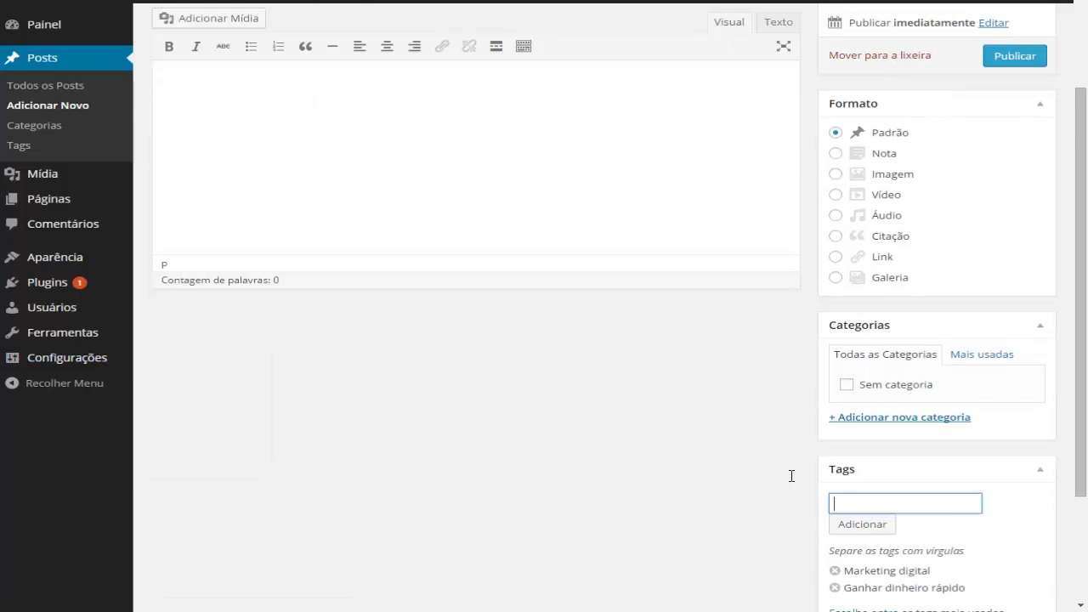
scroll(849, 485, down, 2)
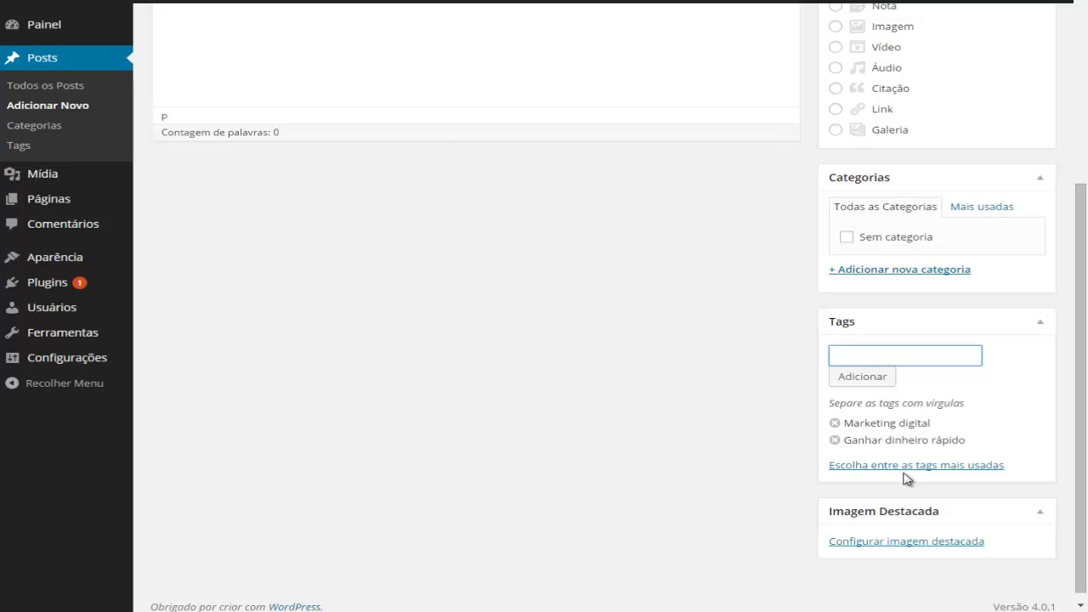
drag(977, 443, 875, 442)
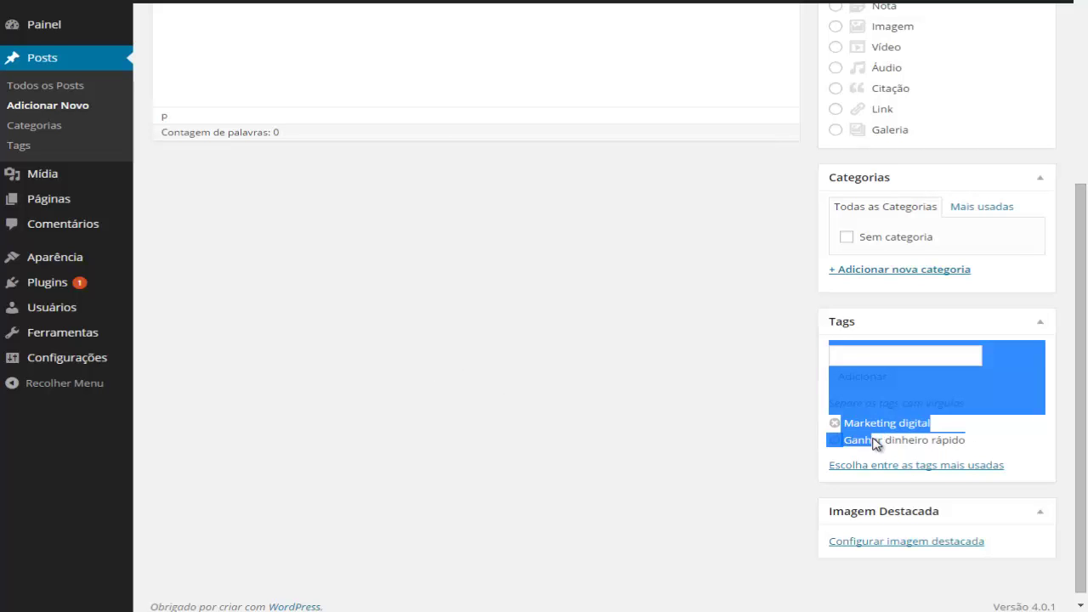
click(971, 446)
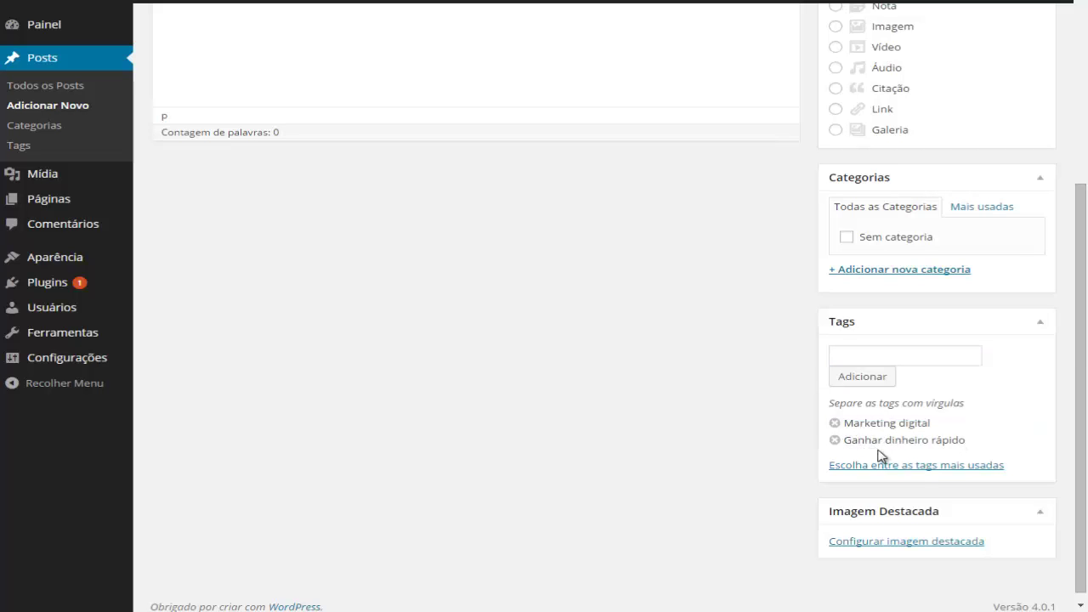
drag(978, 452, 885, 447)
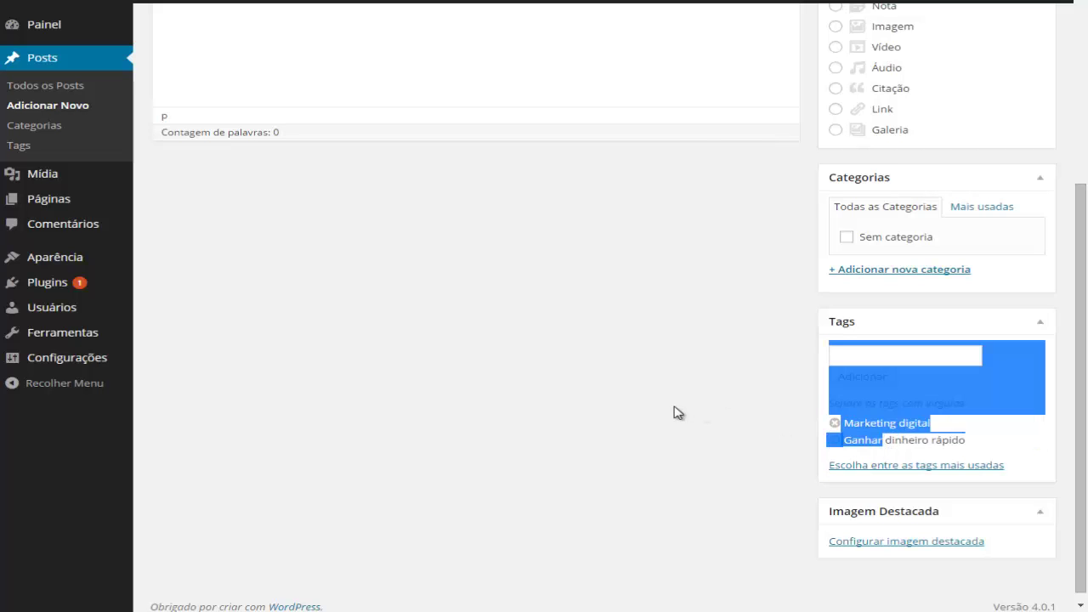
click(741, 416)
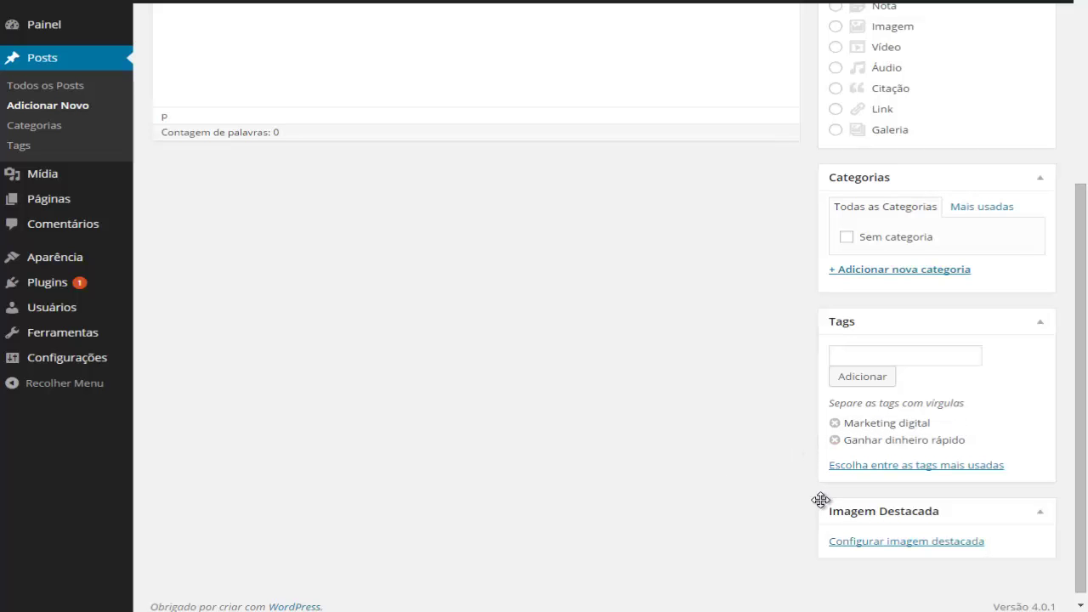
Leave the new post form and open the media library
scroll(793, 509, up, 2)
scroll(792, 508, up, 2)
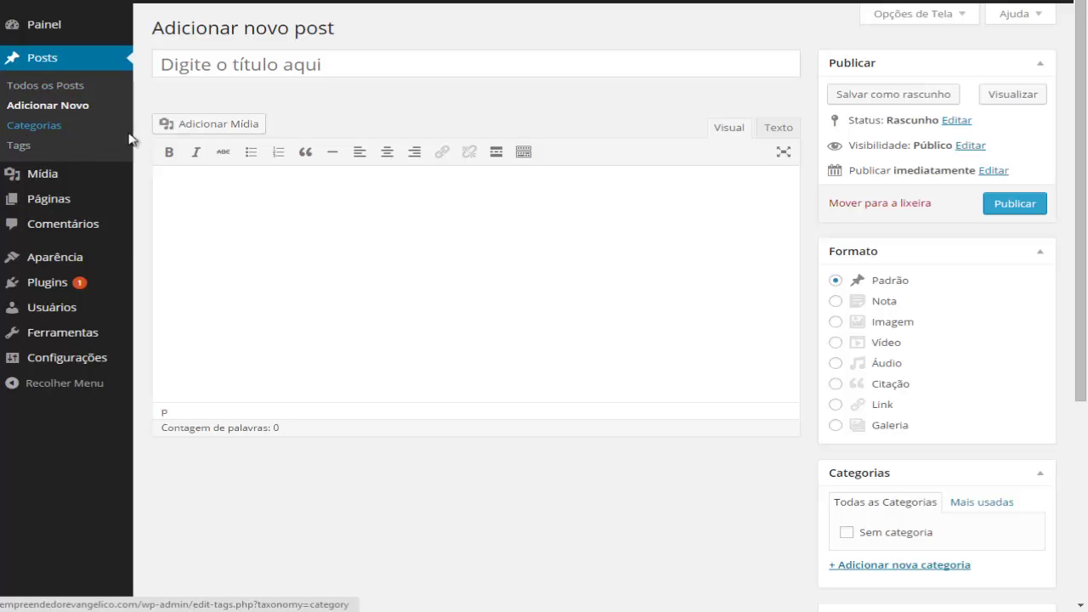
mouse_move(34, 176)
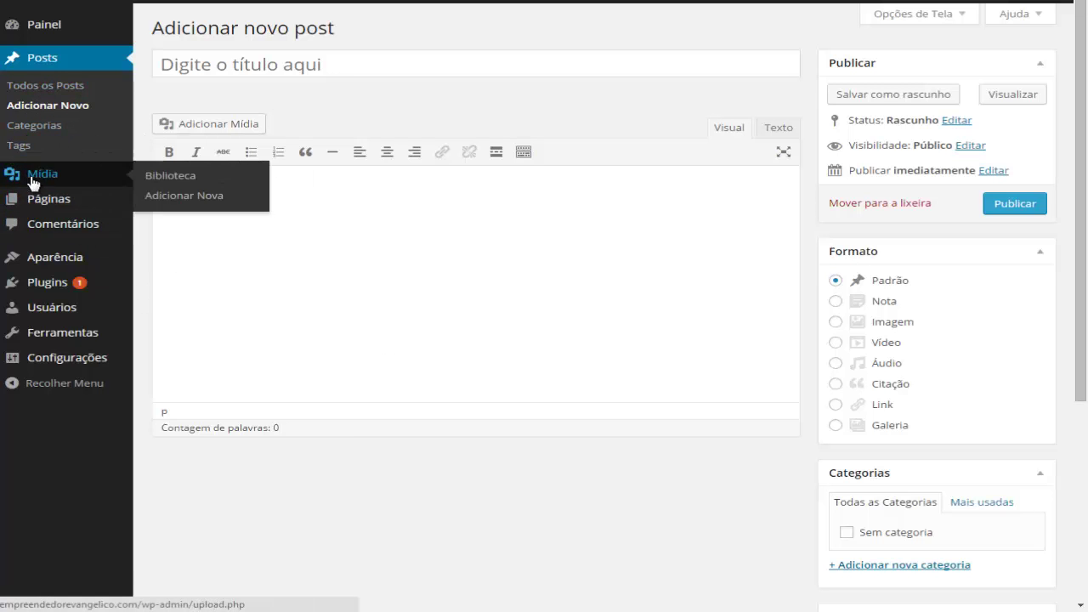
click(174, 179)
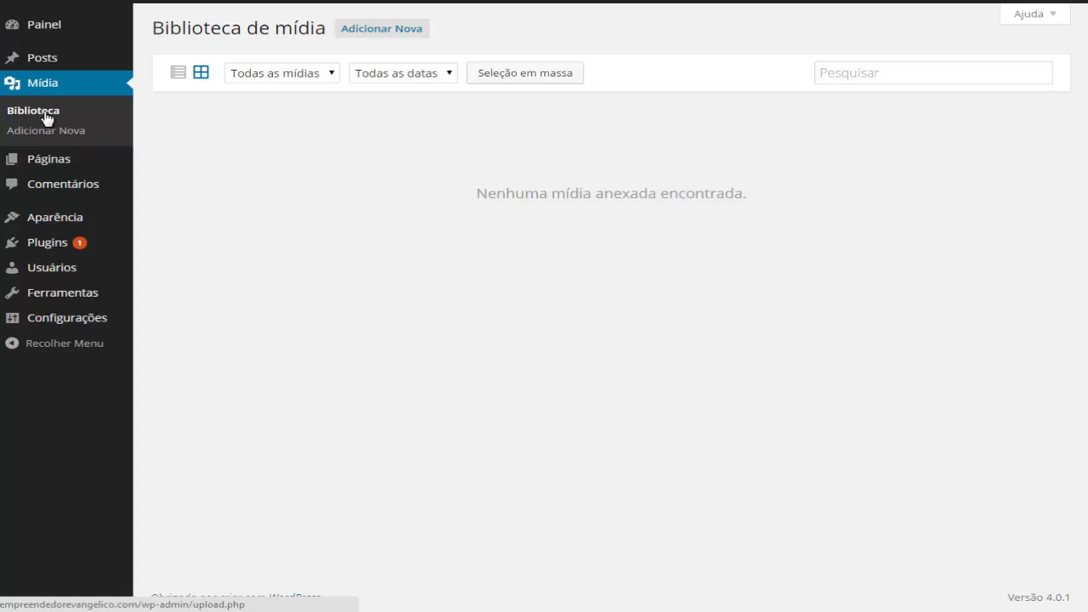
Upload the author's portrait photo from the computer's Imagens library as new media
click(36, 134)
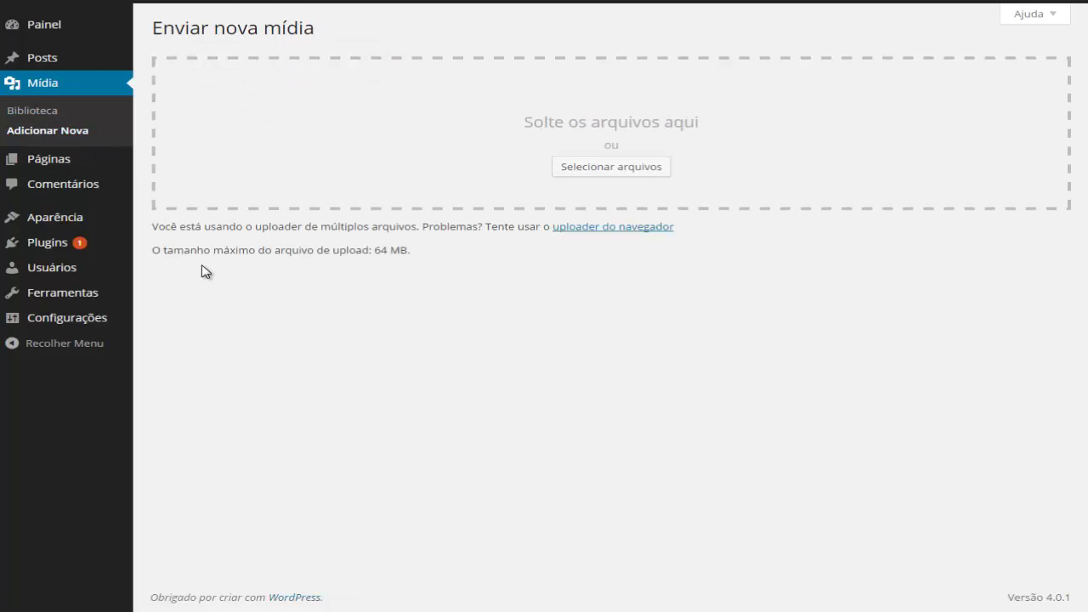
click(600, 171)
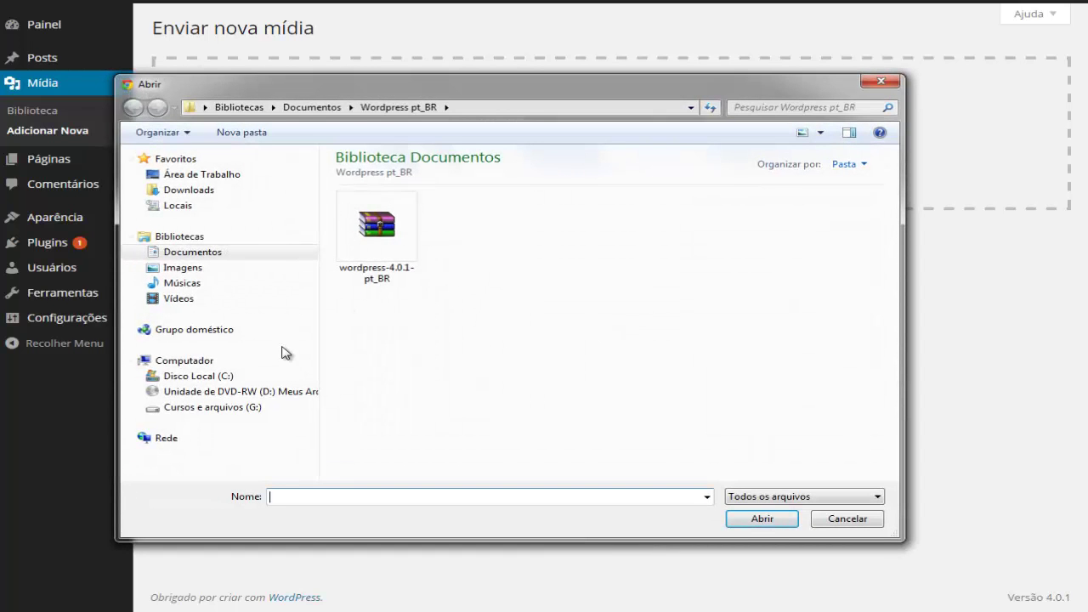
click(174, 268)
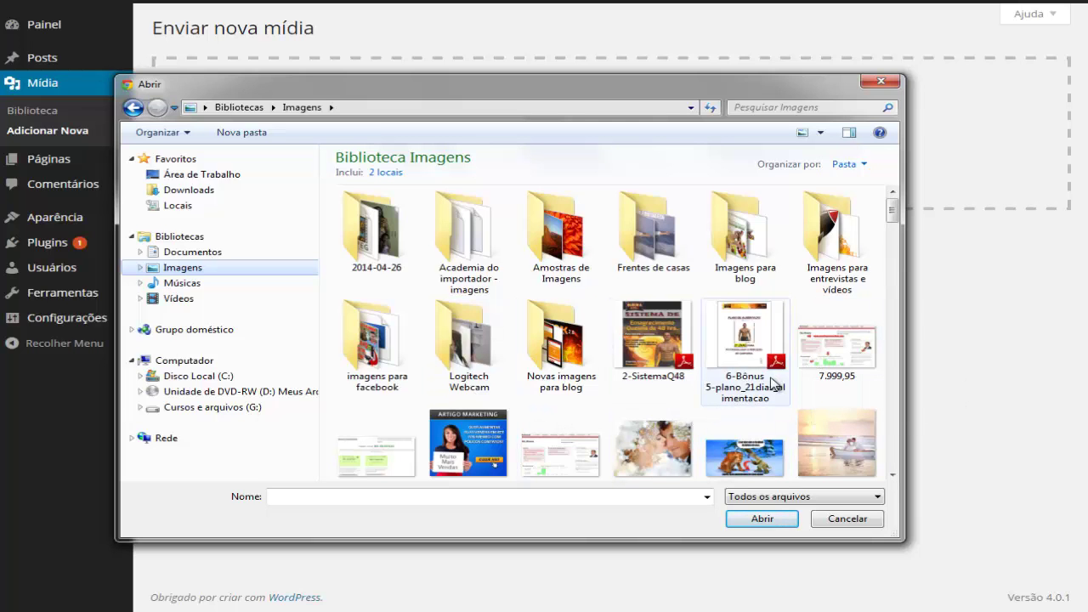
click(893, 475)
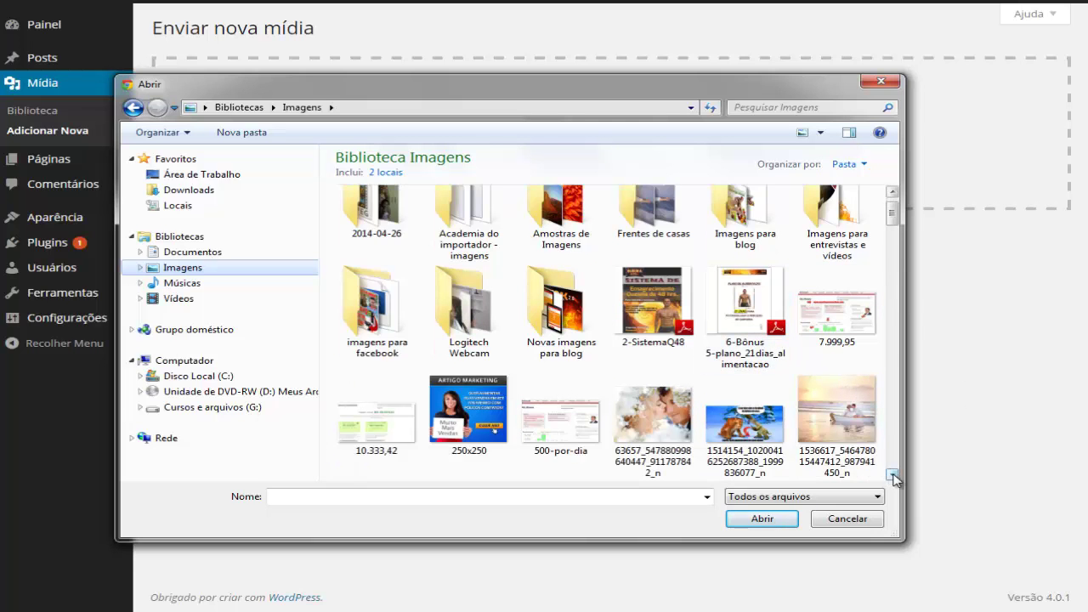
click(893, 476)
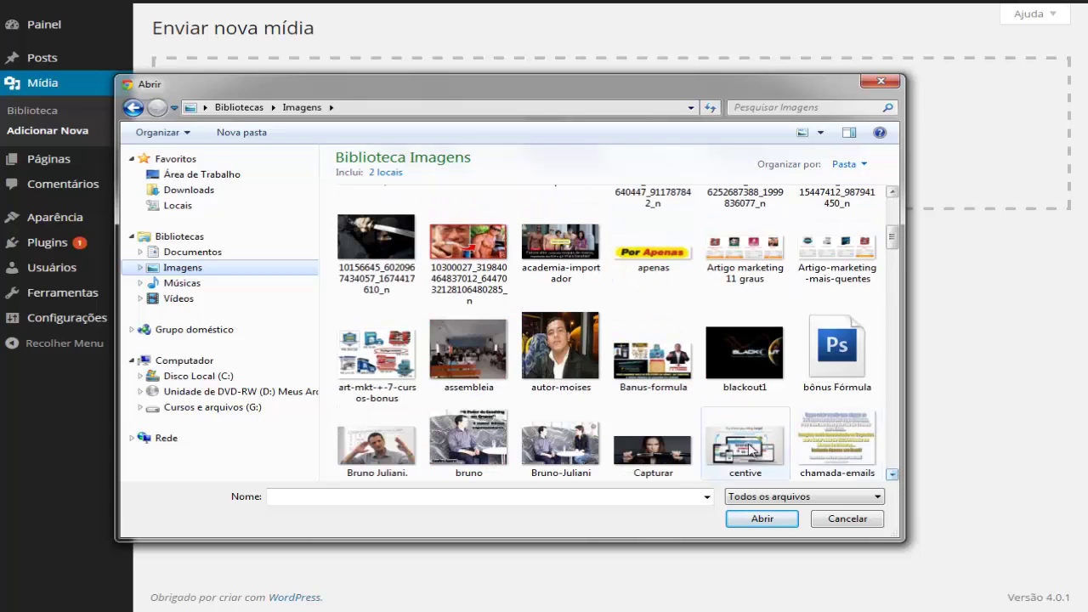
double_click(536, 368)
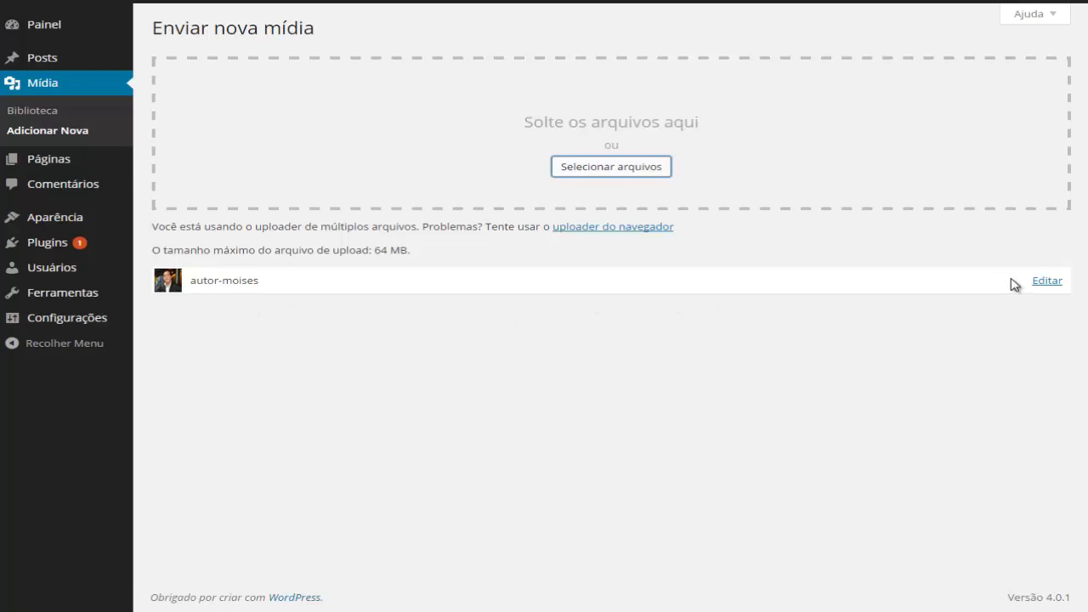
Open the uploaded portrait for editing, copy its file URL and load that address in the browser
click(1036, 286)
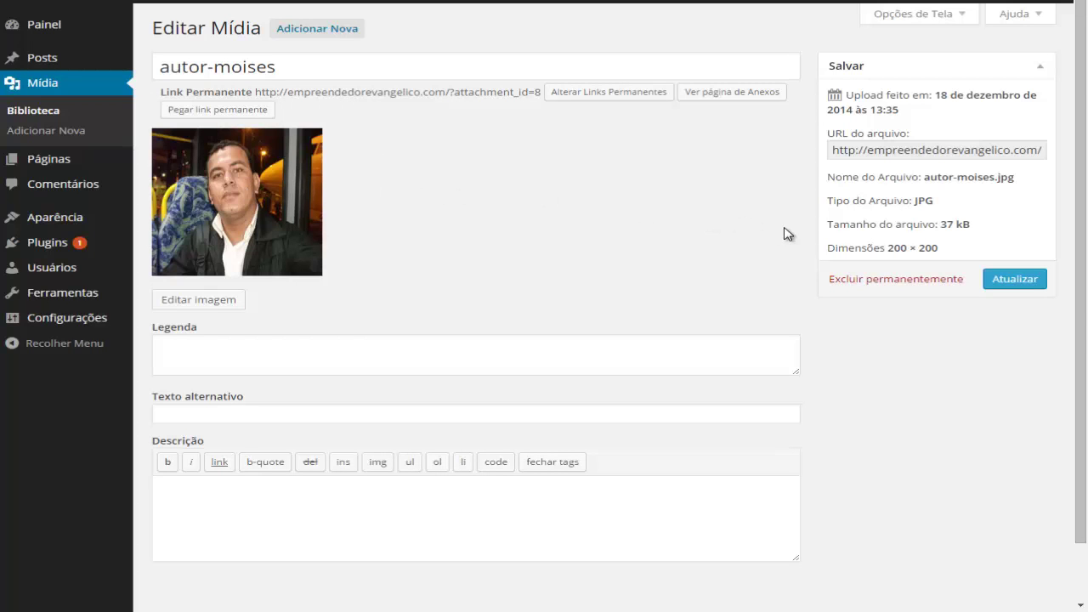
click(839, 151)
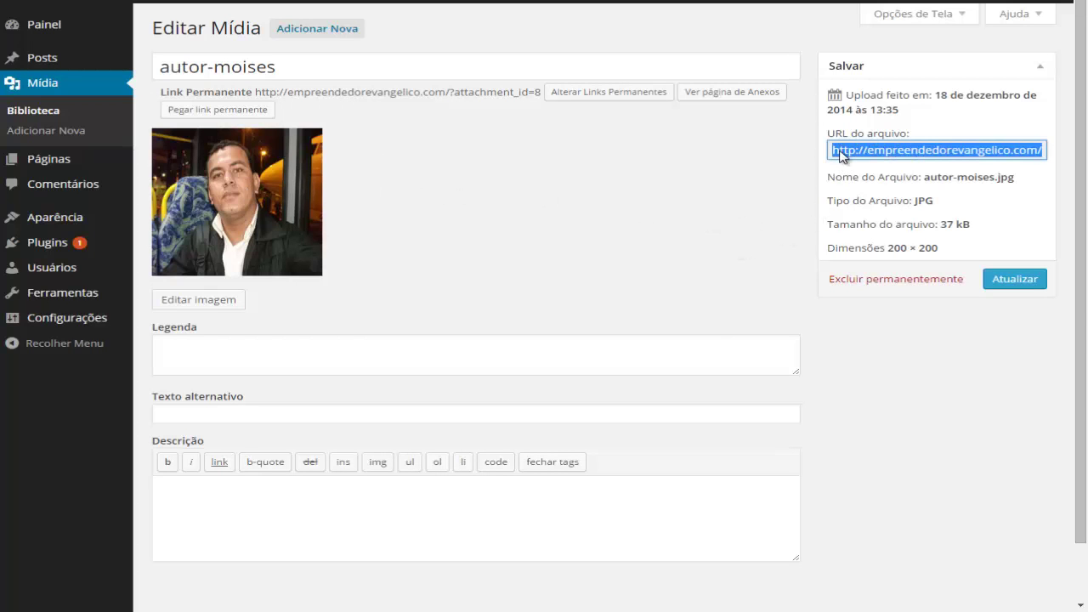
right_click(886, 151)
click(765, 216)
right_click(579, 2)
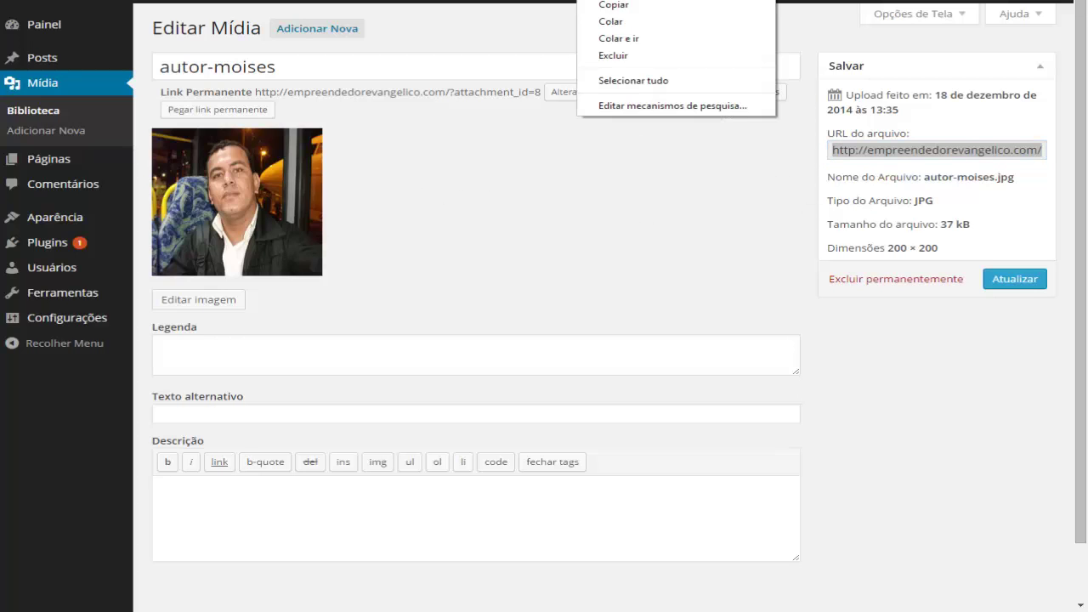
click(616, 20)
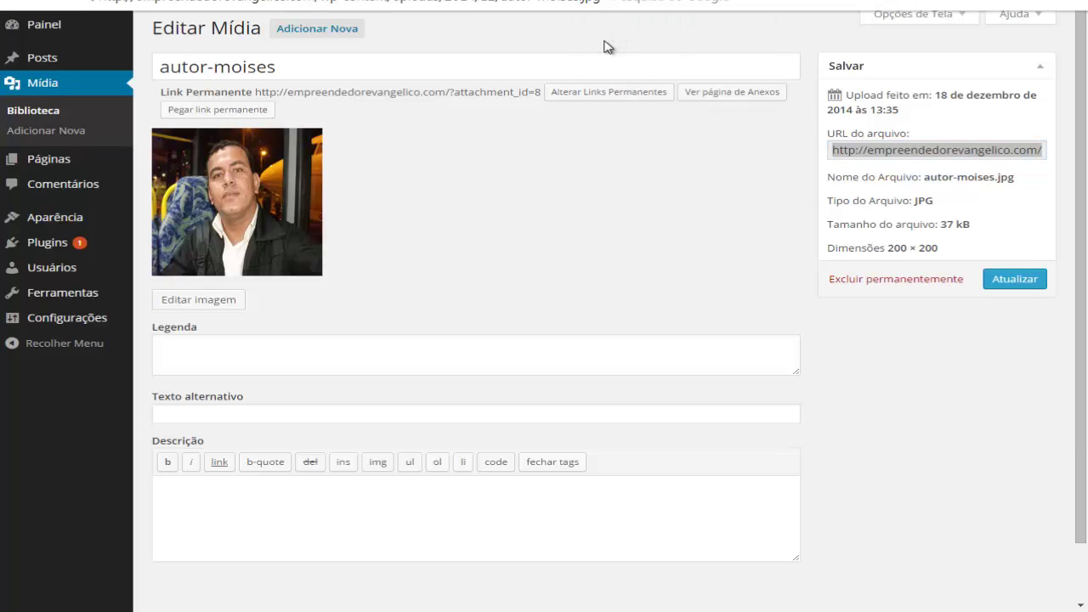
key(Return)
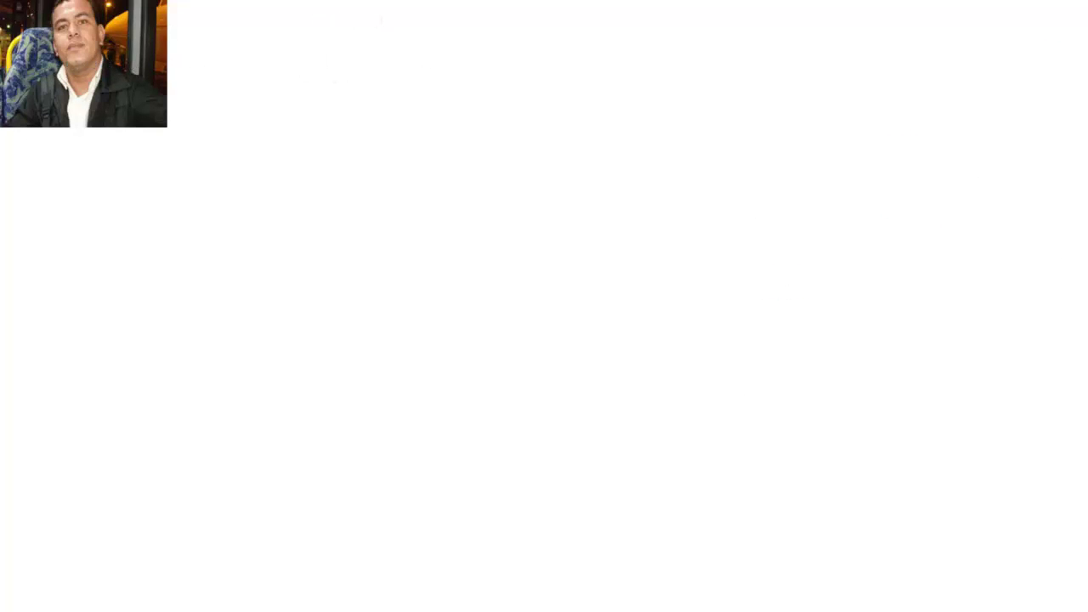
Go back to the media library and open the uploaded portrait's attachment details
key(alt+Left)
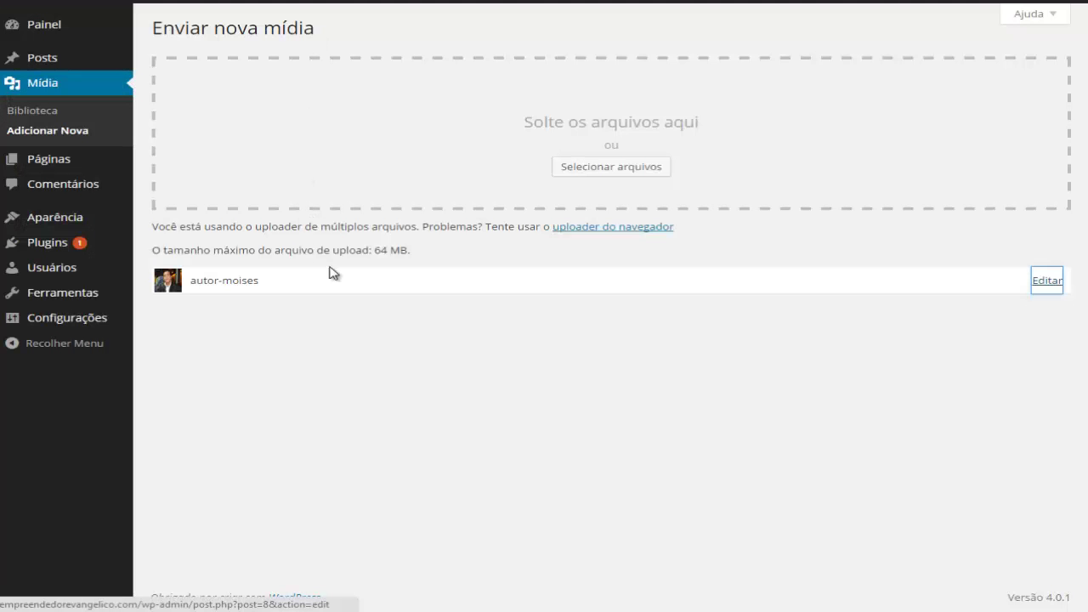
click(25, 112)
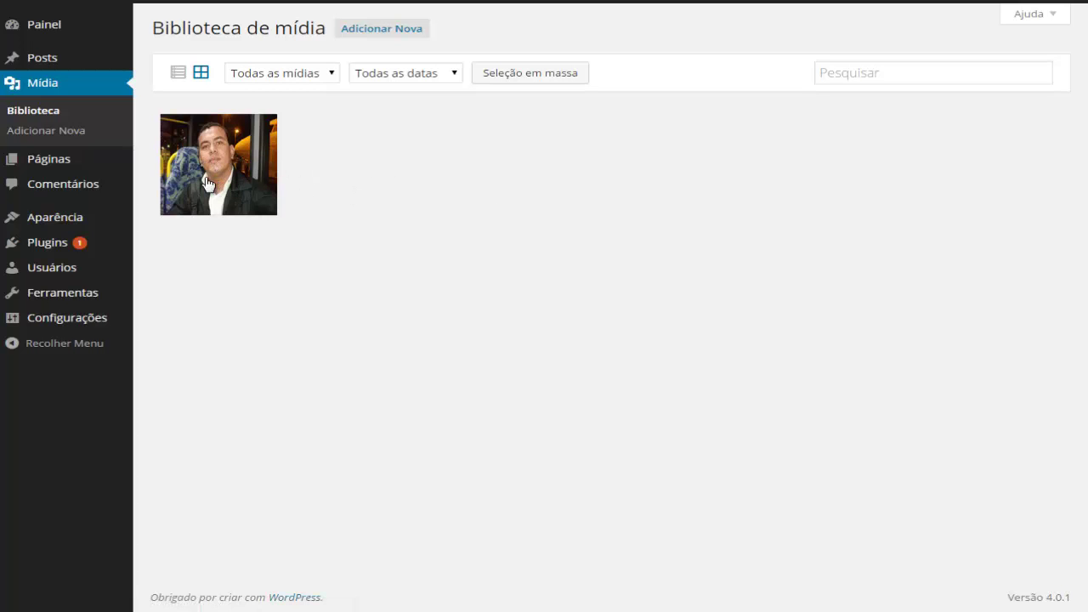
click(256, 173)
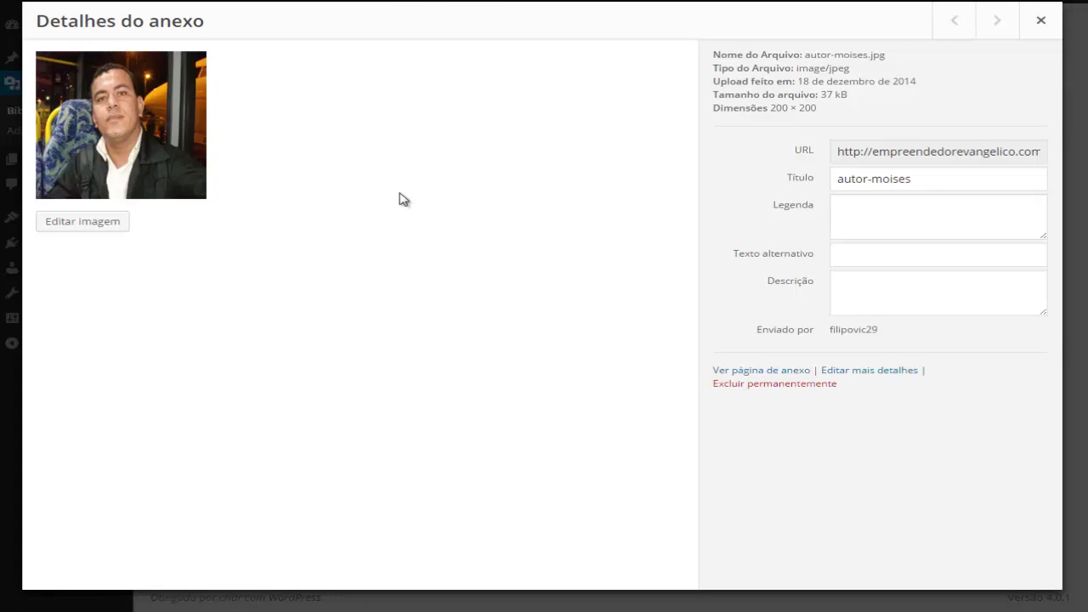
Copy the portrait image from its attachment details and close the details
drag(250, 172, 102, 121)
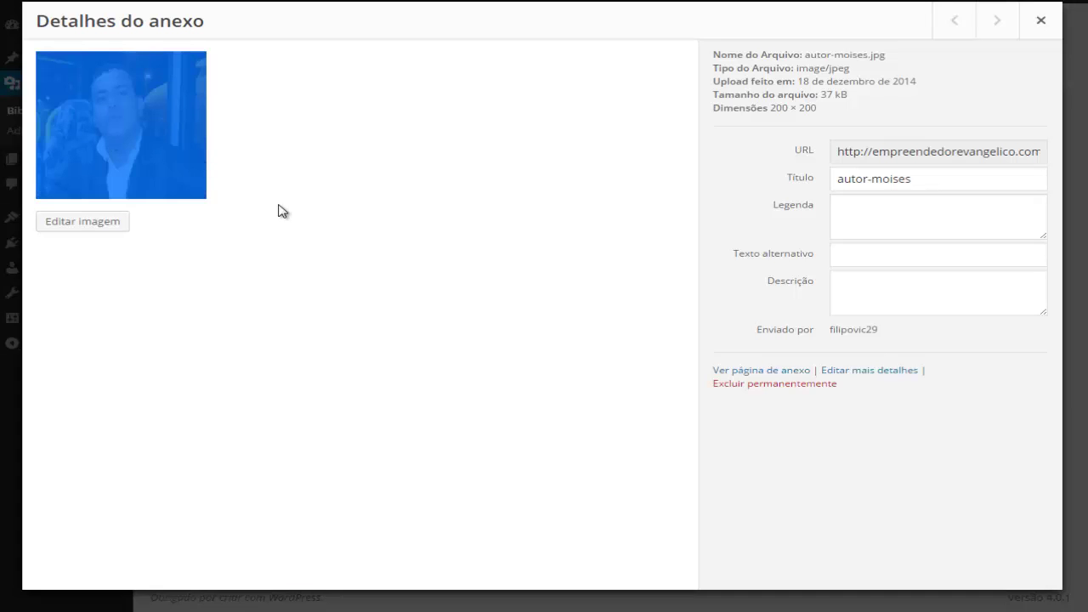
right_click(167, 134)
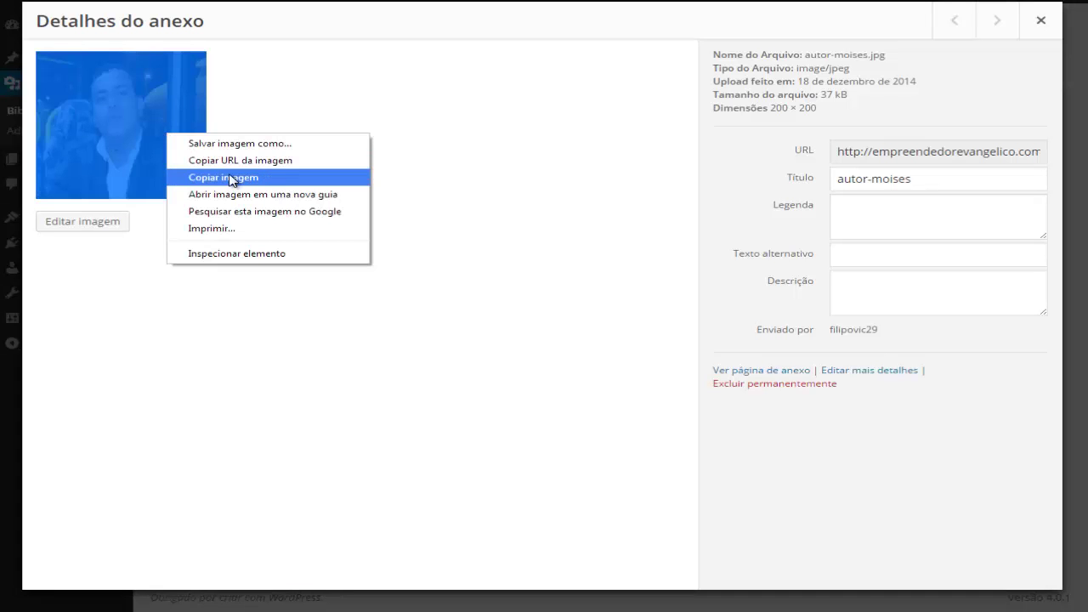
click(245, 177)
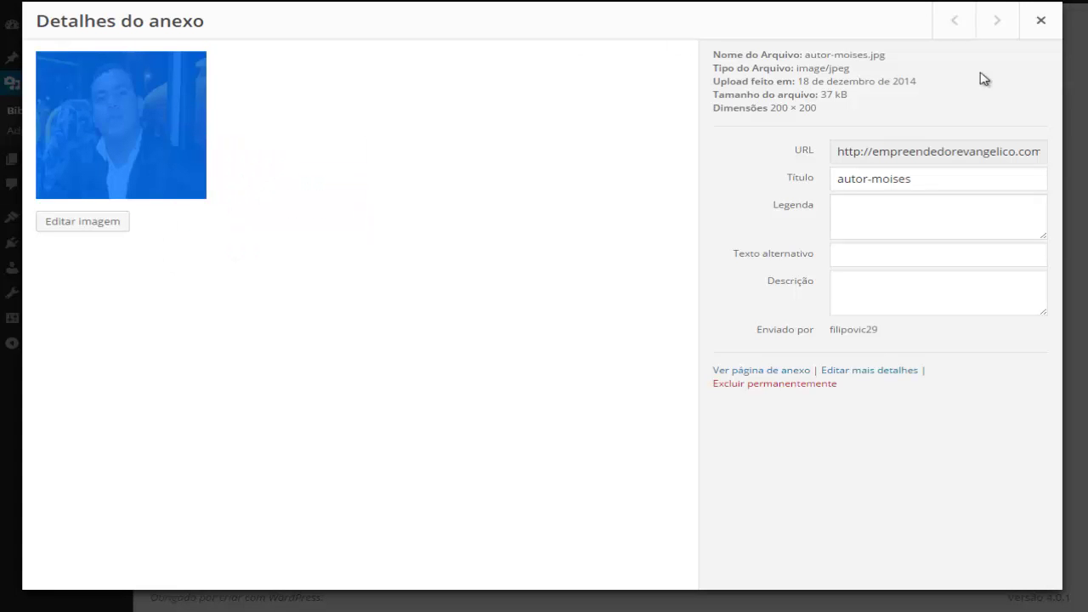
click(1040, 20)
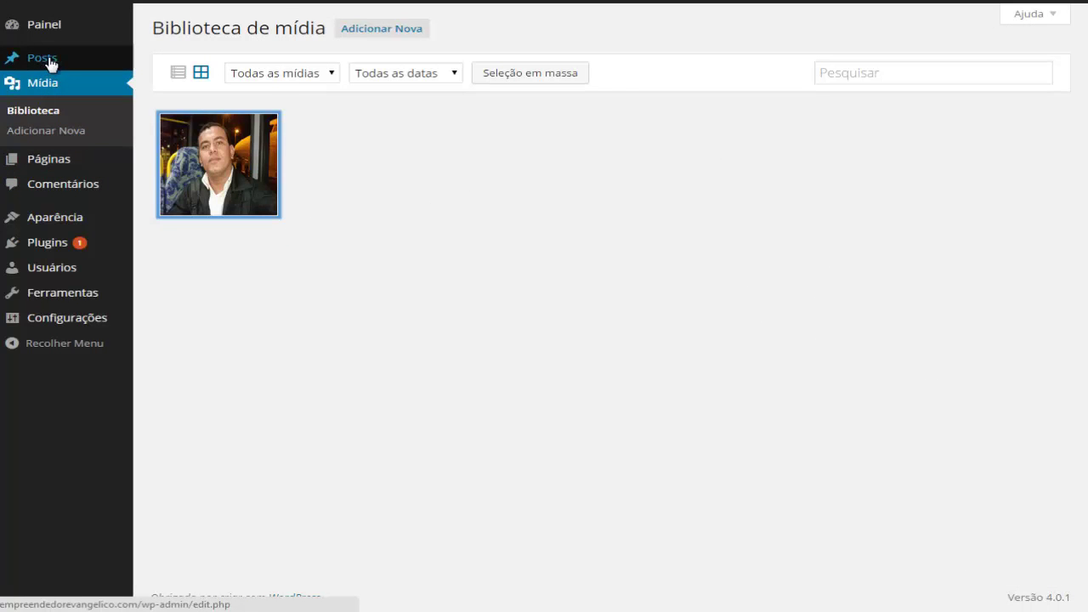
Start a new post, paste the copied portrait into its body and remove the image again
mouse_move(73, 60)
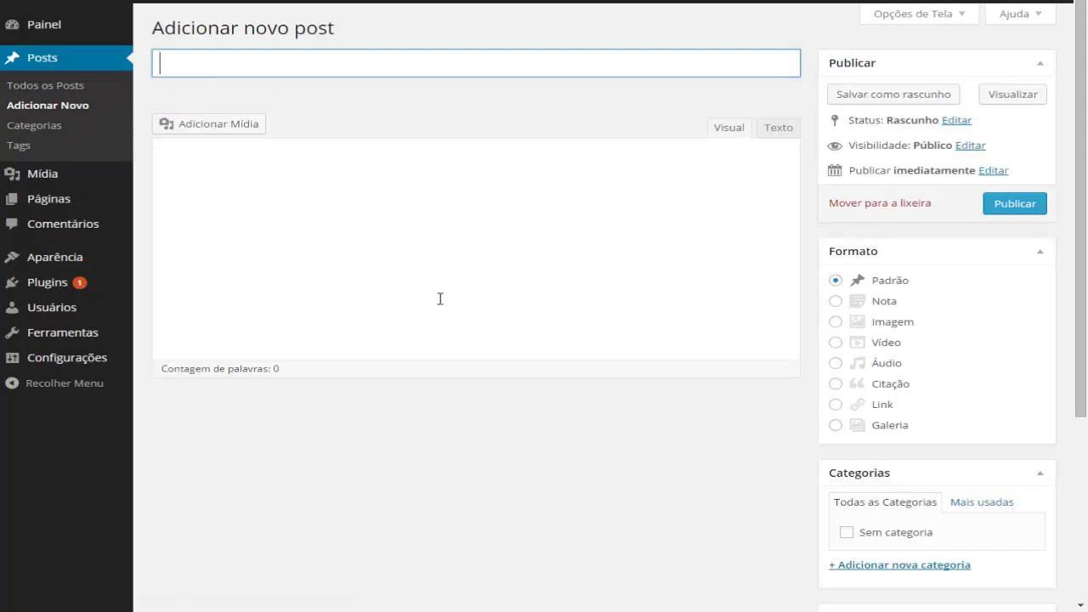
right_click(285, 210)
click(175, 219)
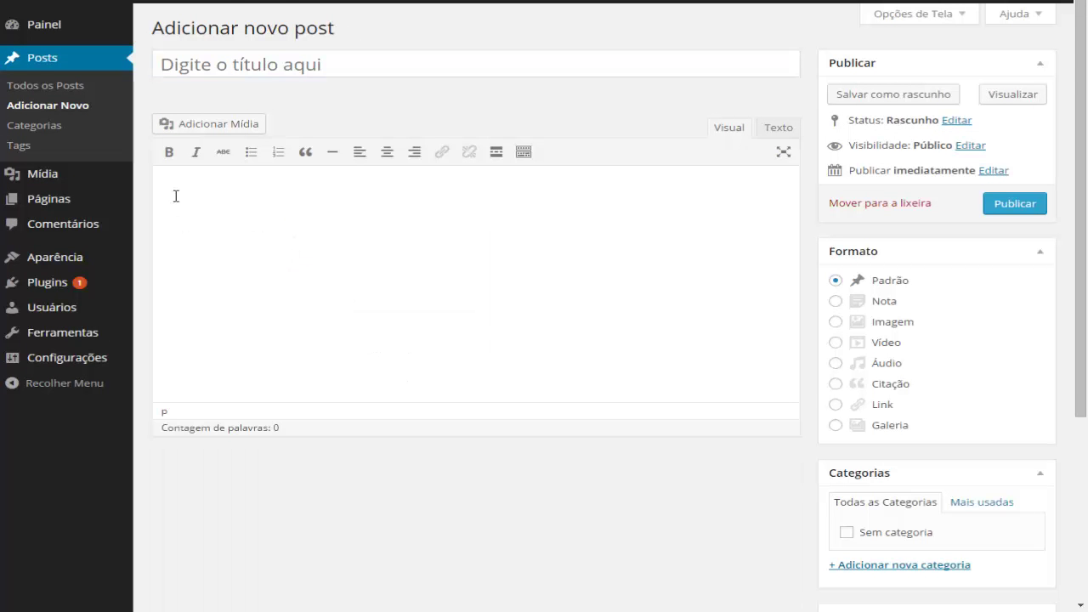
right_click(171, 181)
click(245, 270)
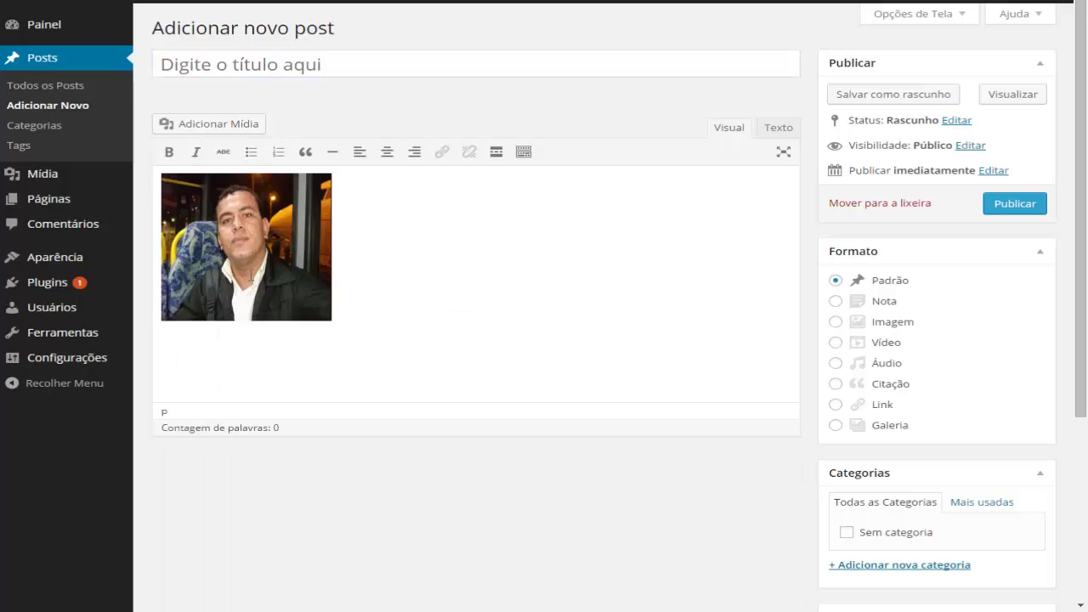
click(276, 258)
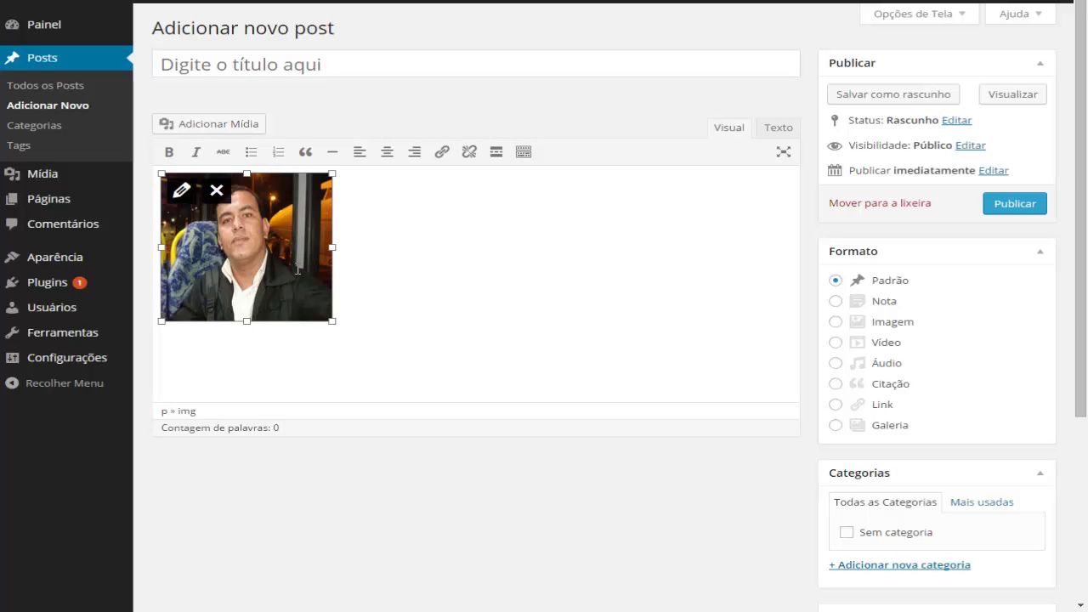
key(Delete)
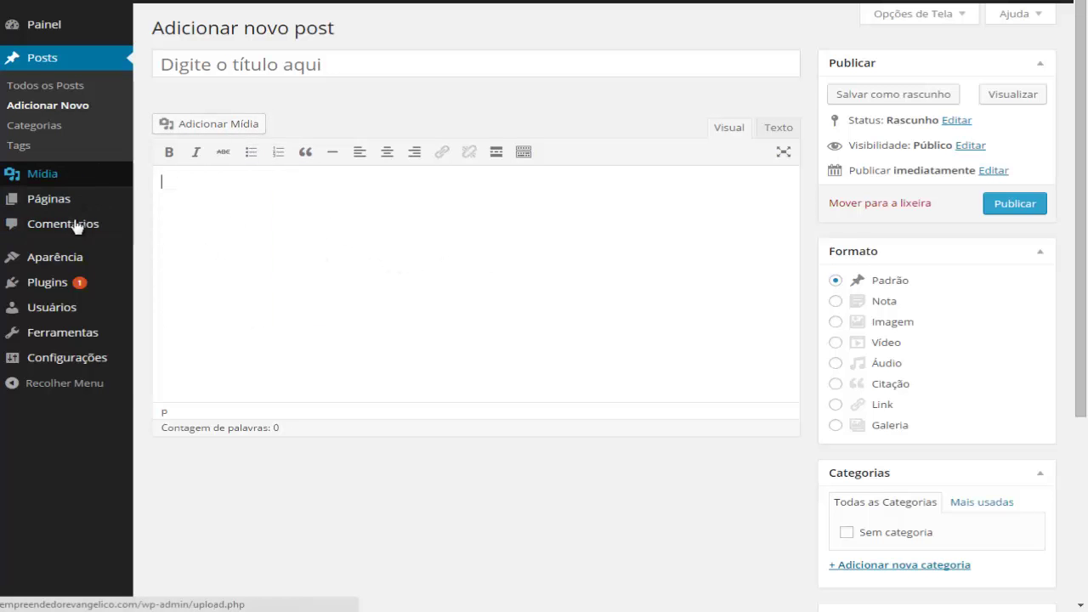
Open the form for uploading new media, bring up the file chooser and dismiss it without choosing a file
mouse_move(34, 175)
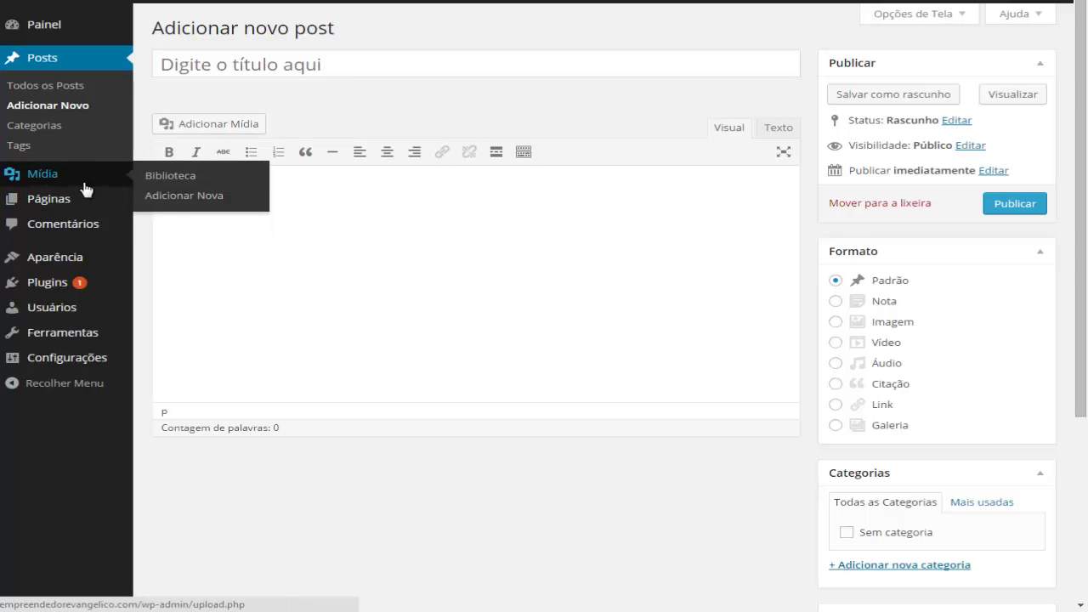
click(208, 200)
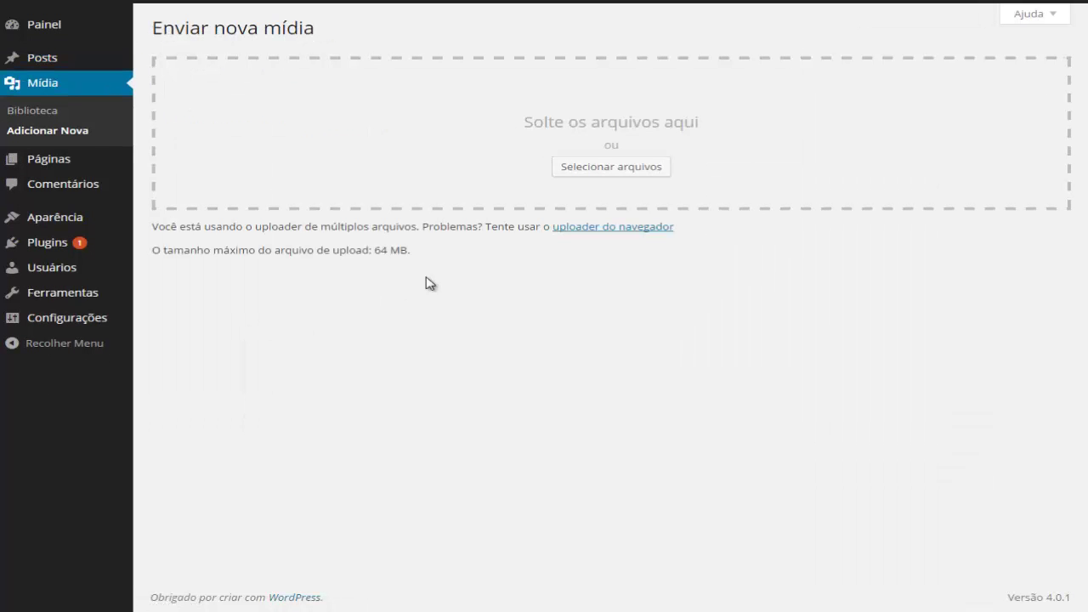
click(589, 168)
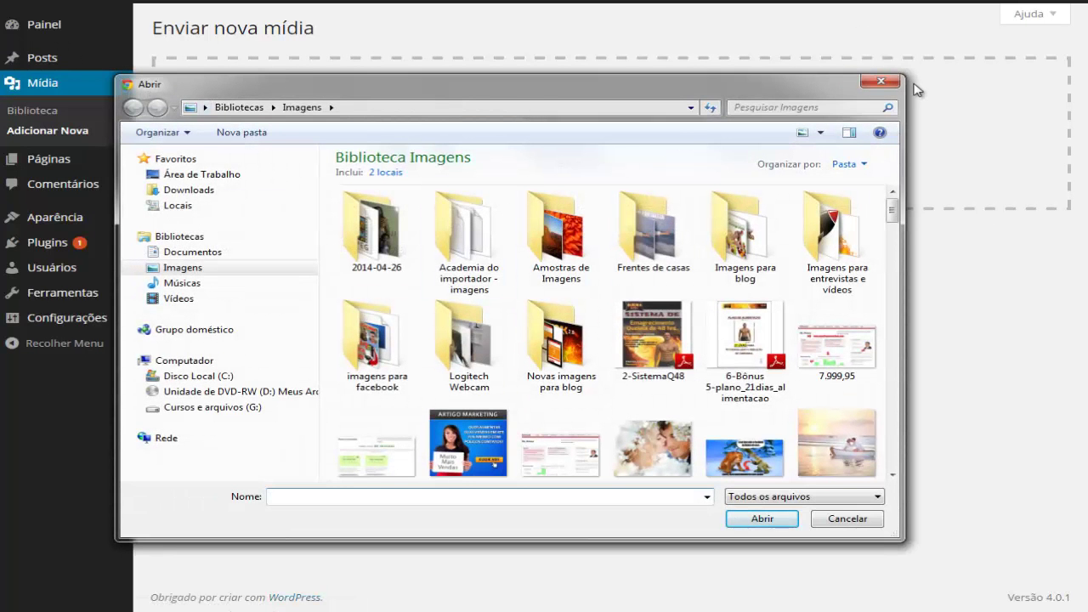
click(892, 82)
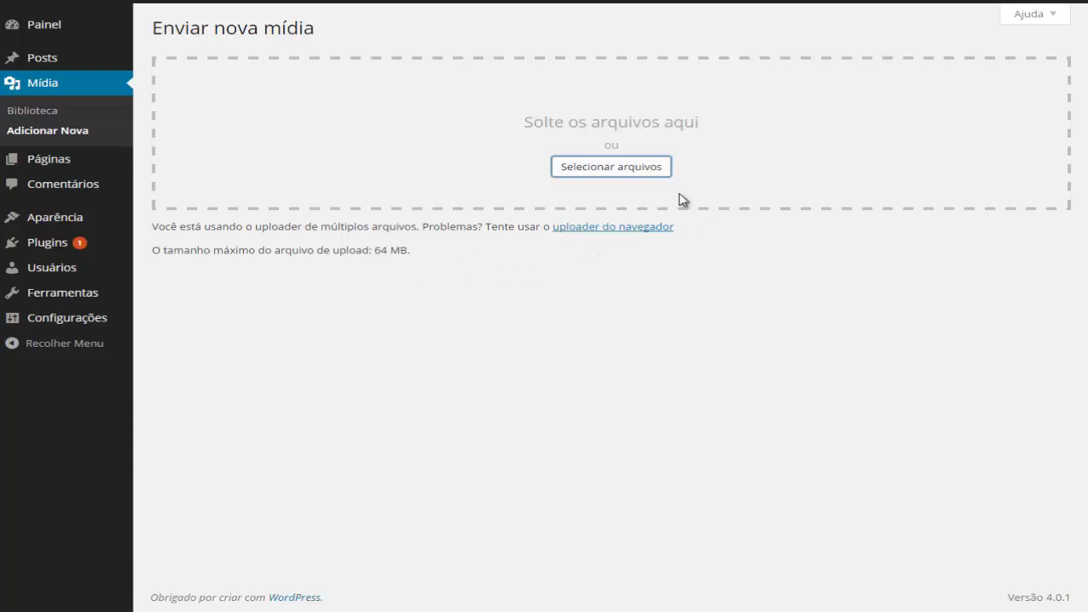
click(281, 135)
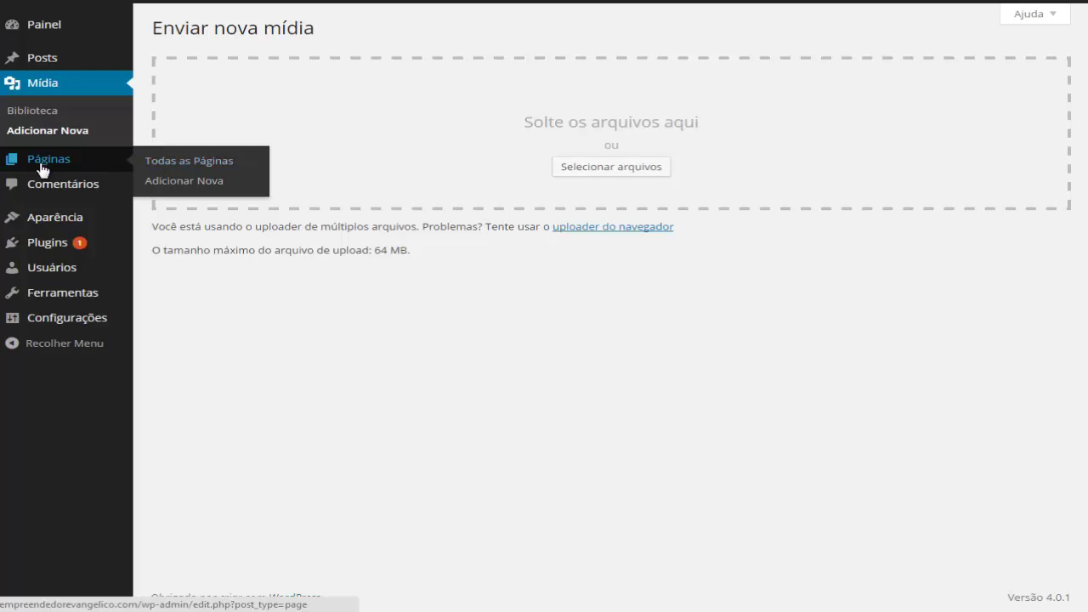
Open the list of all pages and view Página de Exemplo in a new browser tab
mouse_move(60, 64)
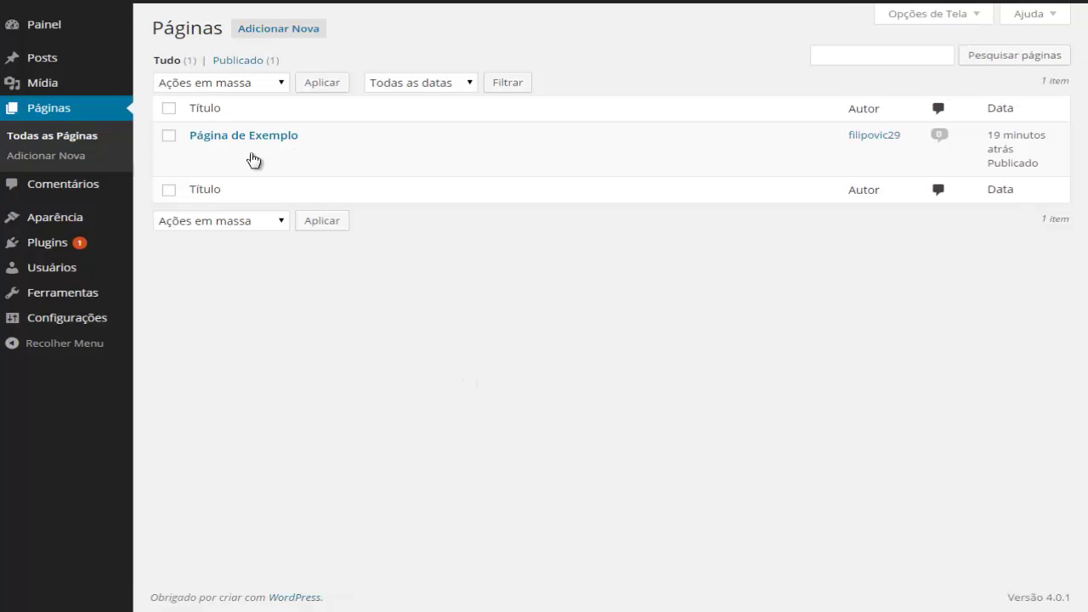
right_click(371, 156)
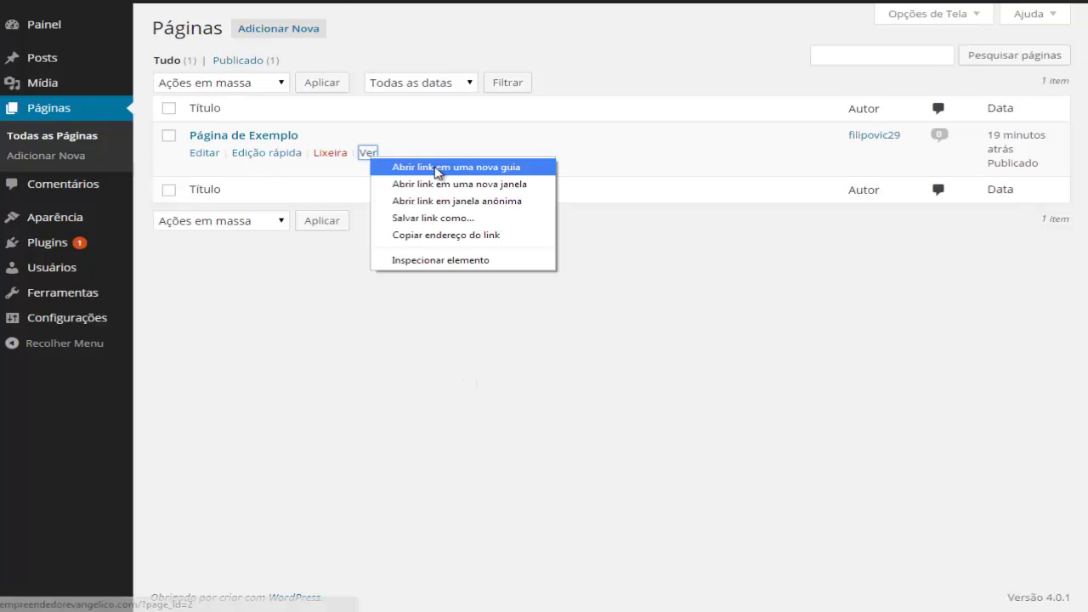
click(437, 169)
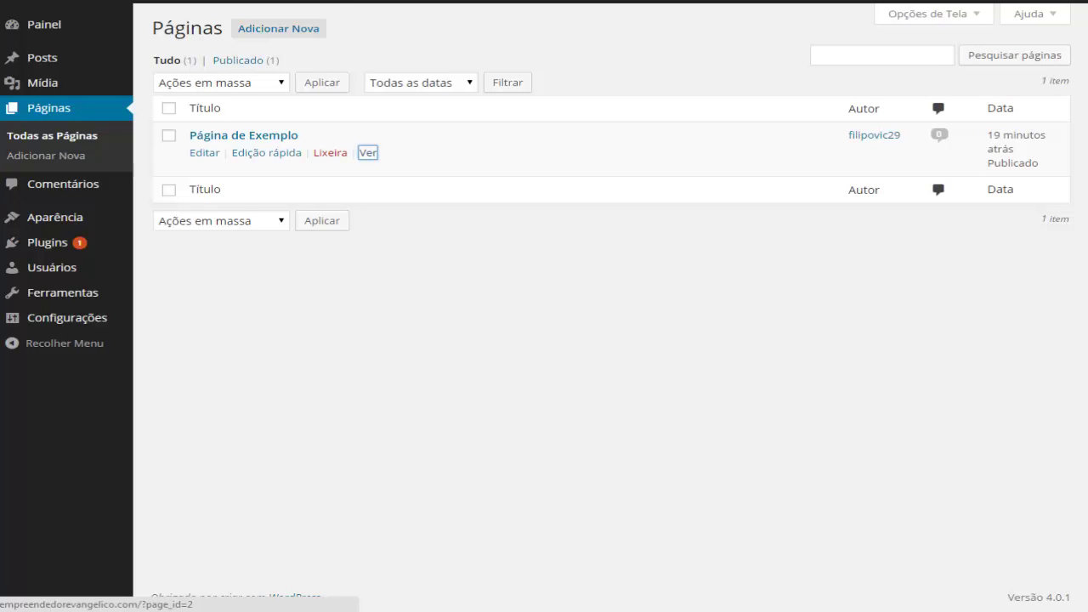
key(ctrl+Tab)
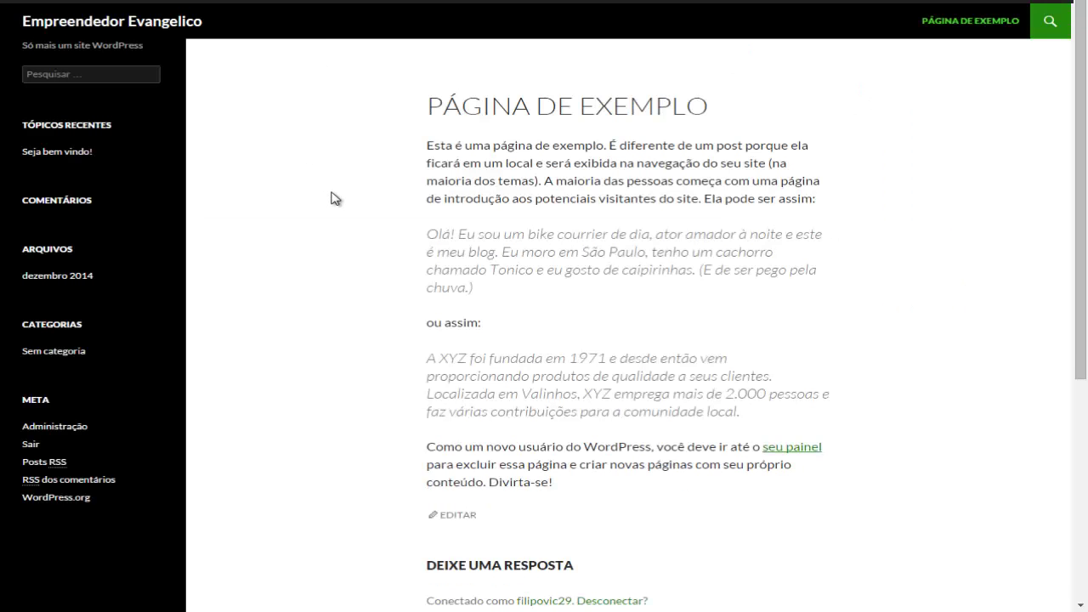
Examine the sample page's title, body text and navigation link on the site, and return to the pages list
scroll(412, 222, down, 2)
scroll(423, 230, up, 2)
drag(433, 106, 735, 102)
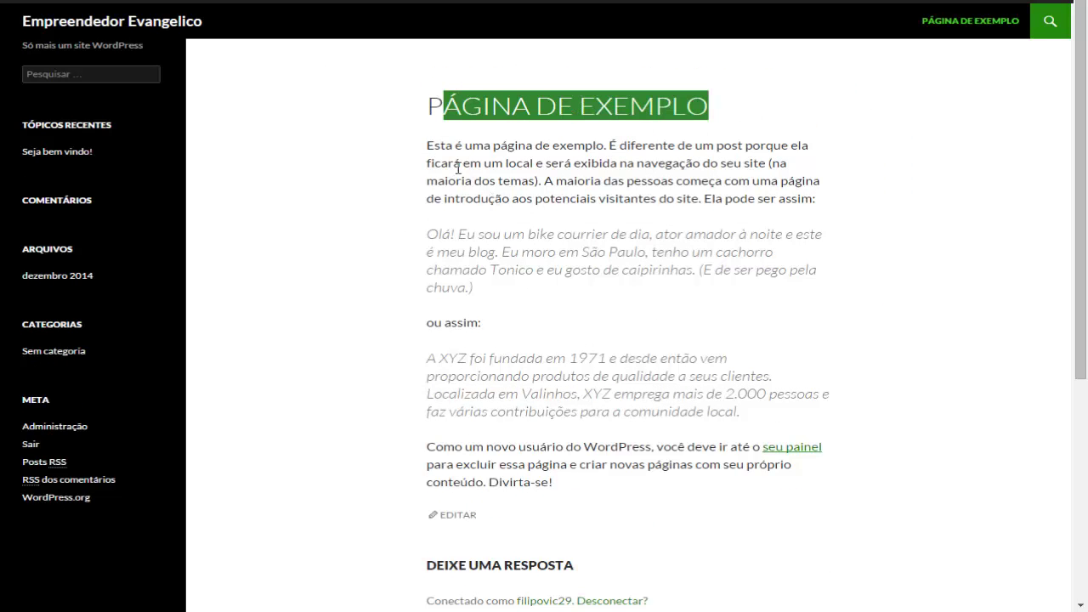
drag(427, 147, 600, 437)
scroll(635, 472, down, 3)
scroll(599, 437, up, 4)
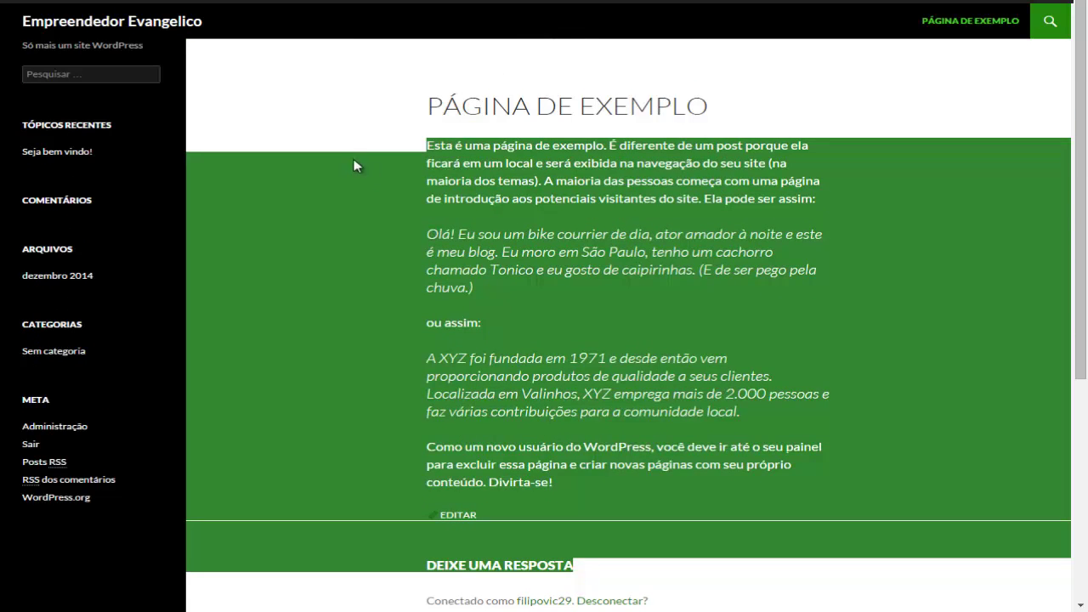
key(alt+Left)
click(956, 28)
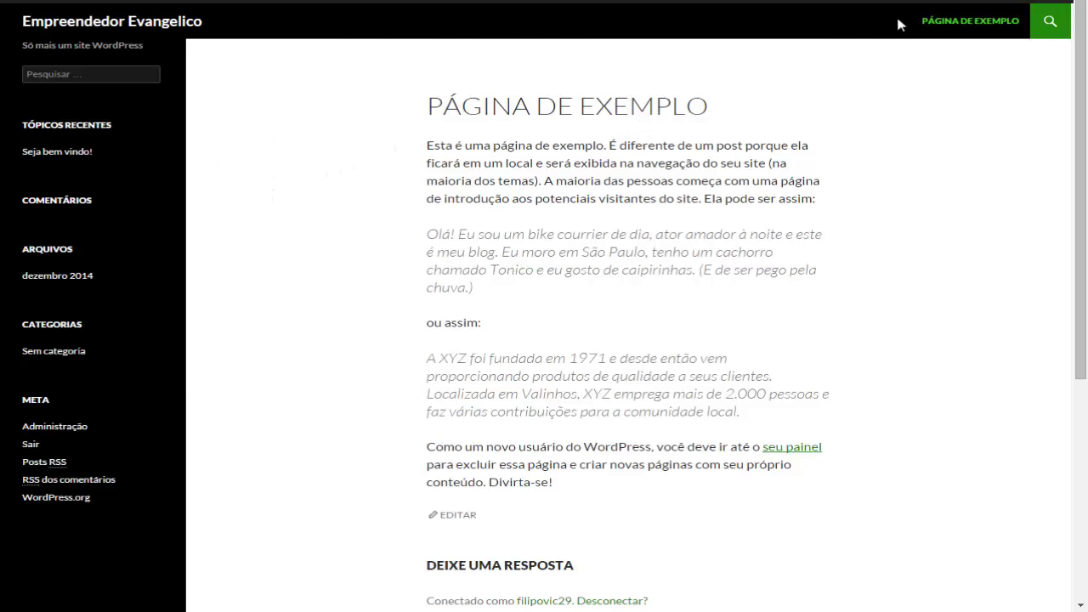
key(alt+Left)
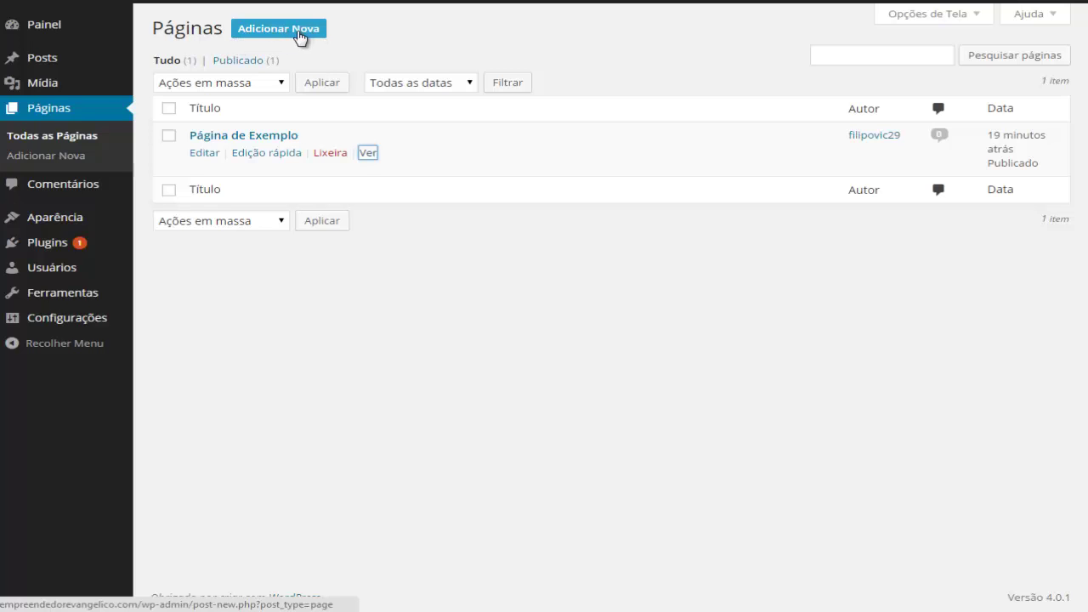
Start a new page and look at its title and content fields
click(300, 35)
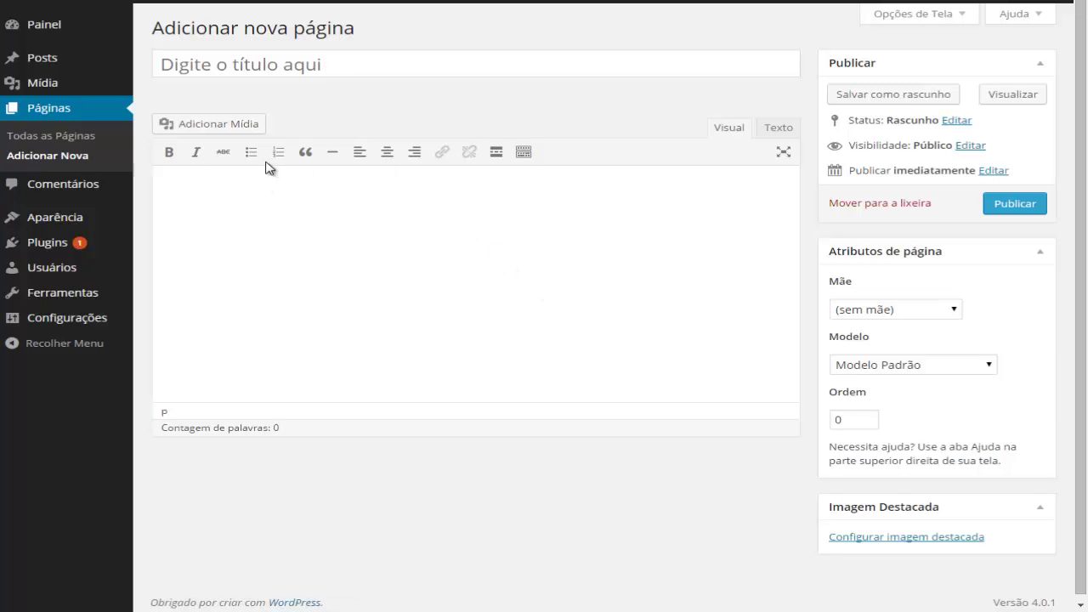
click(220, 67)
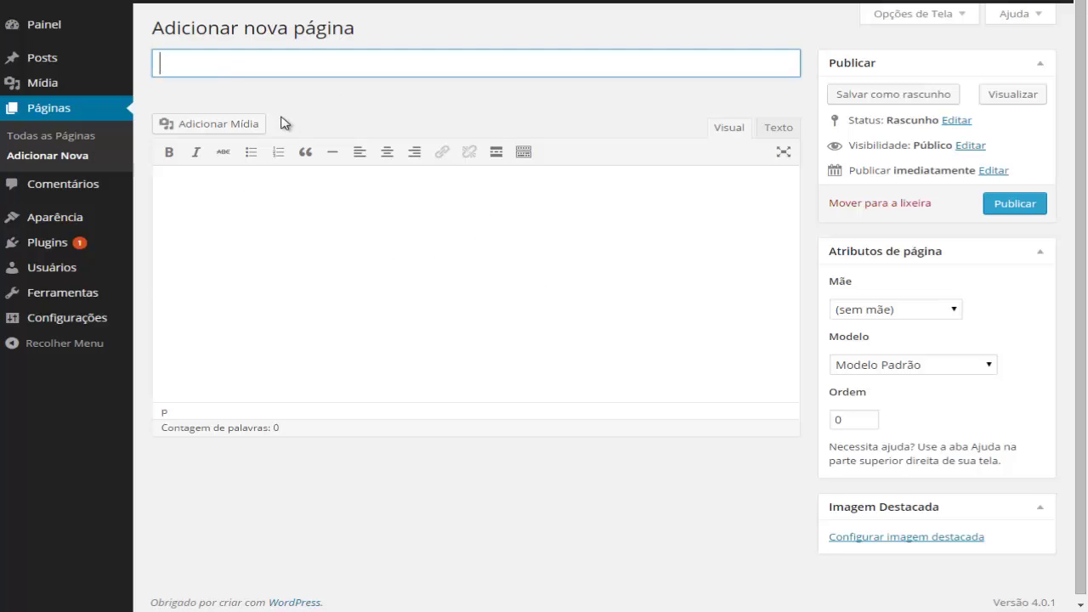
click(223, 186)
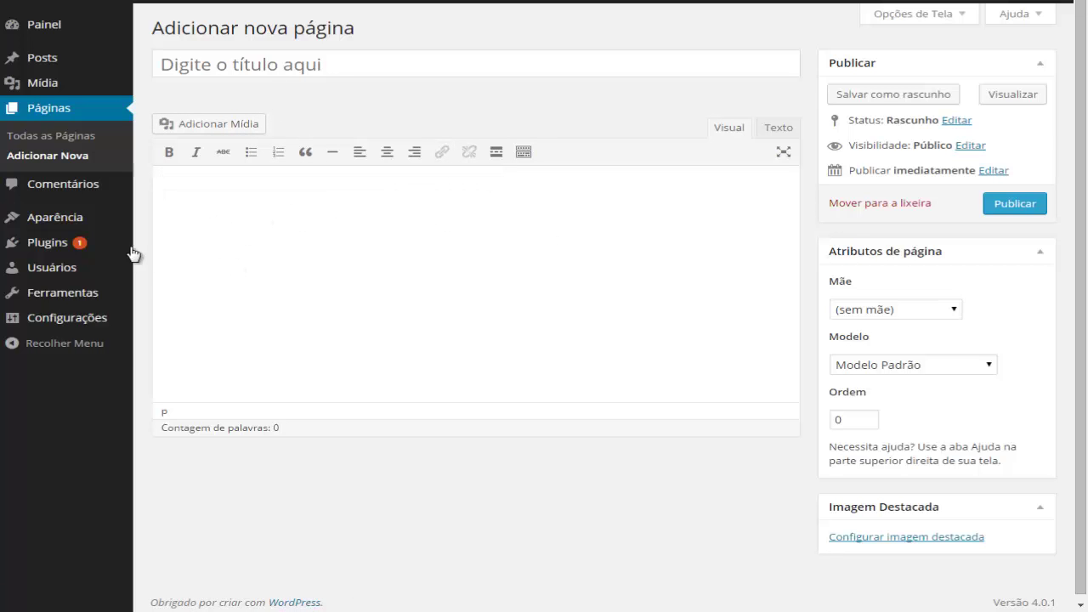
Open the installed themes and look over Twenty Fourteen, Twenty Thirteen and Twenty Twelve
mouse_move(83, 220)
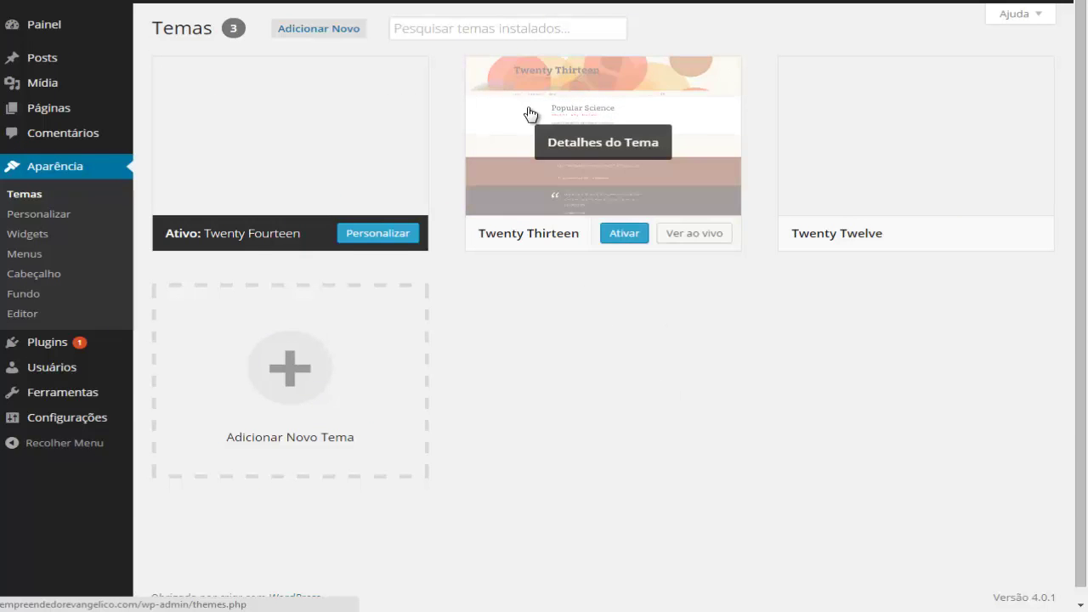
mouse_move(922, 155)
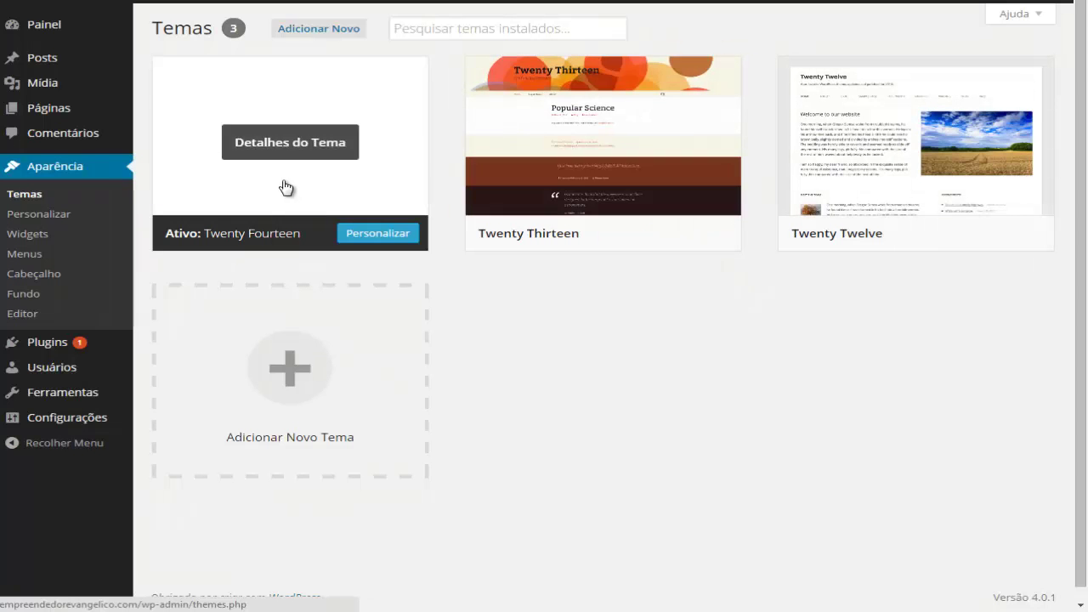
click(435, 32)
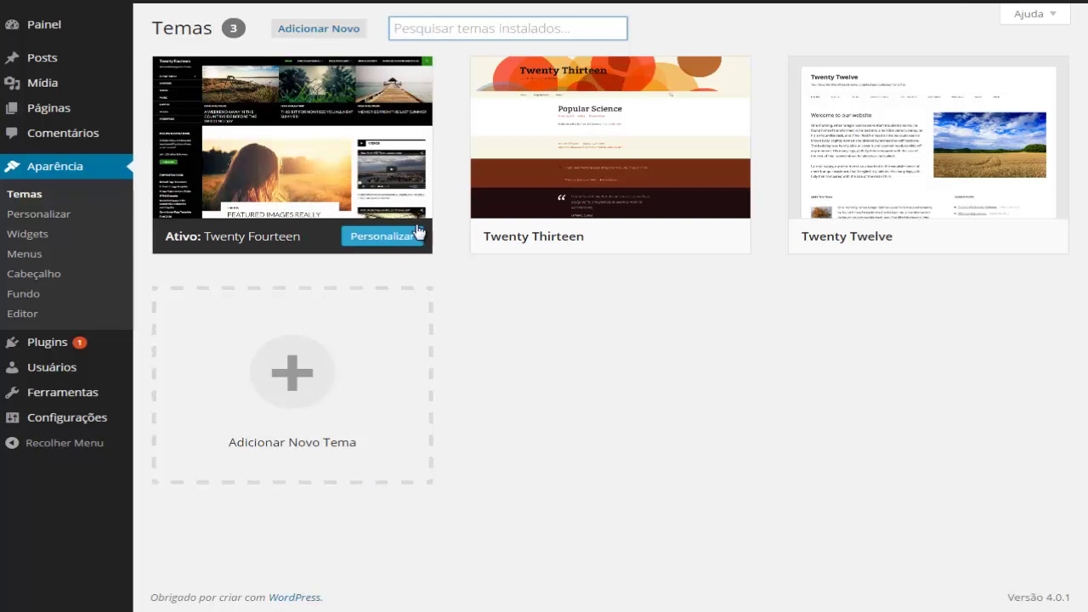
Open the page for adding new themes and browse the featured themes available to install
click(299, 392)
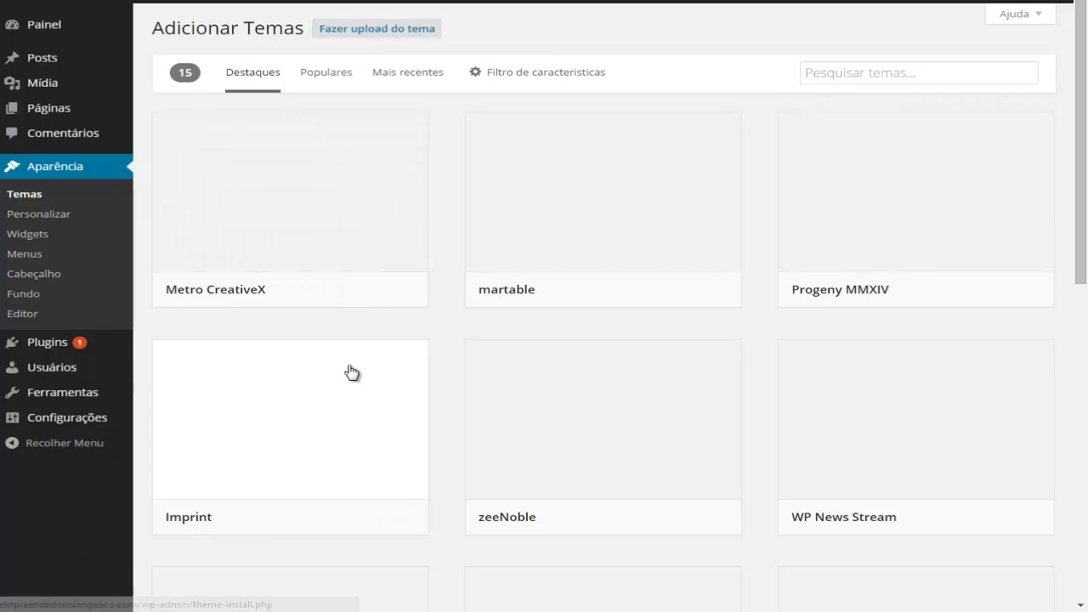
mouse_move(413, 357)
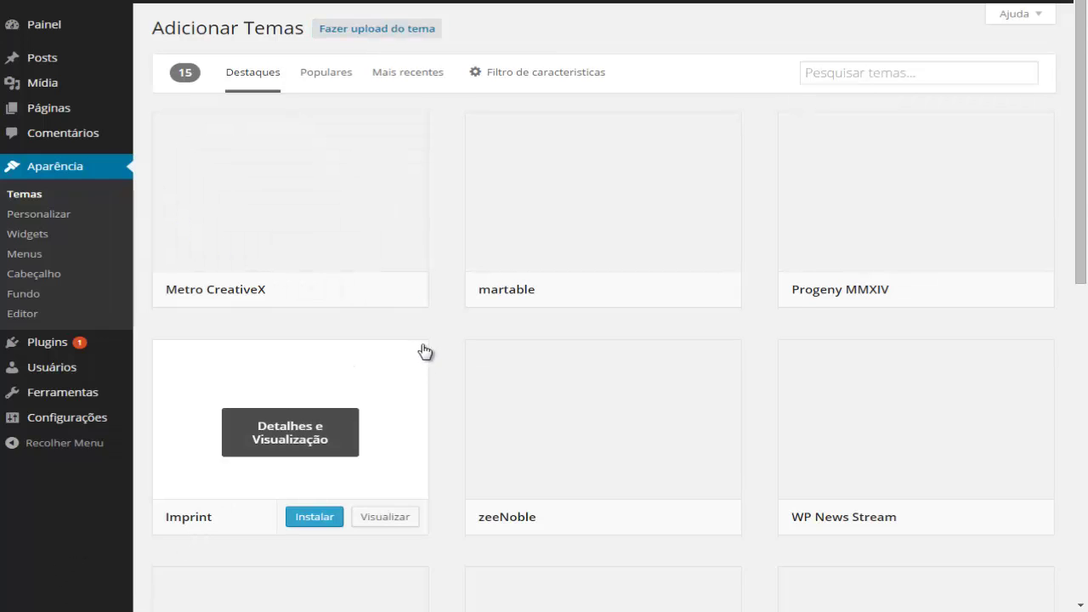
mouse_move(490, 229)
scroll(617, 230, down, 8)
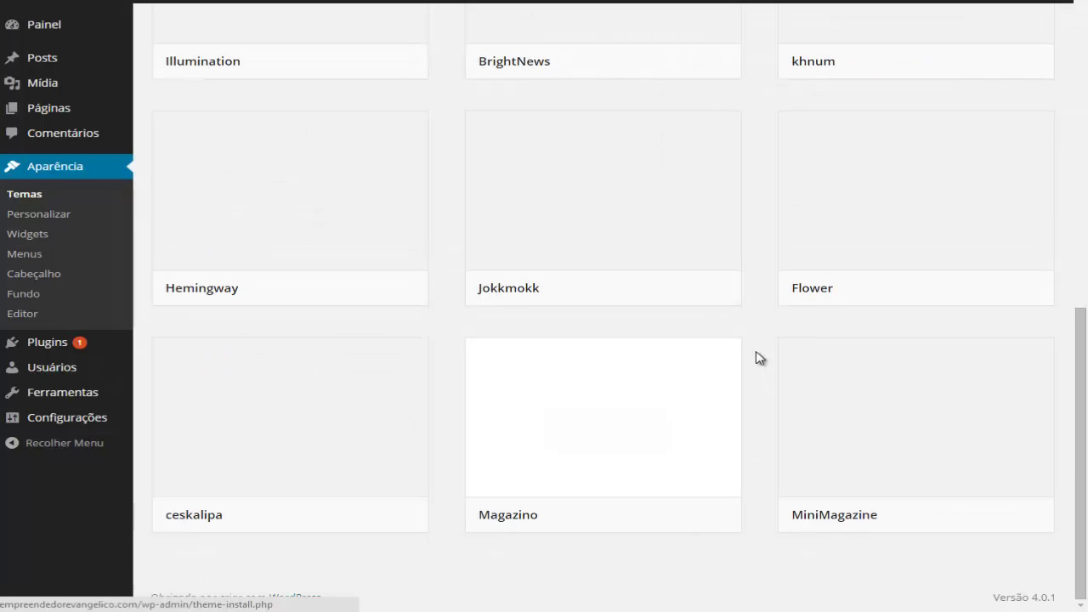
scroll(455, 444, up, 8)
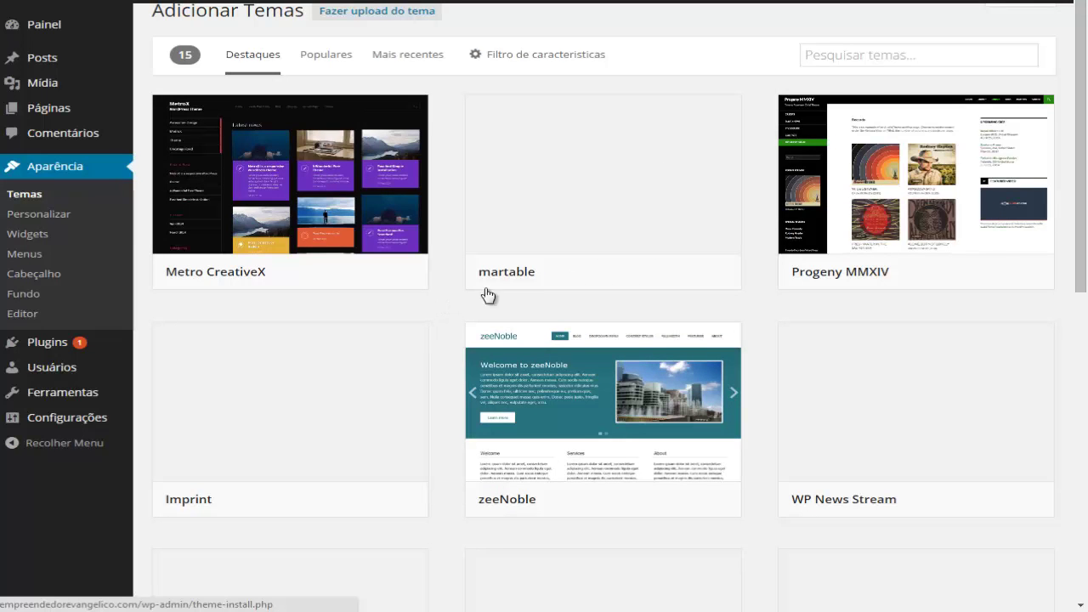
mouse_move(941, 111)
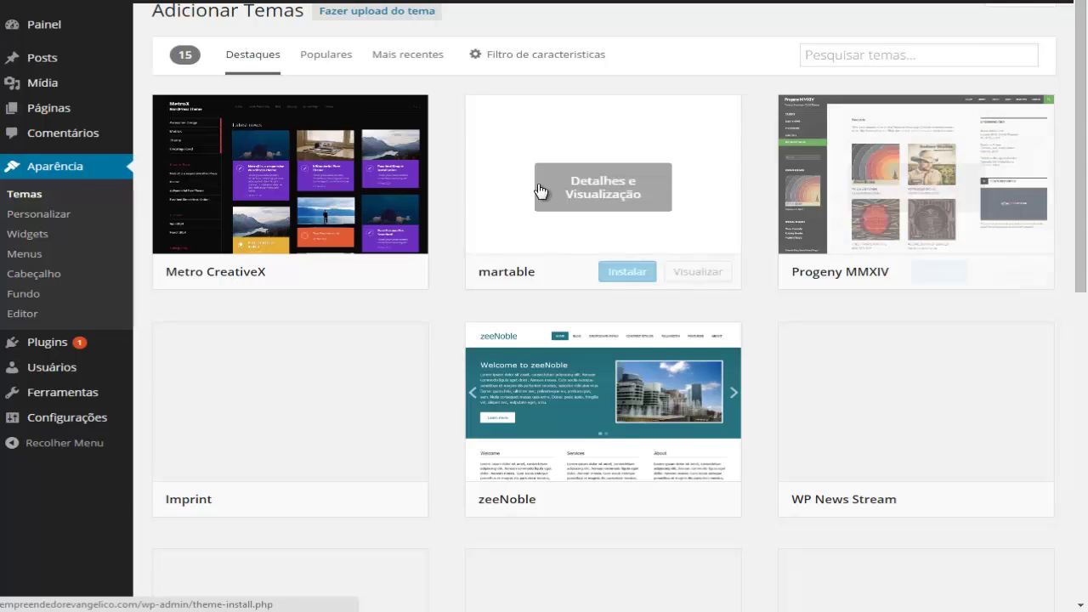
scroll(445, 187, down, 3)
scroll(493, 178, down, 1)
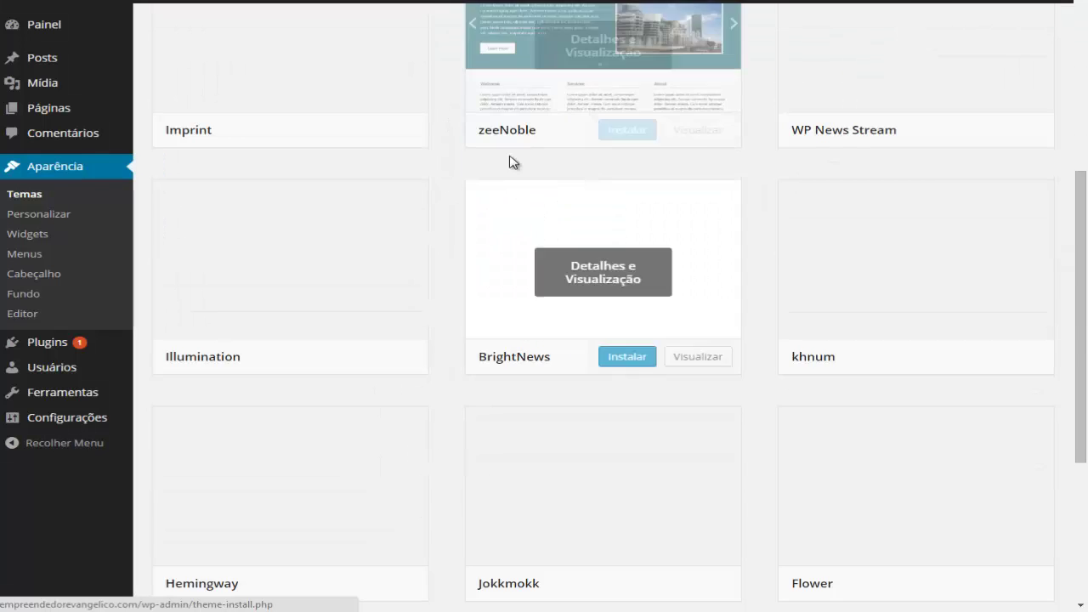
scroll(714, 204, up, 3)
scroll(593, 273, up, 2)
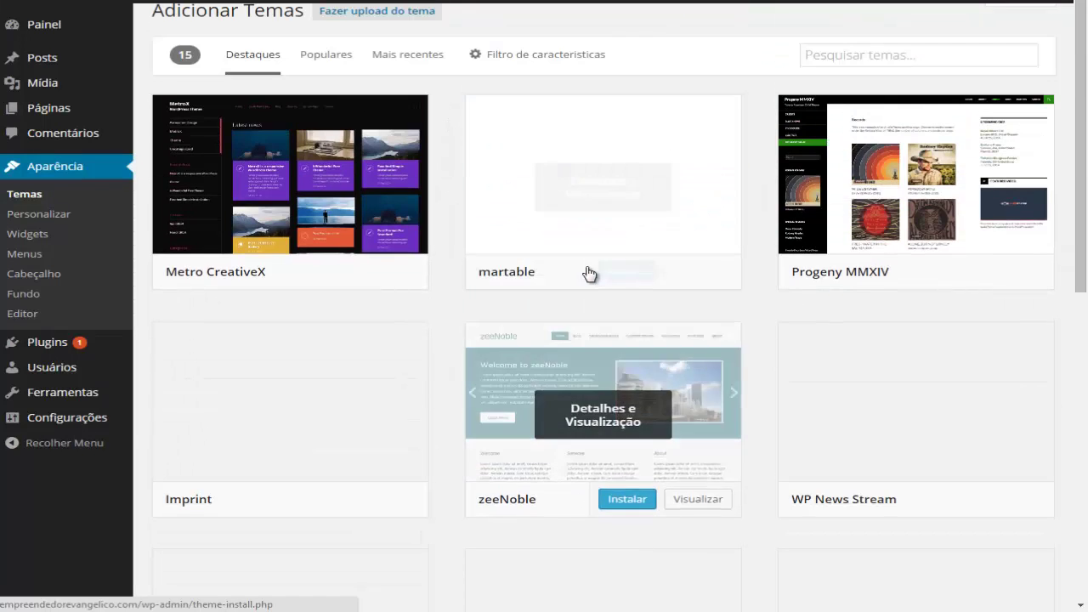
Look through the previews of the featured themes available to install, from Metro CreativeX to MiniMagazine, and switch to the popular themes
scroll(756, 219, down, 9)
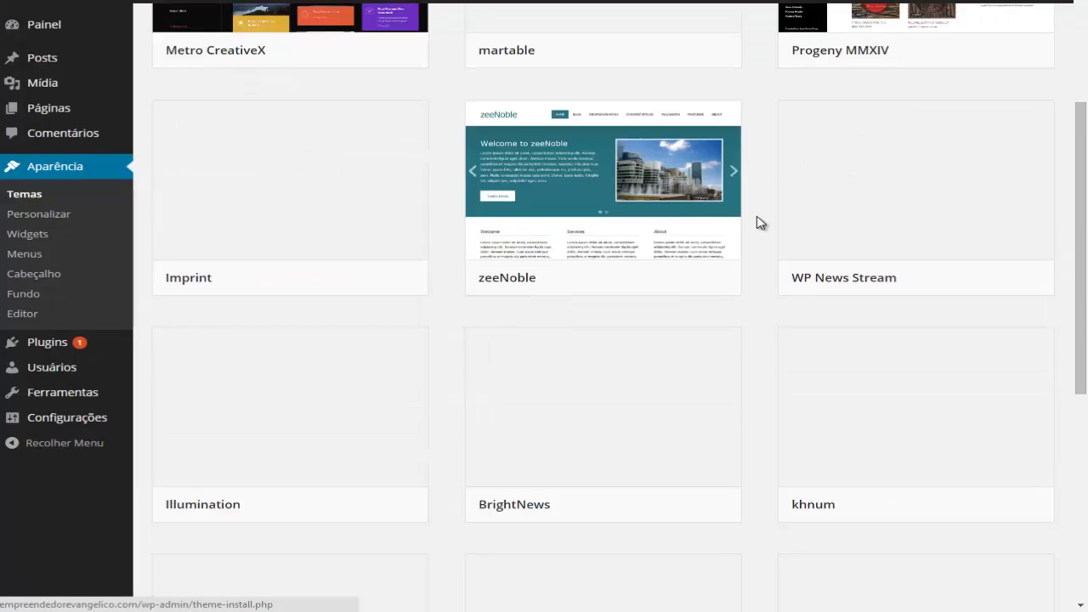
scroll(765, 332, up, 6)
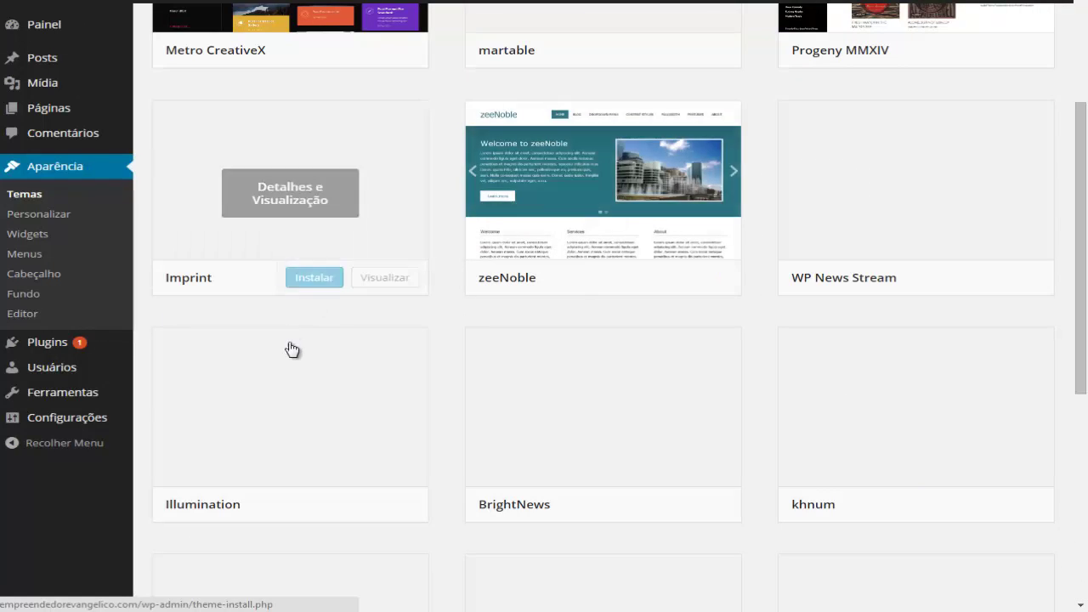
scroll(510, 437, up, 3)
scroll(510, 436, down, 3)
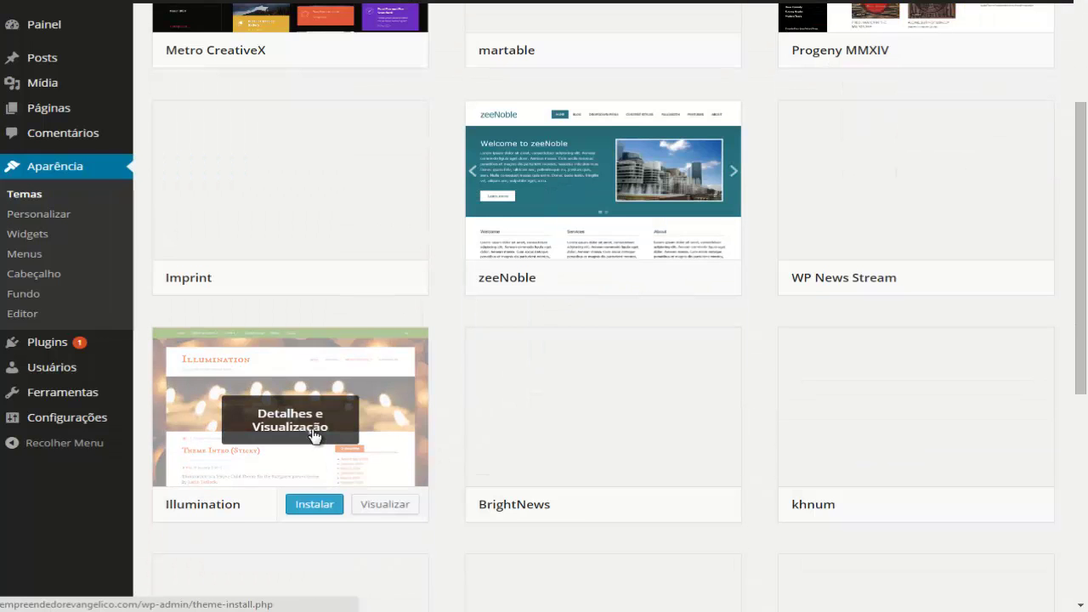
scroll(505, 403, down, 4)
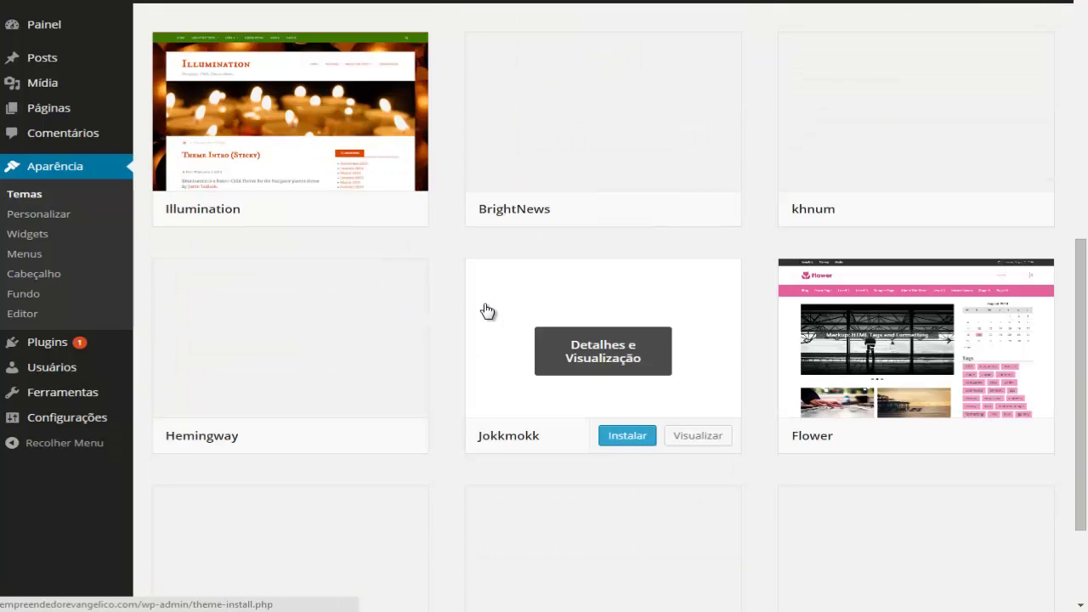
scroll(442, 245, down, 2)
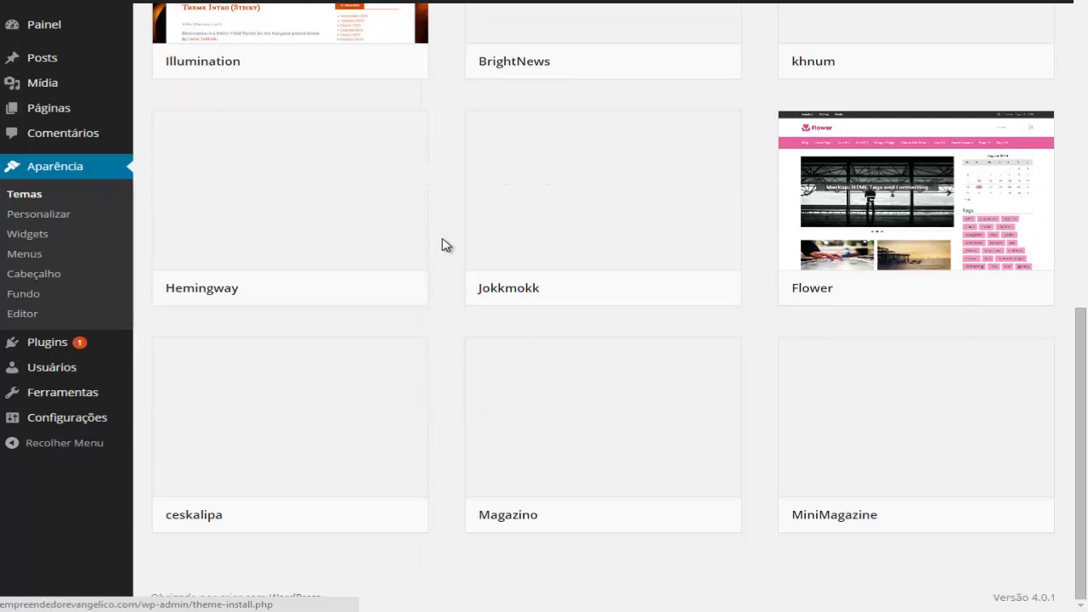
scroll(442, 245, up, 6)
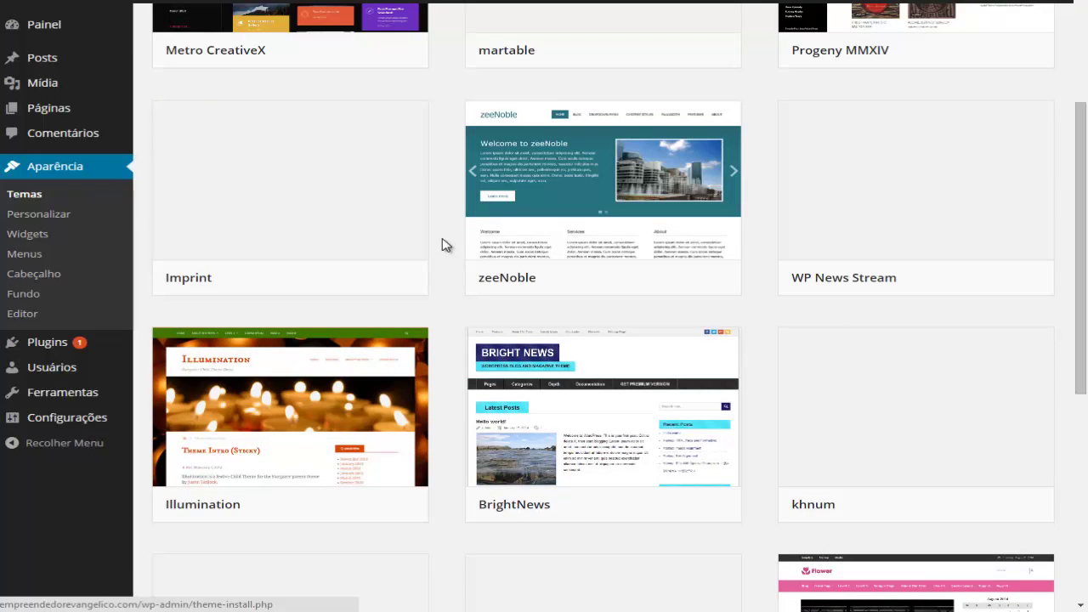
scroll(442, 245, up, 3)
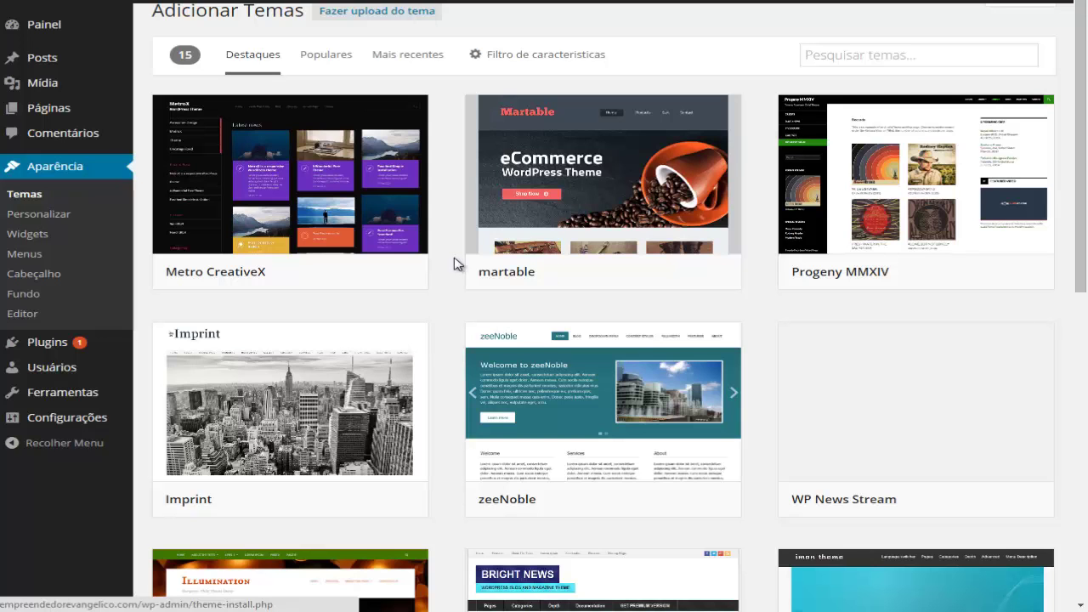
scroll(449, 270, down, 6)
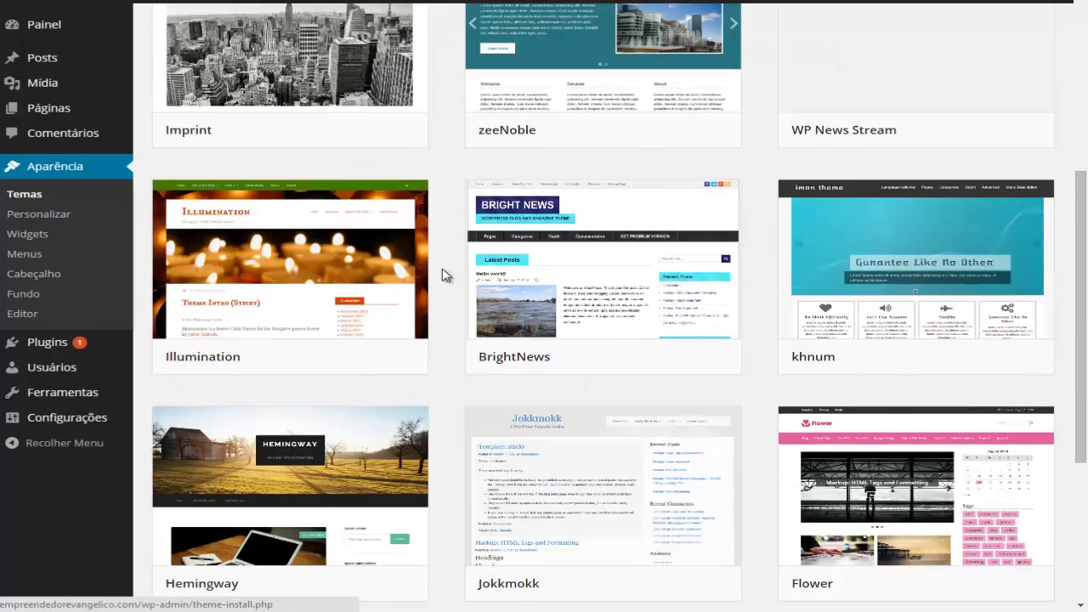
scroll(446, 274, down, 2)
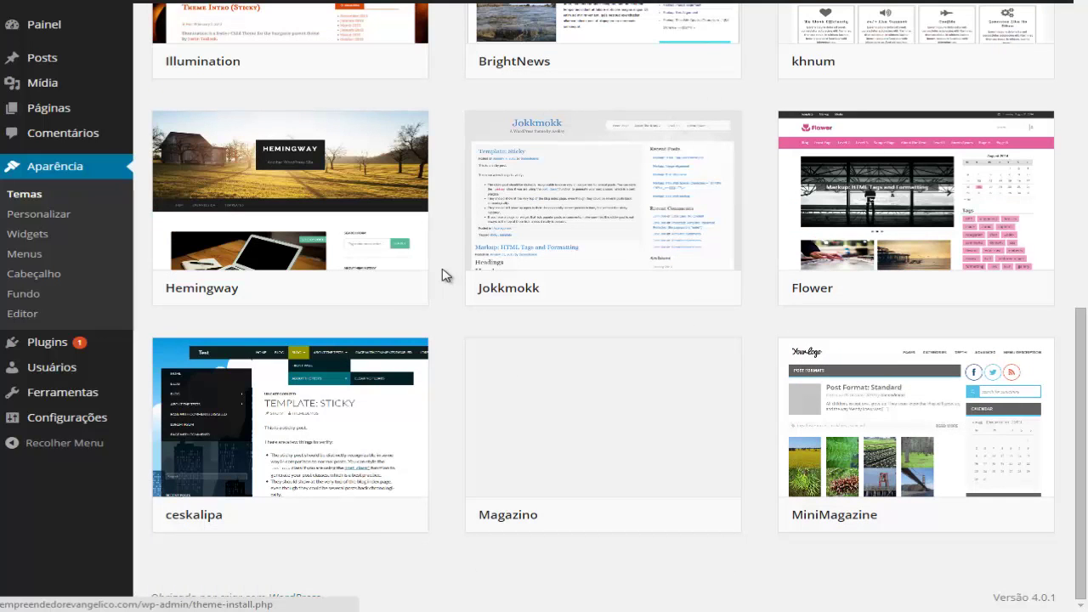
scroll(442, 275, up, 4)
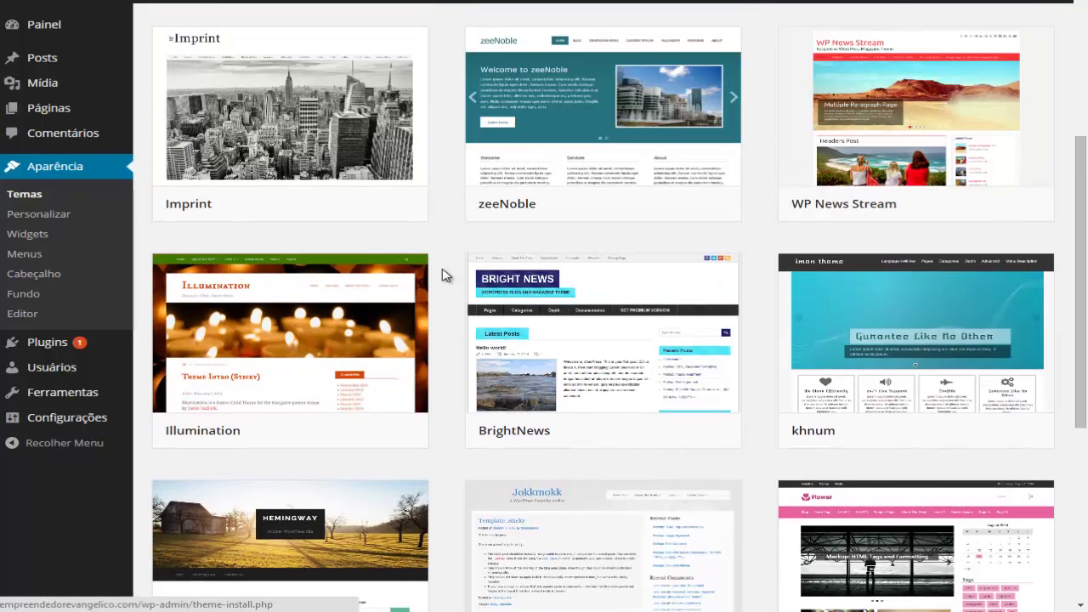
scroll(441, 274, up, 4)
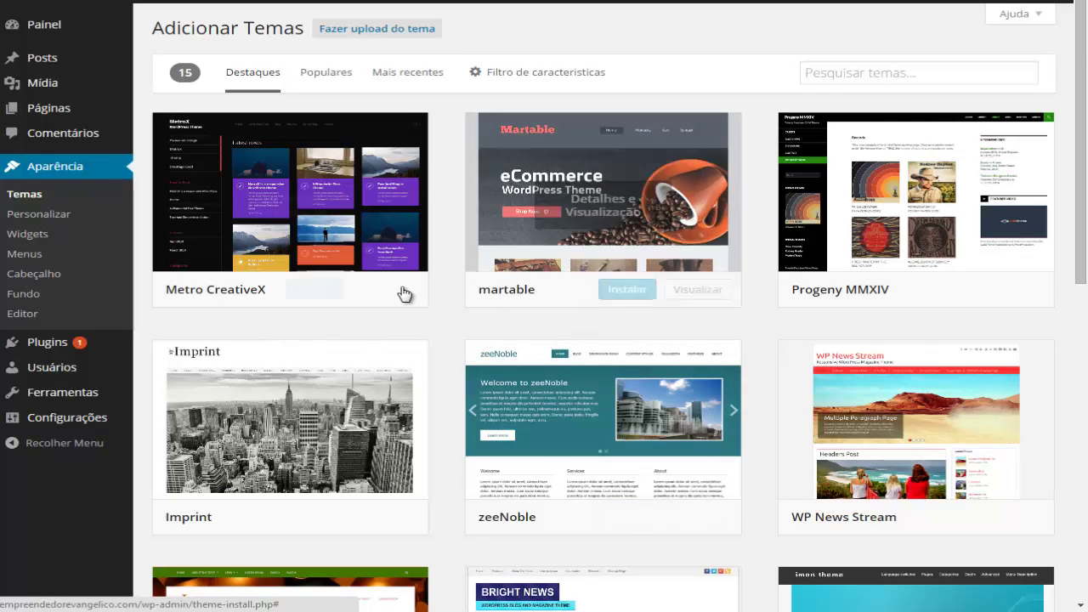
scroll(272, 321, down, 8)
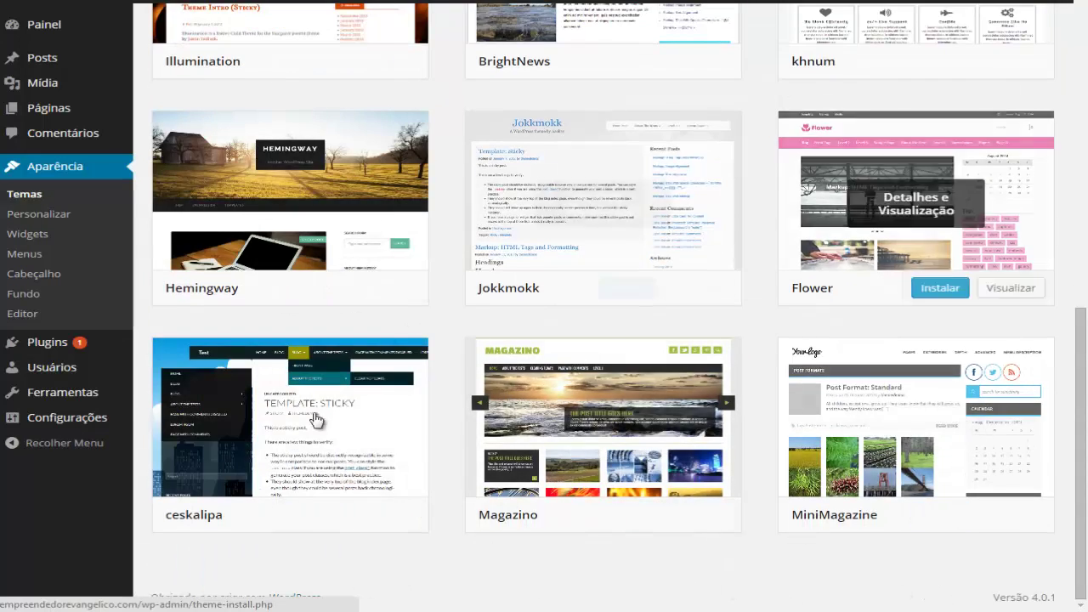
scroll(794, 575, up, 1)
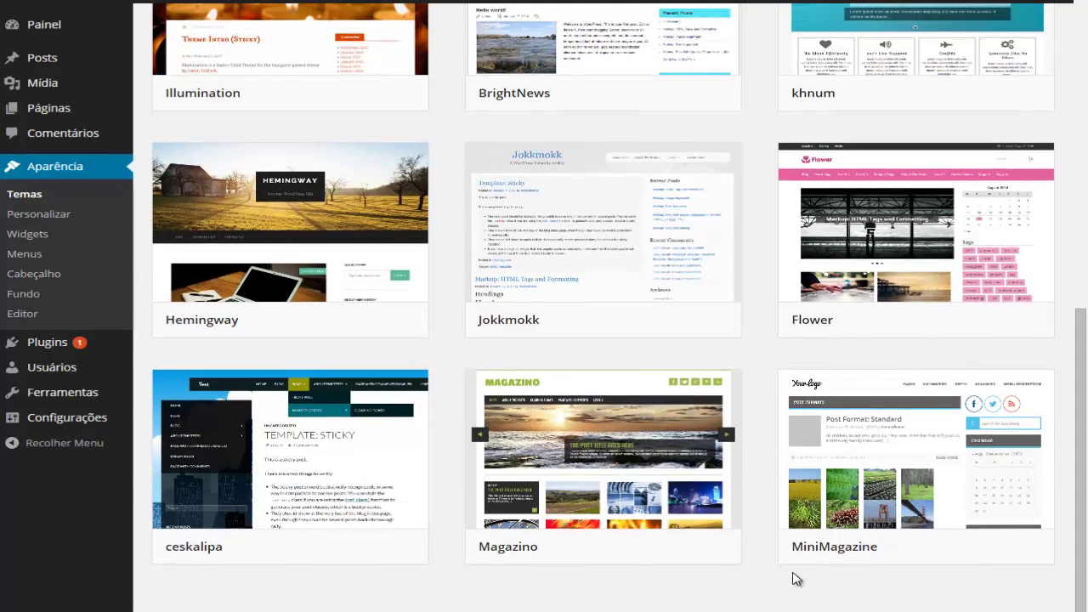
scroll(489, 604, up, 7)
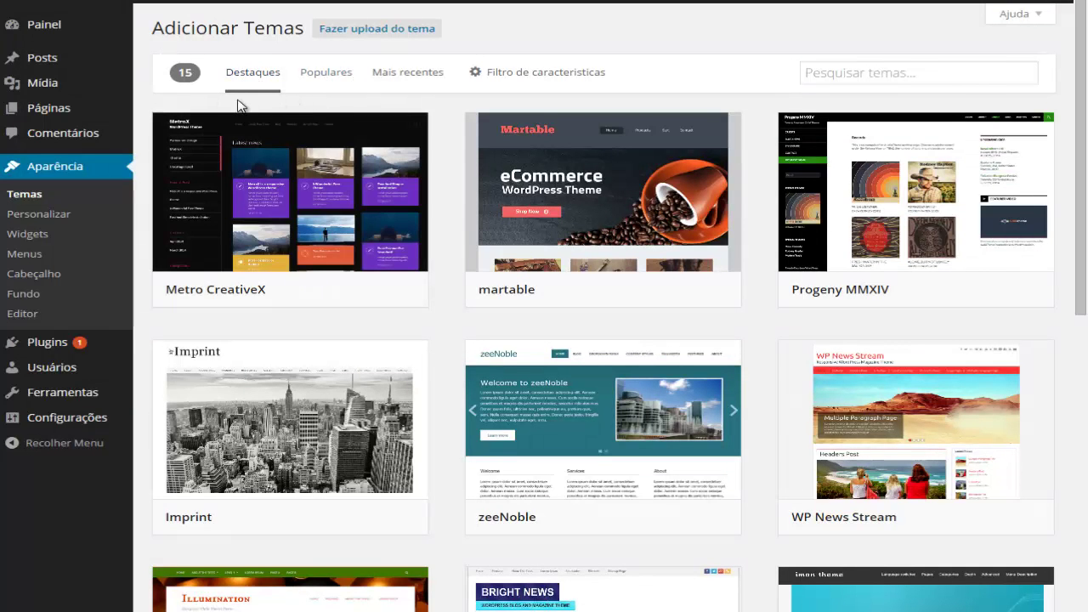
click(322, 84)
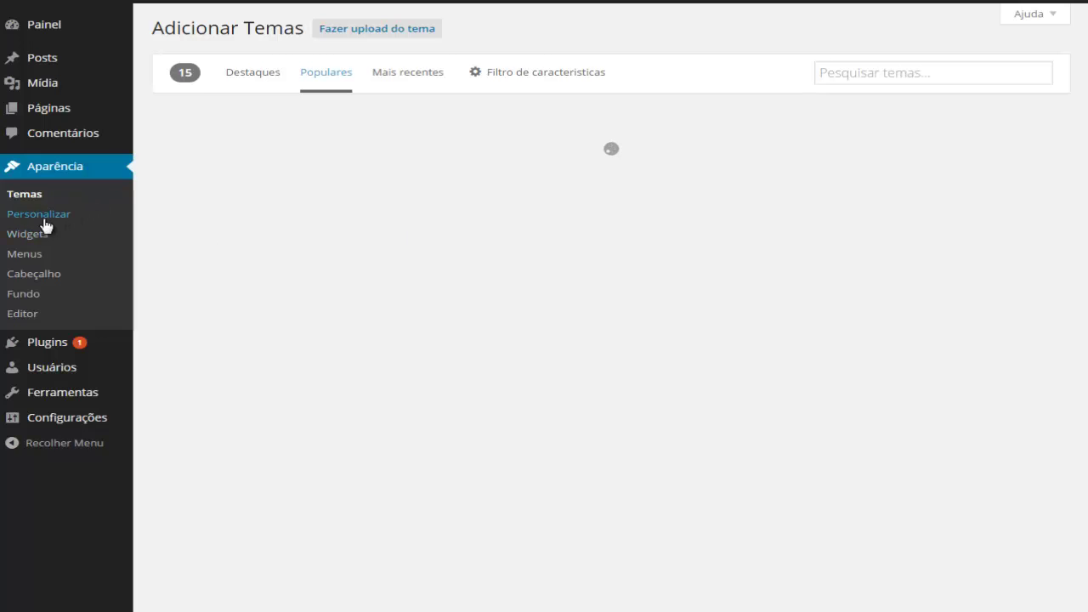
In the theme customizer, make the front page show a static page and choose Página de Exemplo as the home page
mouse_move(308, 156)
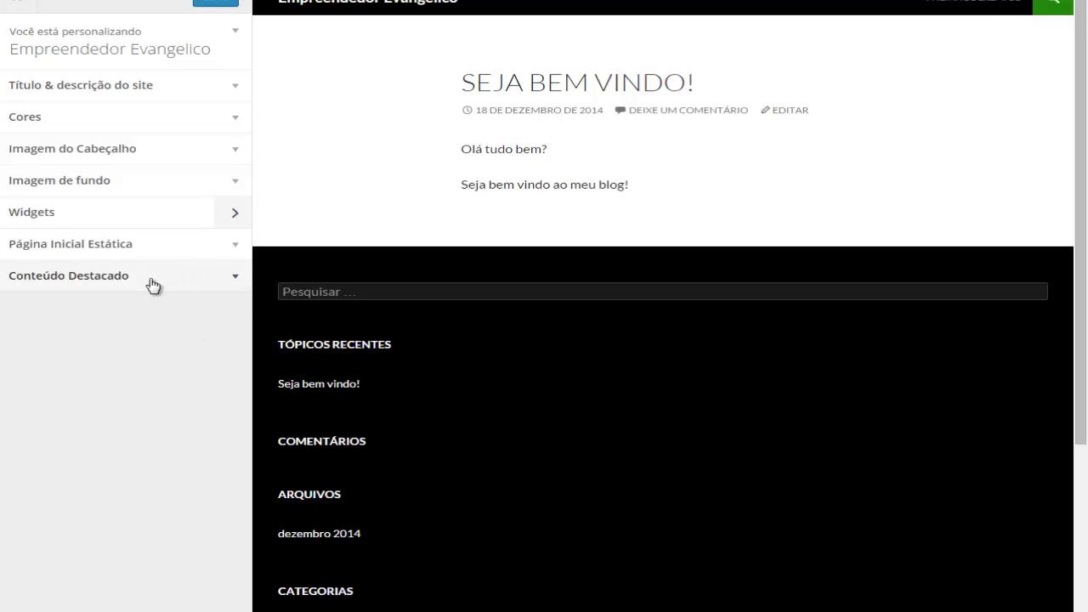
click(236, 248)
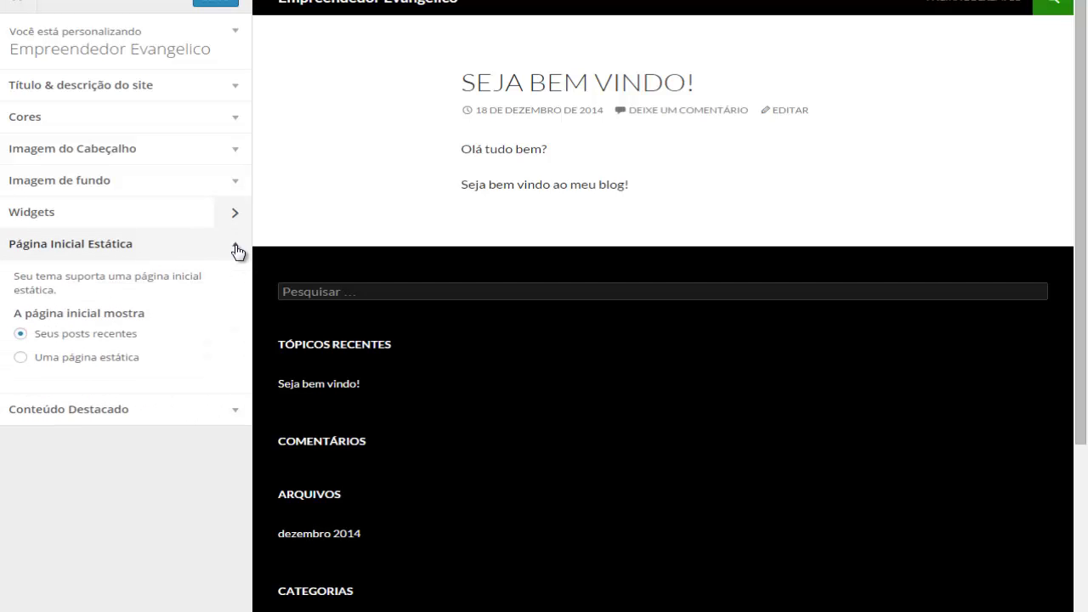
click(20, 358)
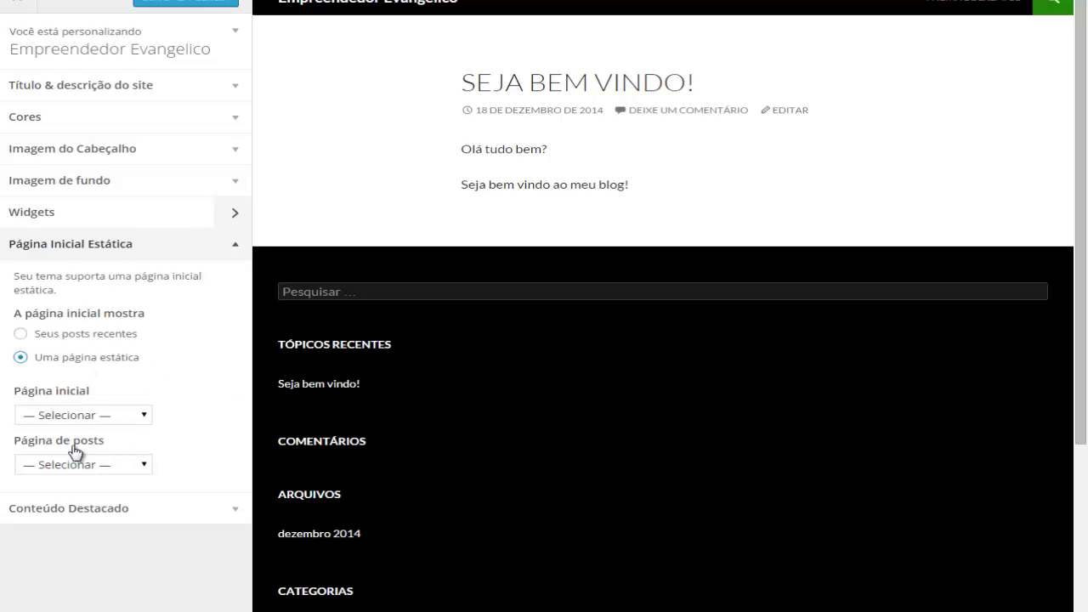
click(141, 420)
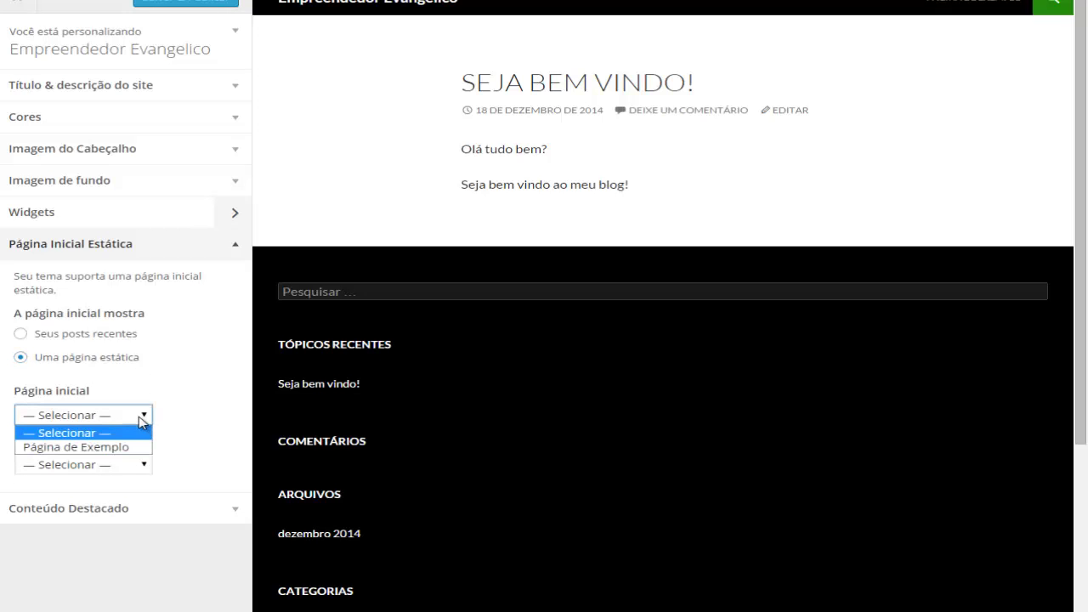
click(67, 452)
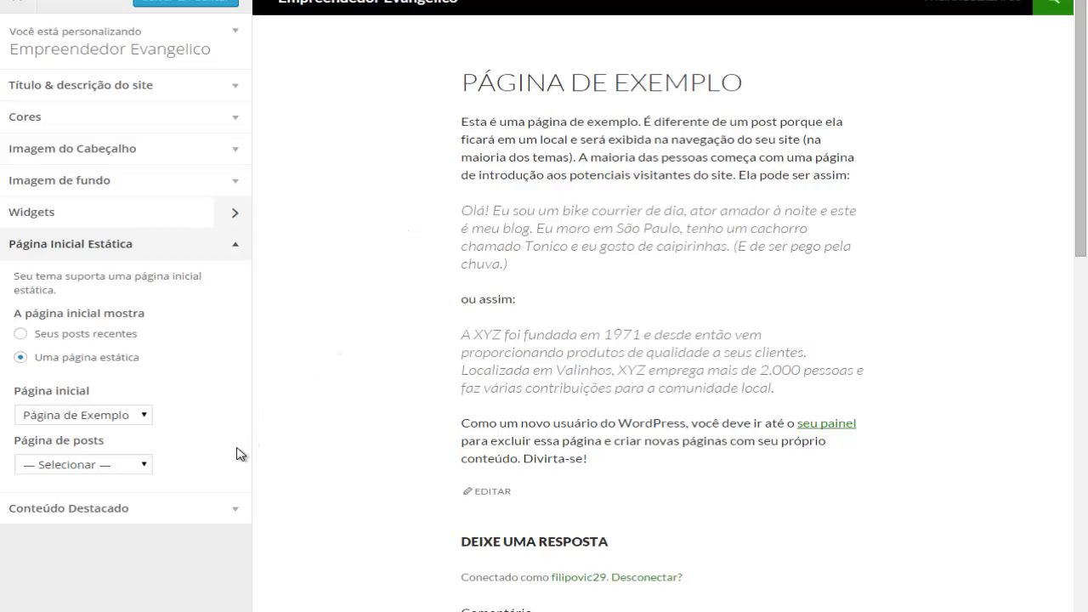
Choose Página de Exemplo as the posts page as well
click(121, 467)
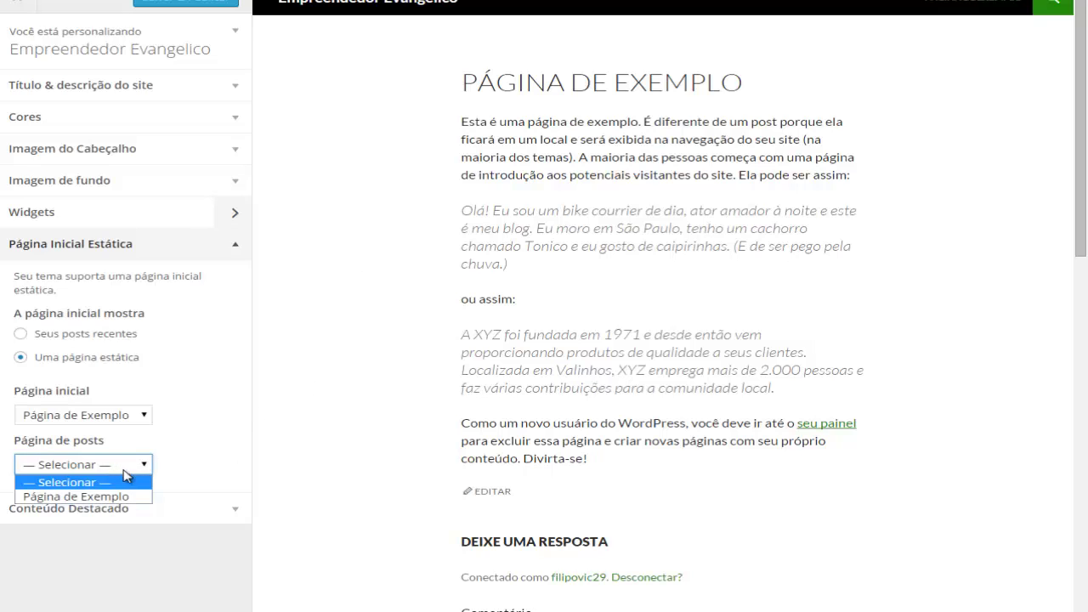
click(121, 497)
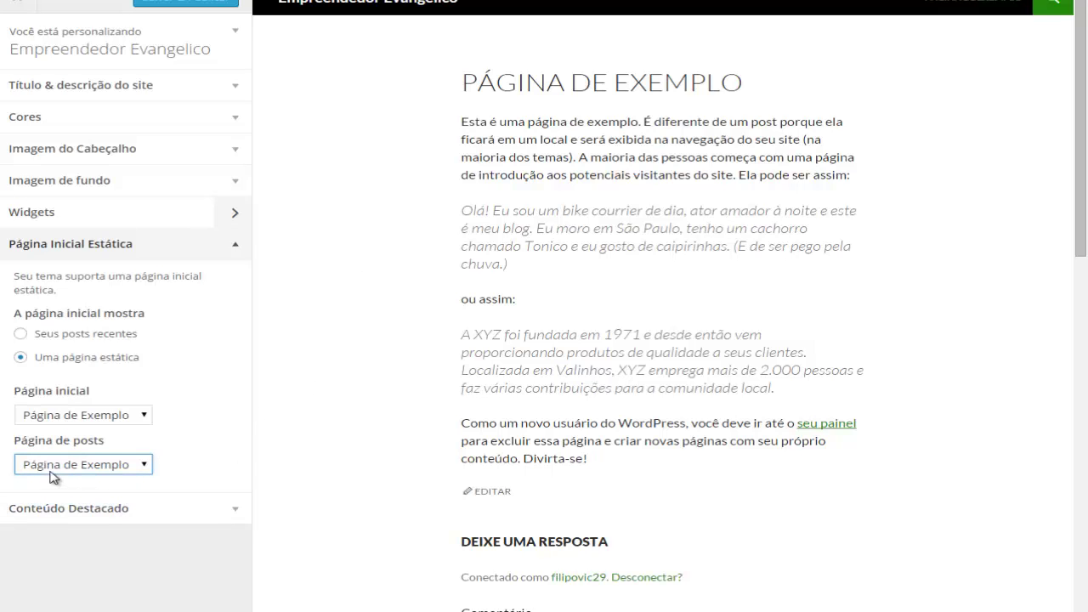
click(146, 466)
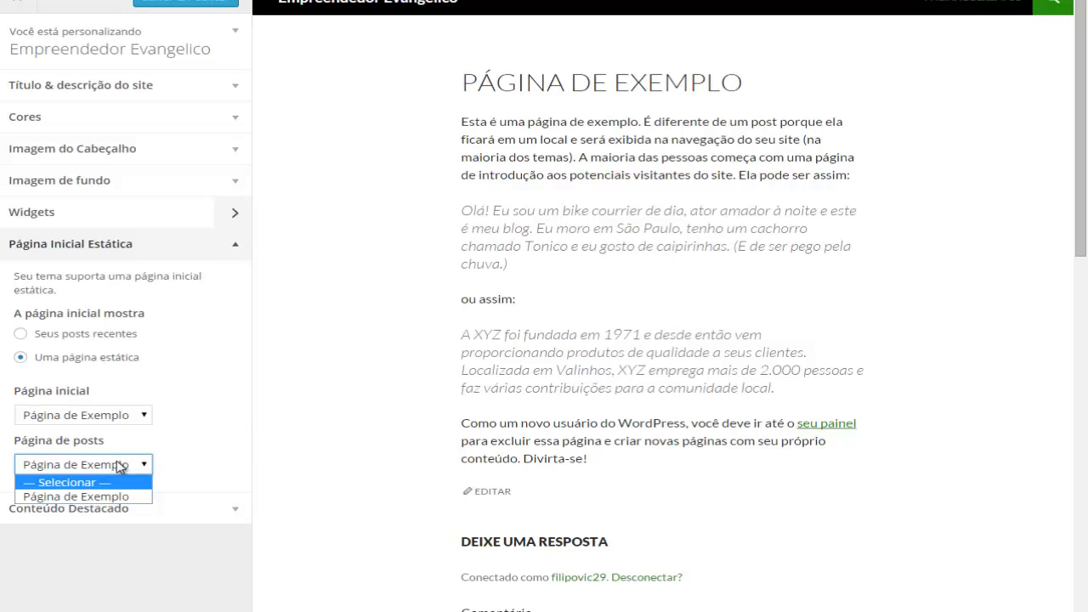
click(207, 424)
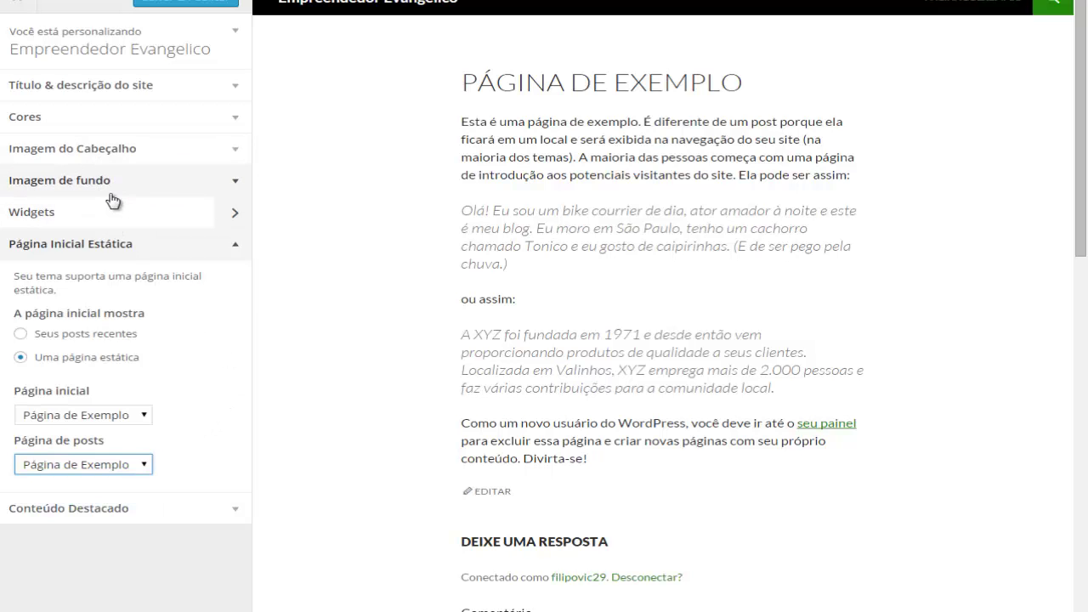
Look at the customizer's background image options and the site title and background color options
click(237, 183)
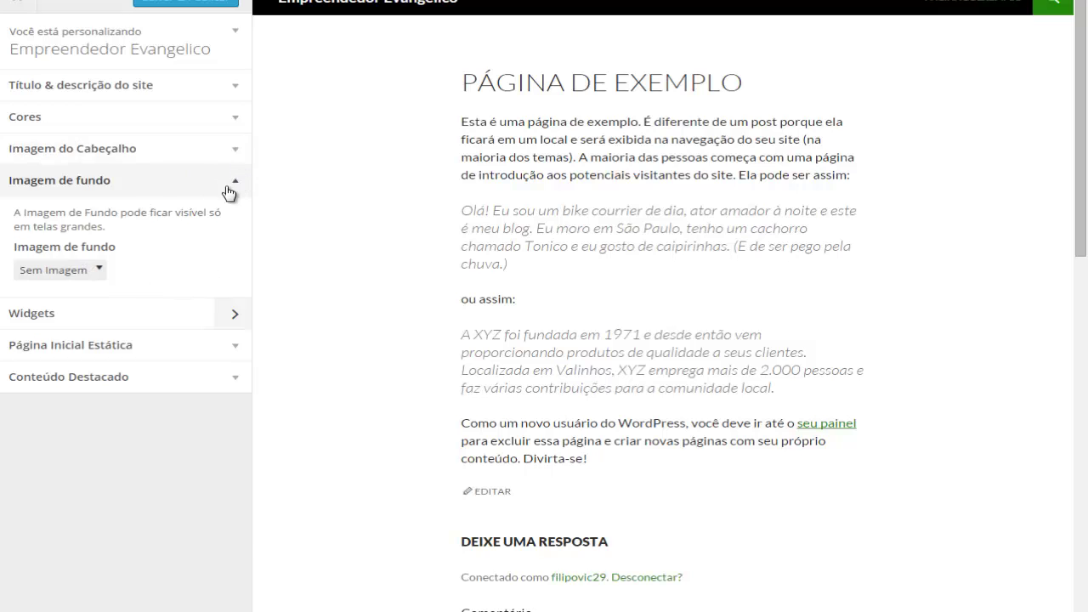
click(230, 191)
click(234, 123)
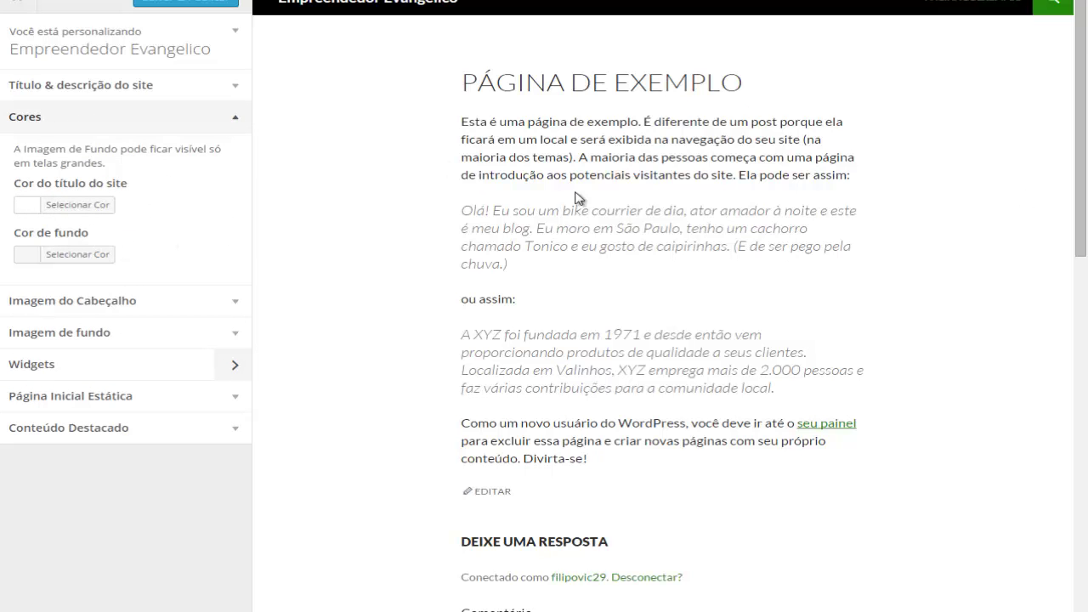
click(233, 120)
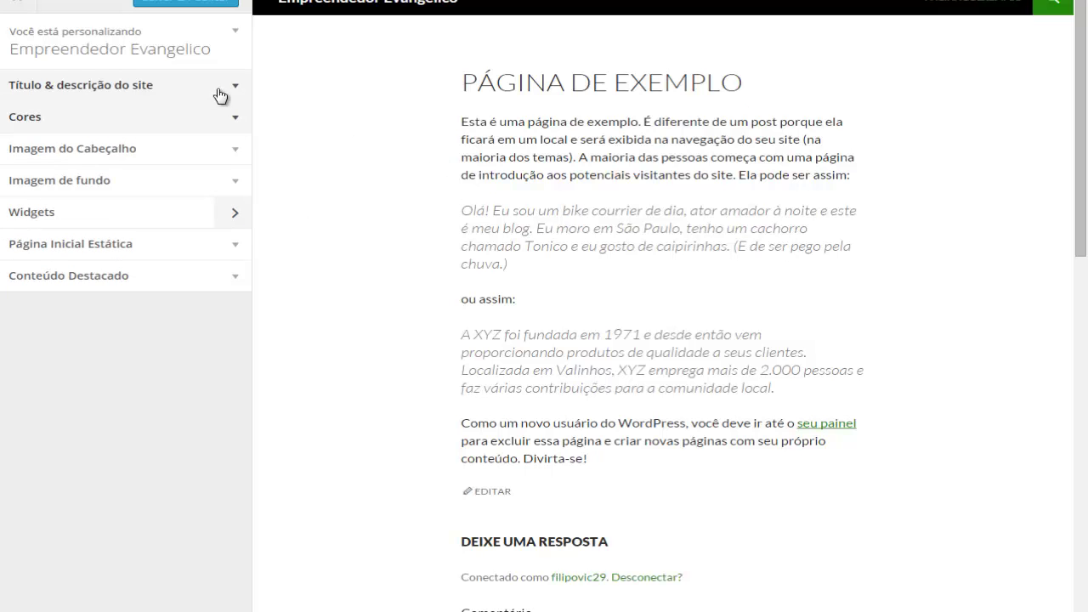
Replace the site description with a copy of the site title, Empreendedor Evangelico
click(232, 90)
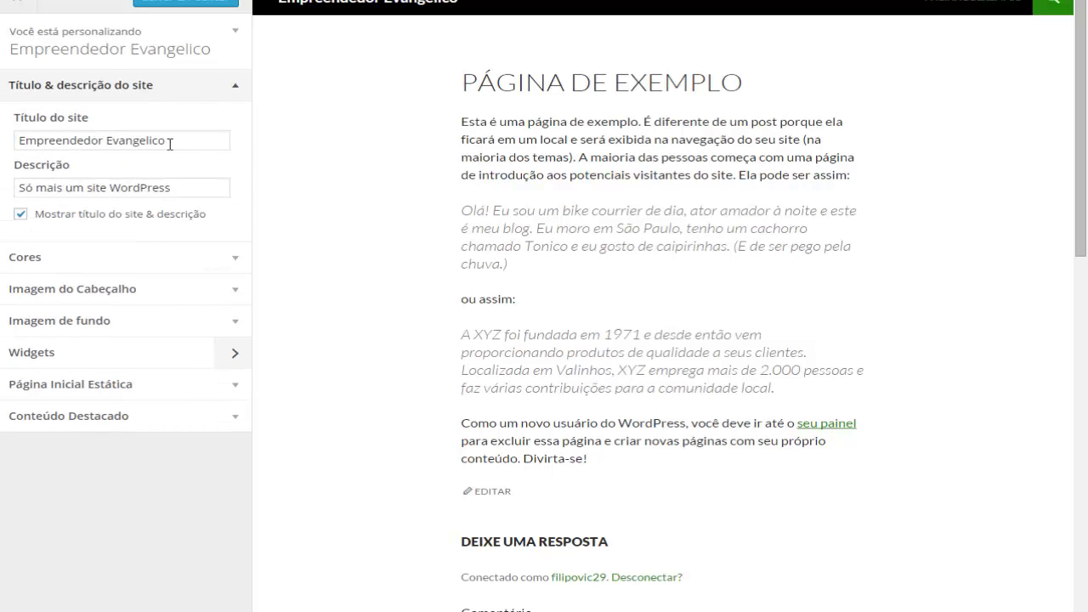
drag(170, 143, 20, 141)
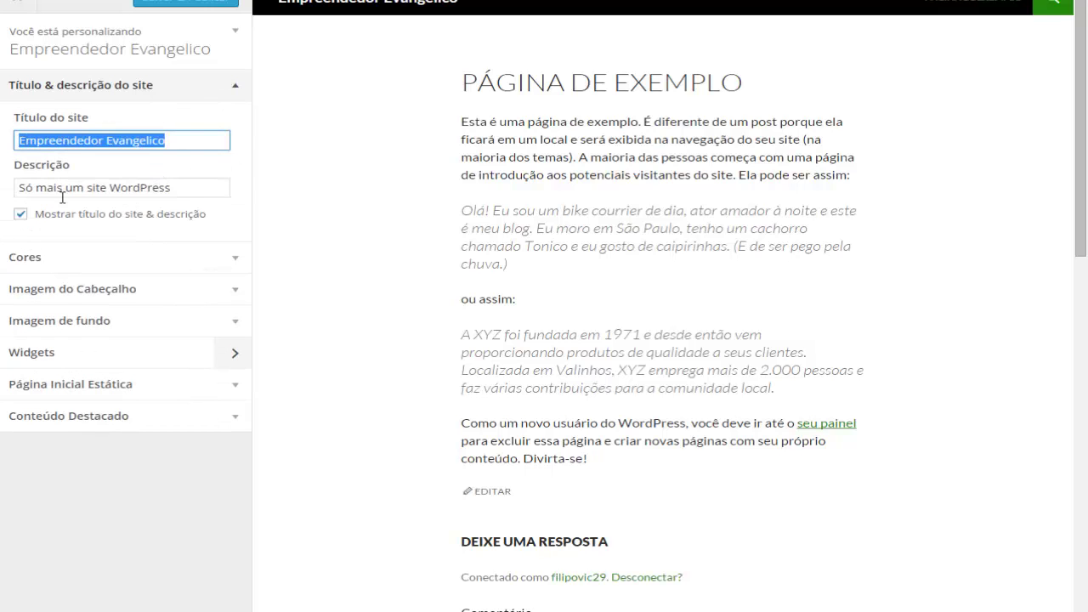
click(89, 187)
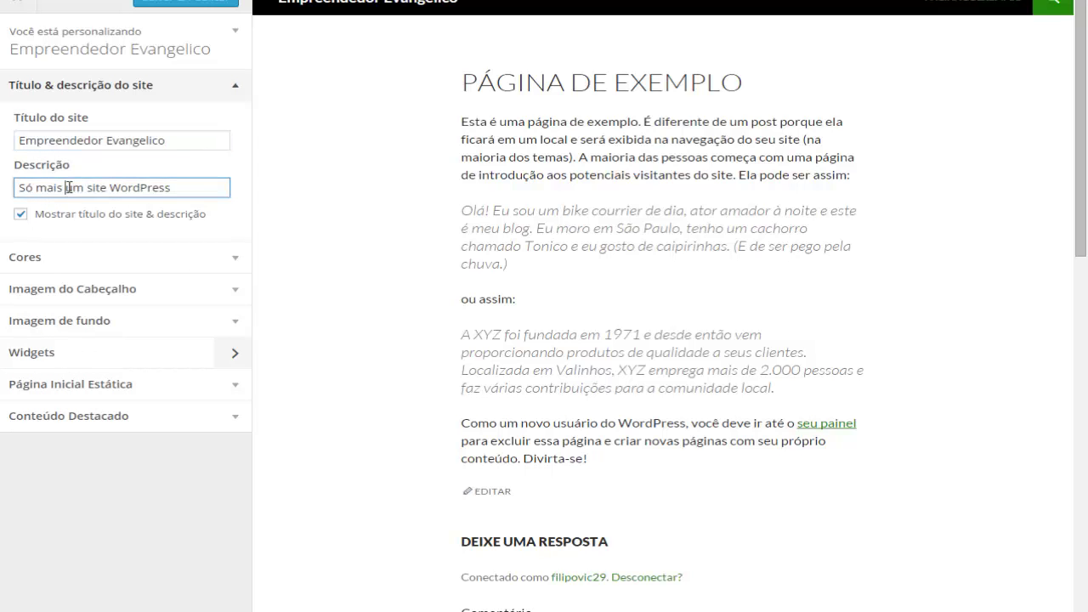
key(ctrl+a)
click(105, 145)
key(ctrl+a)
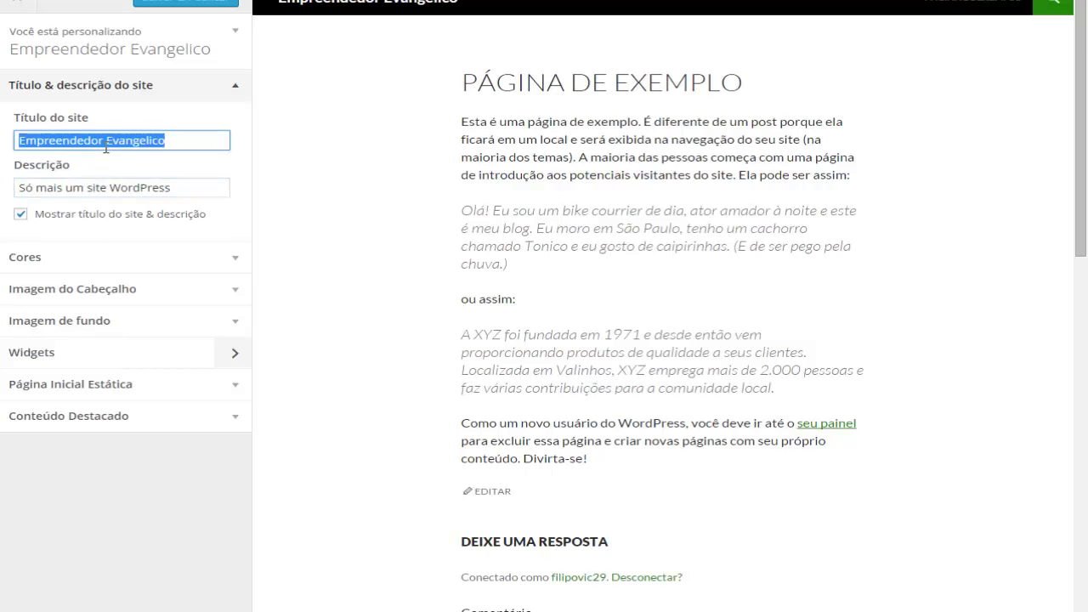
right_click(129, 144)
click(165, 211)
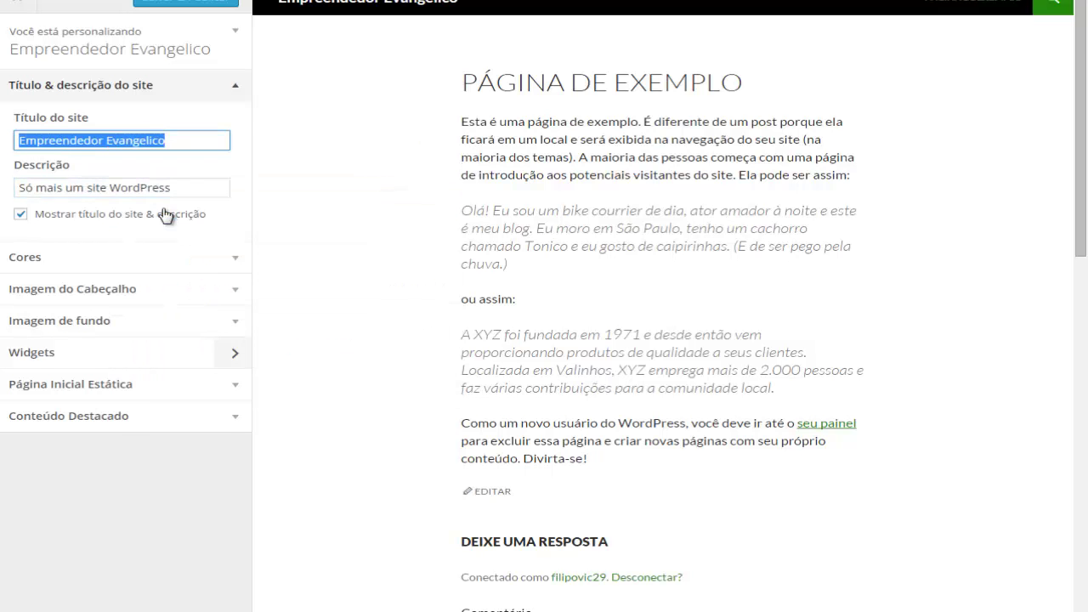
double_click(122, 192)
key(ctrl+a)
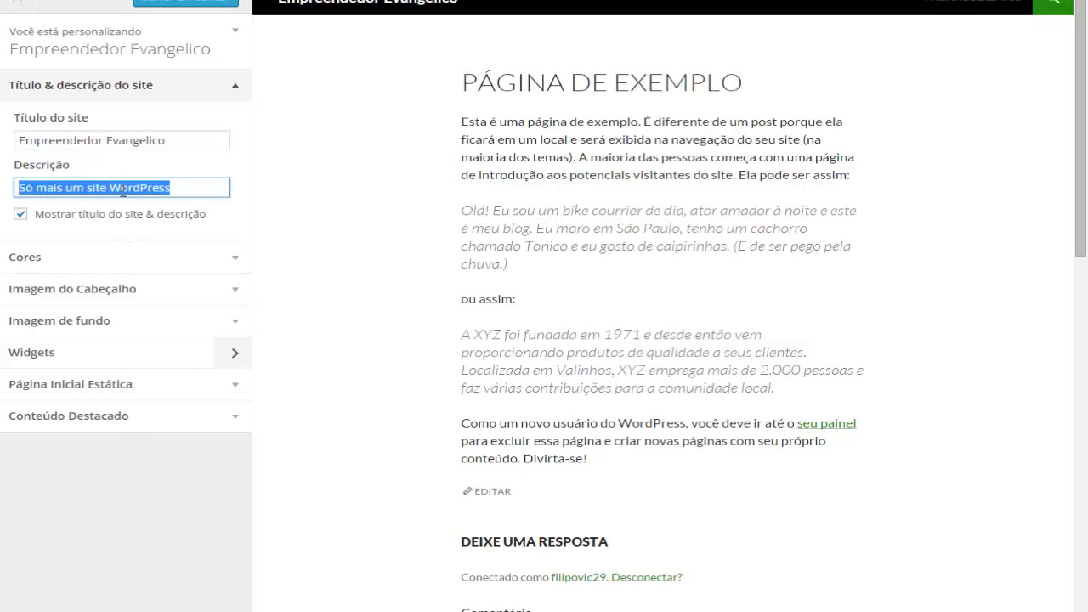
right_click(123, 192)
click(178, 272)
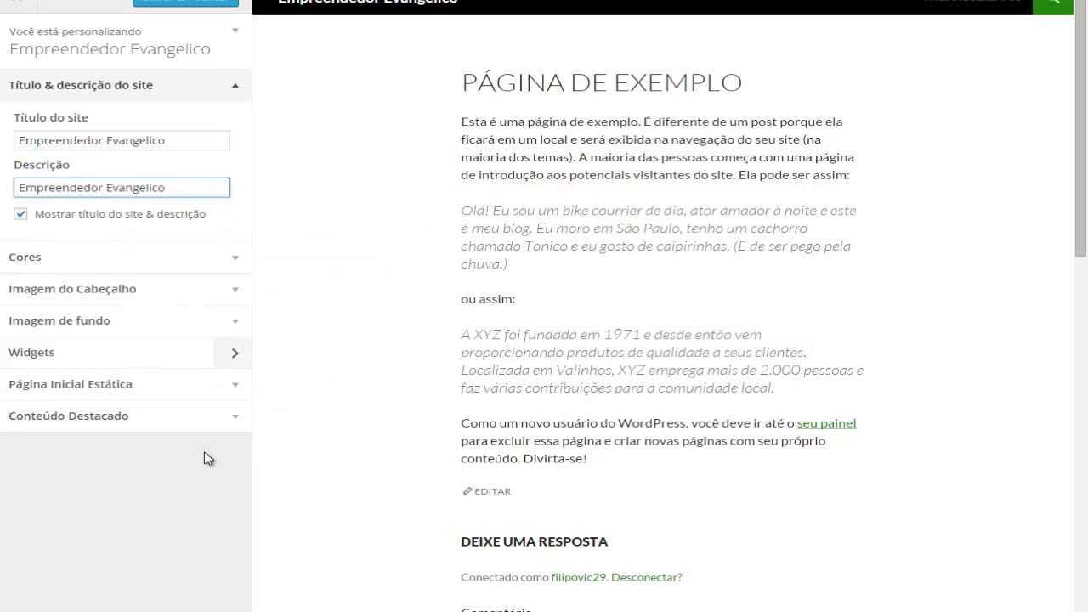
Reset the static home page and the posts page to — Selecionar —, save the changes and close the customizer
click(229, 384)
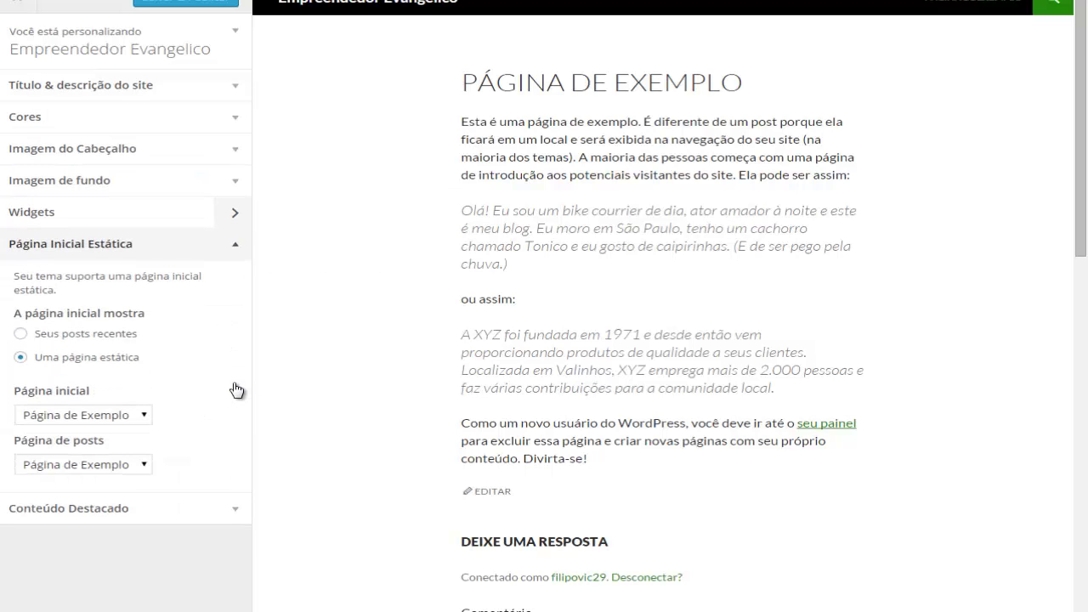
click(145, 417)
click(116, 433)
click(135, 465)
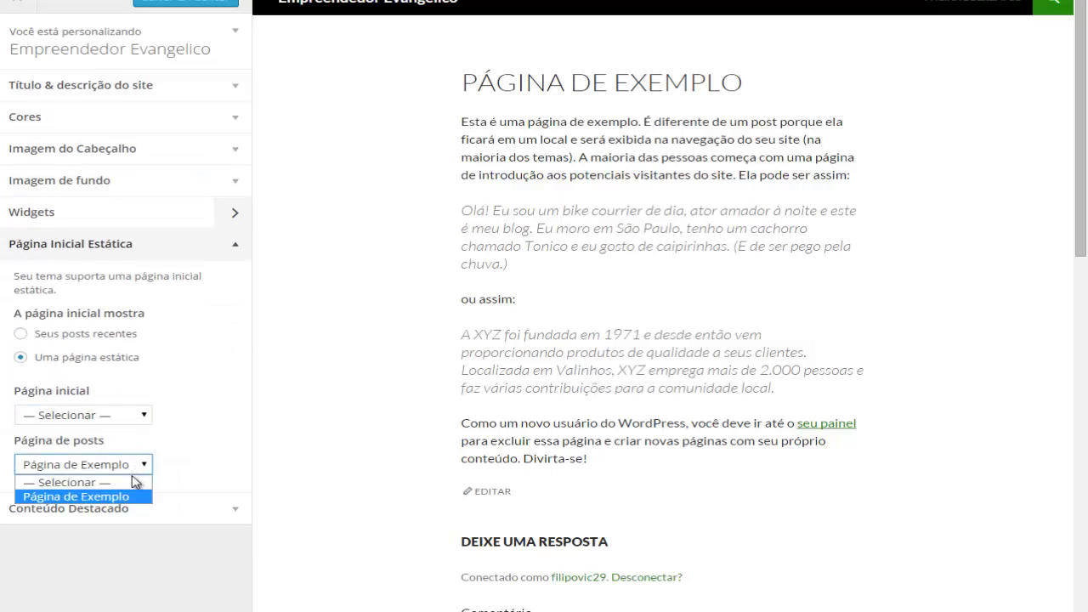
click(133, 482)
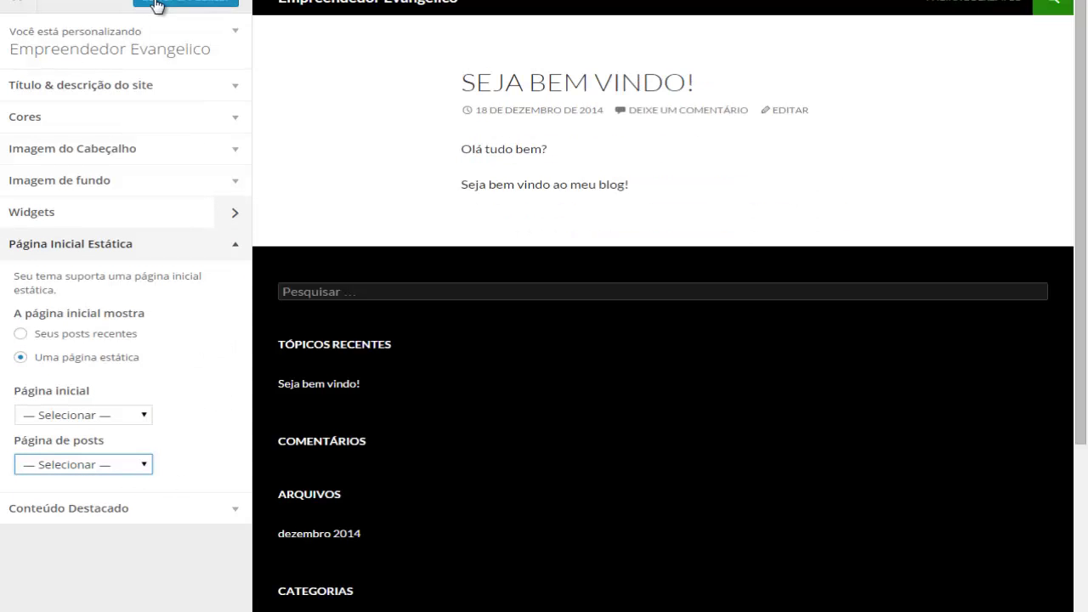
click(156, 5)
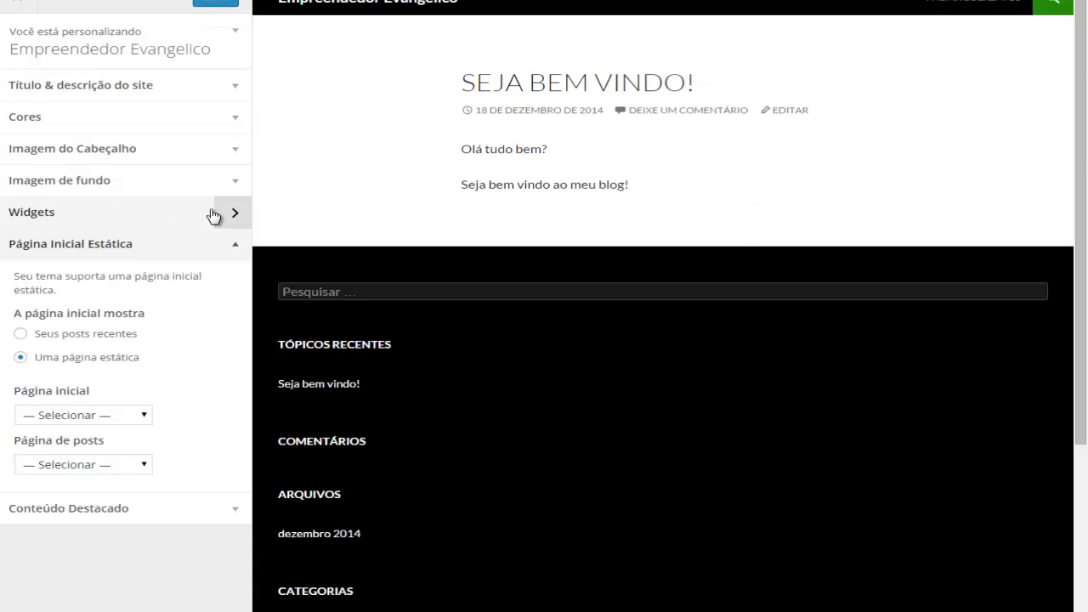
click(19, 8)
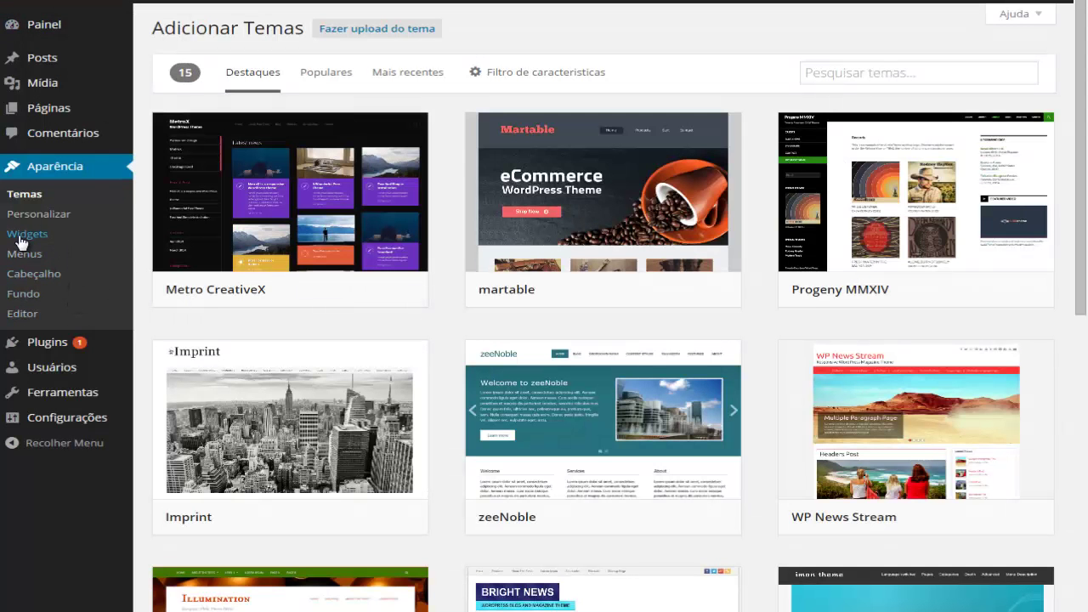
Open the widget management page and delete the Meta widget from Barra lateral principal
click(18, 237)
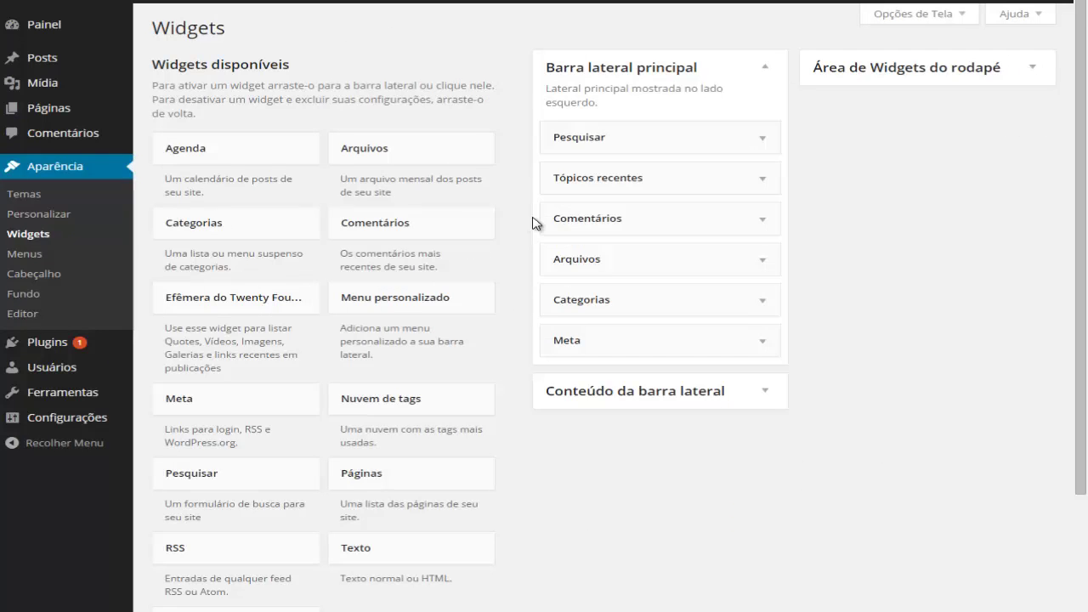
click(762, 184)
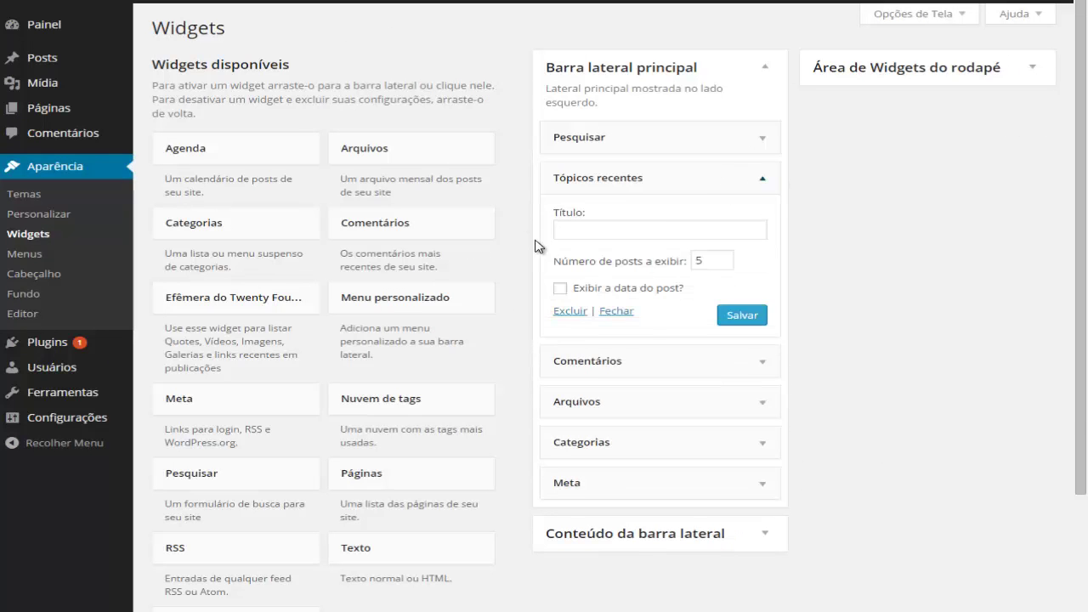
click(761, 183)
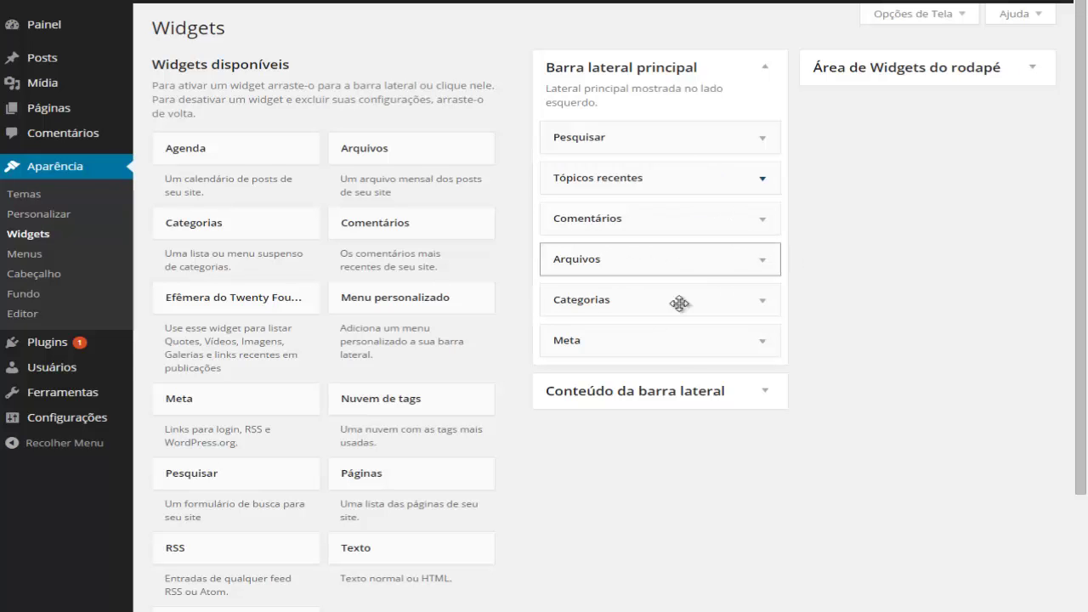
click(762, 340)
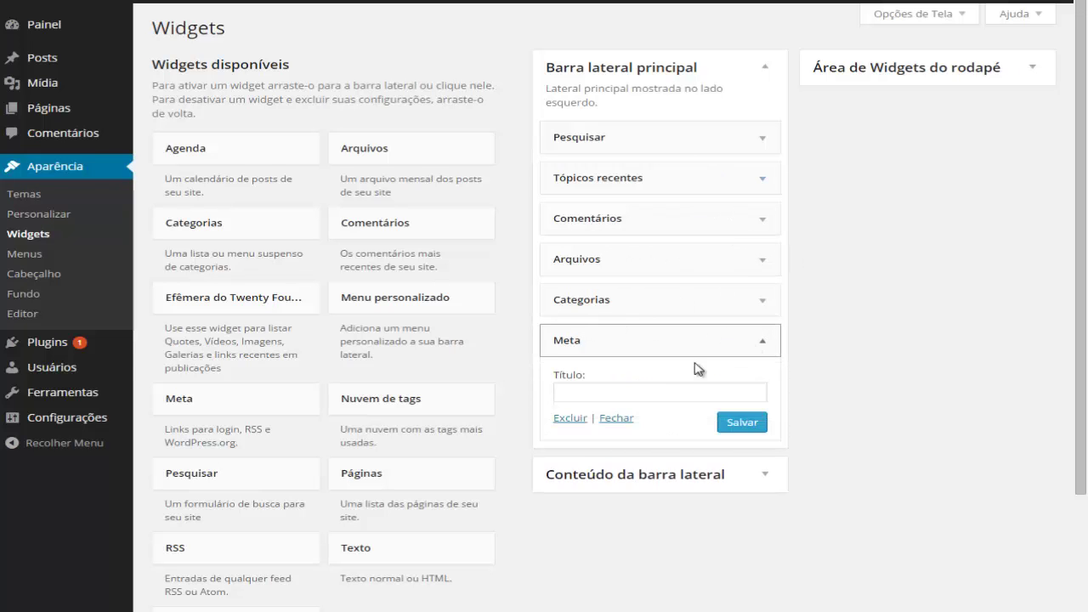
click(569, 419)
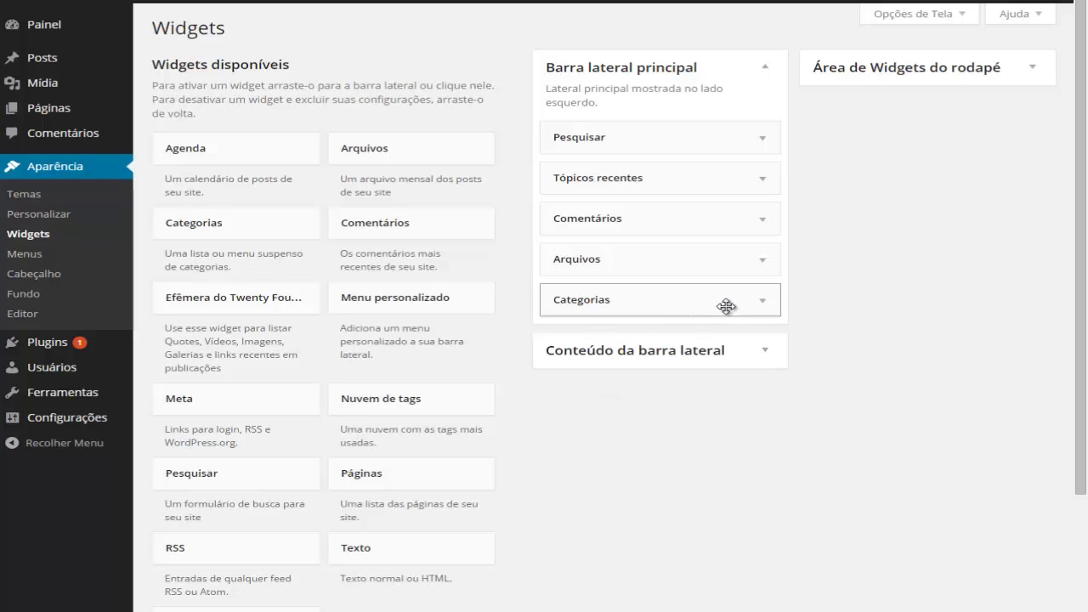
Look at the settings of the Categorias widget in Barra lateral principal
click(760, 303)
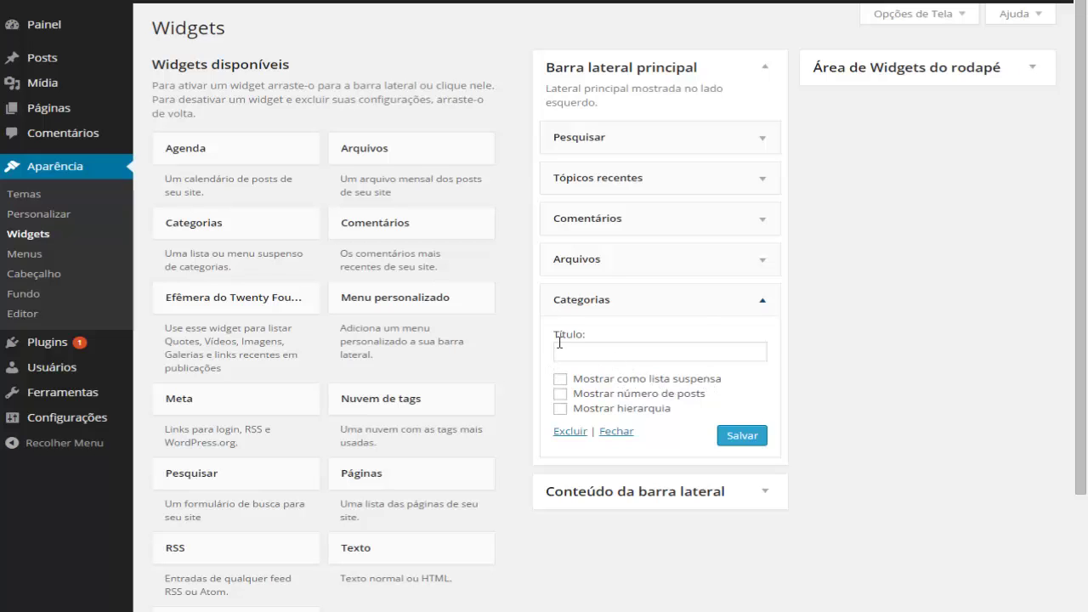
click(760, 306)
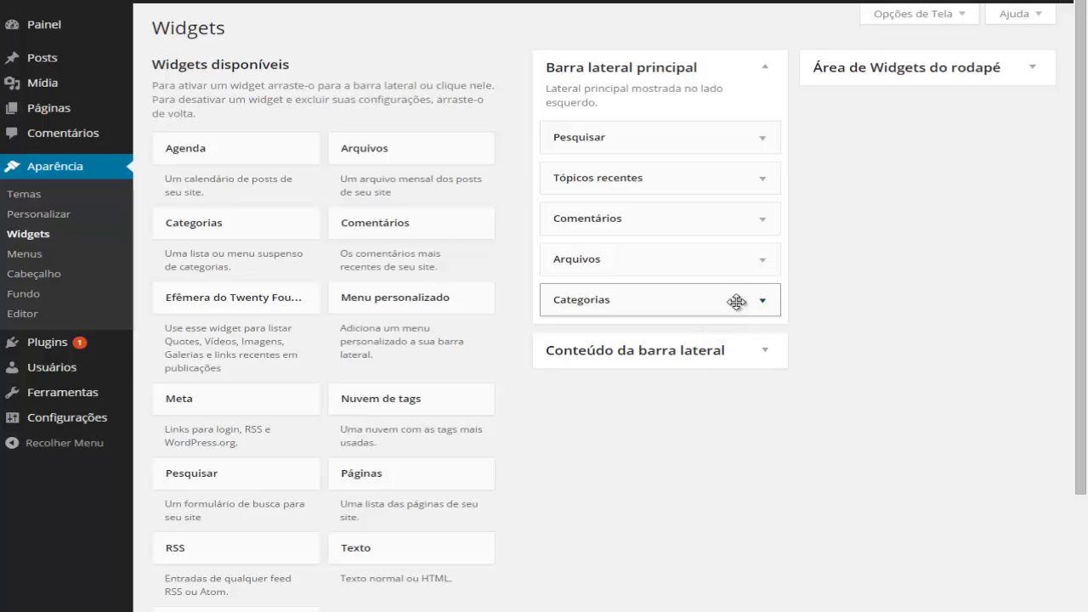
click(760, 306)
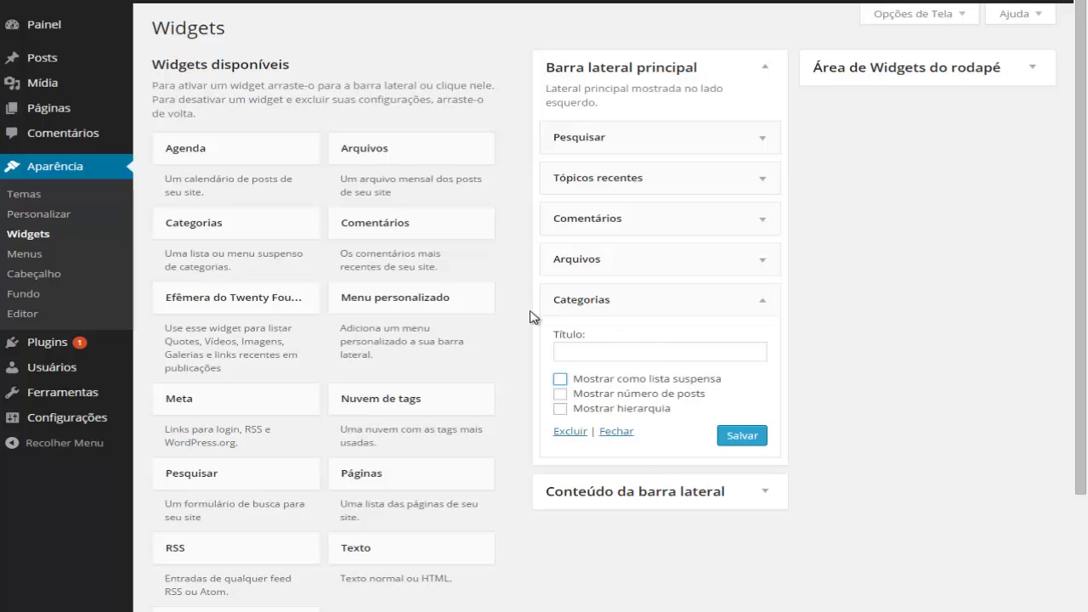
click(760, 305)
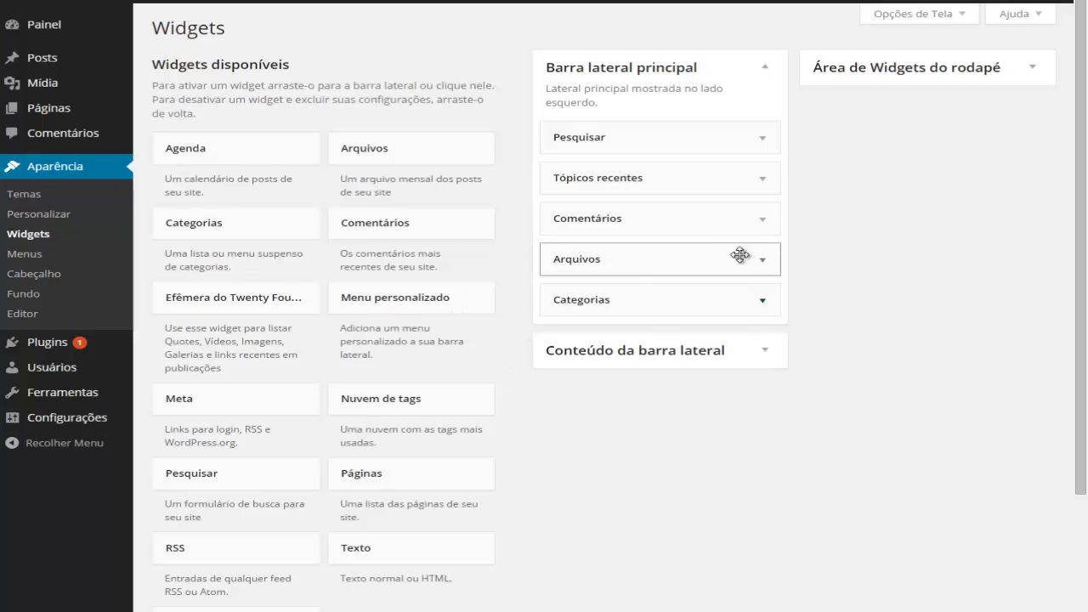
Add a Texto widget above Pesquisar in Barra lateral principal
scroll(706, 262, down, 3)
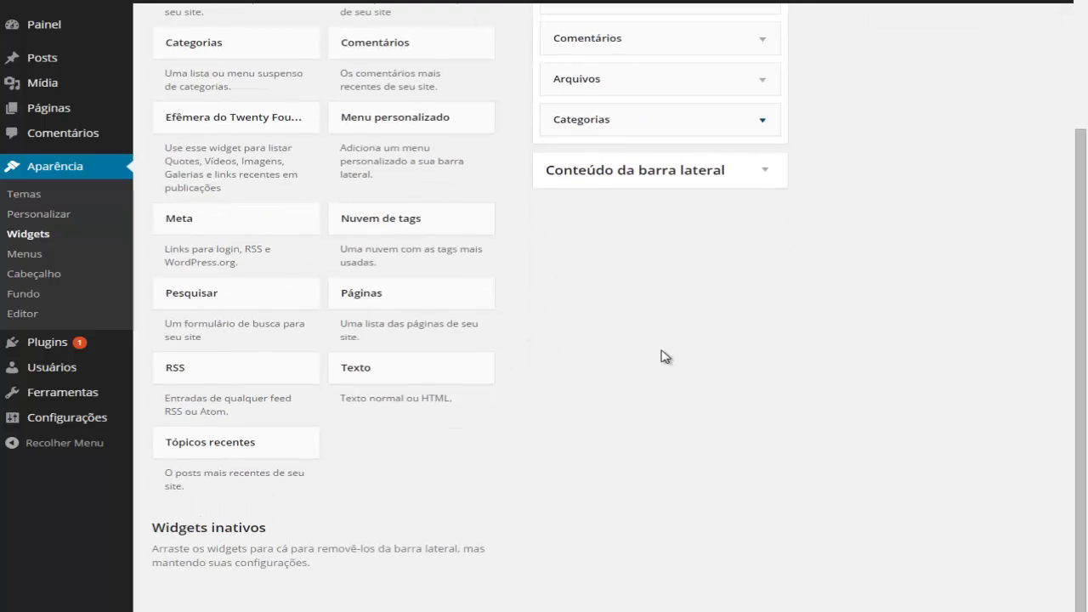
scroll(663, 357, up, 2)
scroll(663, 357, down, 2)
scroll(619, 408, up, 1)
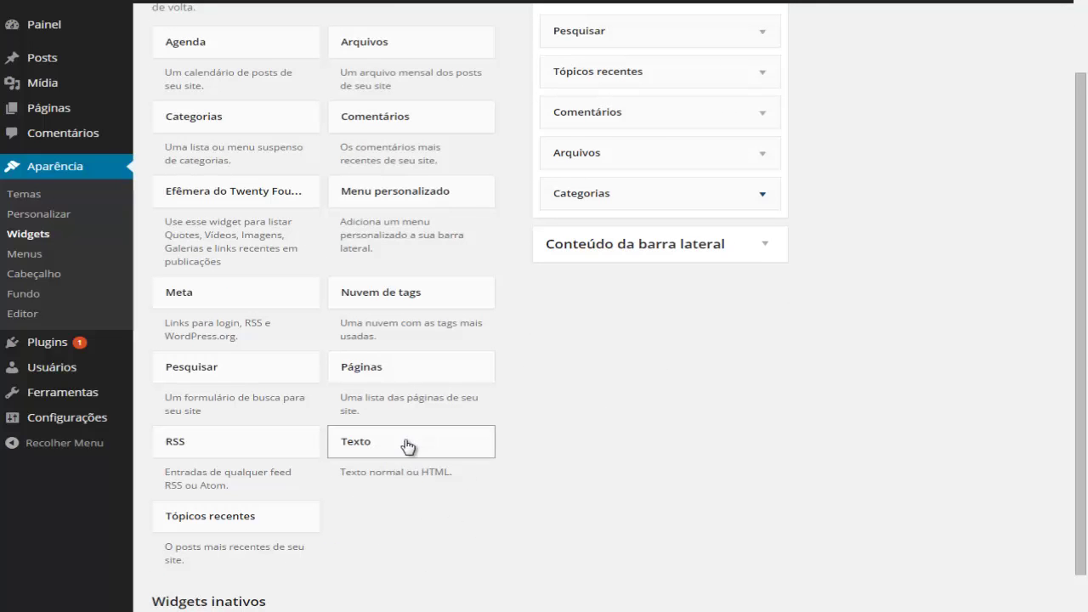
drag(408, 447, 626, 136)
scroll(651, 420, up, 2)
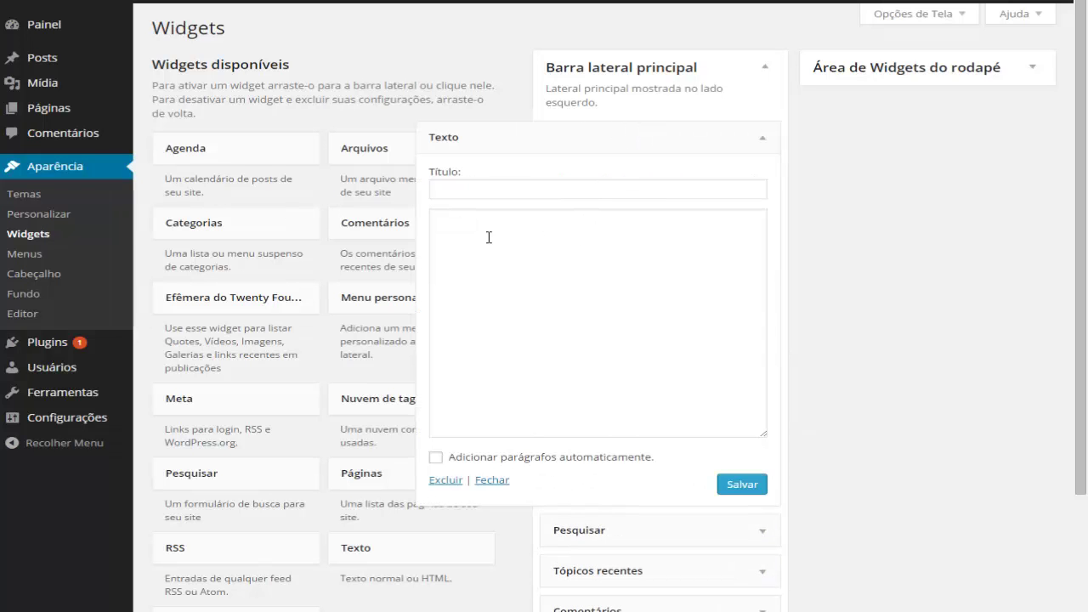
Try to save the text widget with the title Produtos and filler lines of repeated k, d and f characters
click(477, 191)
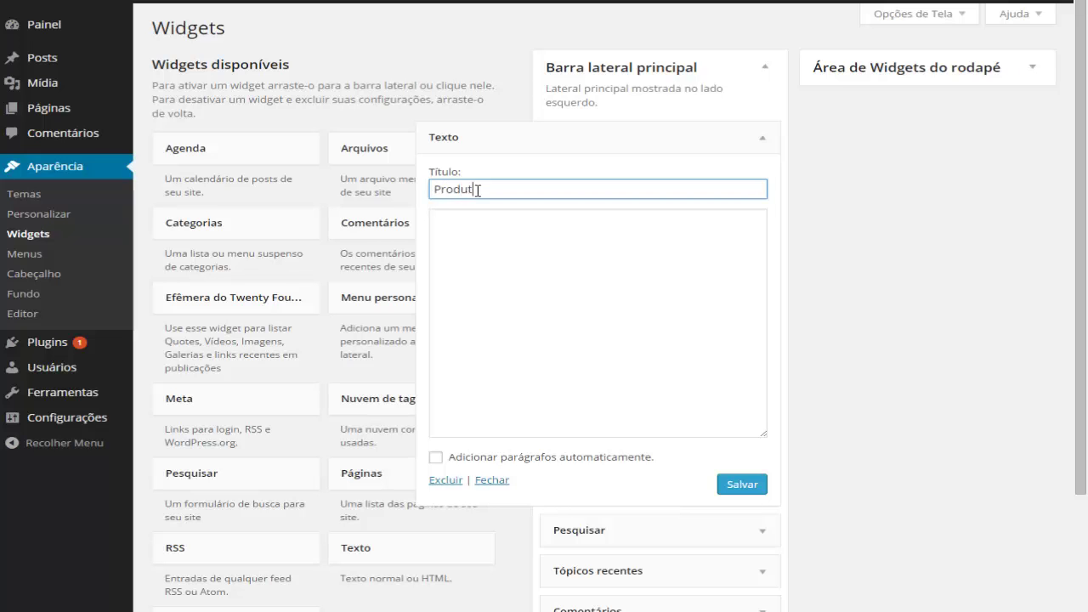
click(462, 244)
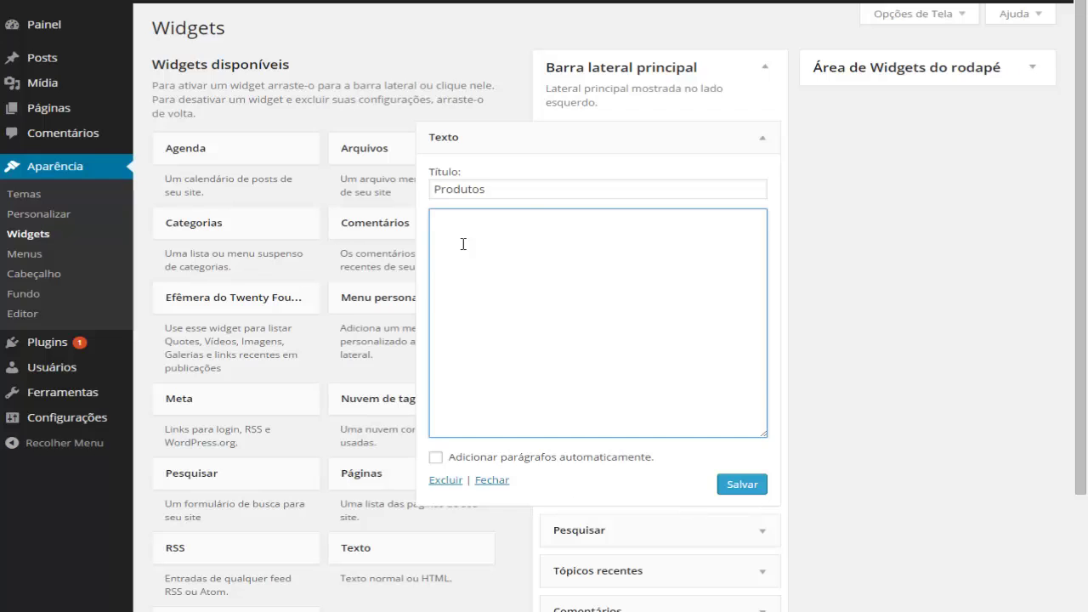
text(kkkkkkkkkkkkkkkkkkkkkk)
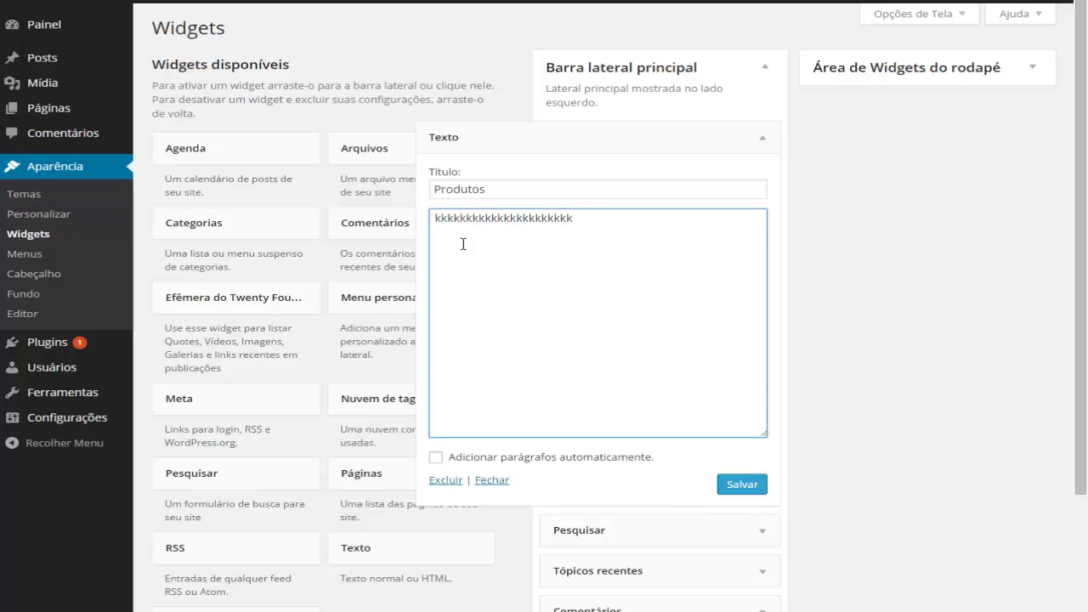
key(Return)
text(dddddddddddddddddddddd)
key(Return)
key(Return)
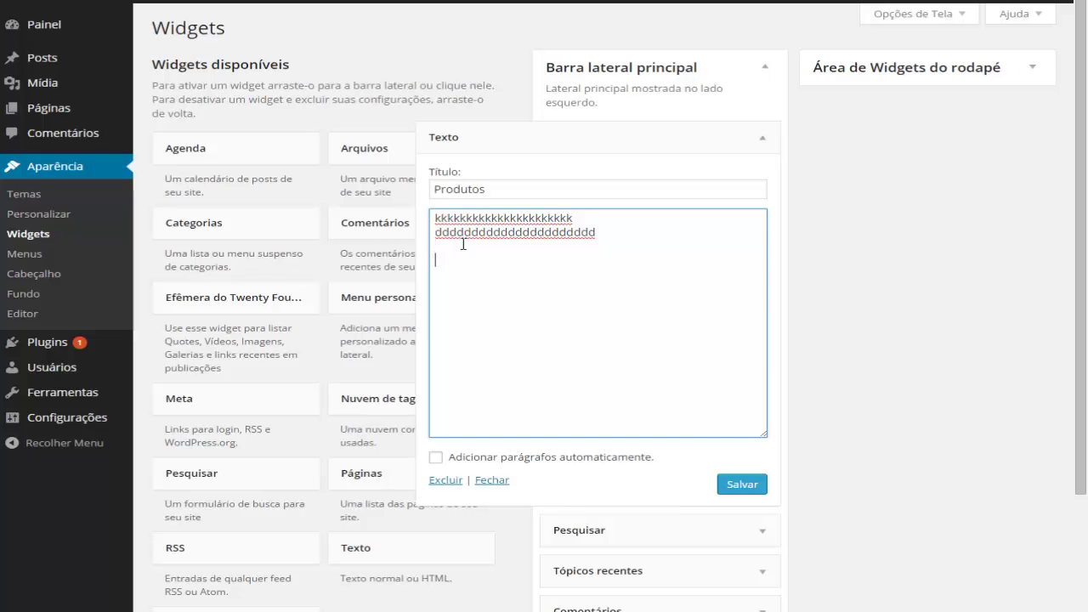
text(ffffffffffffffffffffffffffffff)
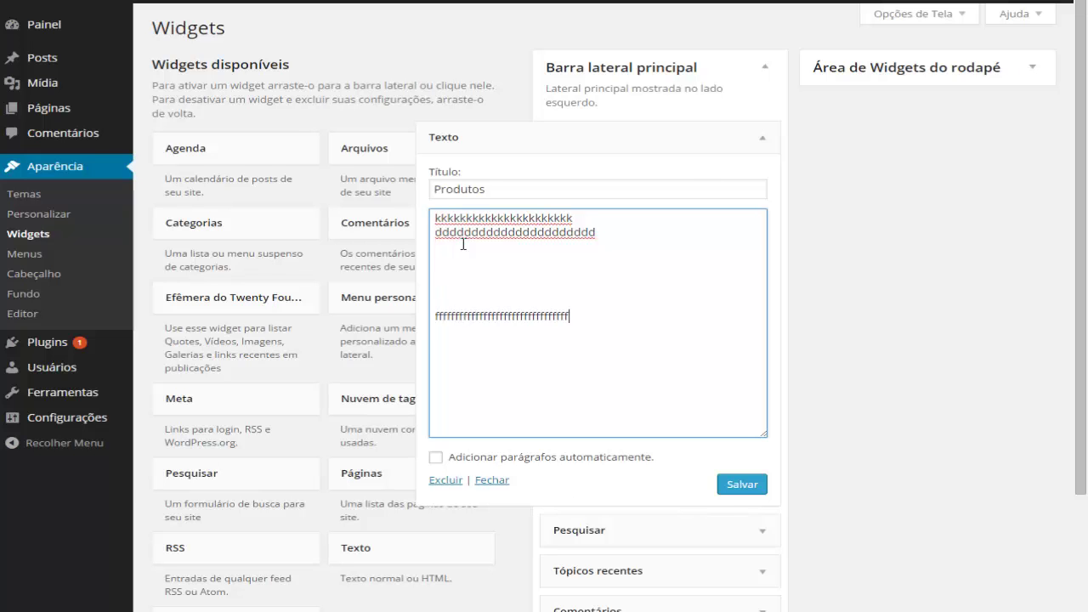
click(724, 484)
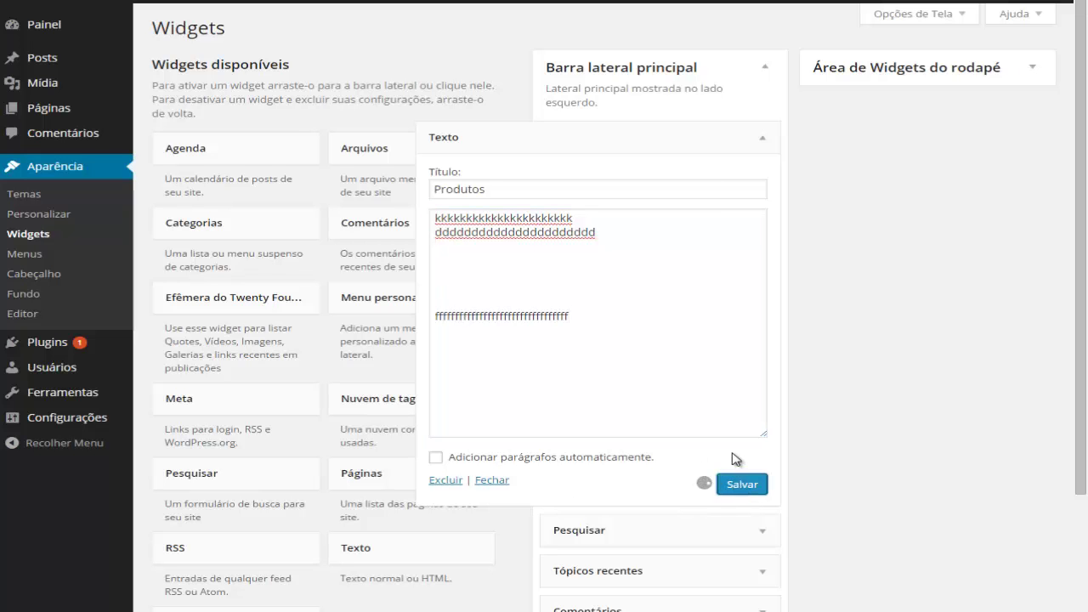
scroll(527, 242, down, 1)
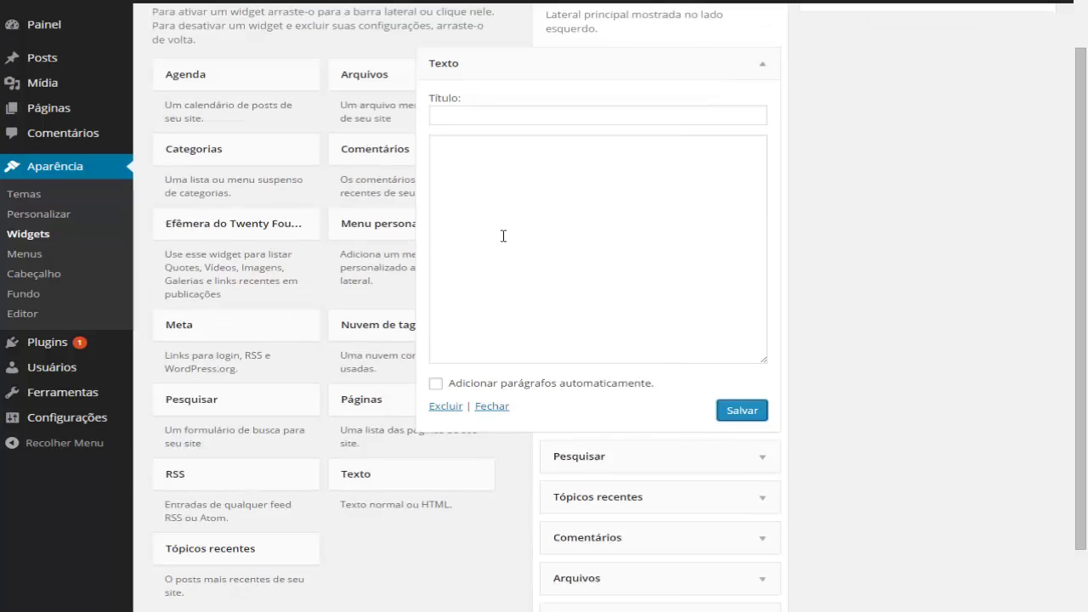
scroll(476, 225, up, 1)
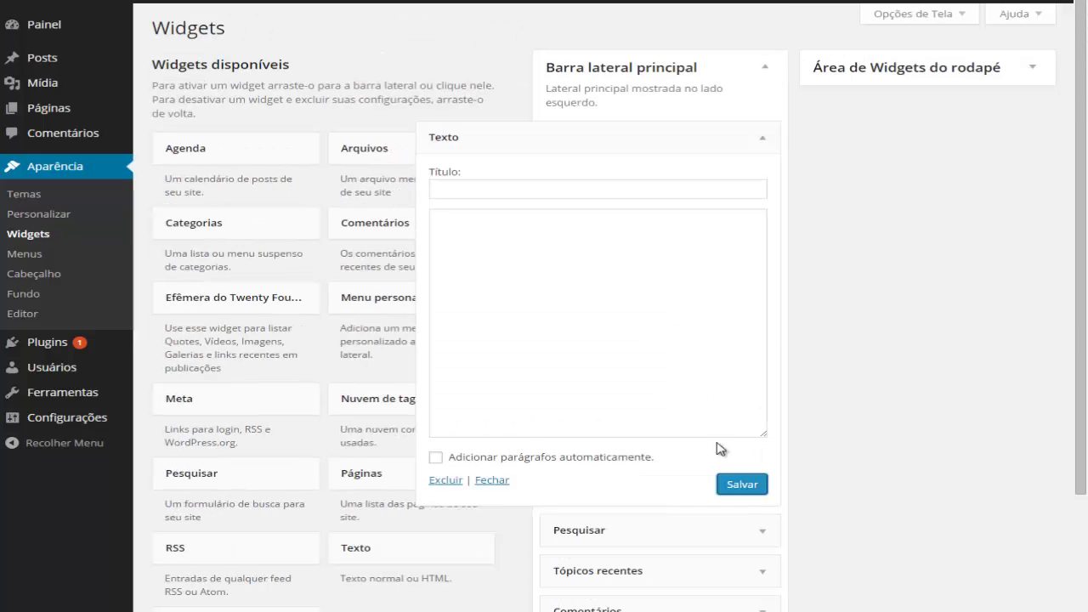
click(763, 141)
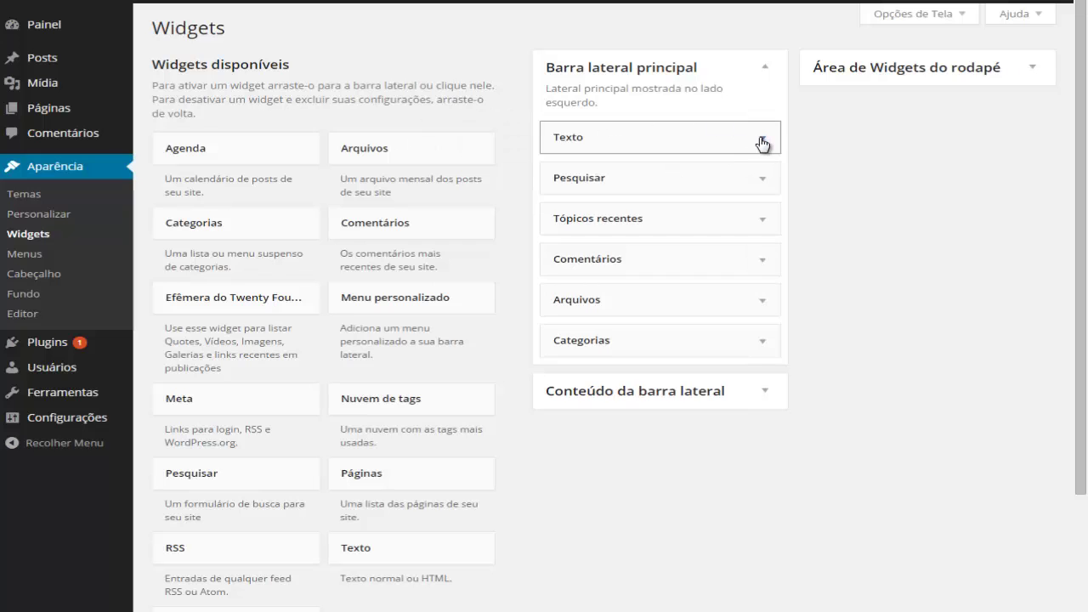
Title the text widget Conteúdo, enter ddddddddddd as its text, save it and collapse it
click(760, 141)
click(602, 241)
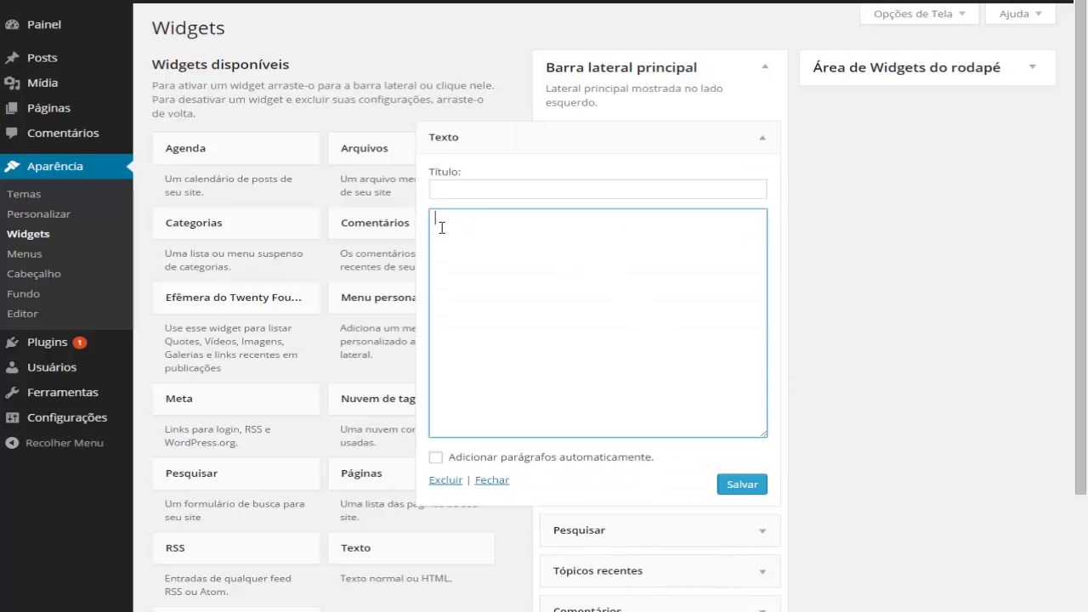
click(464, 190)
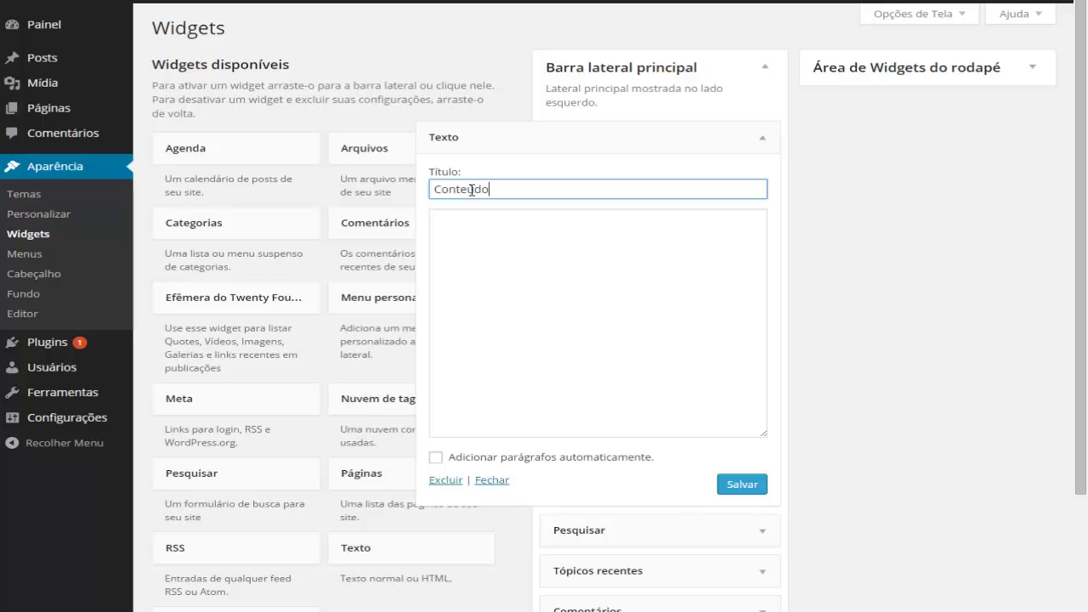
click(502, 249)
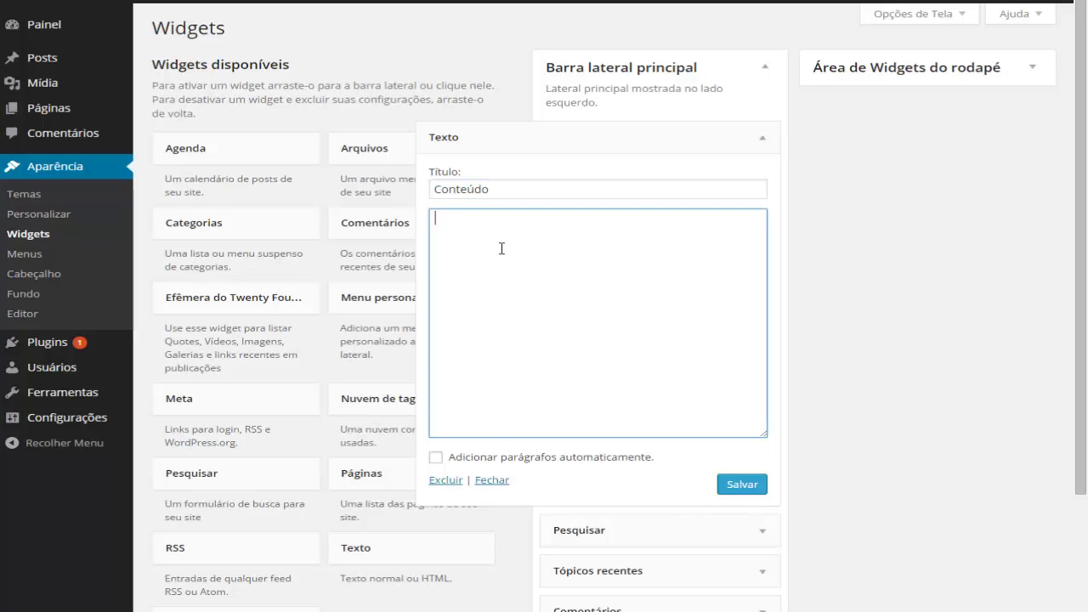
text(ddddddddddd)
click(722, 479)
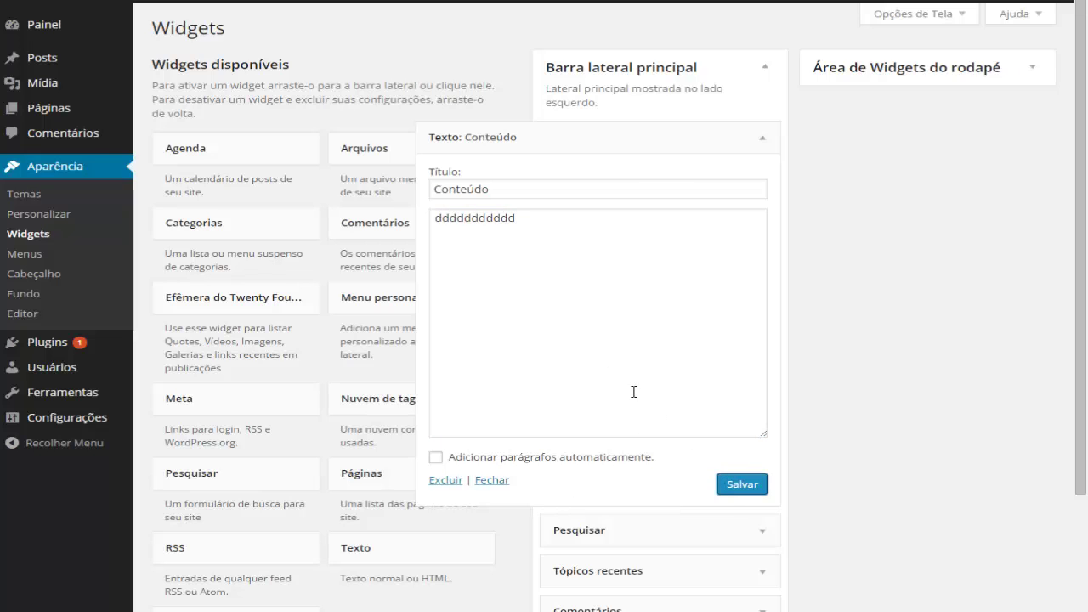
click(759, 143)
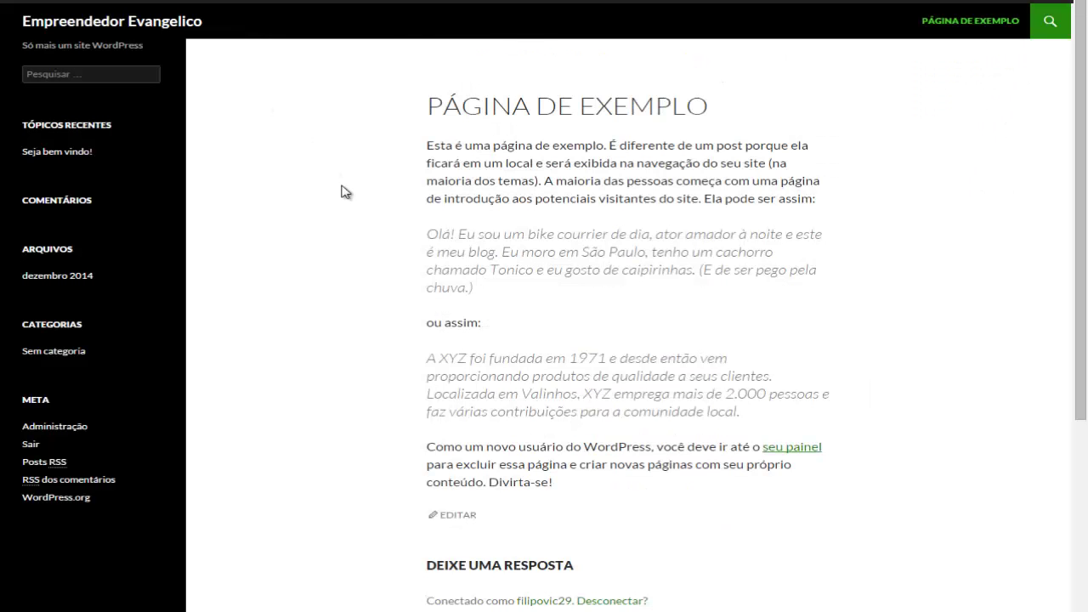
Reload the public site's Página de Exemplo and check the text widget's title and content in the sidebar
key(F5)
scroll(341, 200, down, 2)
scroll(344, 367, up, 2)
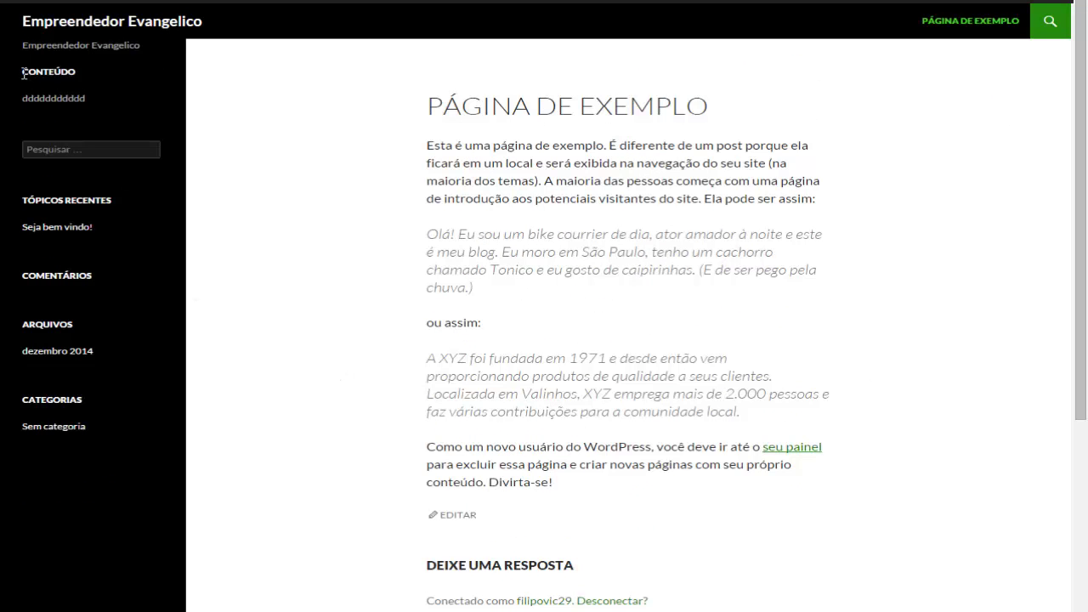
drag(24, 73, 86, 72)
drag(23, 100, 86, 101)
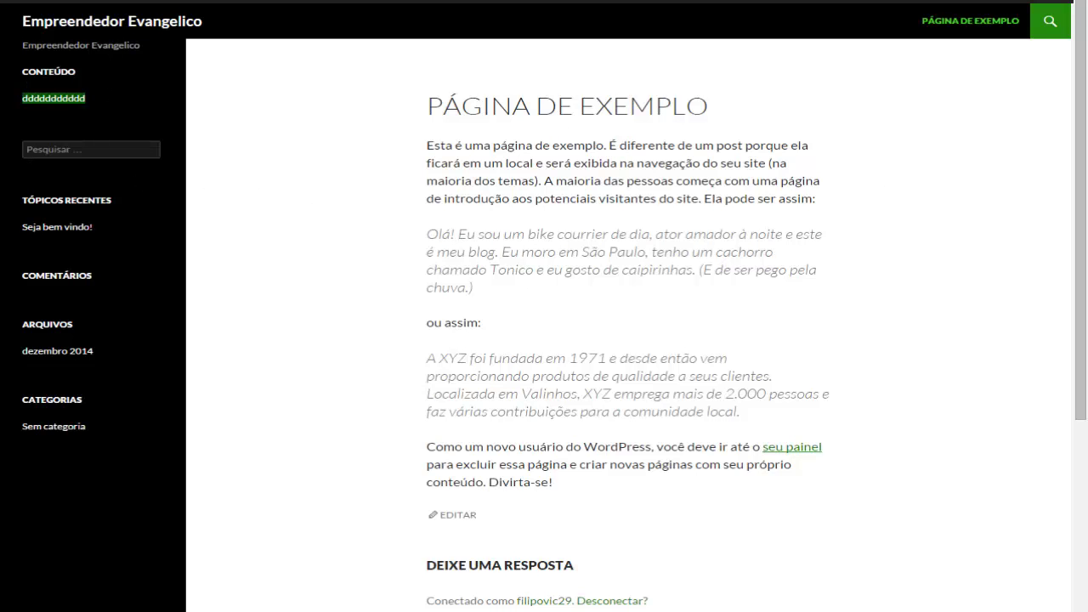
Return to the Widgets page, examine the text entered in the Conteúdo text widget, and collapse it
click(49, 1)
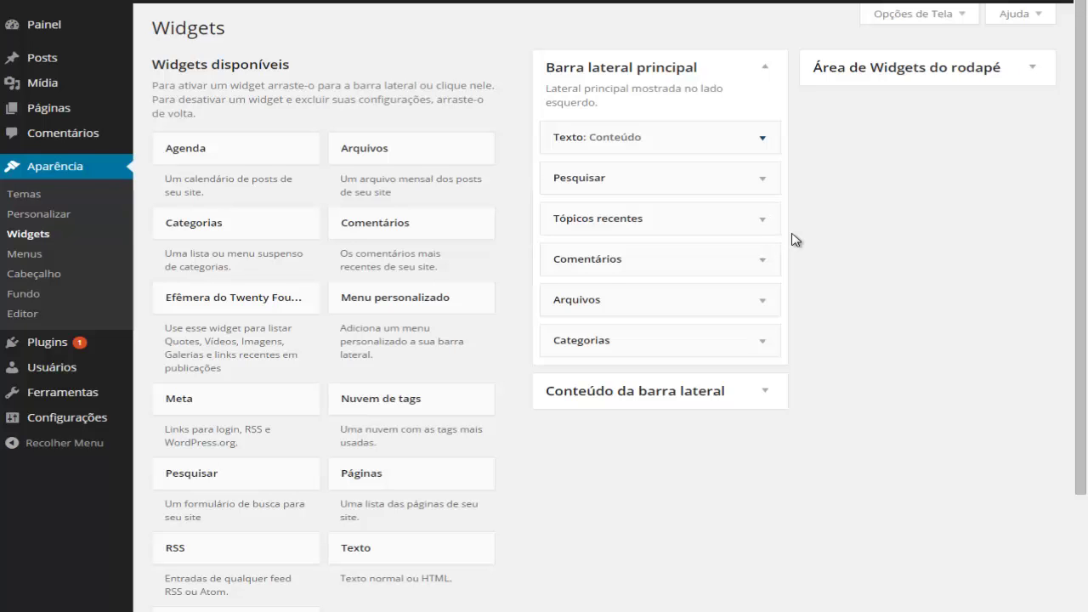
click(764, 140)
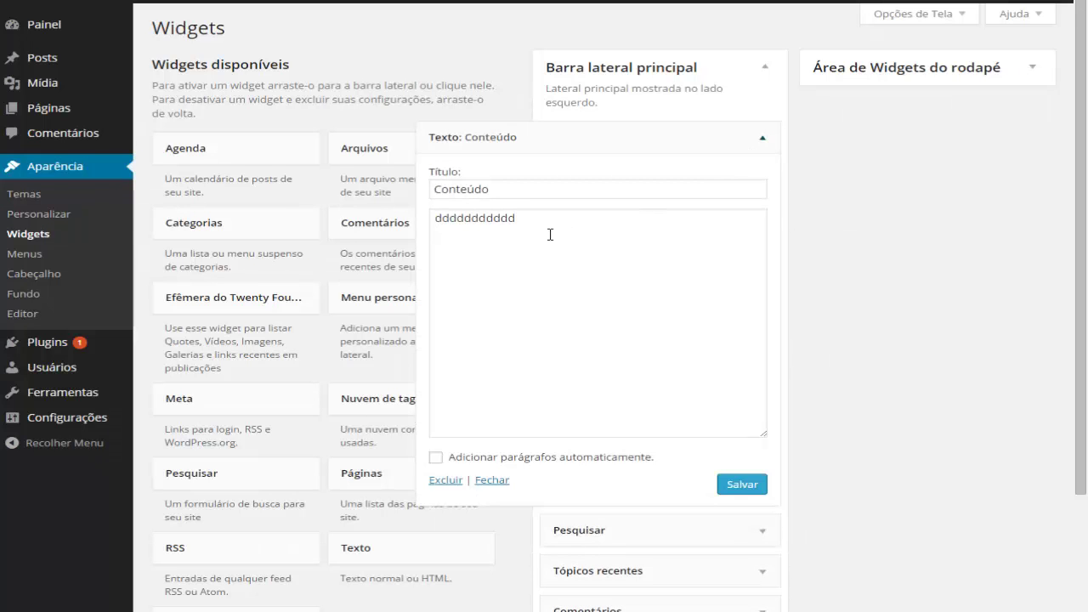
drag(550, 234, 440, 222)
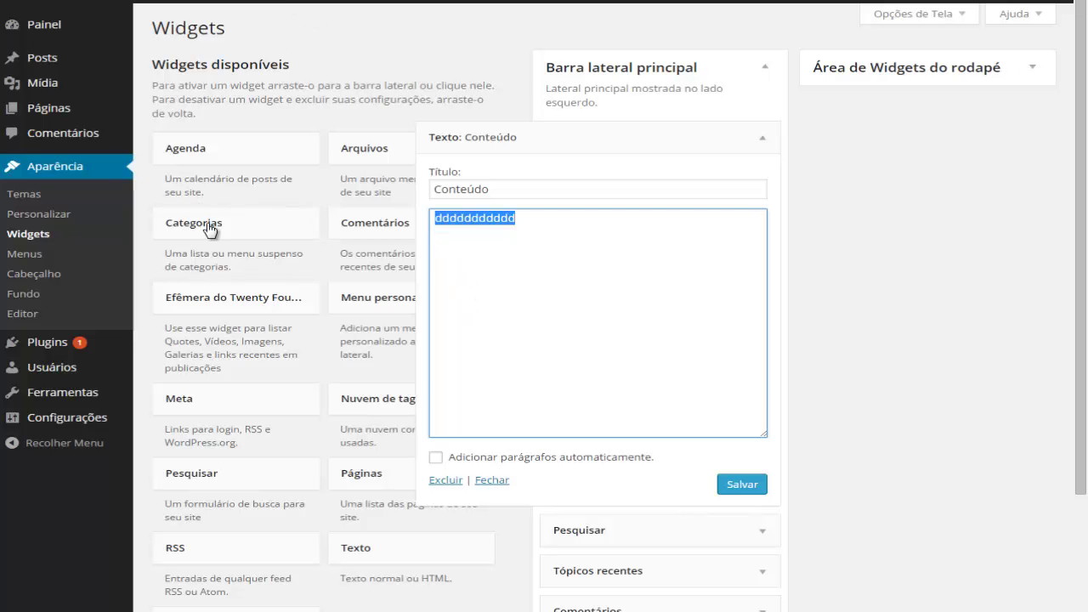
click(759, 143)
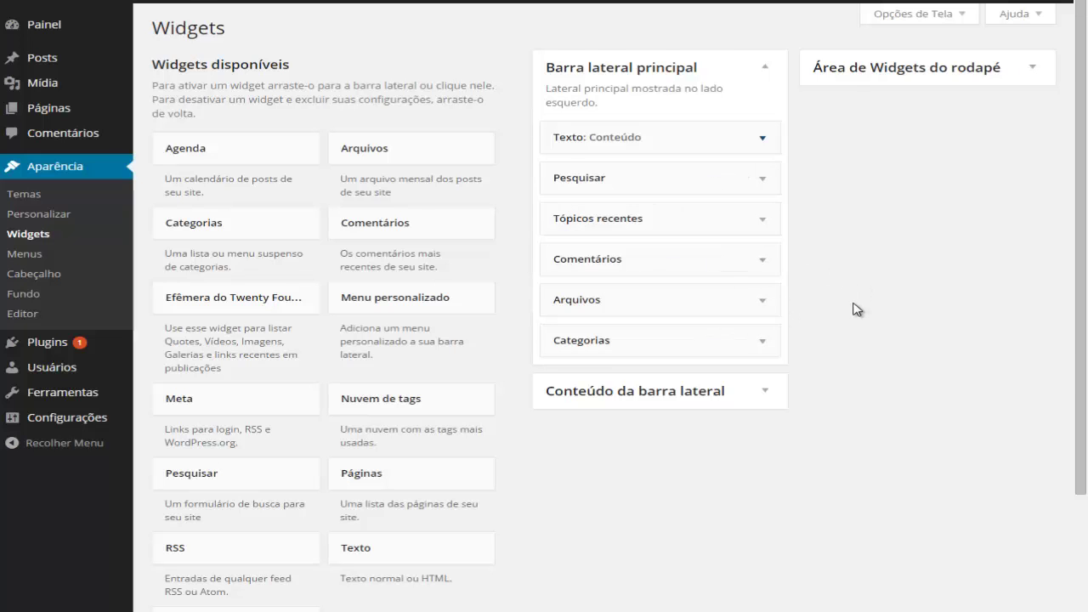
Add a Nuvem de tags widget below Categorias in Barra lateral principal
scroll(719, 413, down, 3)
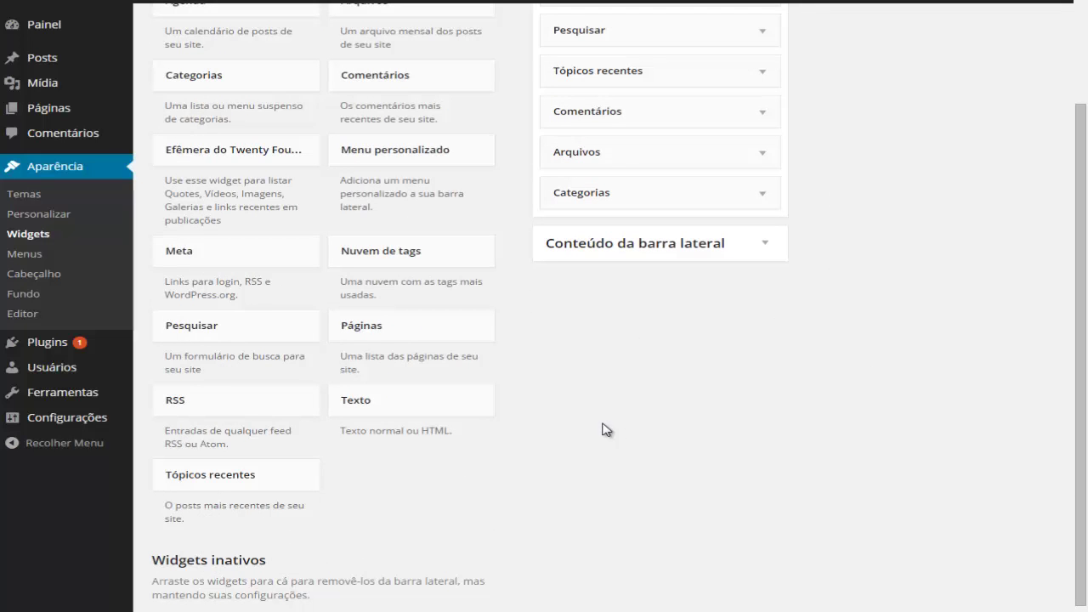
click(397, 257)
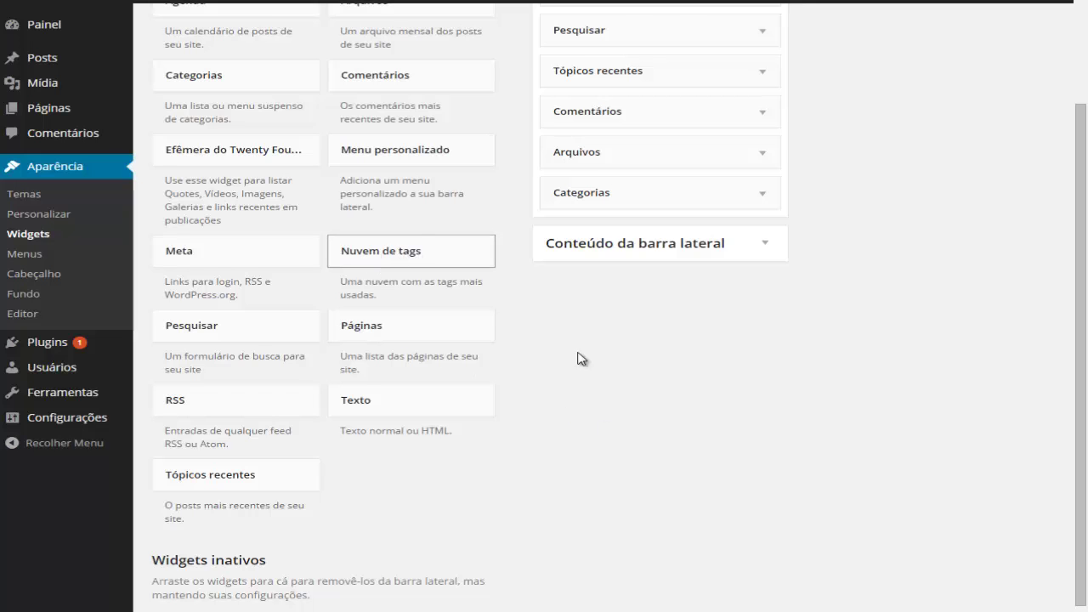
scroll(577, 358, up, 3)
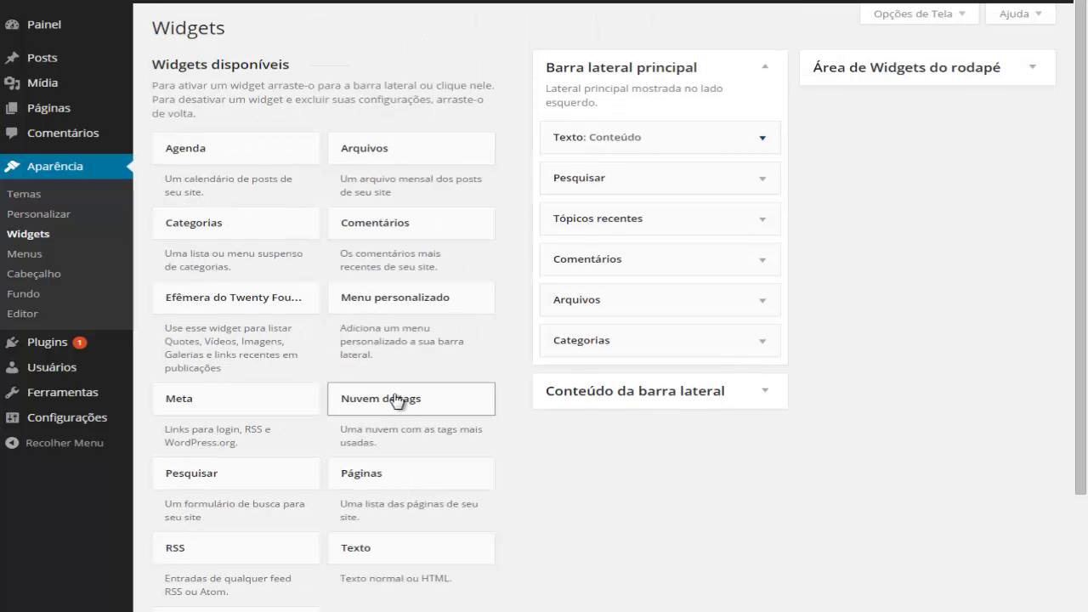
drag(397, 401, 602, 374)
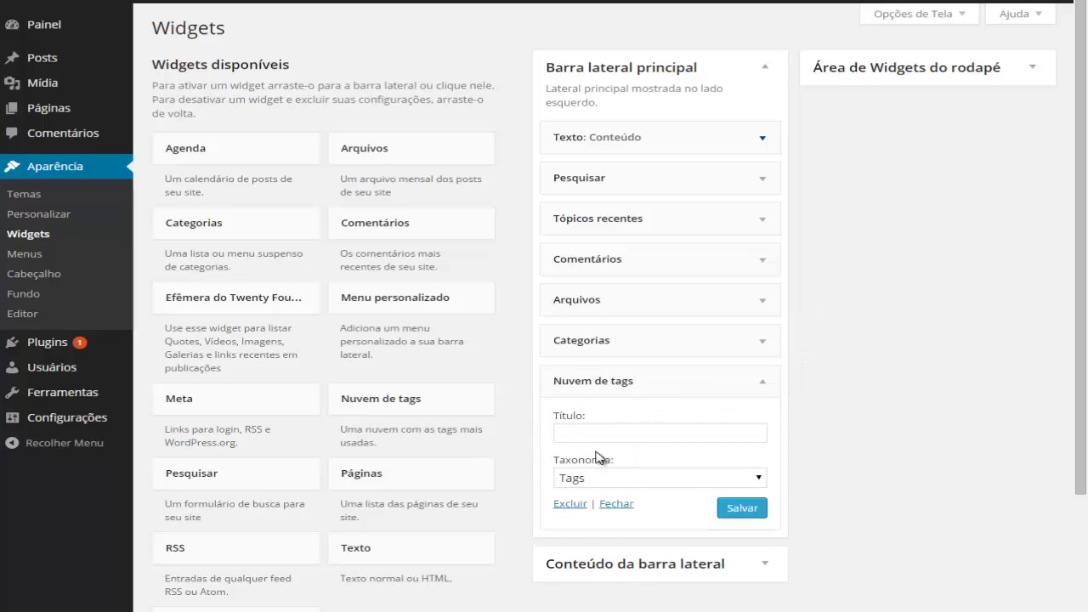
Title the Nuvem de tags widget Meta tegs, save it, and keep Tags as its taxonomy
click(568, 435)
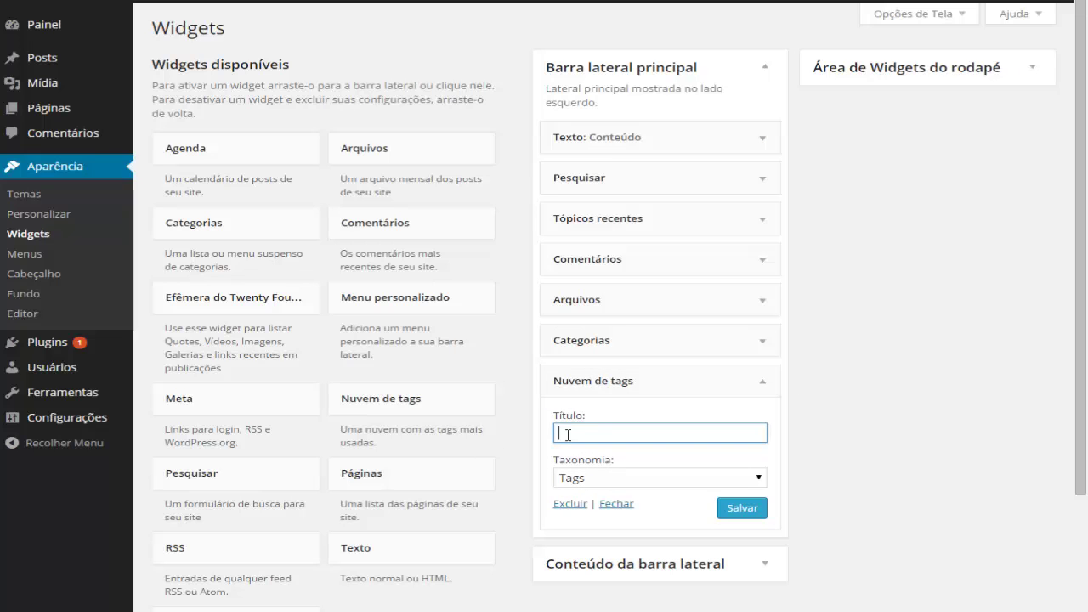
scroll(561, 449, down, 1)
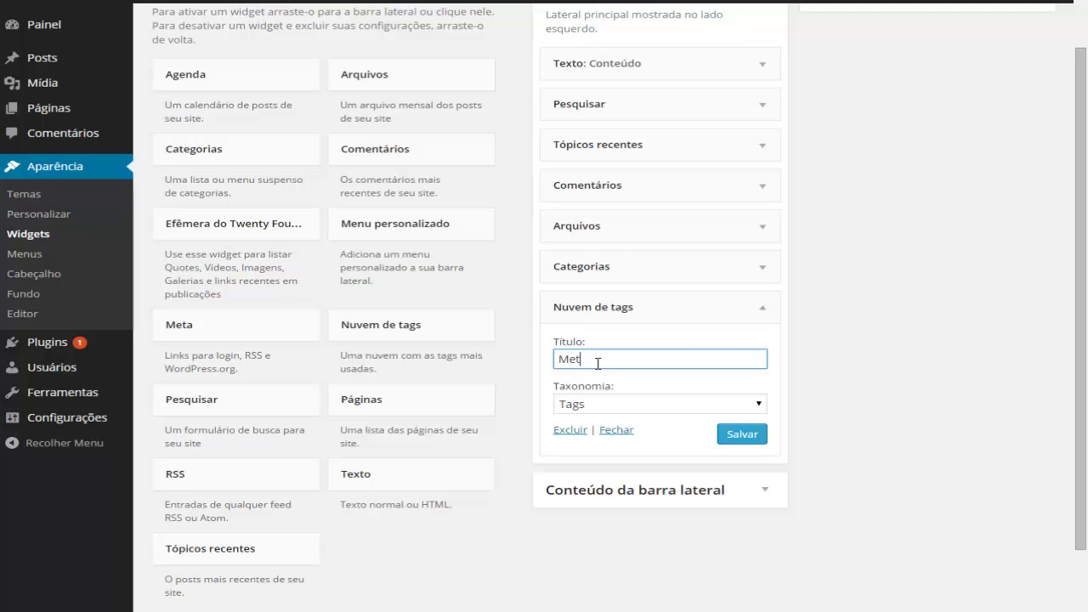
click(739, 437)
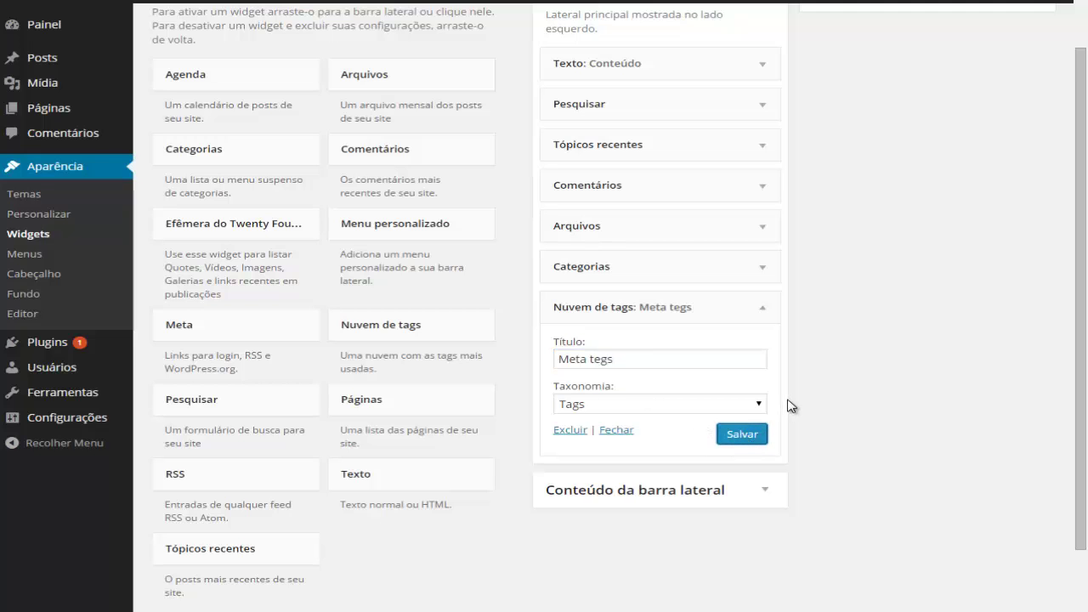
click(759, 405)
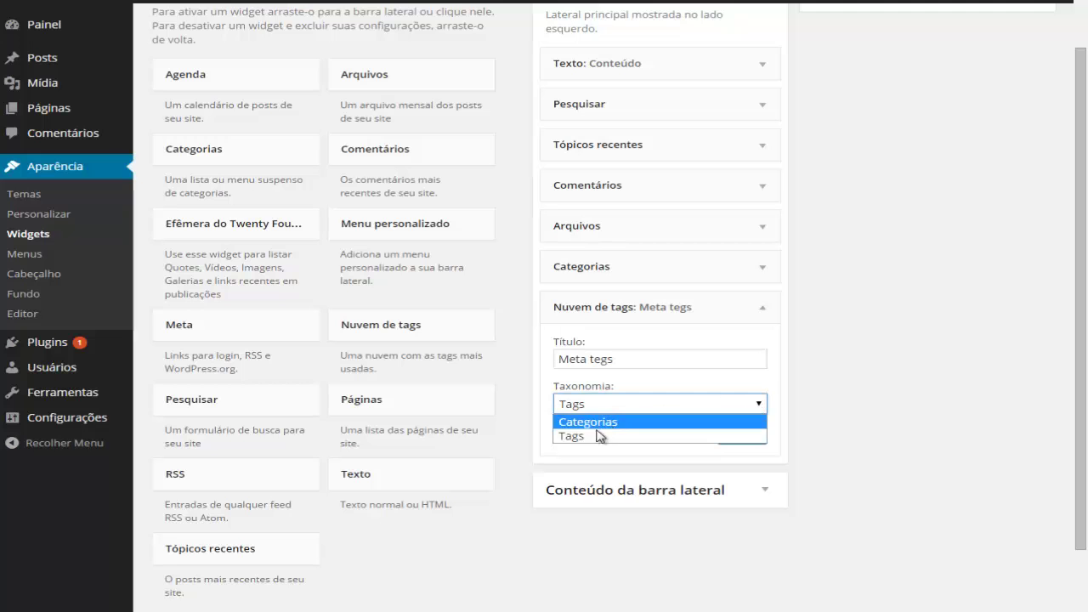
click(631, 449)
Reload the public site's Página de Exemplo and check the tag cloud widget's heading in the sidebar
key(ctrl+Tab)
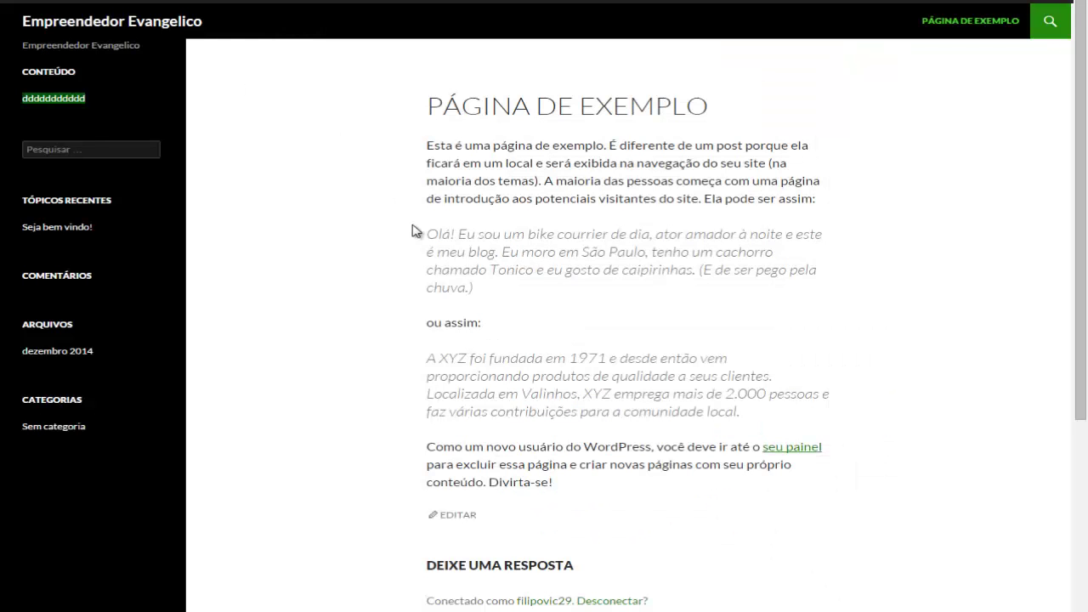
scroll(412, 231, down, 1)
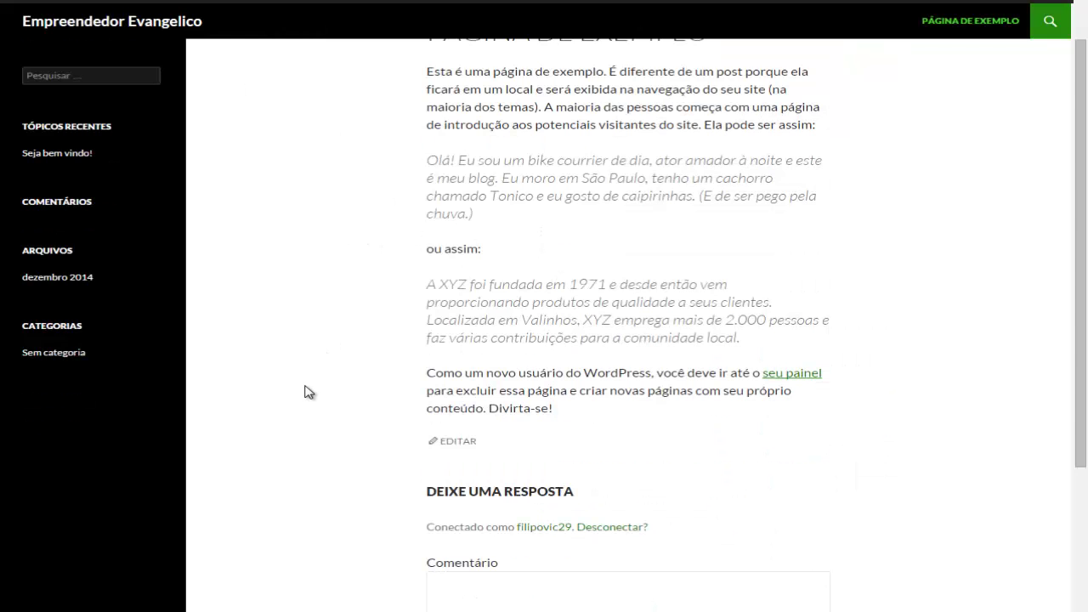
key(F5)
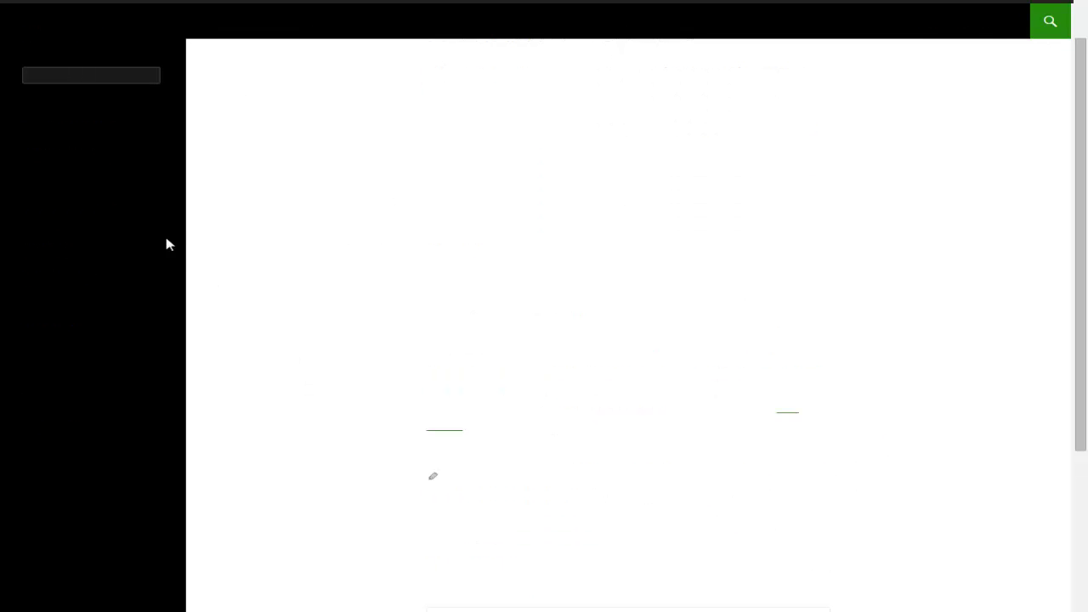
scroll(158, 298, down, 2)
scroll(128, 328, up, 1)
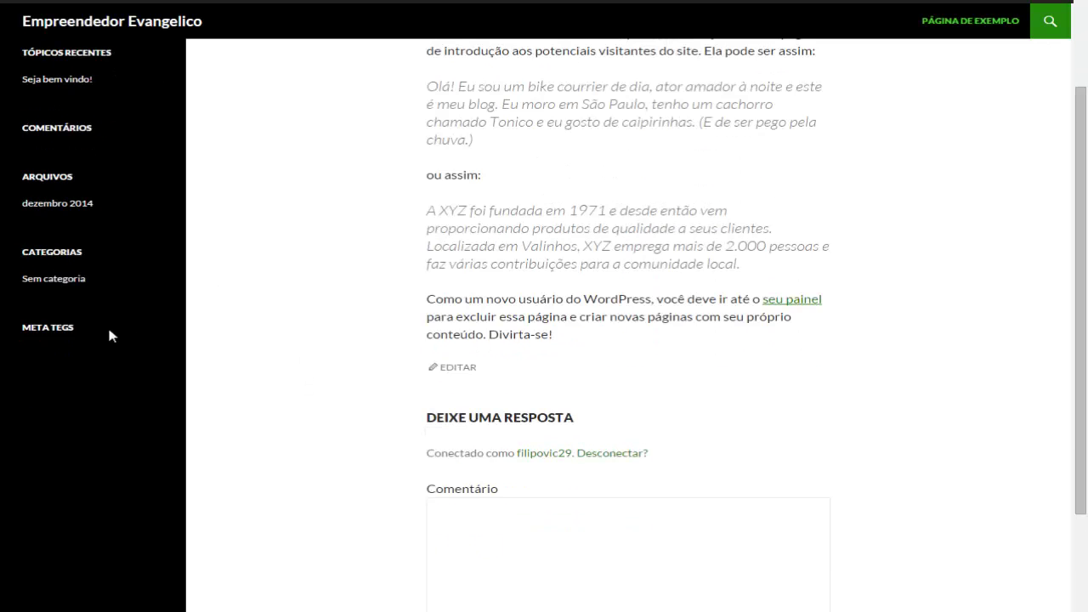
drag(104, 332, 23, 326)
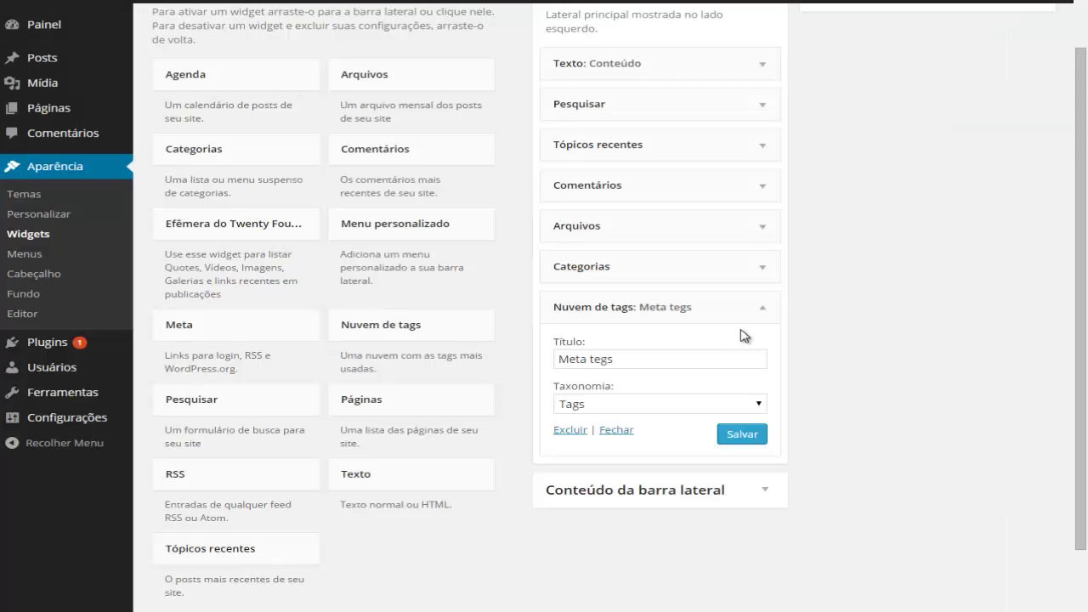
Collapse the Nuvem de tags widget and look over the available and inactive widgets
click(759, 311)
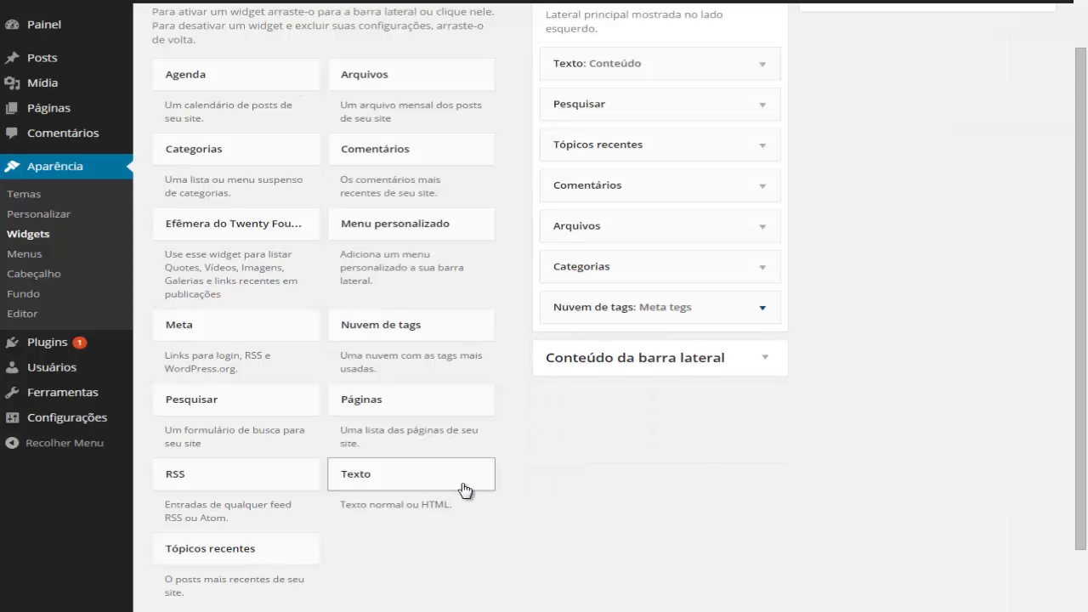
scroll(461, 491, down, 2)
scroll(247, 500, down, 1)
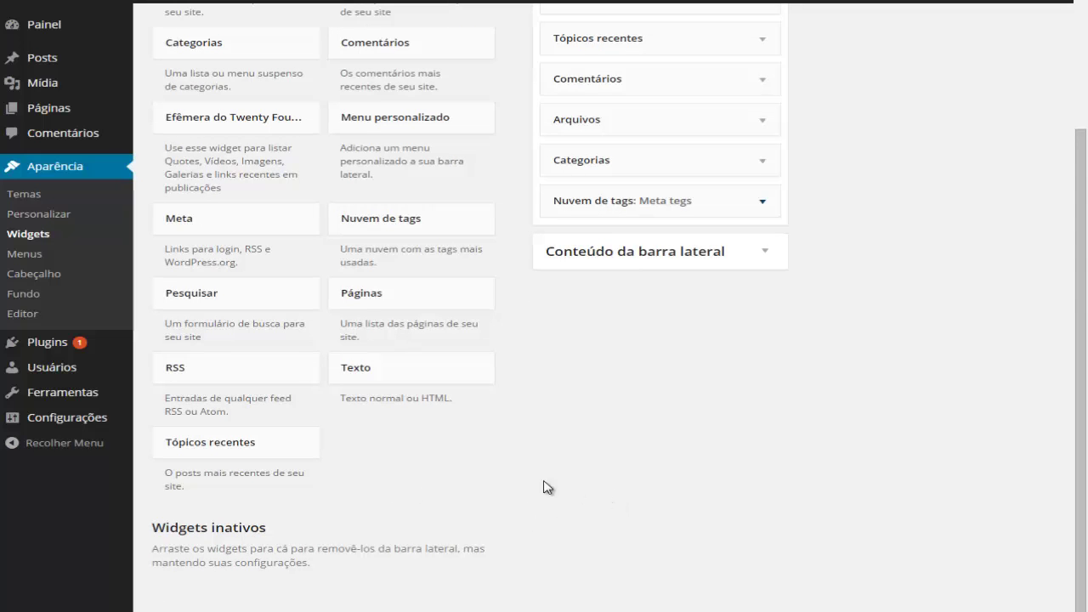
scroll(592, 493, up, 3)
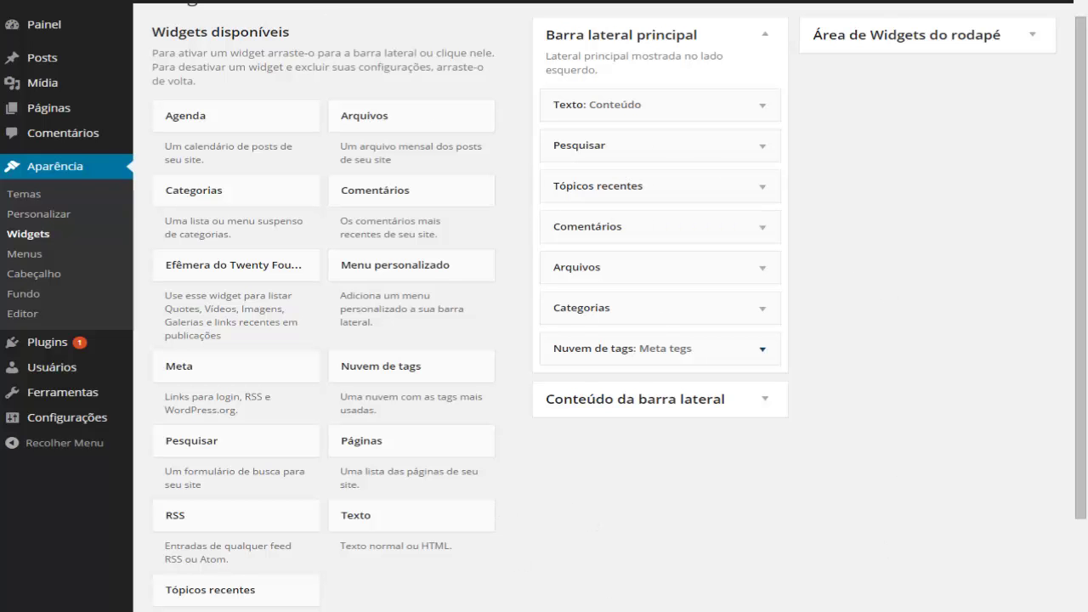
Check the Tópicos recentes heading on the public site and examine that widget's title, post number and date settings
click(331, 4)
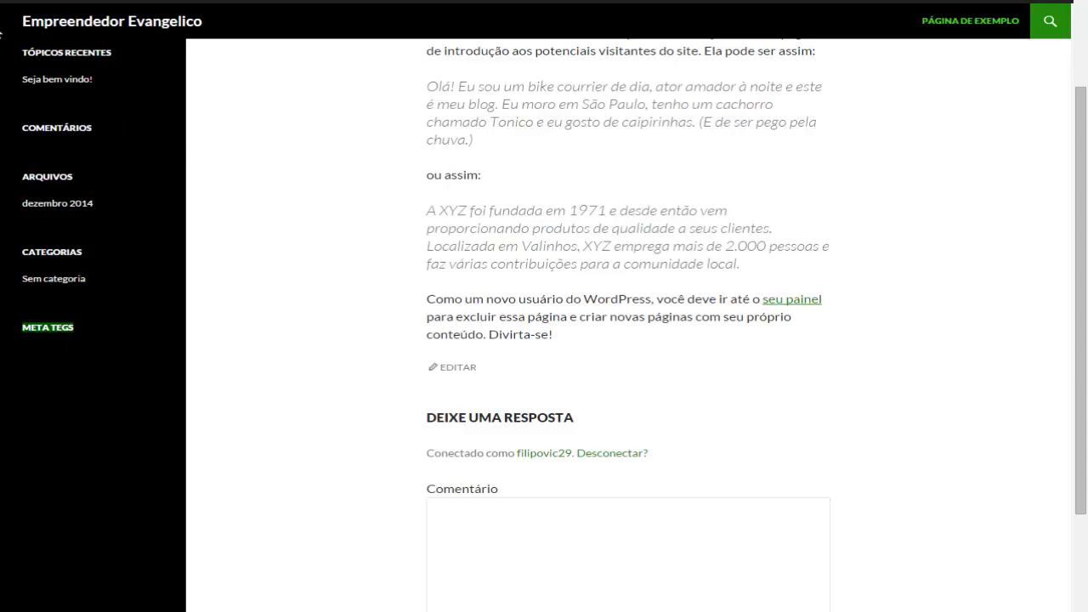
drag(22, 52, 113, 53)
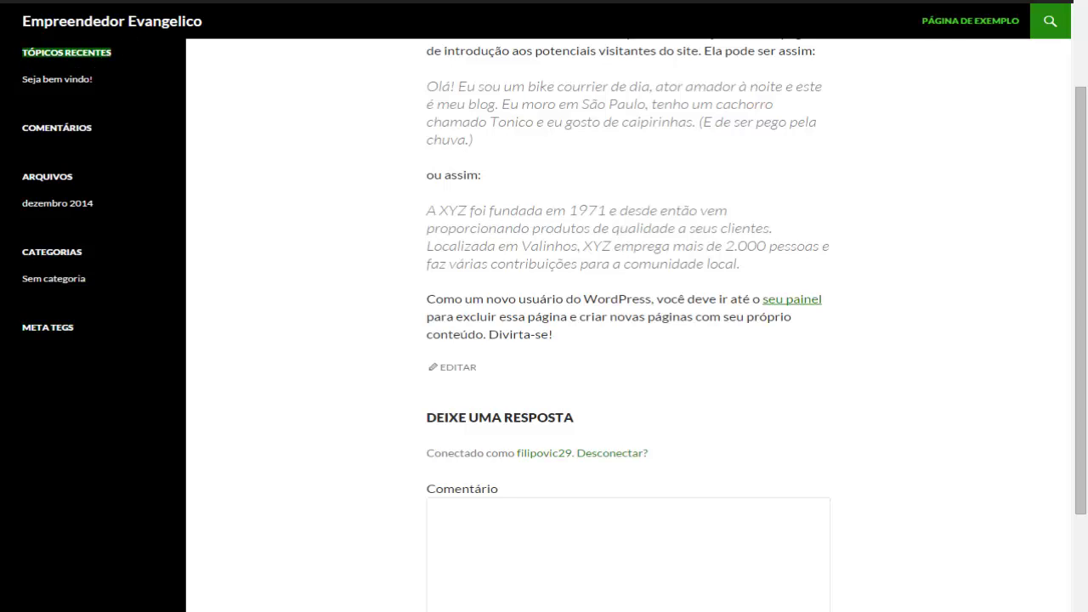
key(ctrl+Tab)
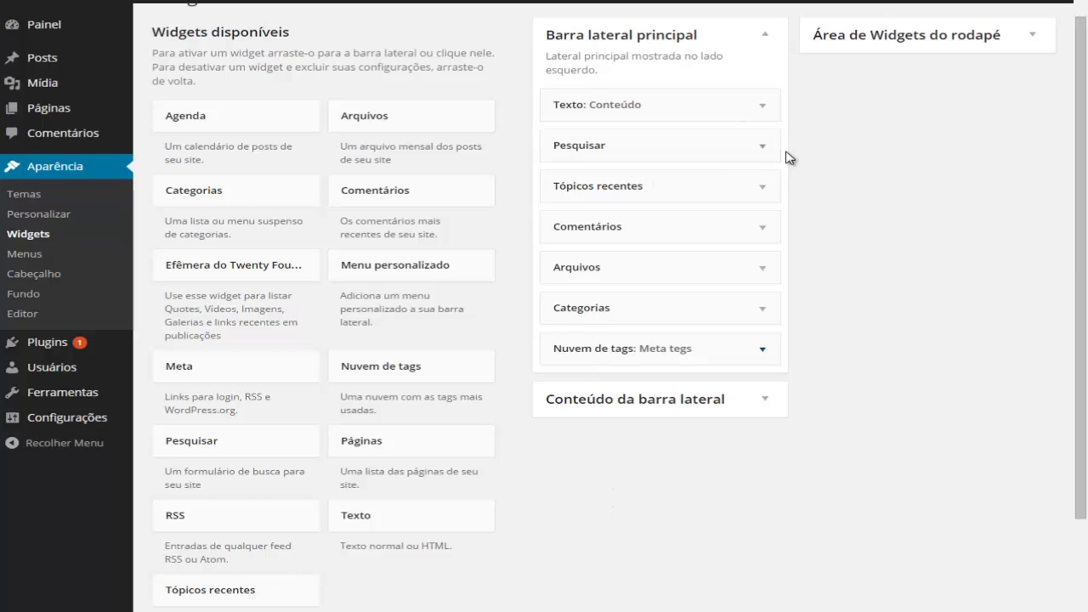
click(761, 190)
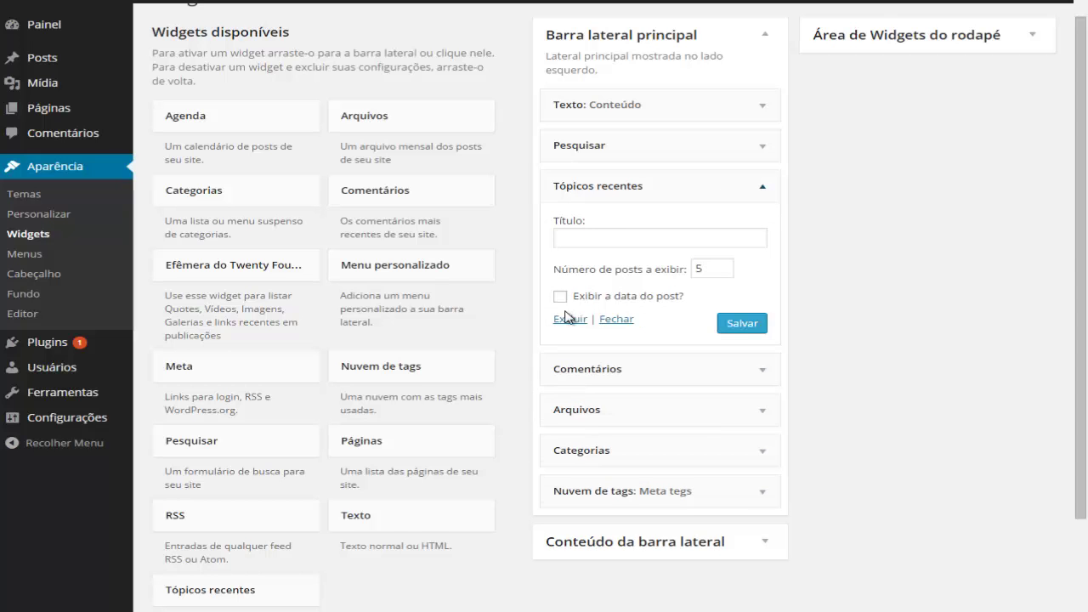
click(701, 268)
click(760, 188)
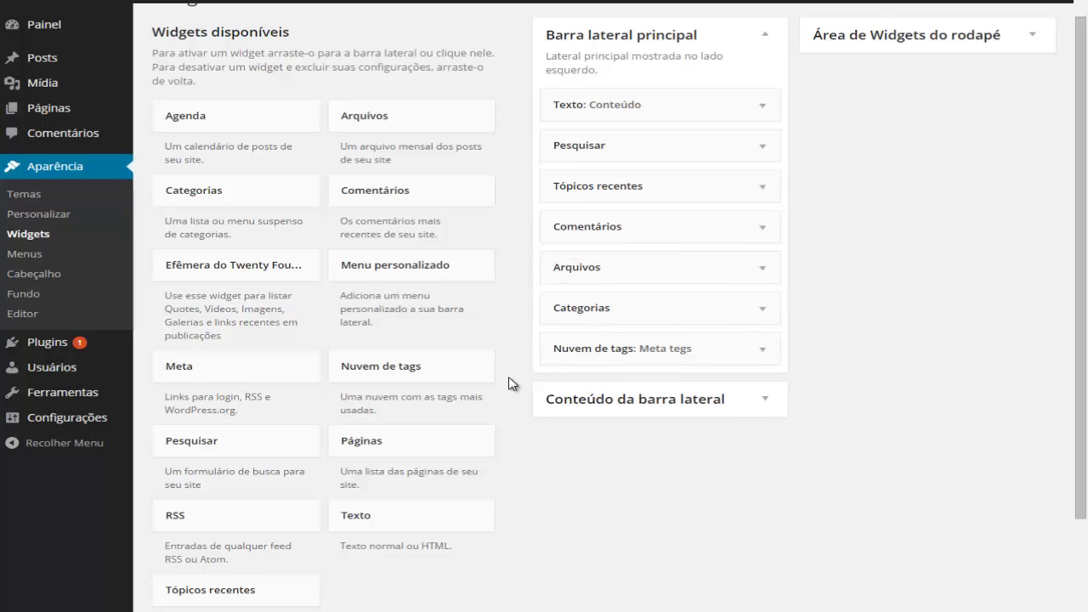
Examine the Comentários widget's settings and delete the widget from Barra lateral principal
click(763, 231)
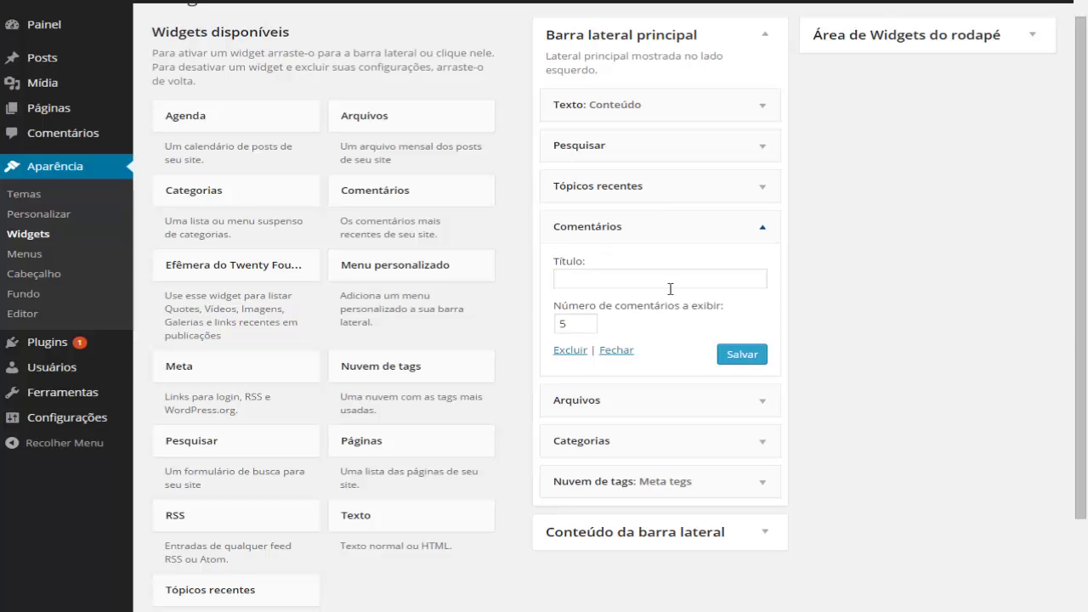
click(565, 323)
click(568, 352)
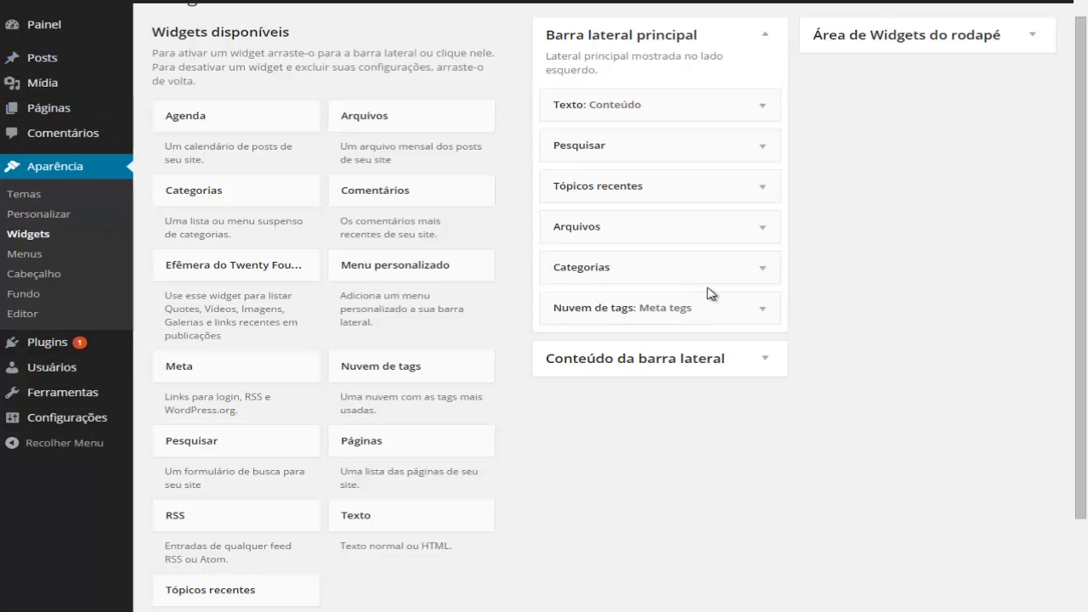
Reload the public site's Página de Exemplo, check its sidebar and search field, and return to the Widgets page
scroll(595, 380, down, 2)
scroll(569, 340, down, 2)
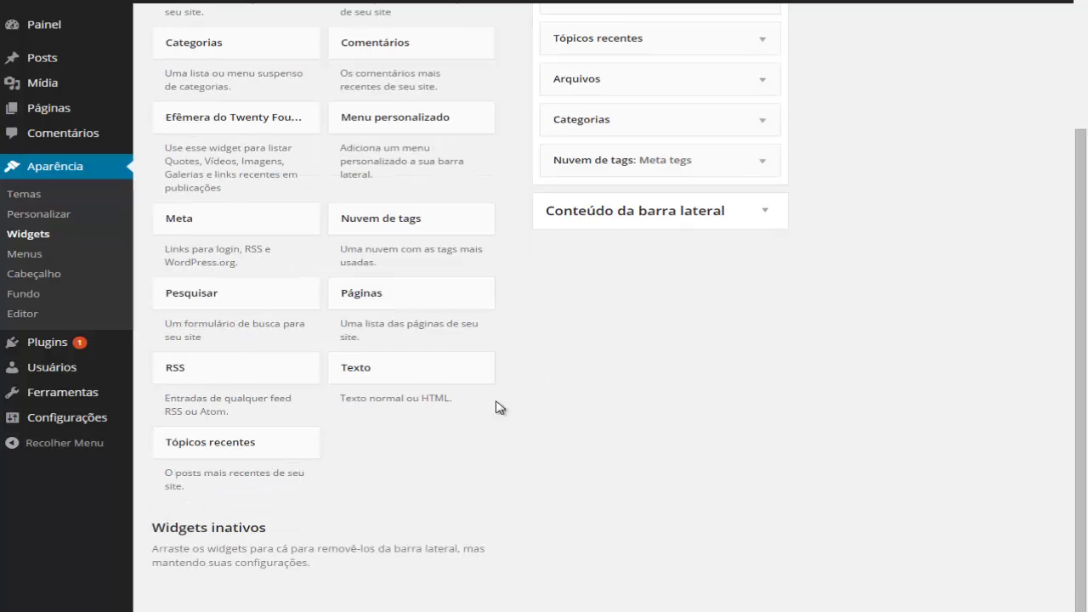
scroll(221, 437, up, 4)
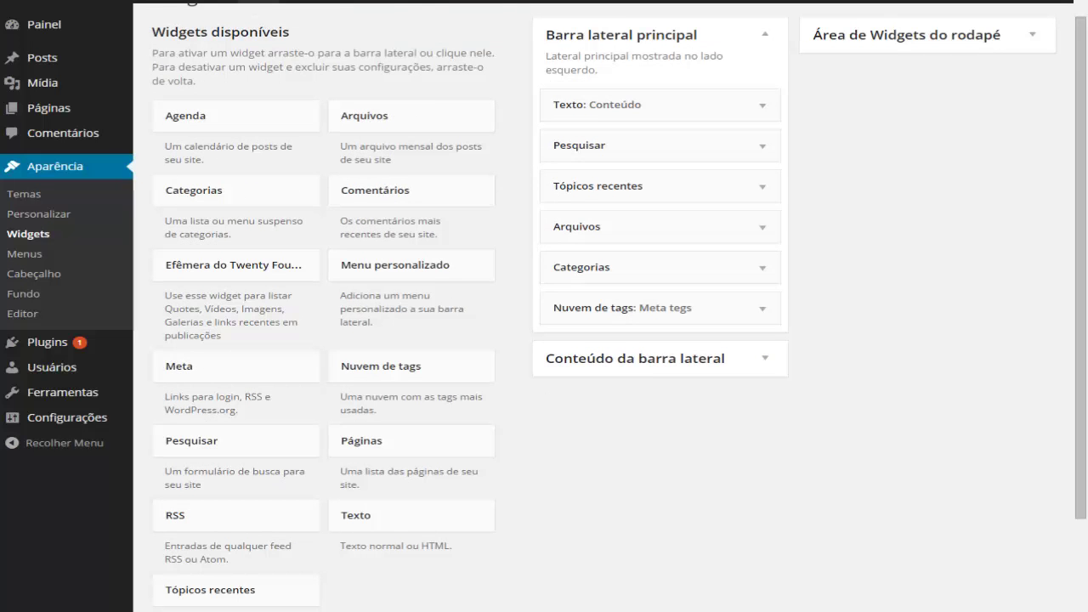
key(ctrl+Tab)
key(F5)
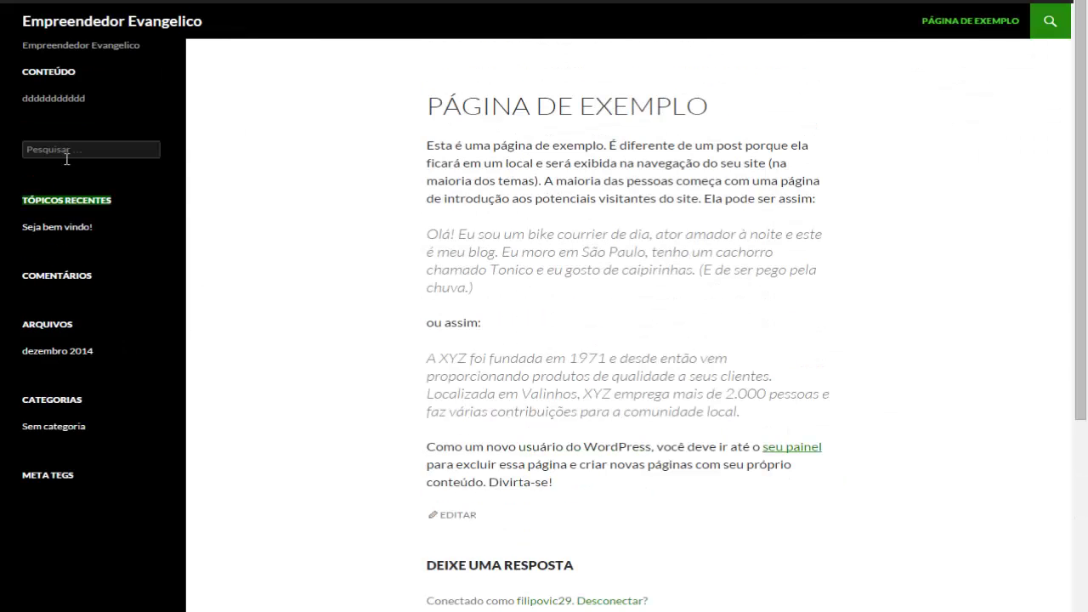
click(66, 152)
click(196, 128)
key(ctrl+Tab)
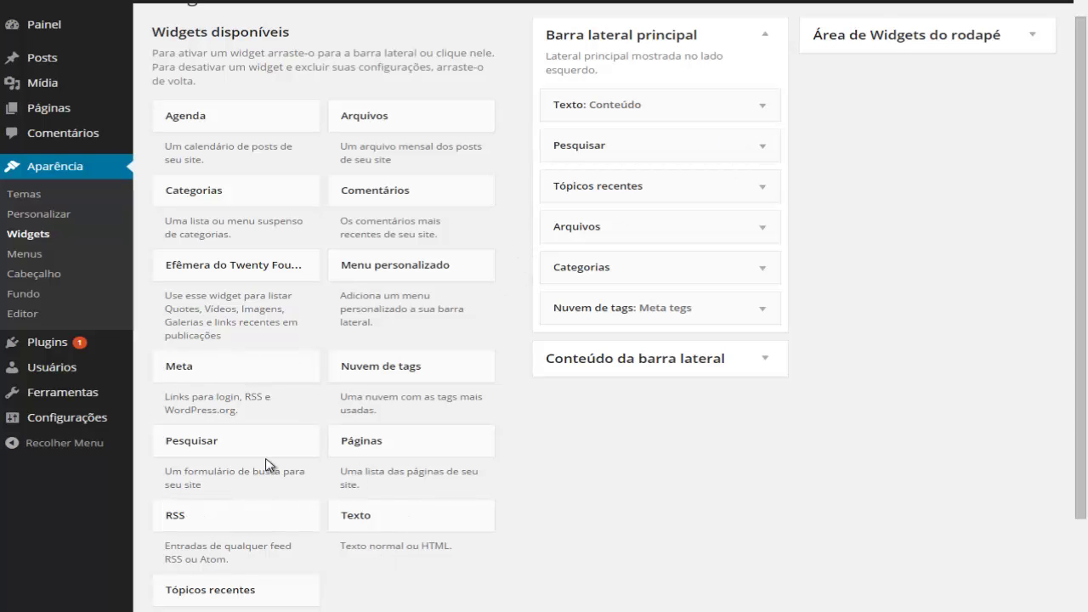
Move the Conteúdo text widget from Barra lateral principal to Widgets inativos
mouse_move(204, 462)
mouse_down()
mouse_move(211, 445)
mouse_move(608, 300)
mouse_move(247, 452)
mouse_move(207, 442)
mouse_move(204, 490)
mouse_move(204, 444)
mouse_up()
scroll(714, 457, down, 1)
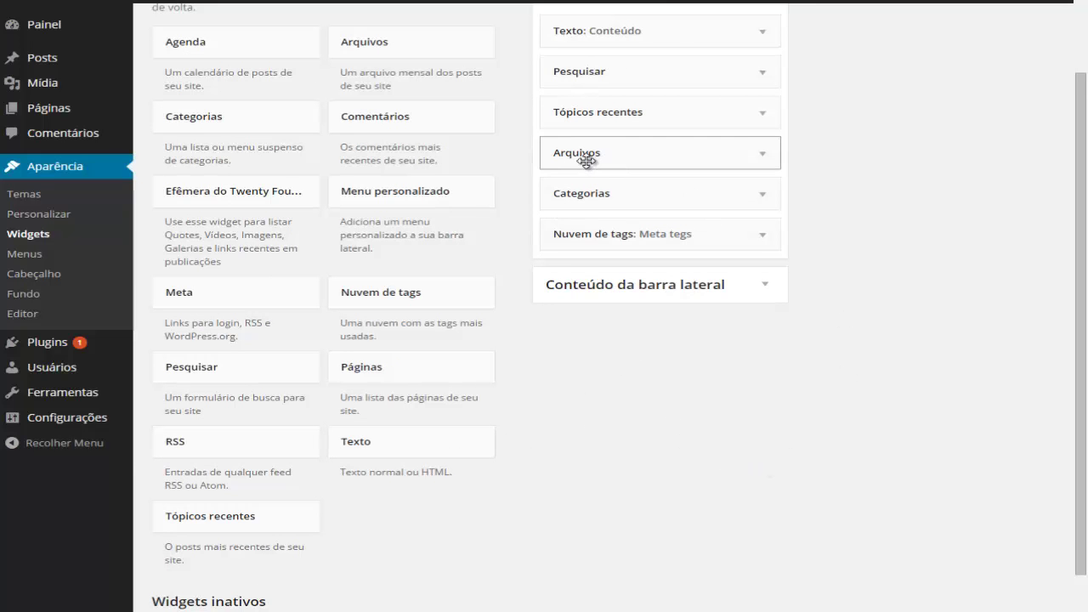
scroll(680, 219, up, 2)
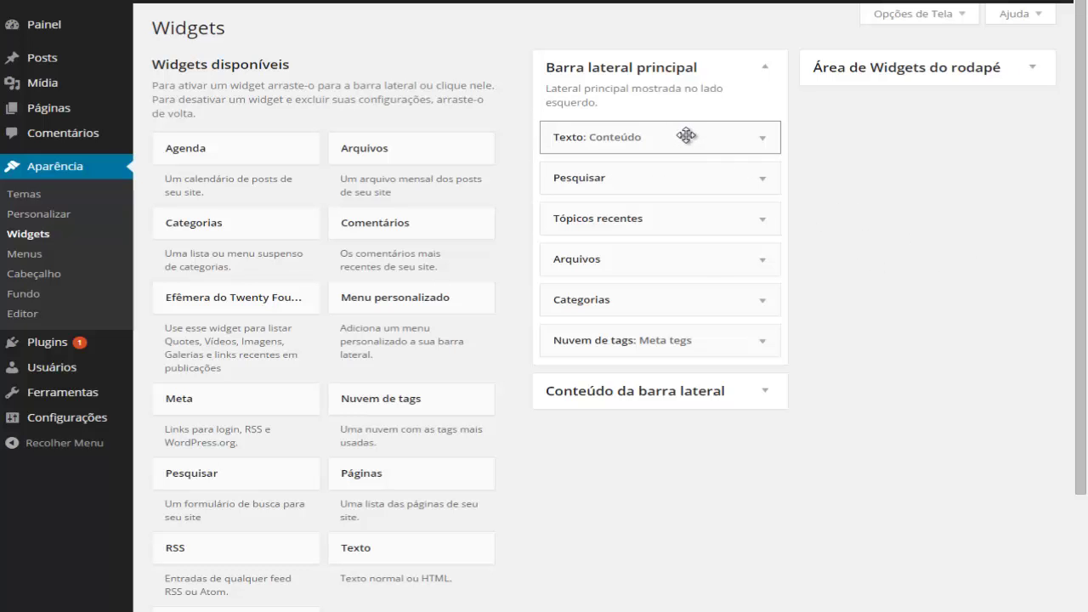
drag(685, 136, 296, 591)
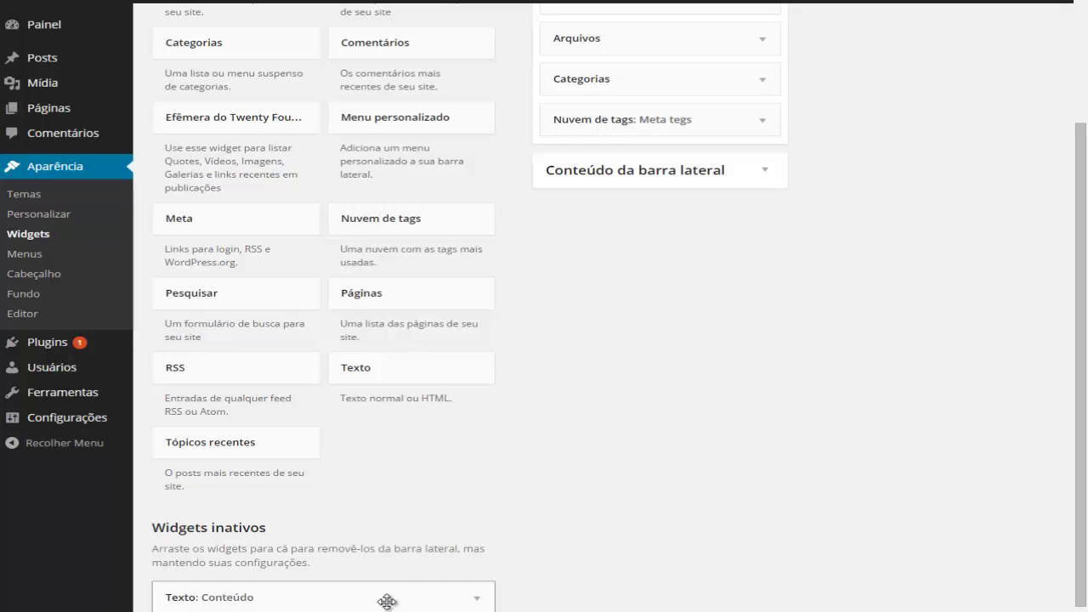
scroll(798, 280, up, 1)
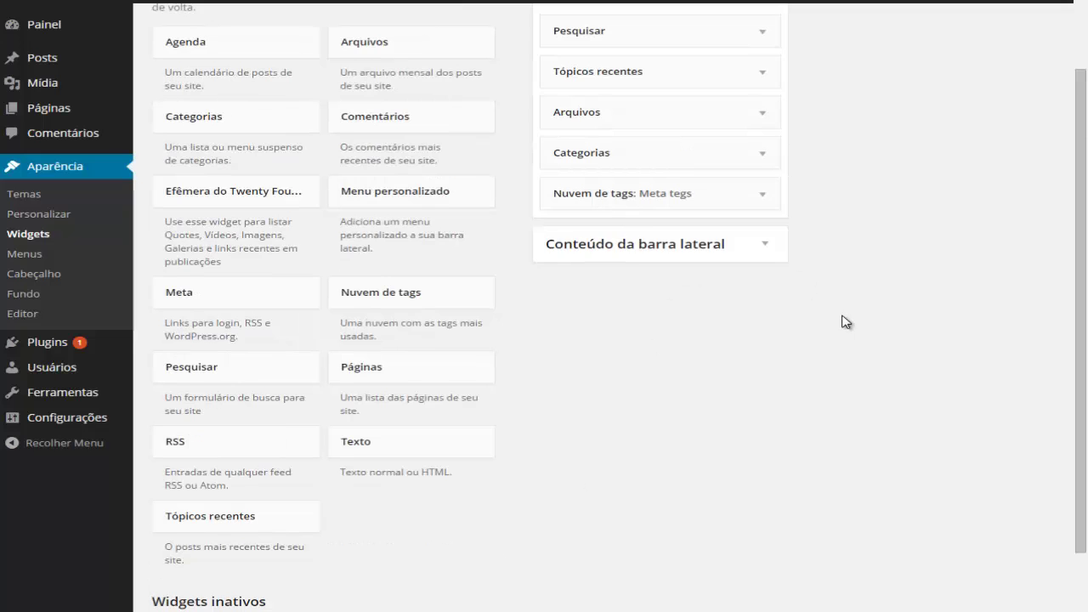
Add an empty Texto widget at the start of Barra lateral principal and close its settings
scroll(842, 320, up, 1)
scroll(783, 384, down, 3)
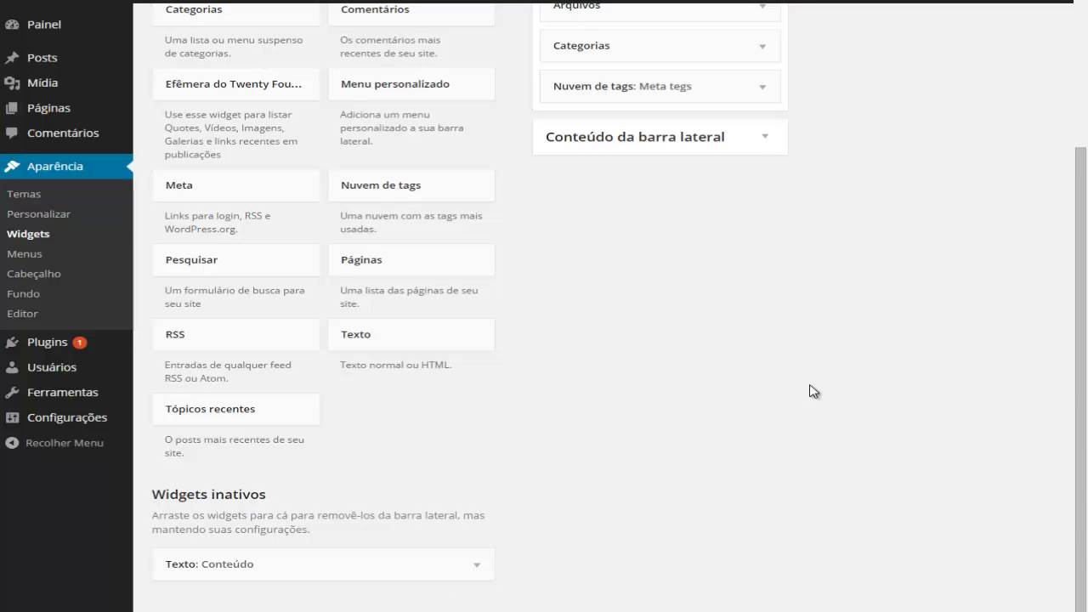
scroll(890, 427, up, 2)
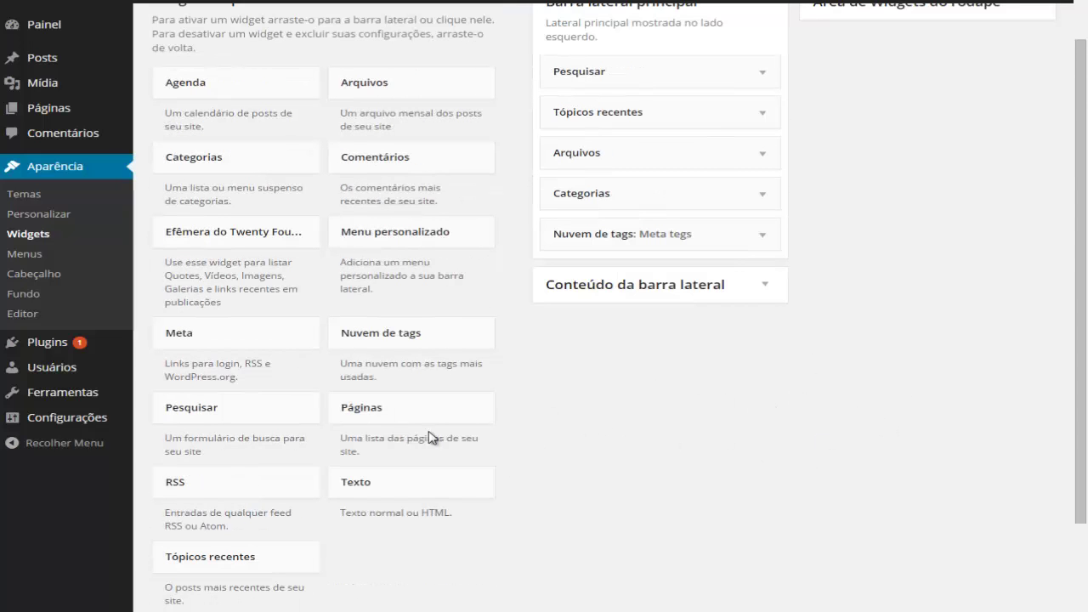
drag(379, 482, 621, 146)
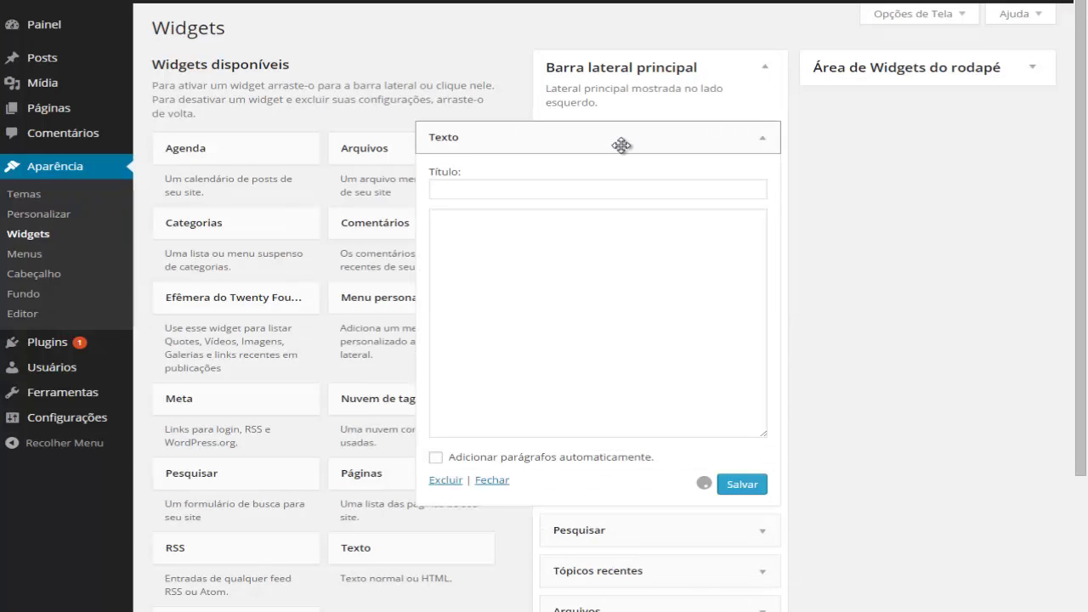
click(499, 238)
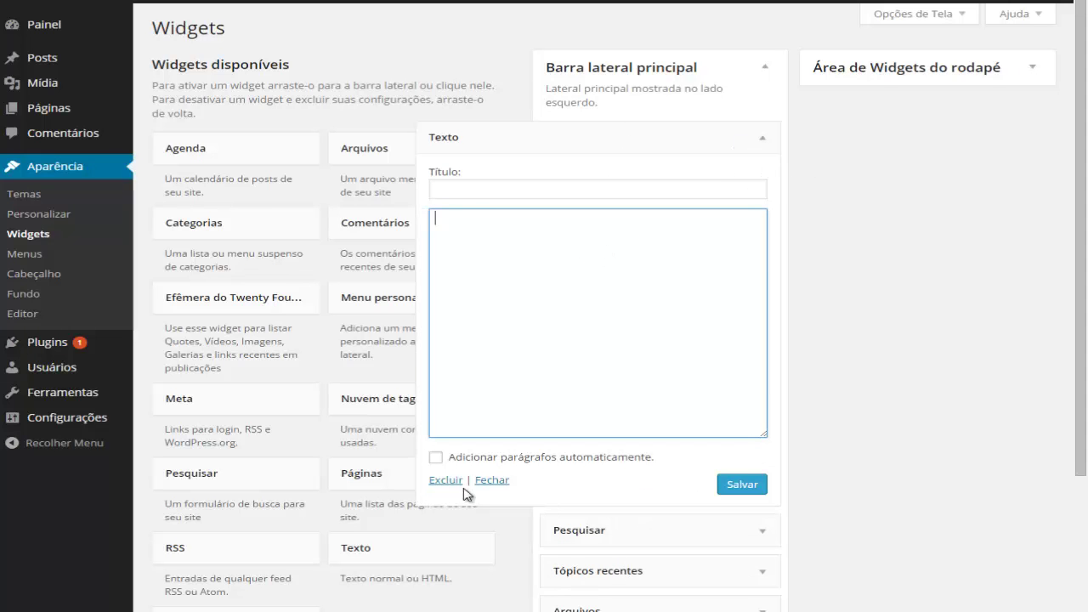
click(492, 480)
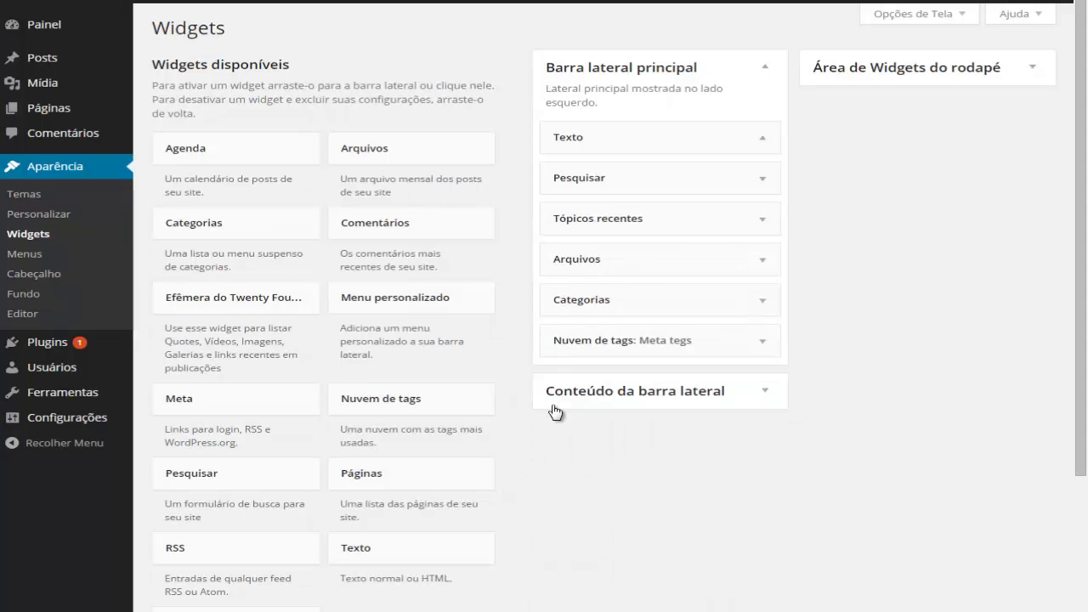
Move the Conteúdo text widget from Widgets inativos back into Barra lateral principal, directly below the empty Texto widget
scroll(944, 459, down, 3)
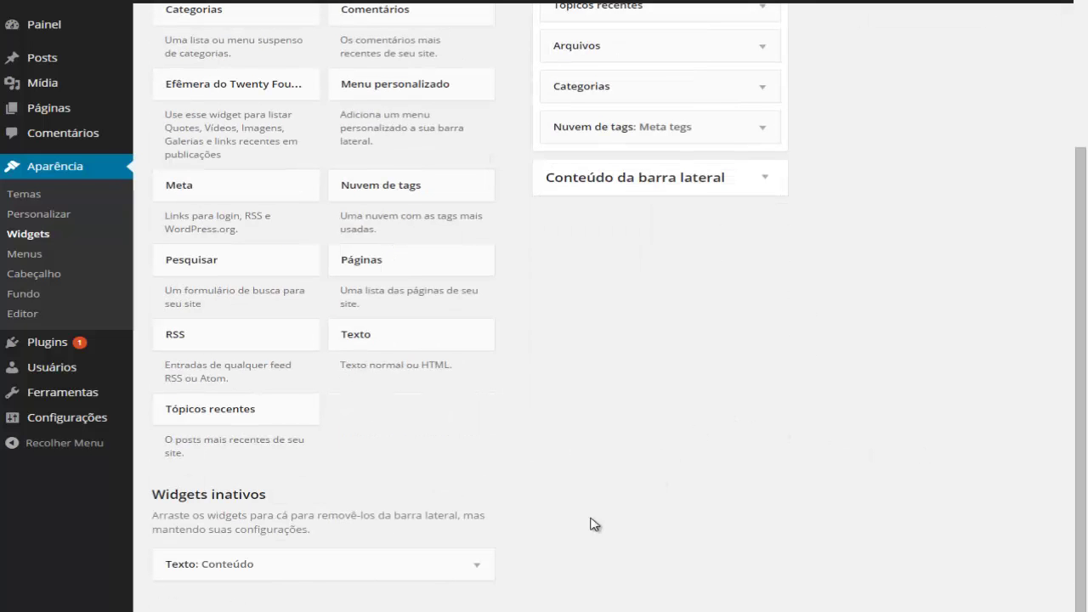
drag(315, 566, 622, 176)
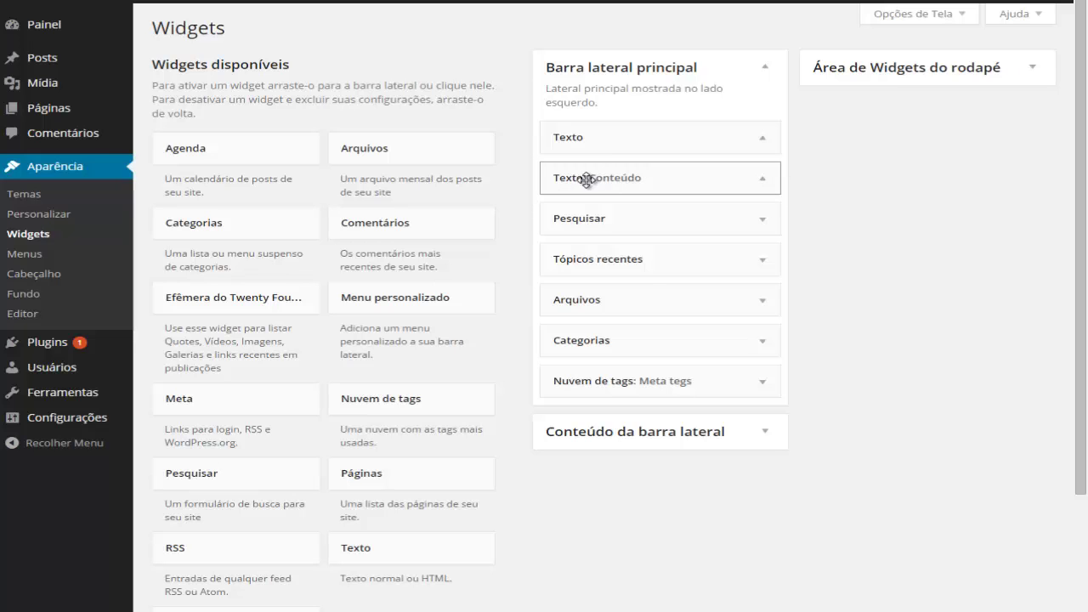
scroll(510, 438, down, 2)
scroll(509, 438, up, 2)
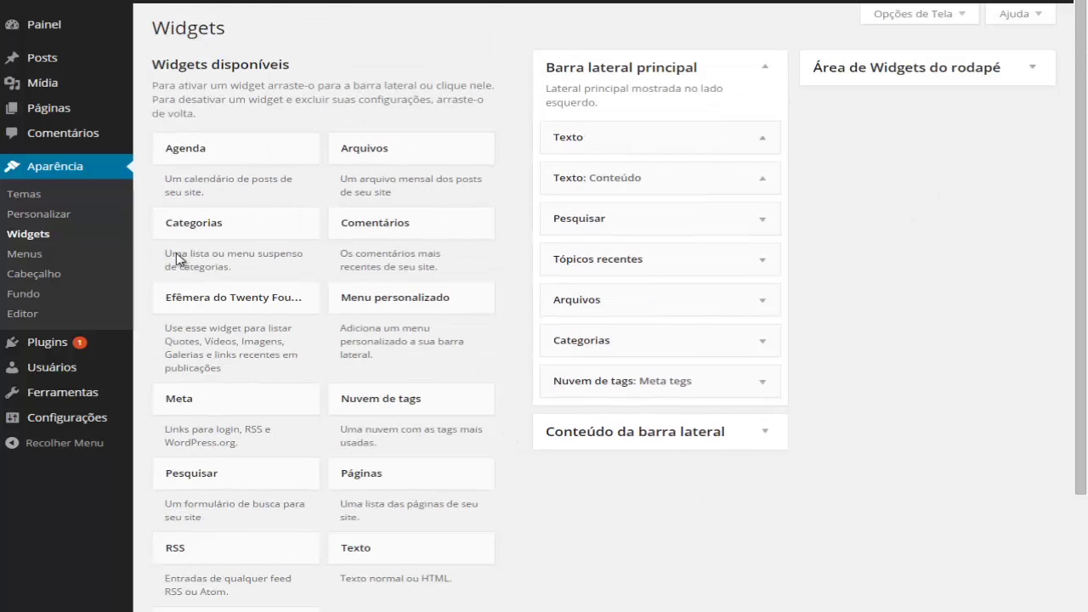
scroll(230, 161, down, 2)
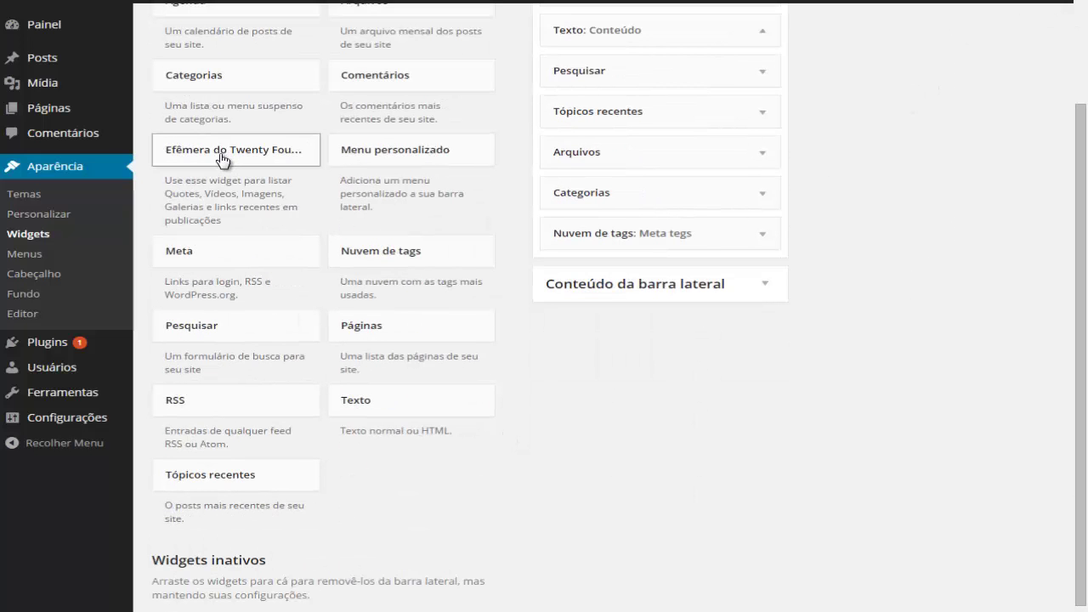
scroll(232, 177, down, 1)
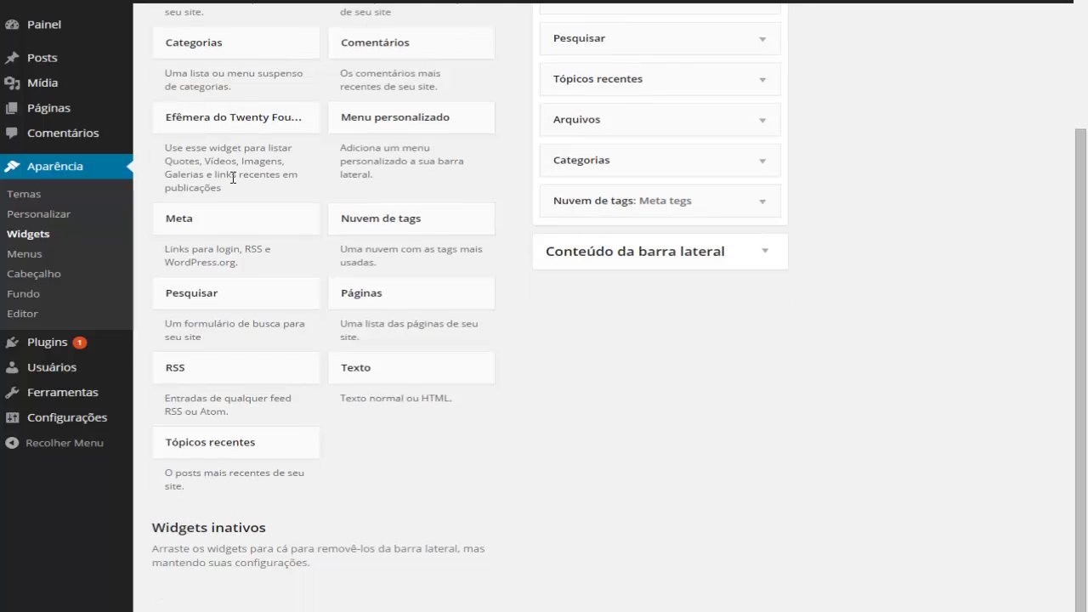
scroll(685, 371, up, 2)
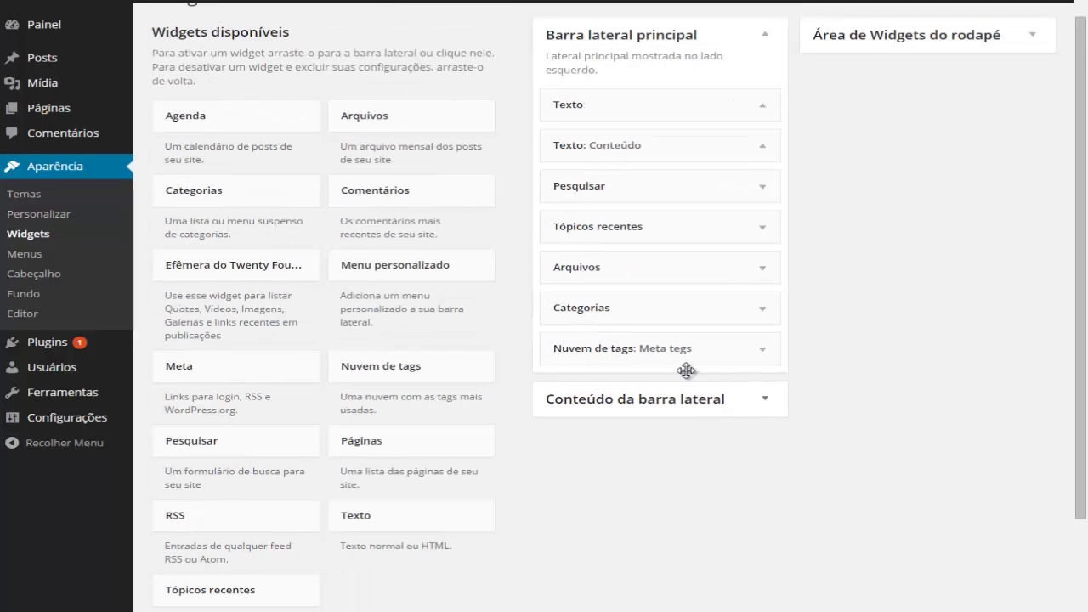
scroll(597, 372, up, 1)
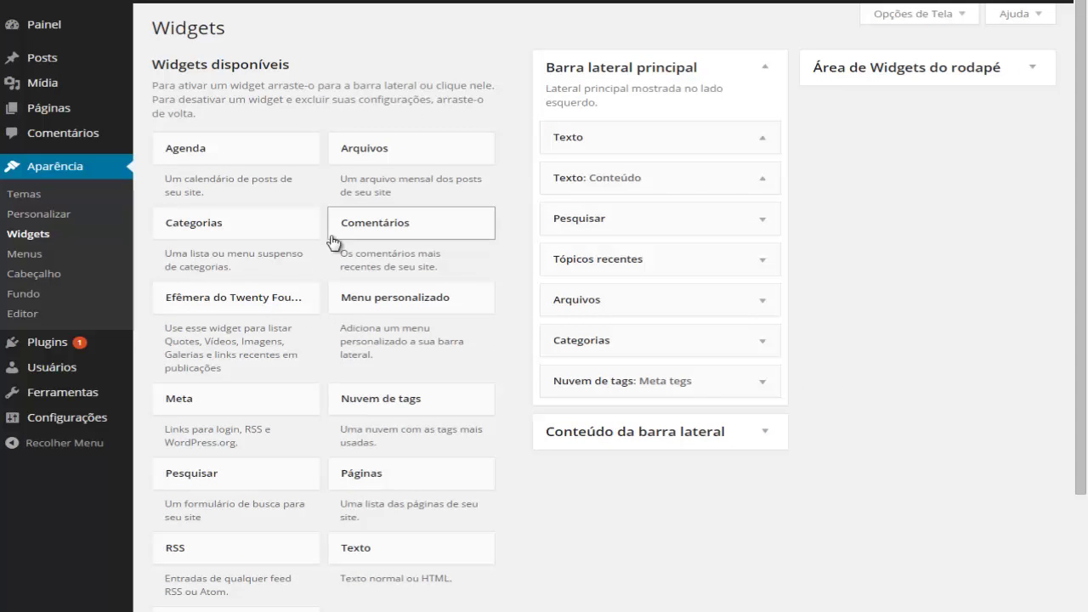
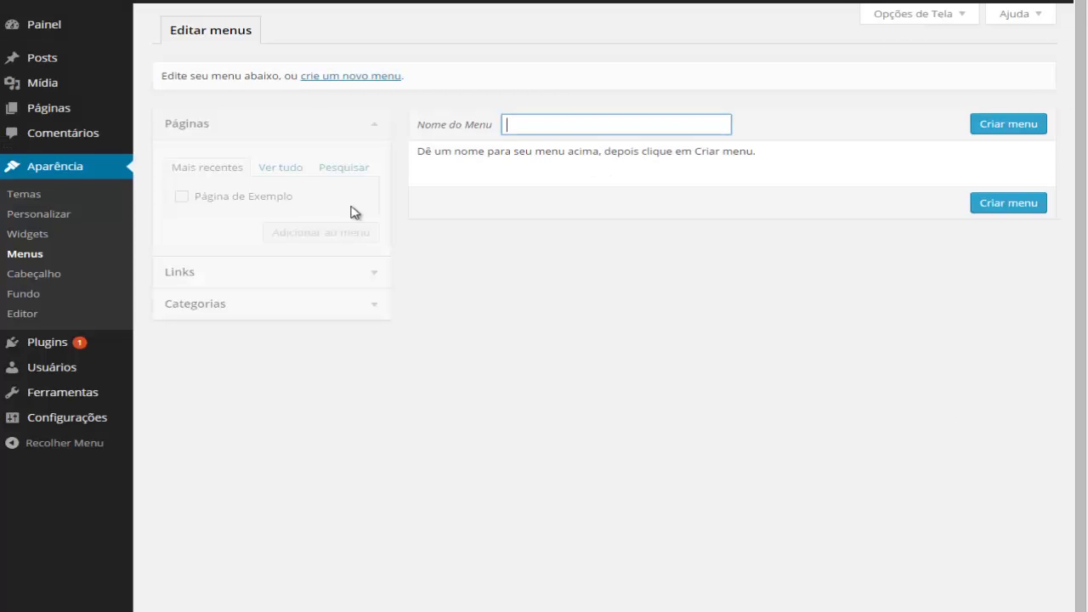
Examine the Nome do Menu field on the Menus page without creating a menu
click(512, 125)
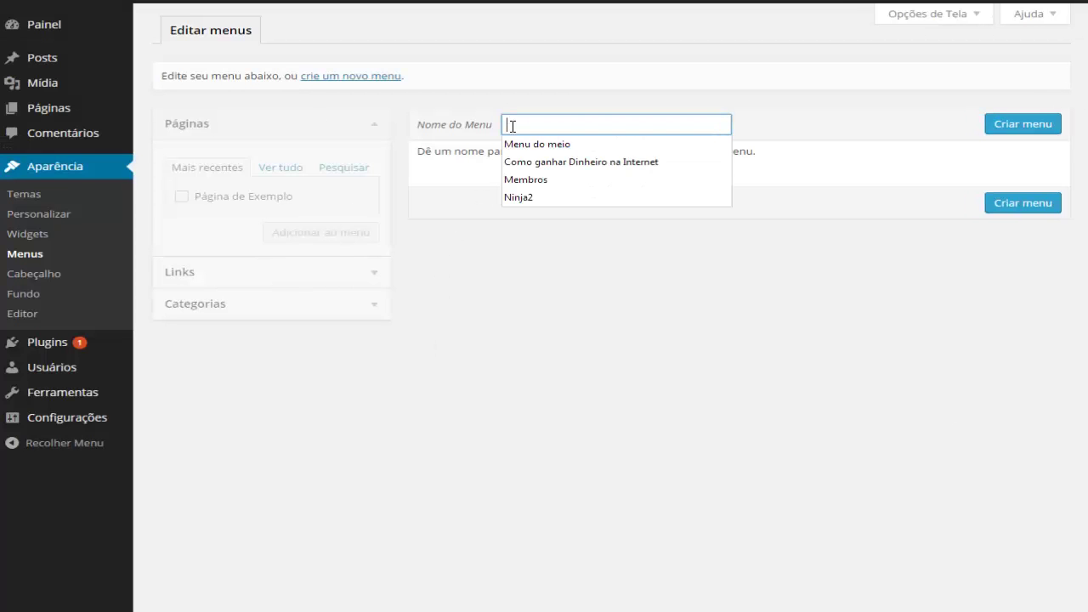
click(513, 260)
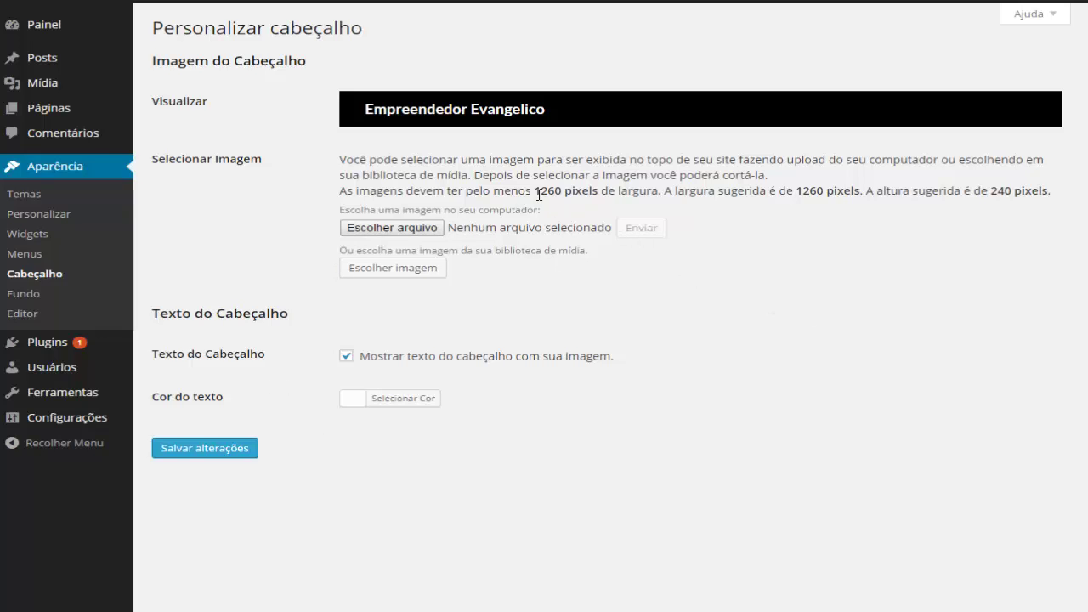
Examine the recommended image dimensions and the text colour picker on the Cabeçalho page
drag(562, 188, 563, 189)
drag(991, 193, 1011, 190)
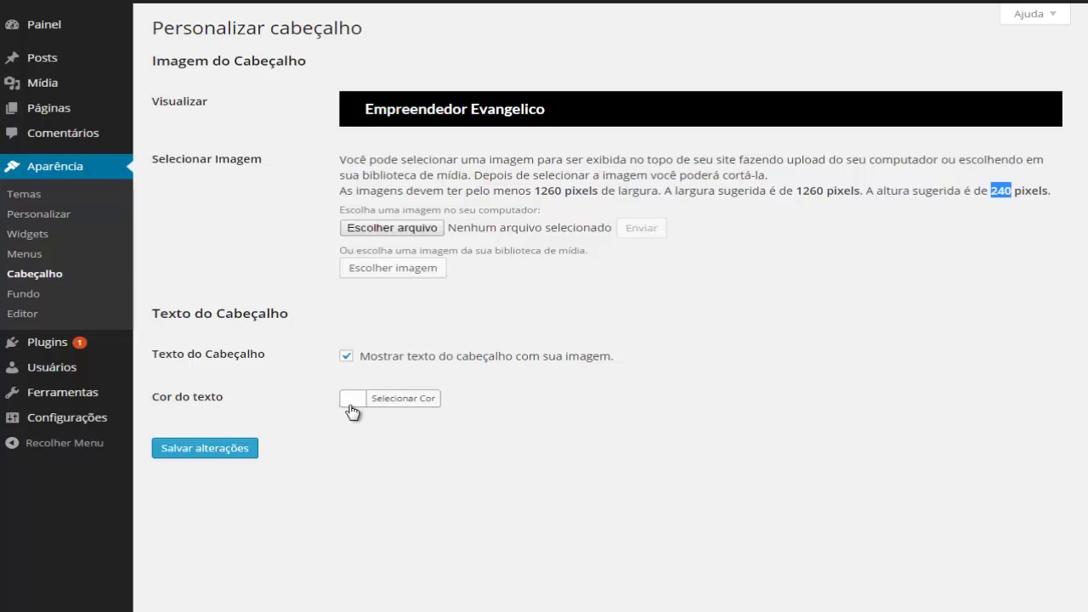
click(397, 399)
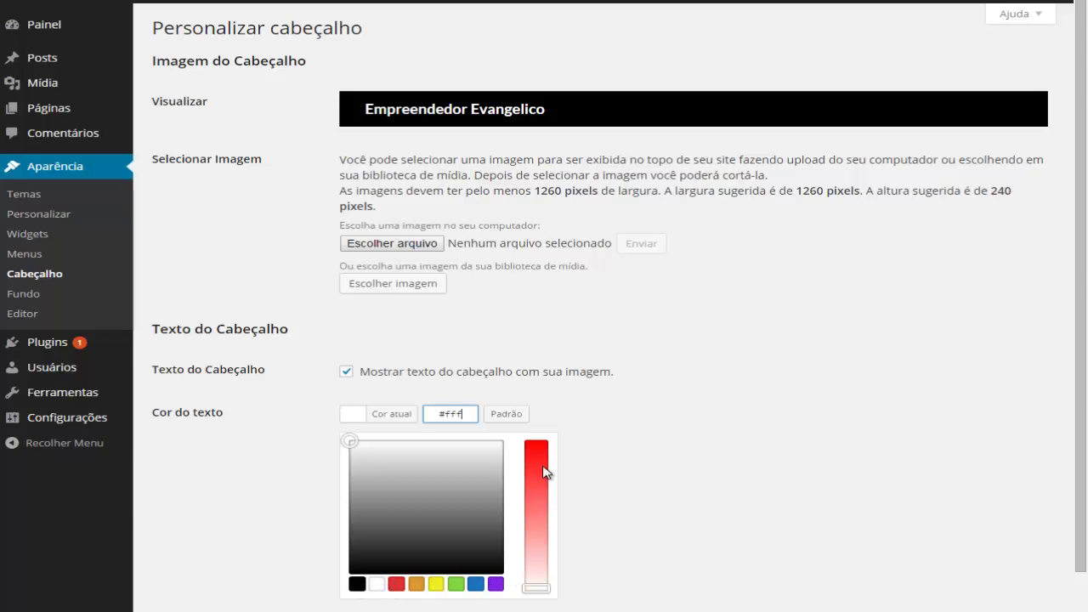
click(597, 449)
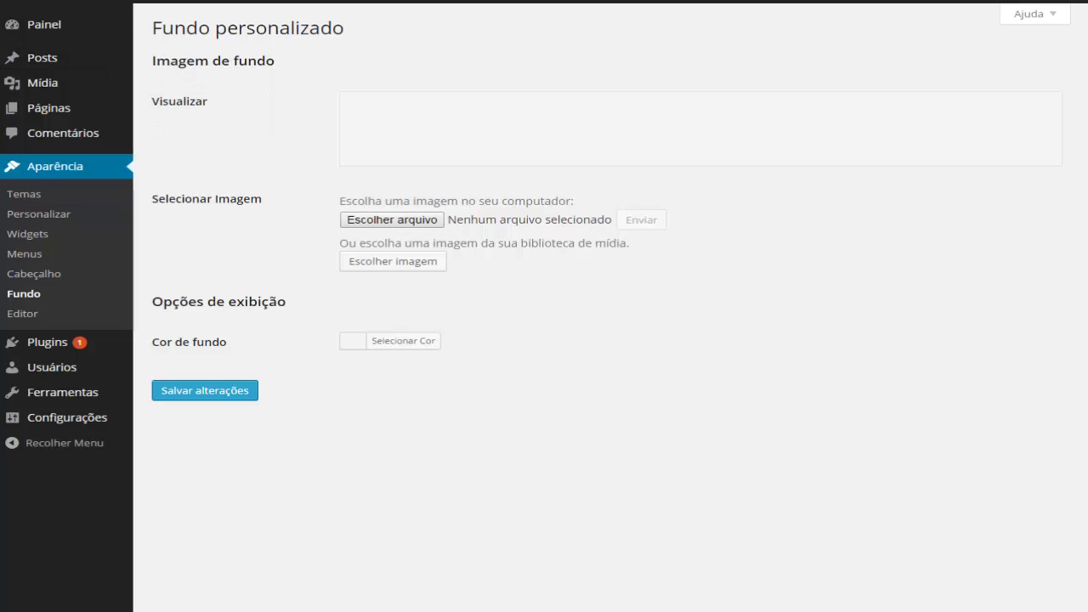
Set the site's custom background colour to purple #8224e3 and save the change
click(212, 2)
click(388, 344)
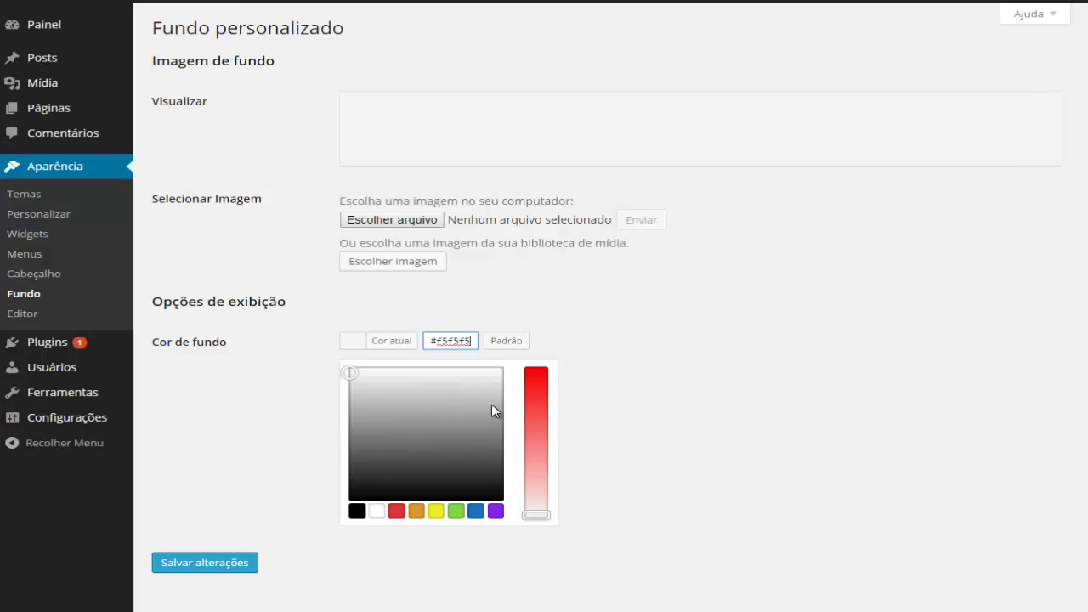
click(496, 512)
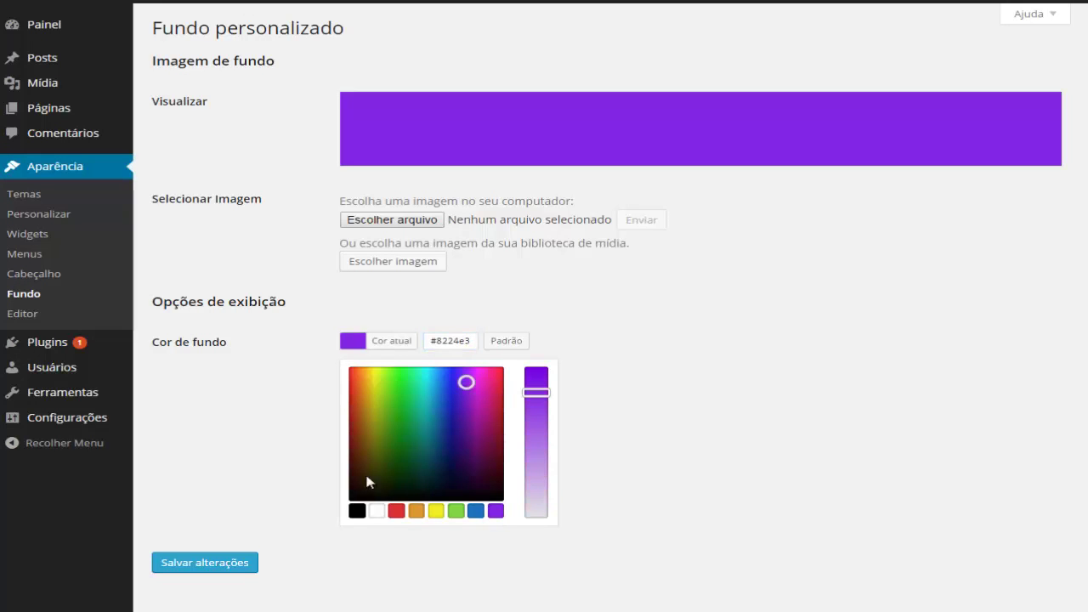
click(287, 463)
click(211, 395)
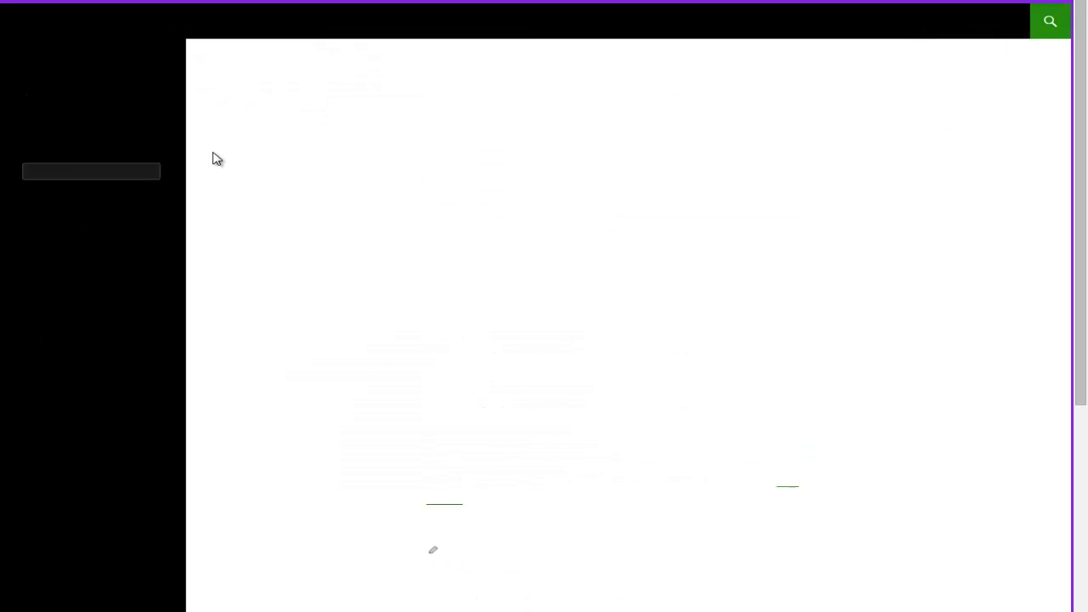
Check the background colour on the public site's Página de Exemplo and return to the Fundo page
scroll(182, 330, down, 2)
scroll(185, 328, down, 4)
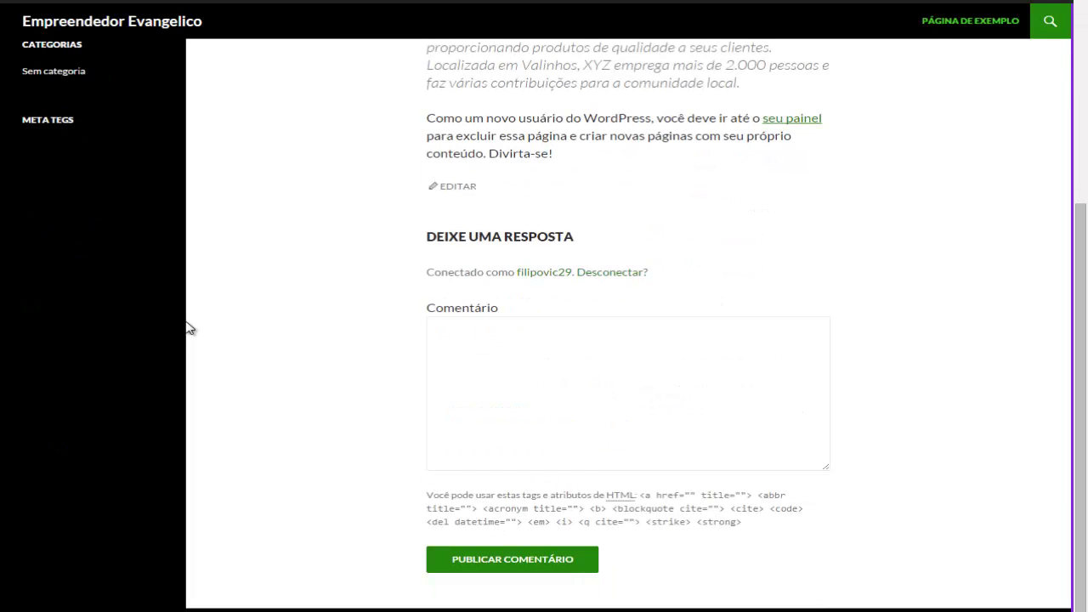
scroll(113, 363, up, 6)
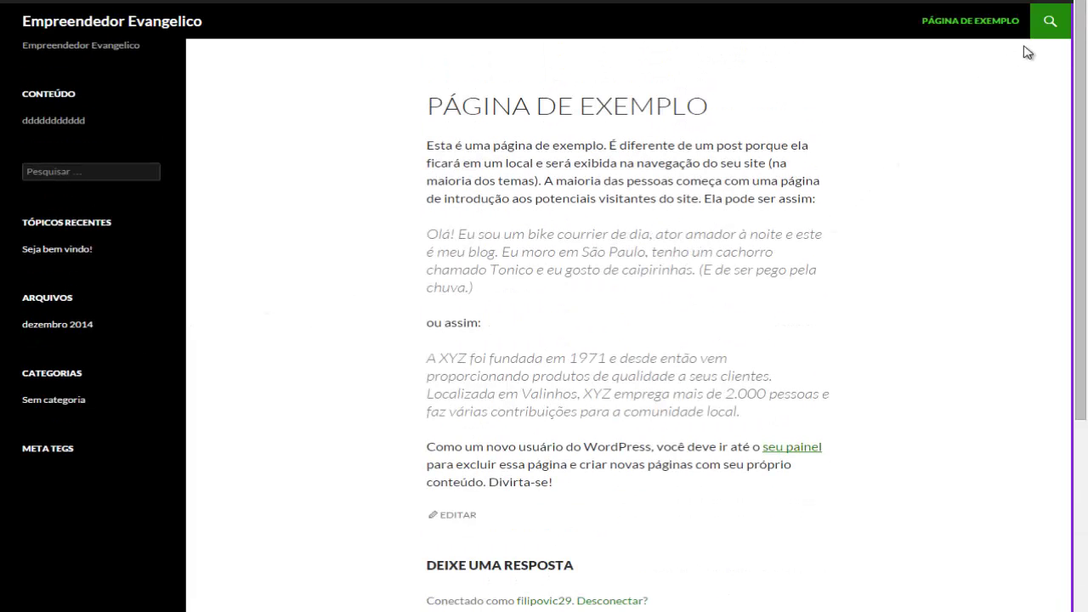
scroll(1072, 108, down, 6)
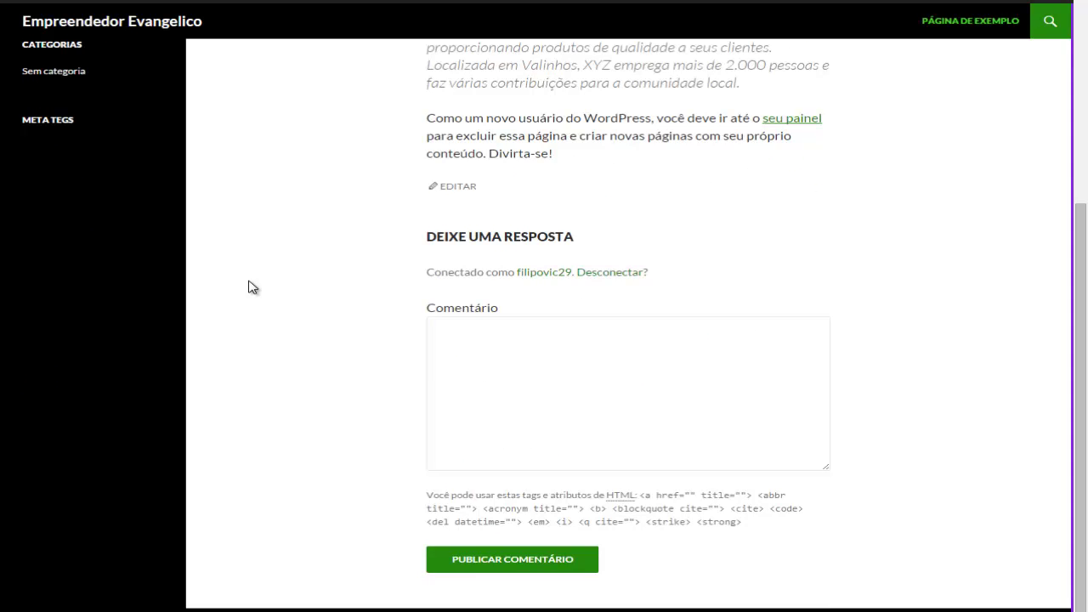
scroll(1086, 239, up, 5)
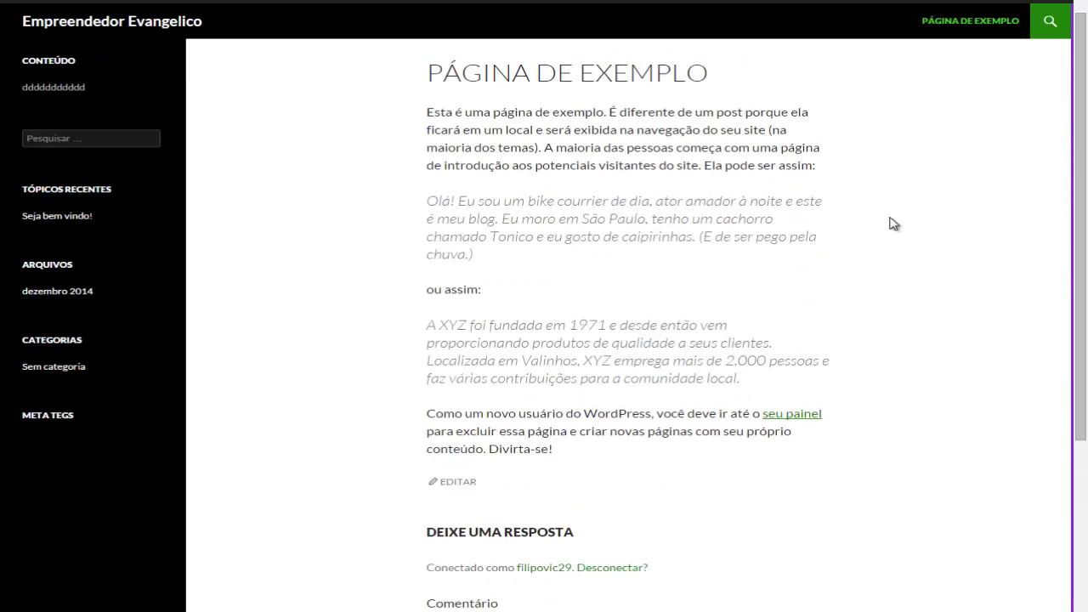
key(F5)
key(ctrl+Tab)
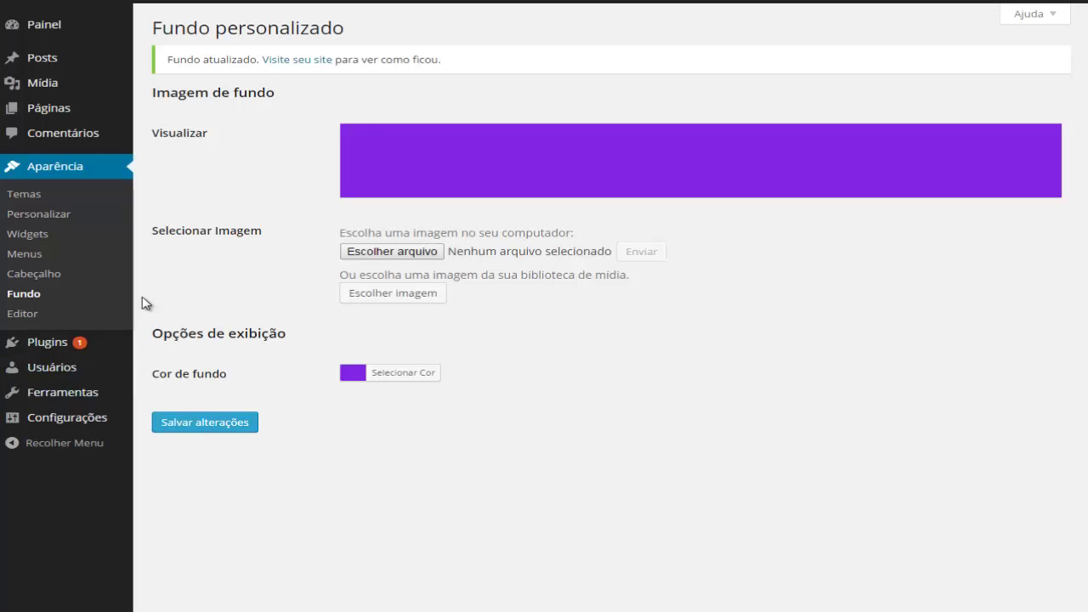
Open the theme editor and look through the Twenty Fourteen stylesheet, style.css
click(21, 315)
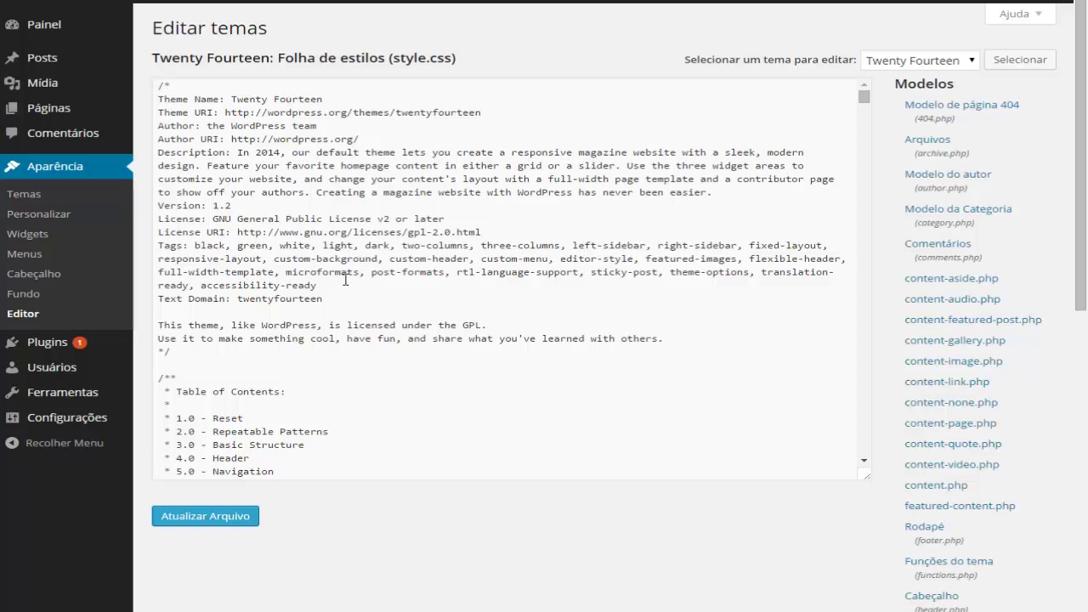
scroll(278, 172, down, 10)
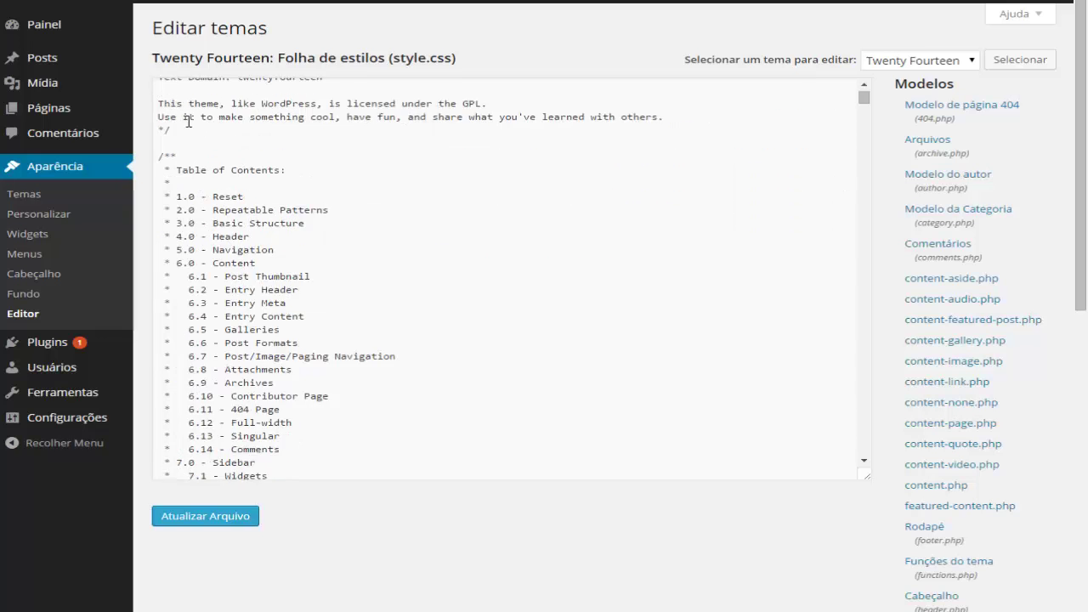
scroll(348, 220, down, 9)
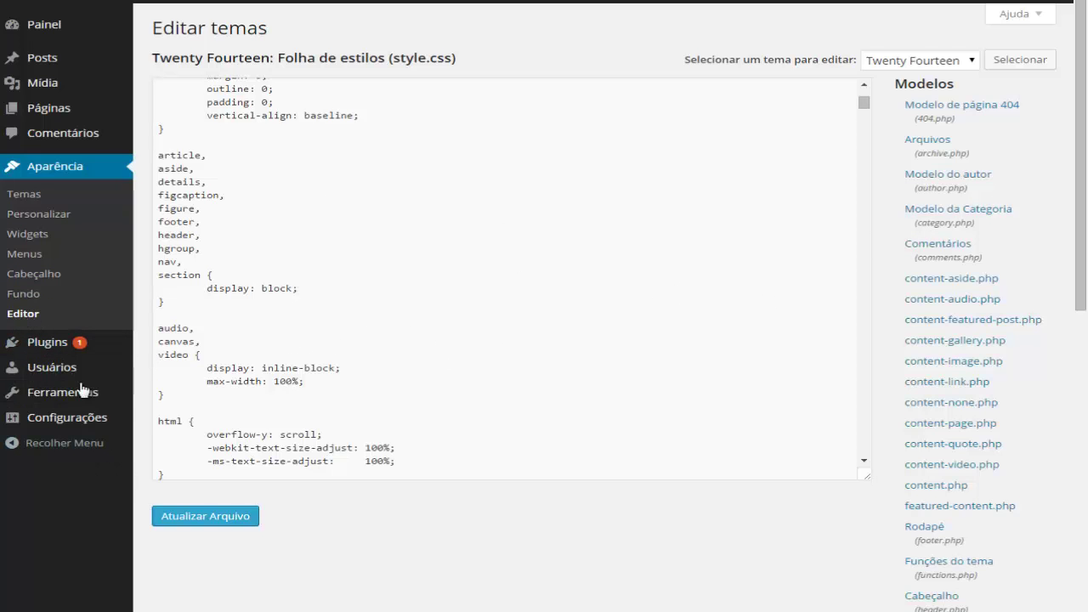
Open the list of installed plugins and review its entries
mouse_move(49, 351)
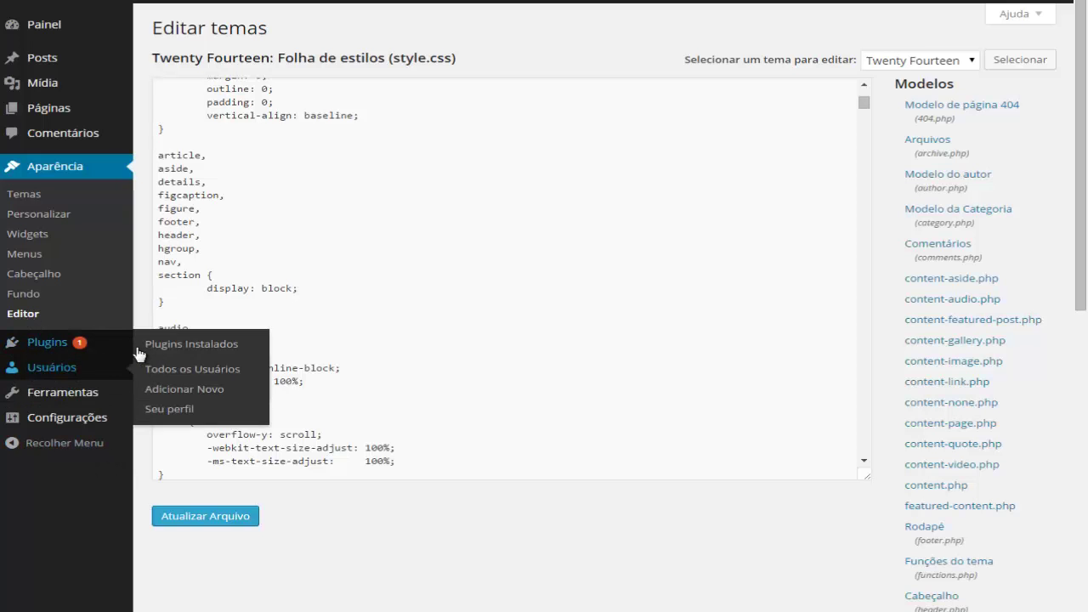
click(193, 344)
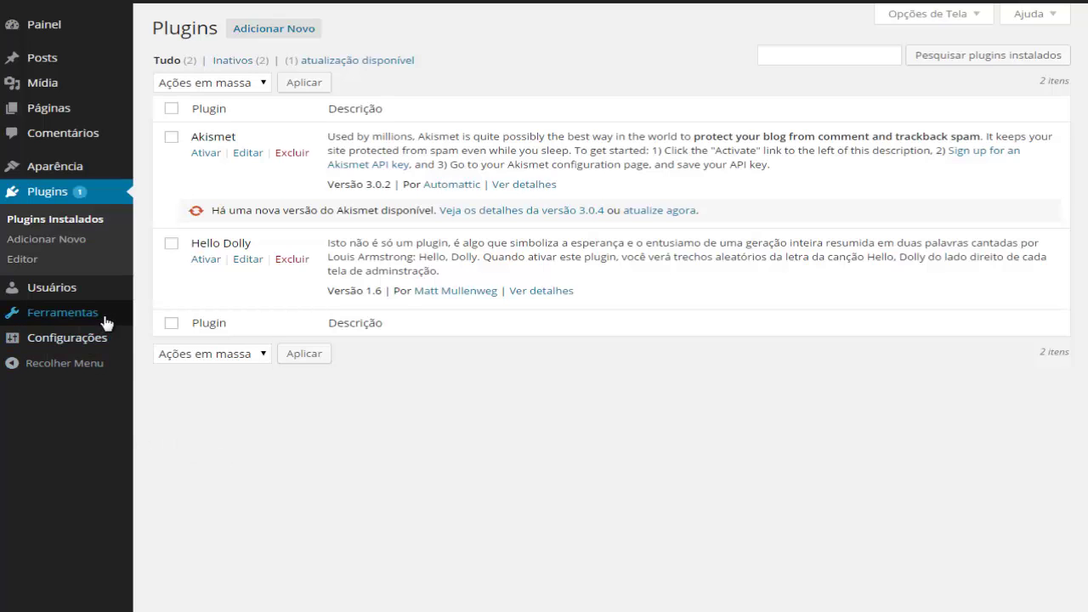
mouse_move(51, 313)
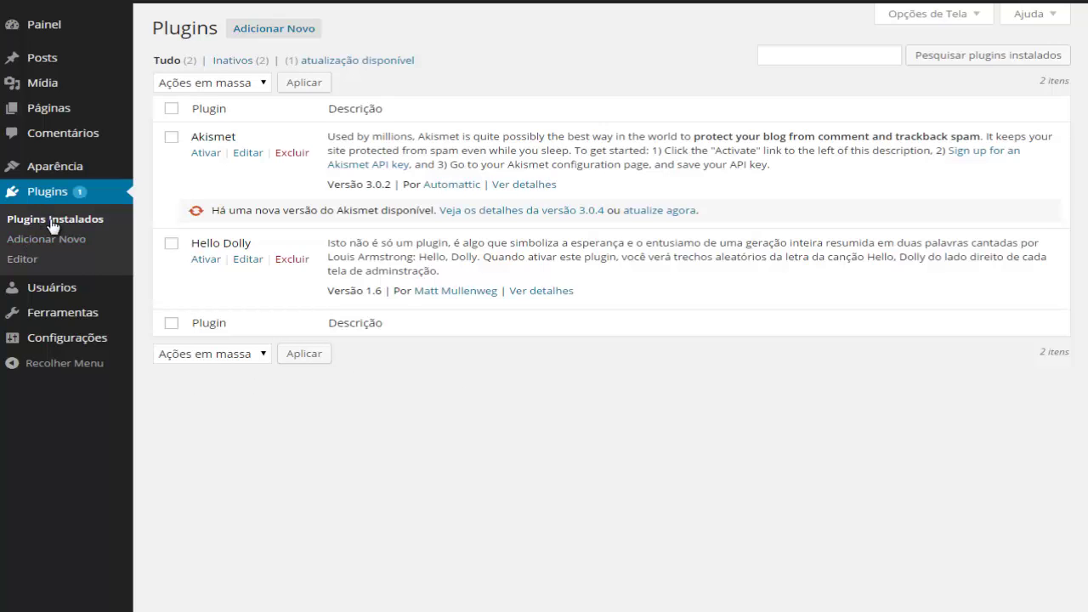
Activate the Hello Dolly plugin and deactivate it again
click(171, 244)
click(171, 244)
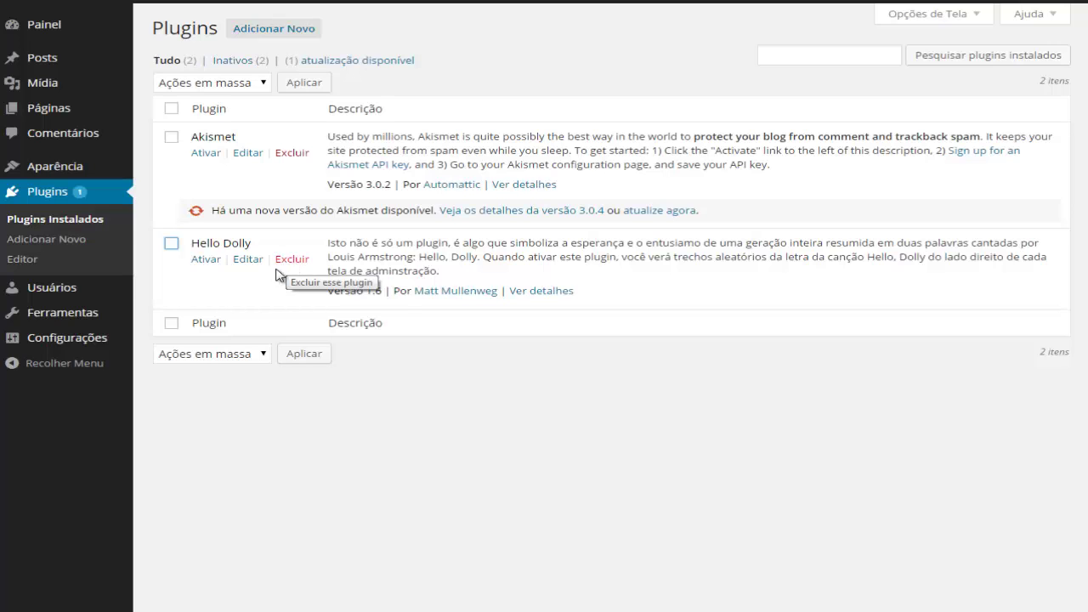
click(202, 261)
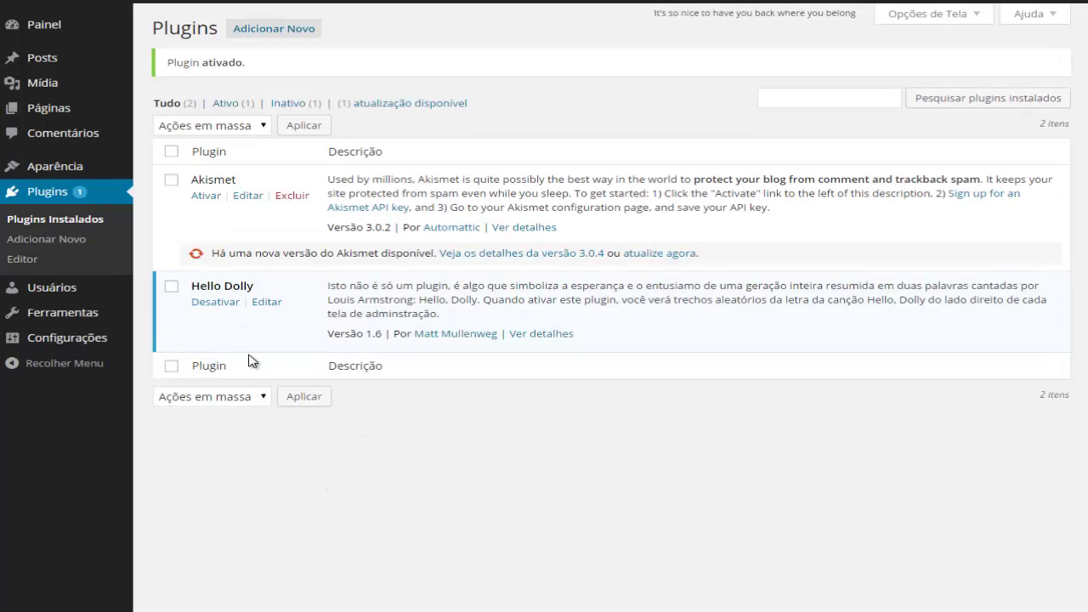
click(215, 303)
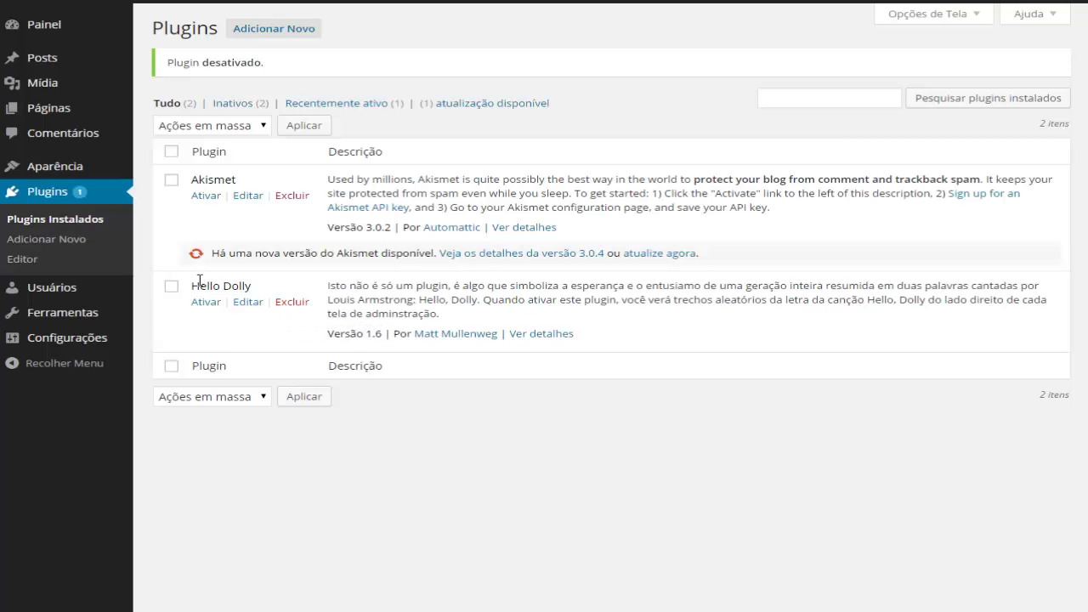
Delete the Hello Dolly plugin and confirm the removal of its files
click(290, 303)
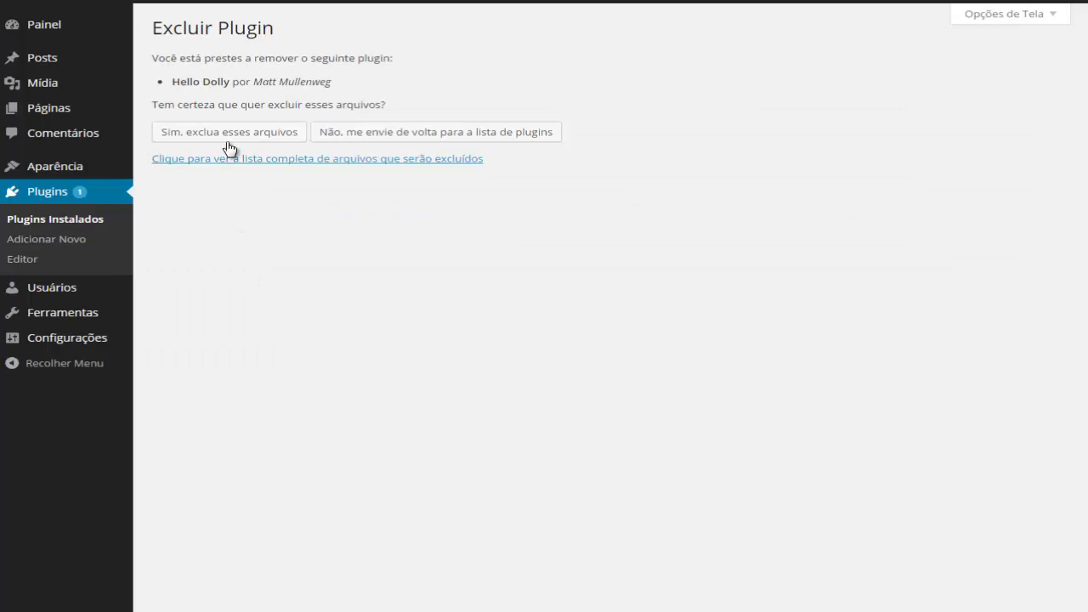
click(228, 139)
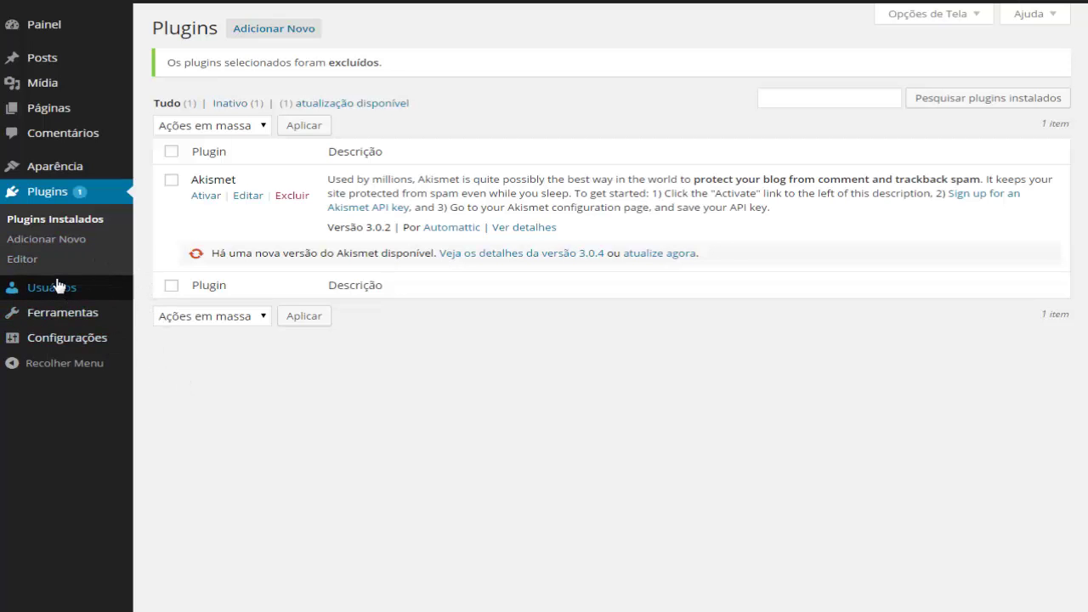
Open the form for adding a new user and examine the roles offered under Função, leaving Assinante selected
mouse_move(58, 291)
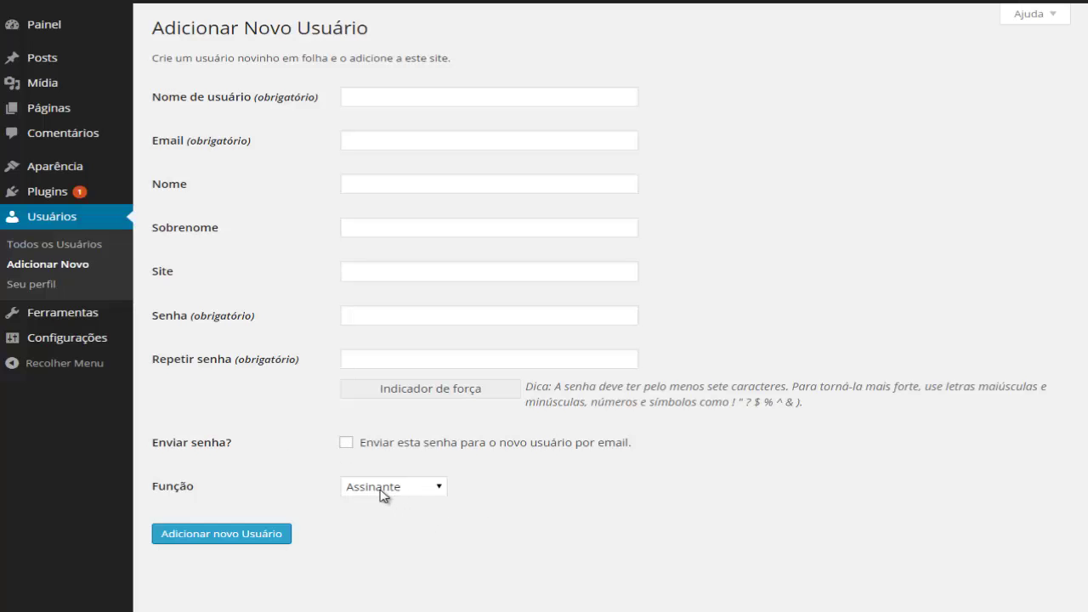
click(439, 487)
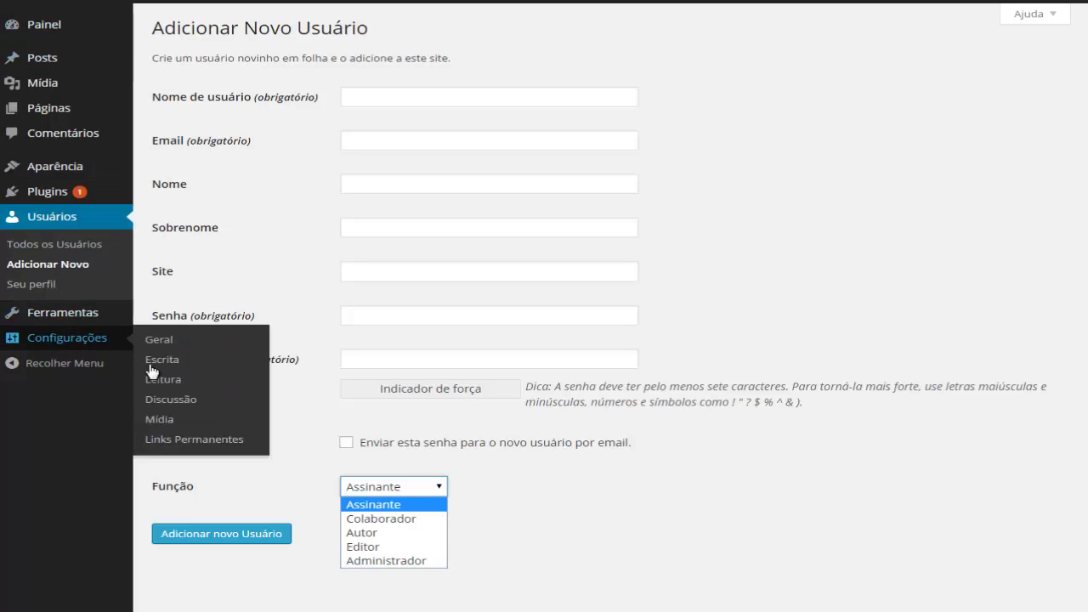
mouse_move(68, 109)
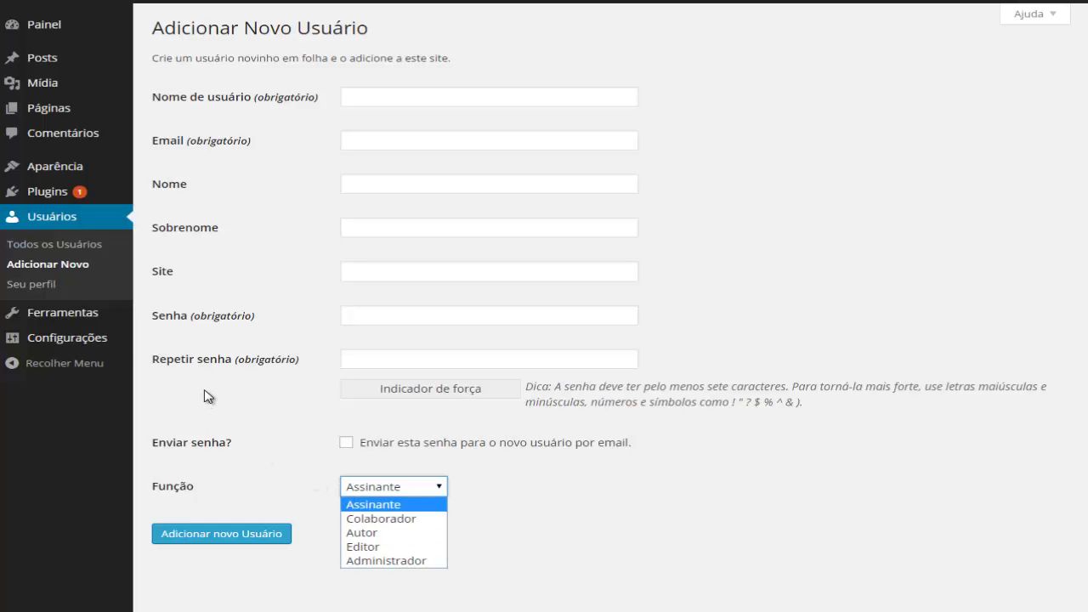
mouse_move(120, 91)
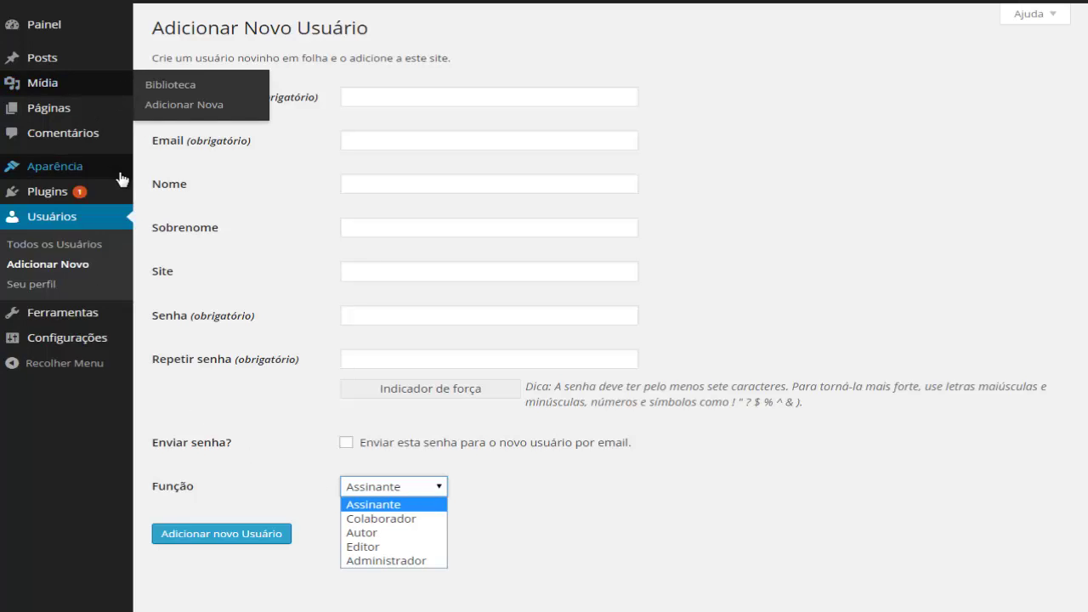
mouse_move(122, 178)
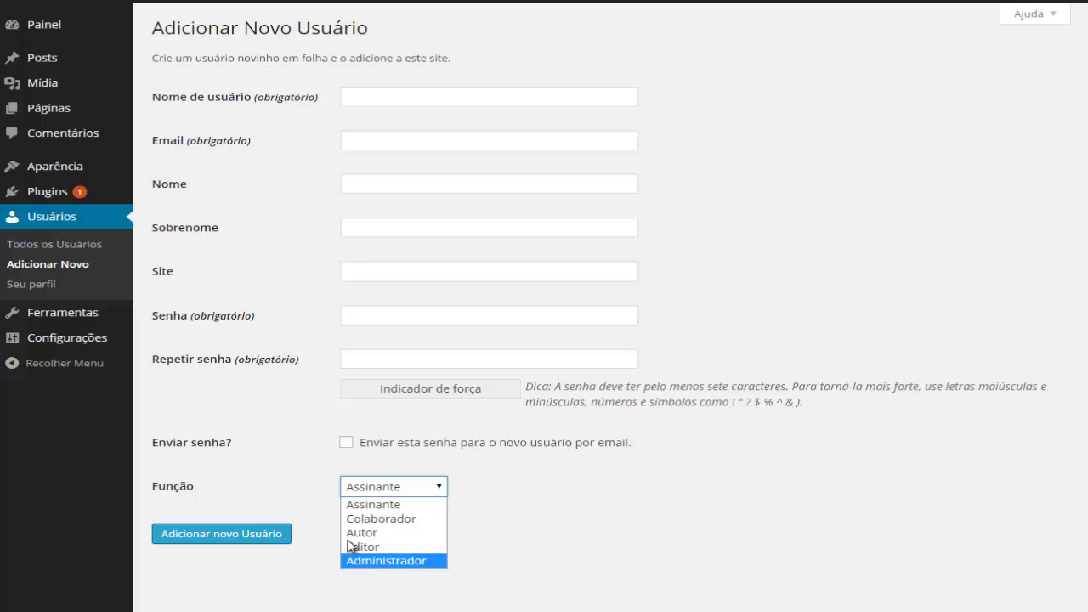
click(271, 412)
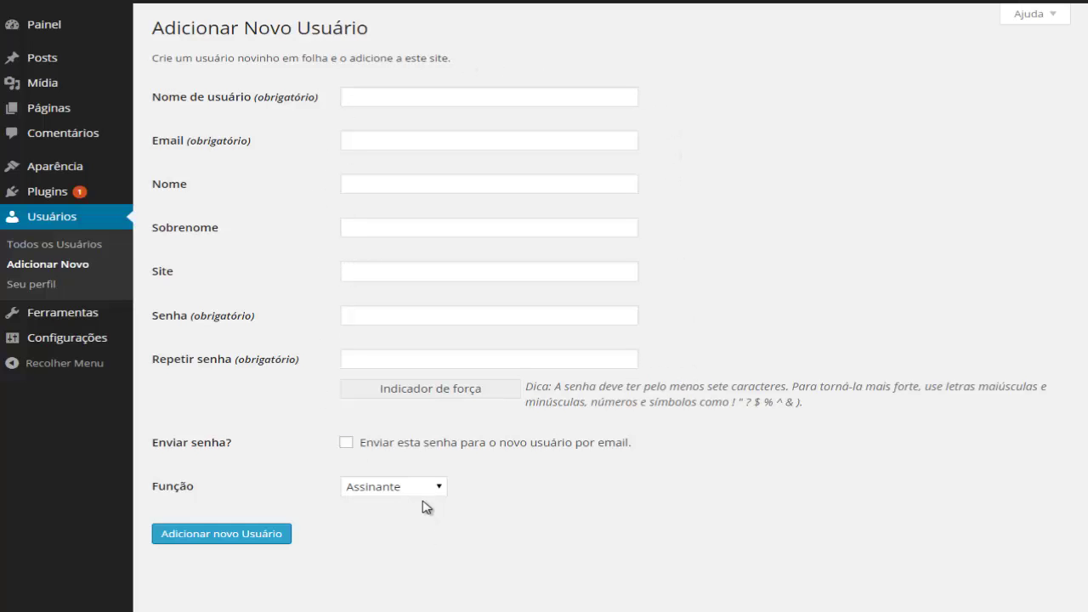
click(400, 487)
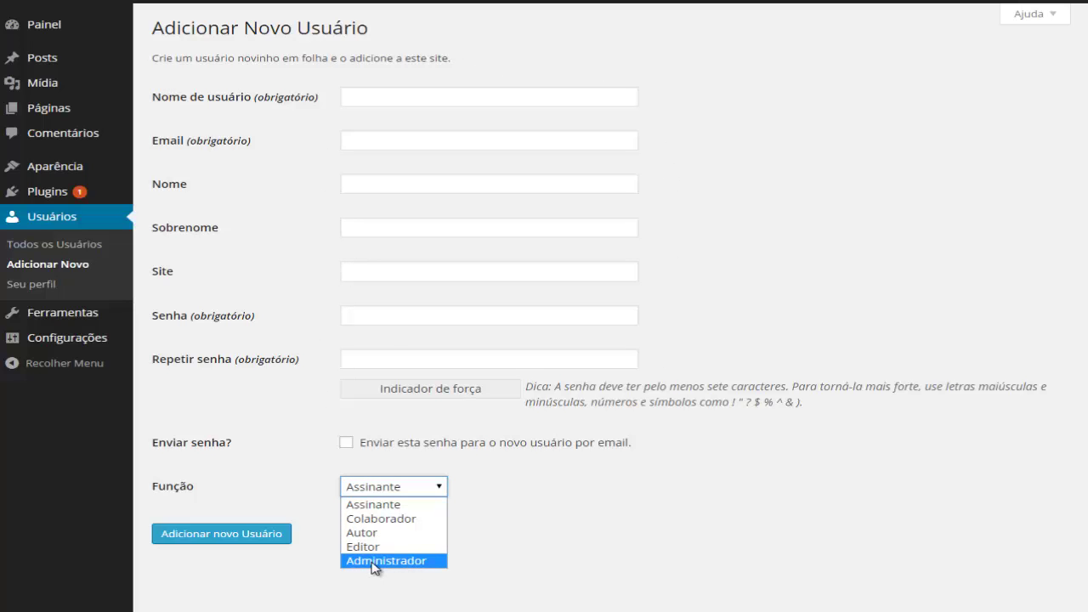
click(313, 483)
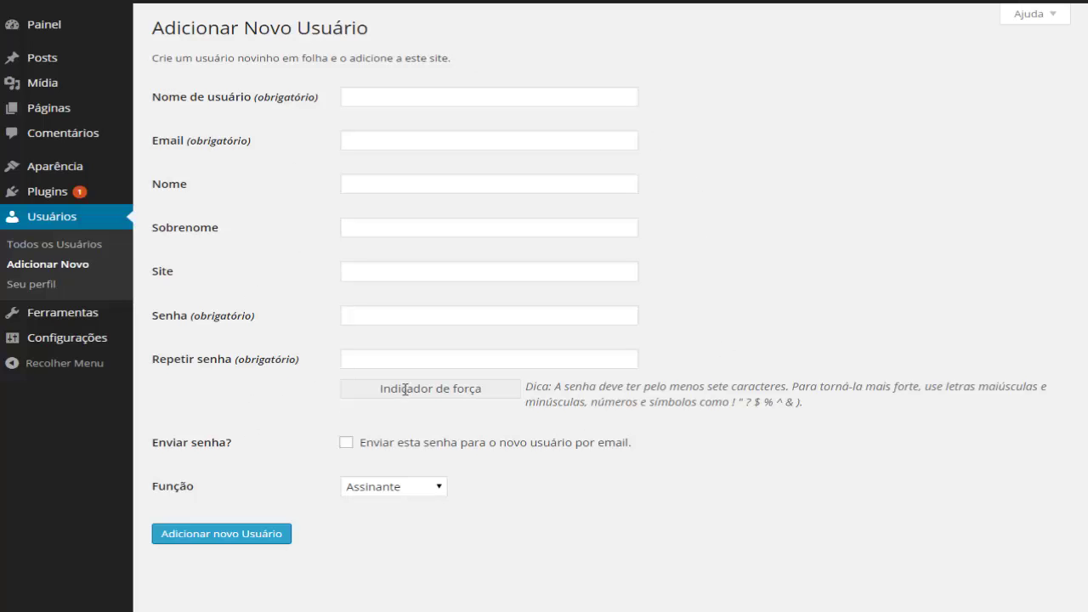
click(406, 486)
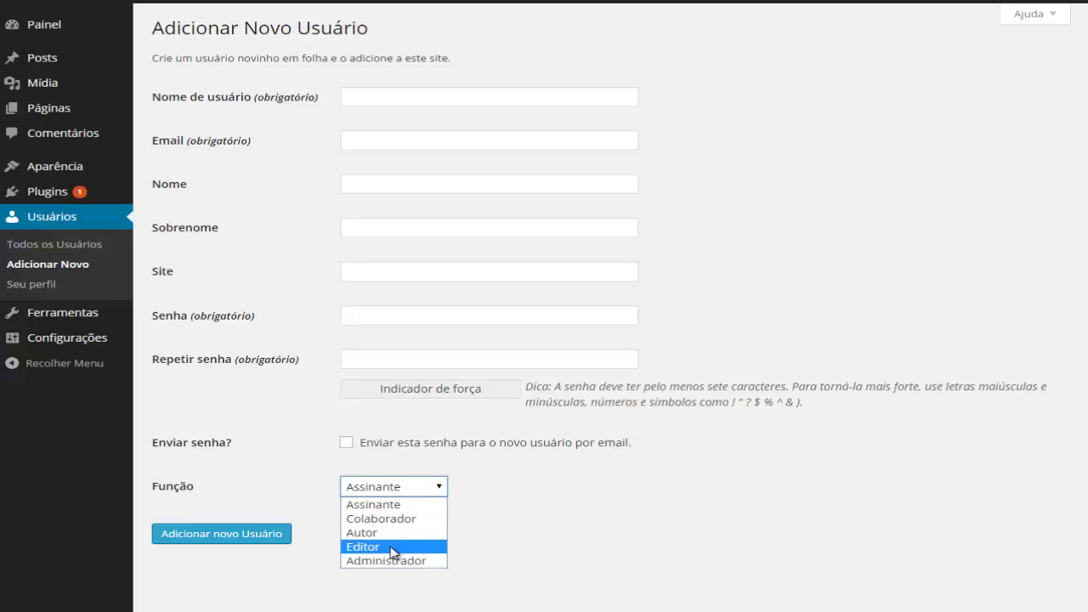
click(275, 476)
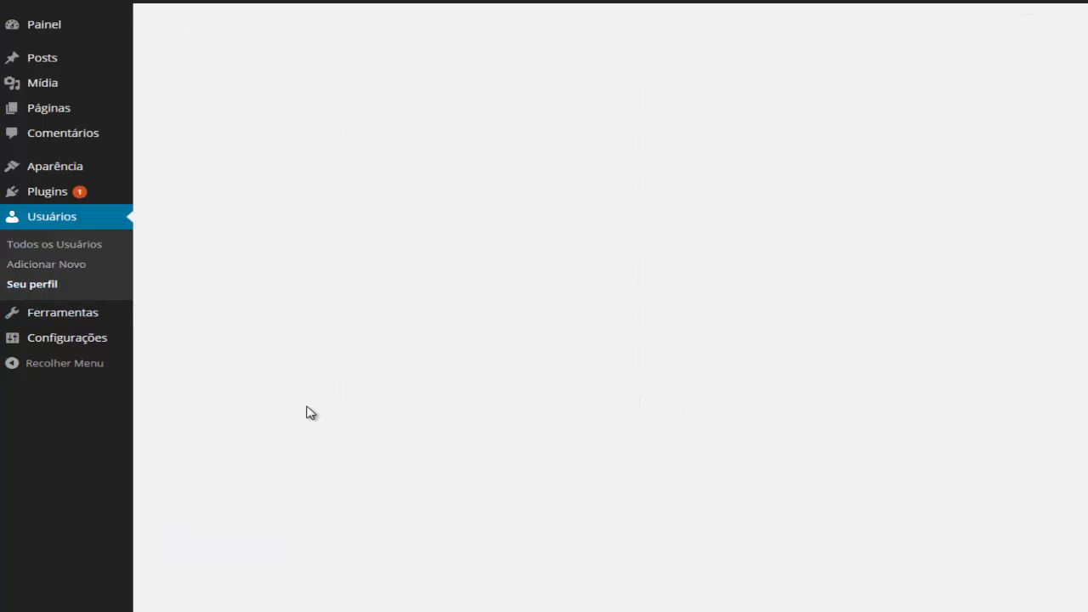
Look through your own user profile, including the public display name choices, contact information, biography and new password fields
scroll(270, 433, down, 2)
scroll(275, 425, down, 4)
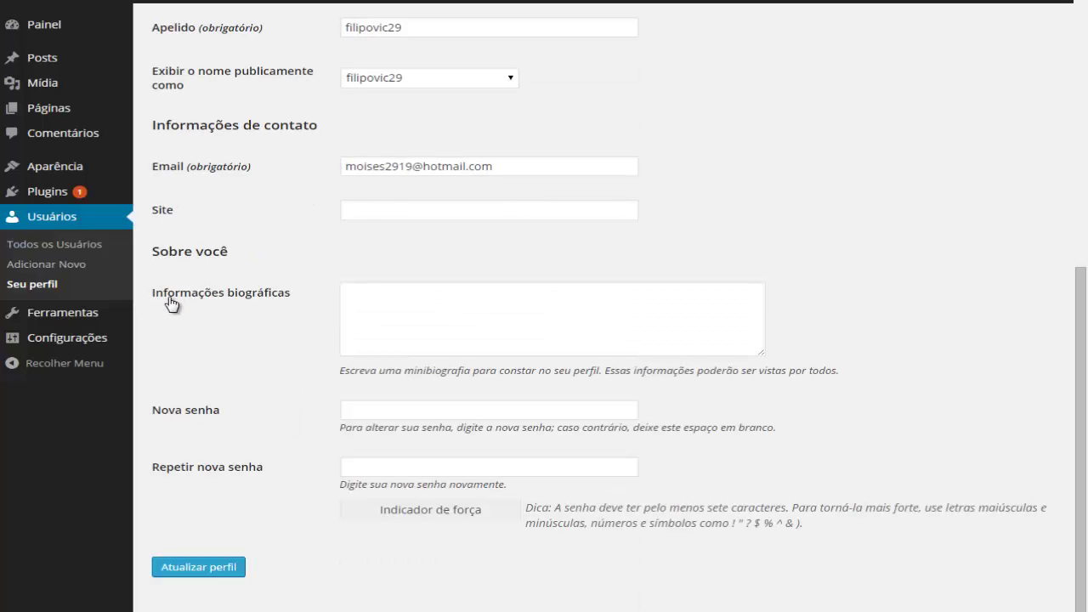
scroll(272, 285, up, 2)
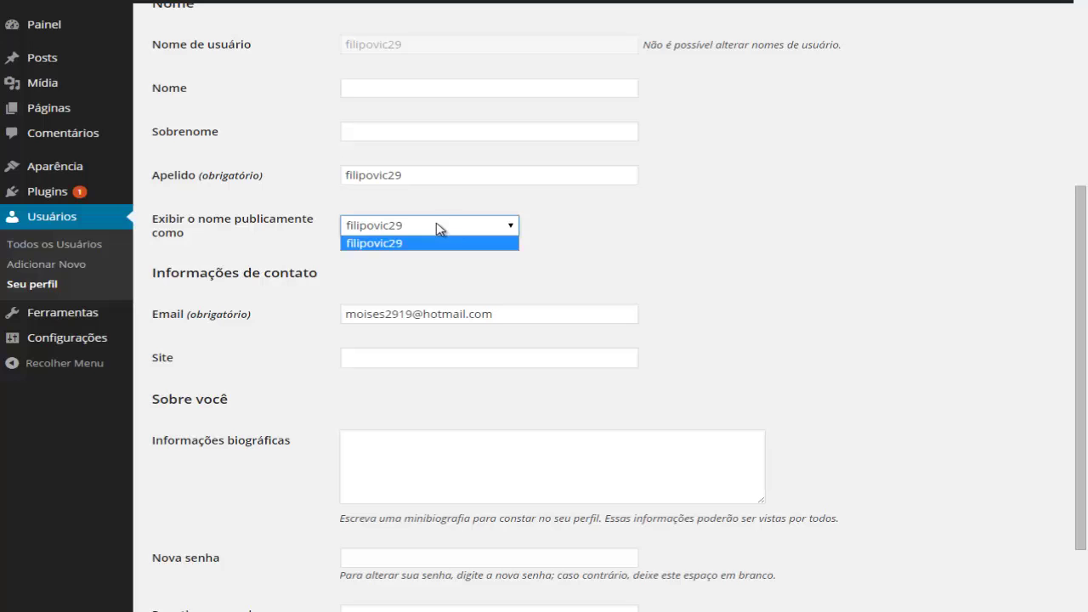
click(252, 235)
scroll(238, 211, up, 1)
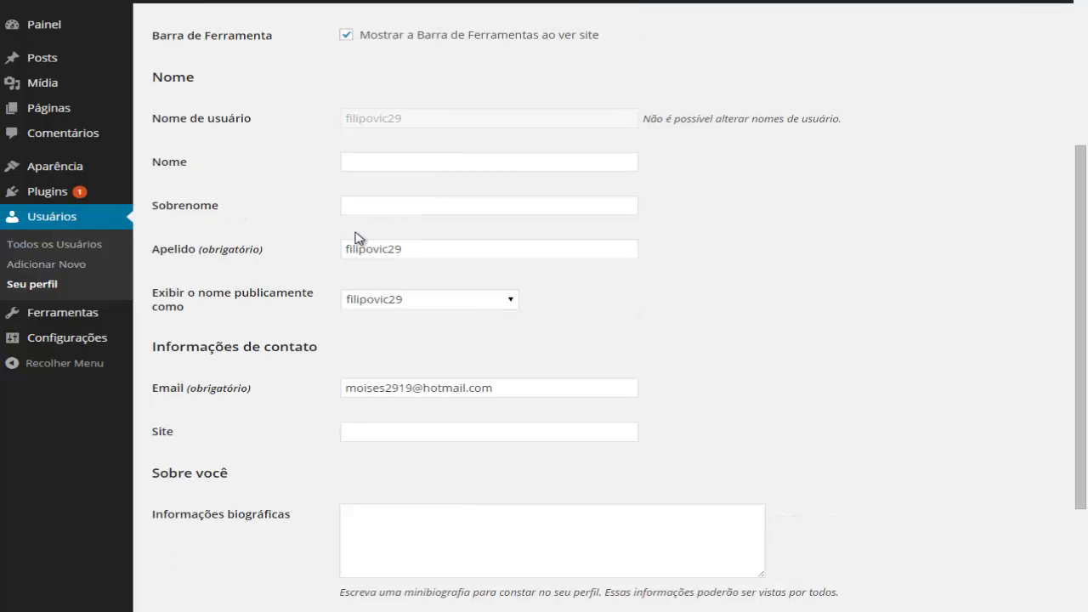
scroll(204, 202, up, 1)
scroll(213, 249, down, 4)
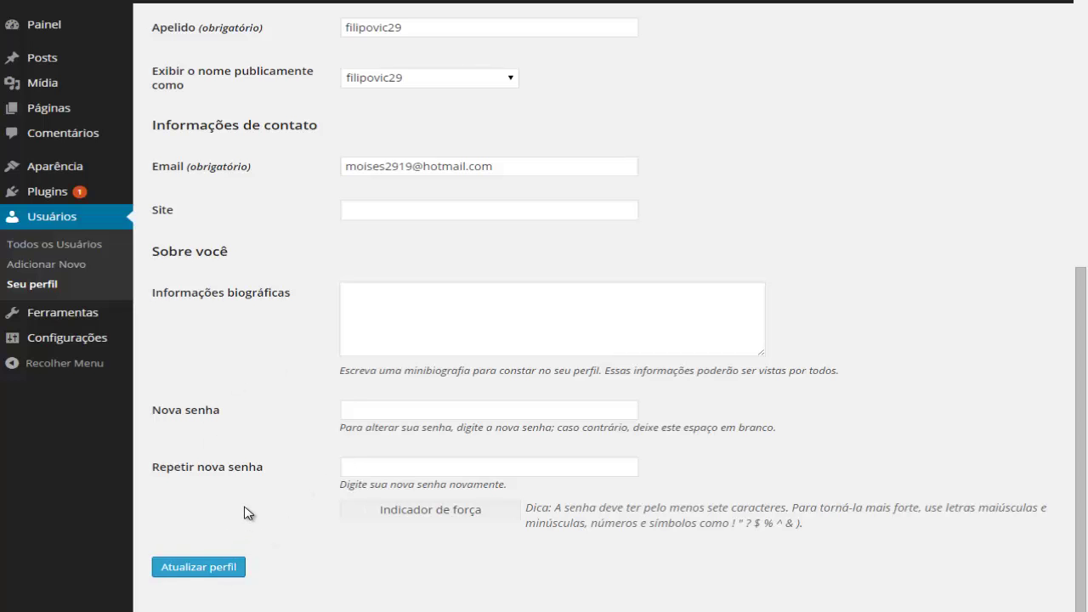
scroll(230, 510, up, 2)
scroll(92, 334, down, 2)
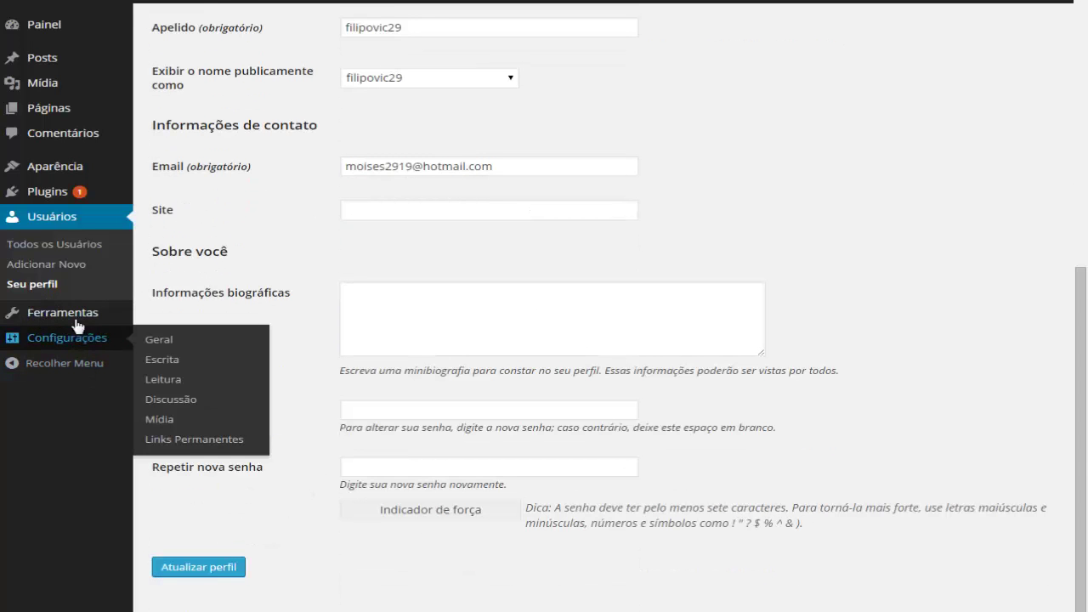
Review the content export options under Ferramentas and the list of systems available for import
mouse_move(54, 321)
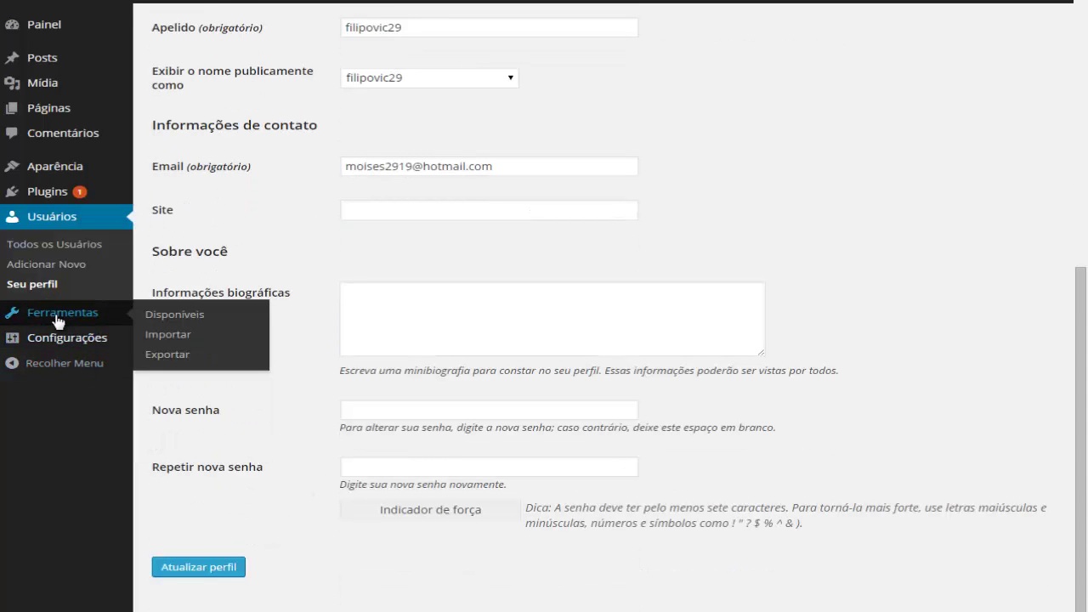
click(168, 335)
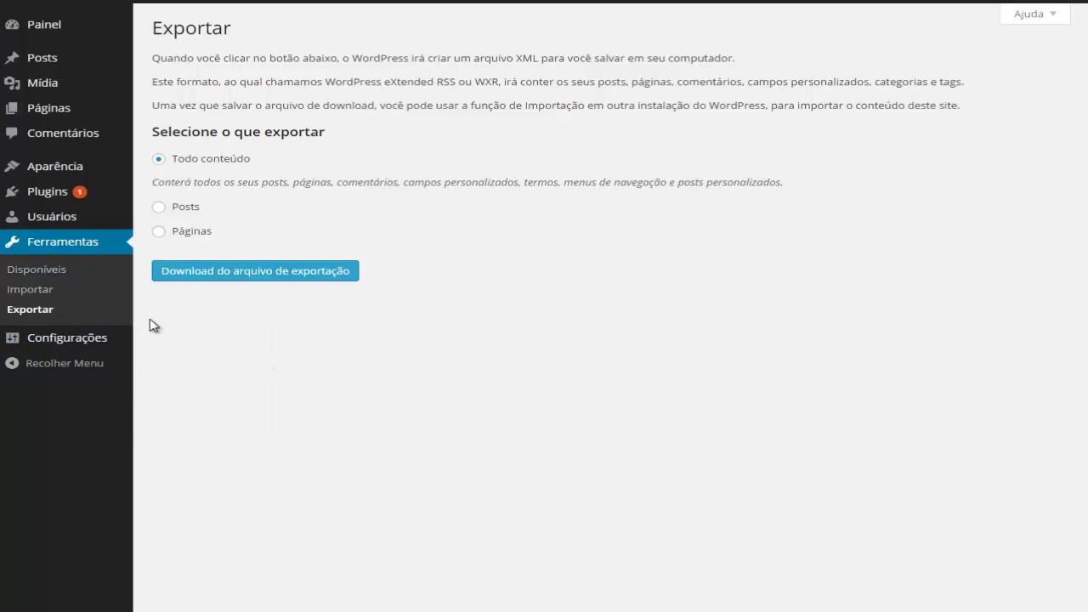
click(32, 294)
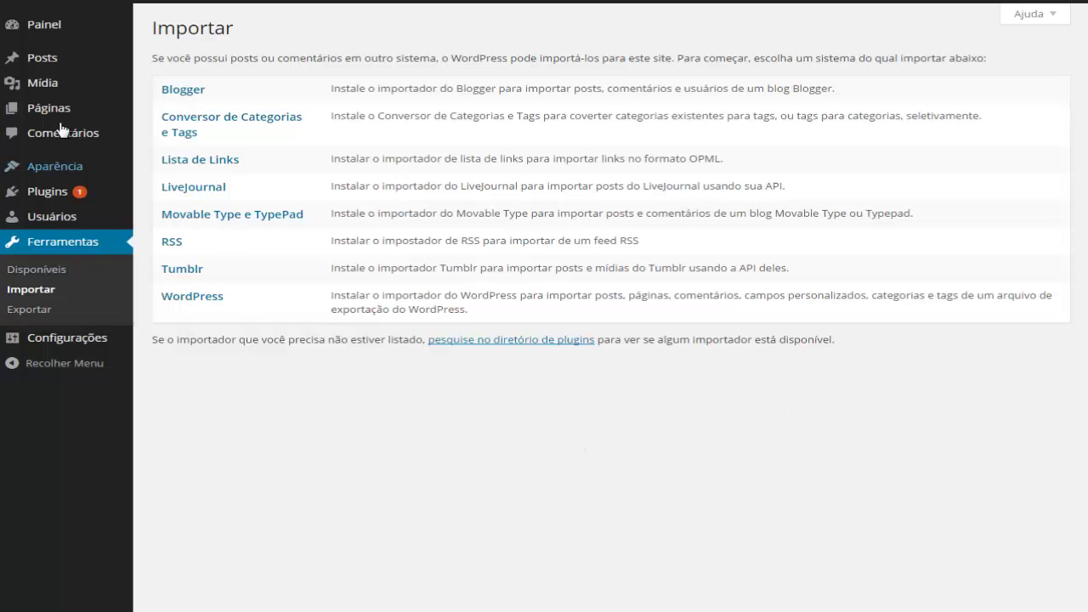
mouse_move(20, 85)
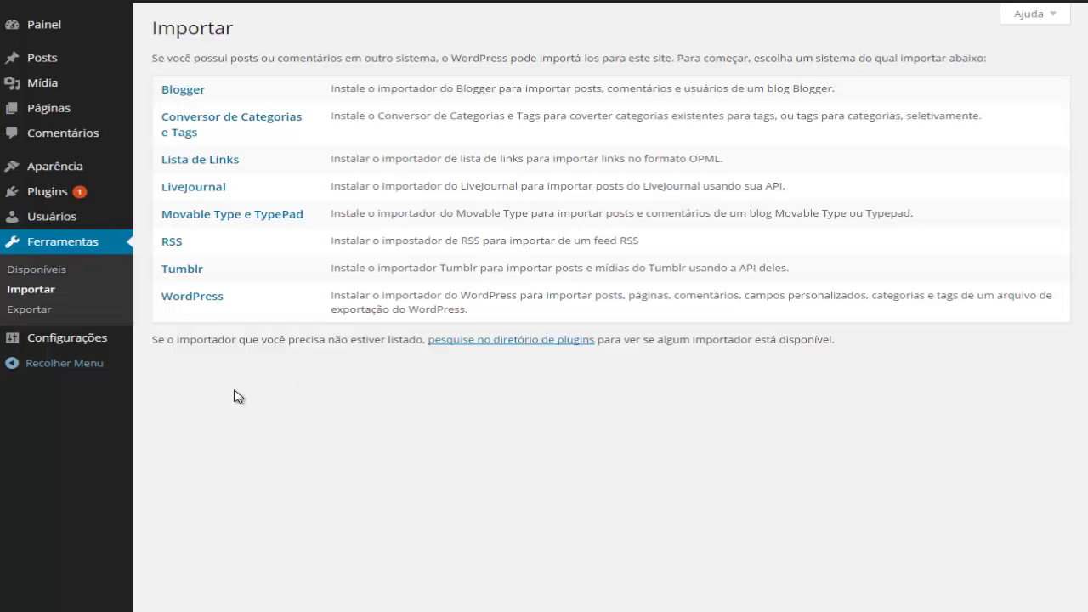
Open the general settings and review the site title, description, addresses, time zone, date and language options
mouse_move(68, 338)
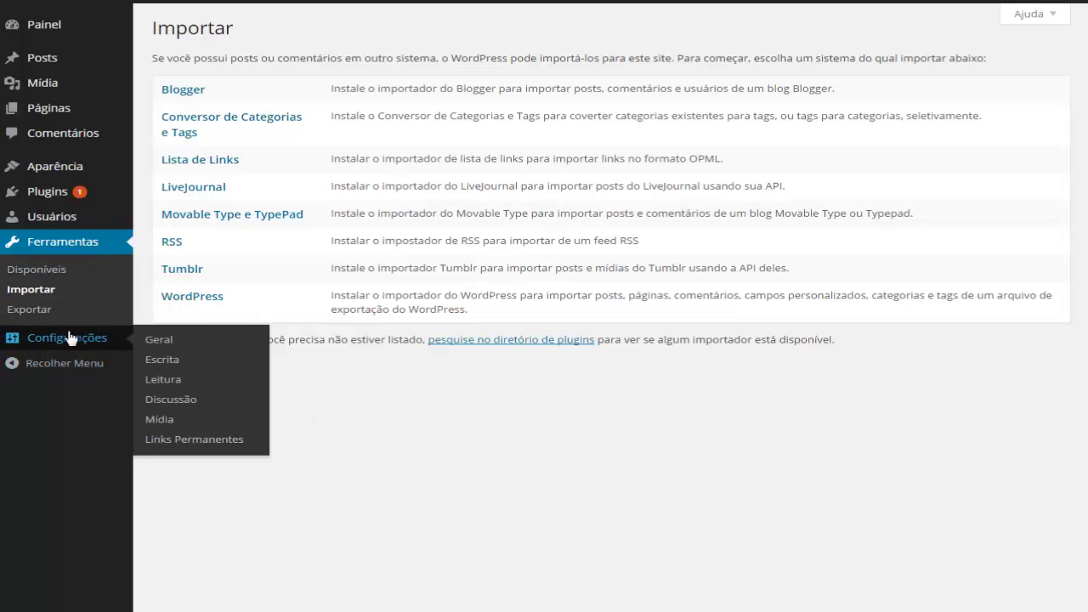
click(160, 340)
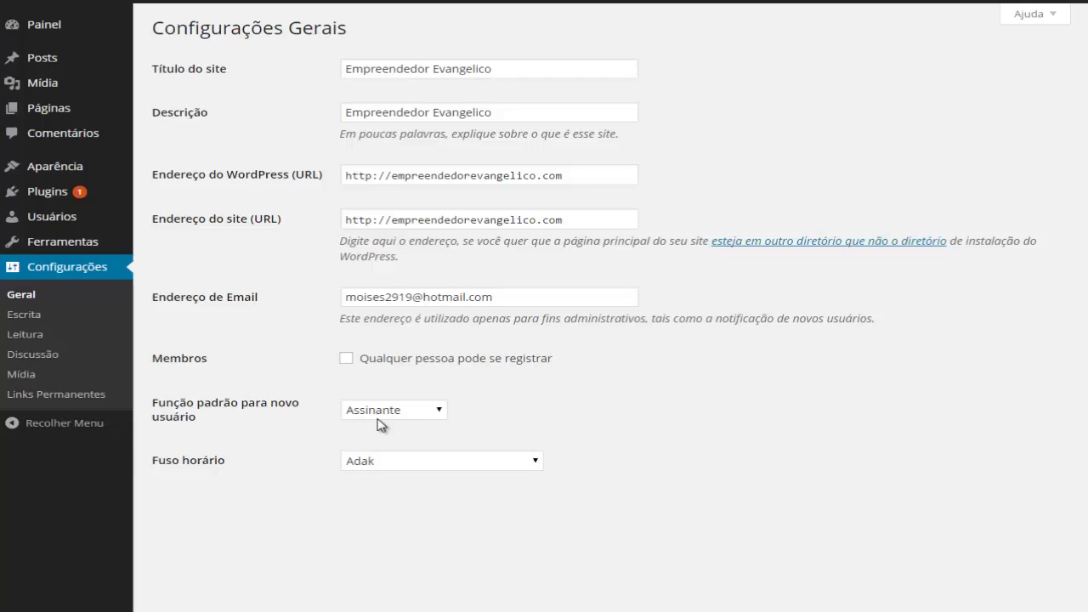
scroll(234, 219, down, 3)
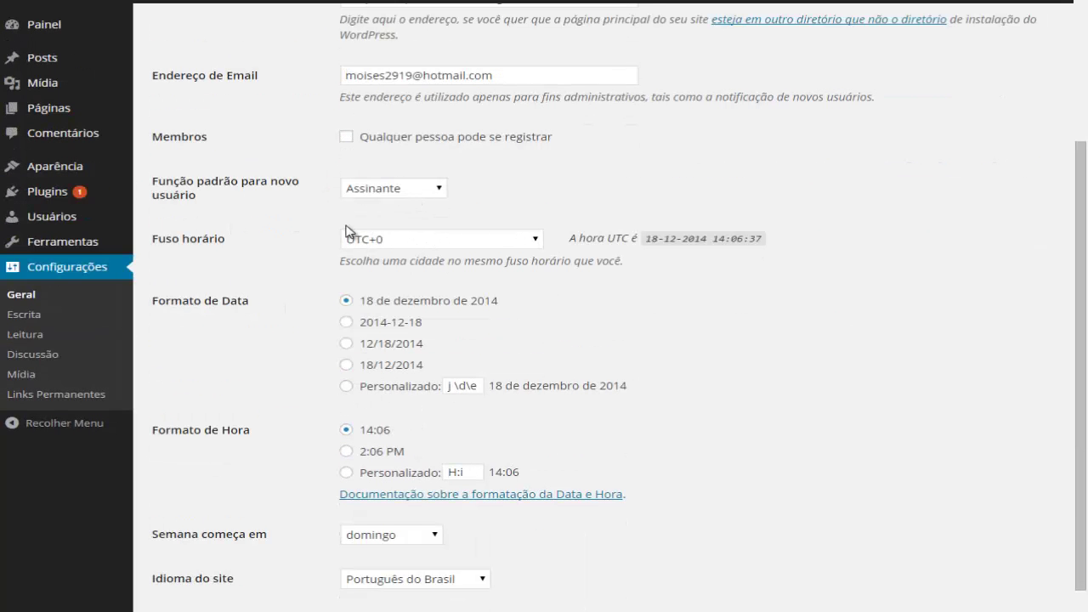
scroll(349, 231, down, 1)
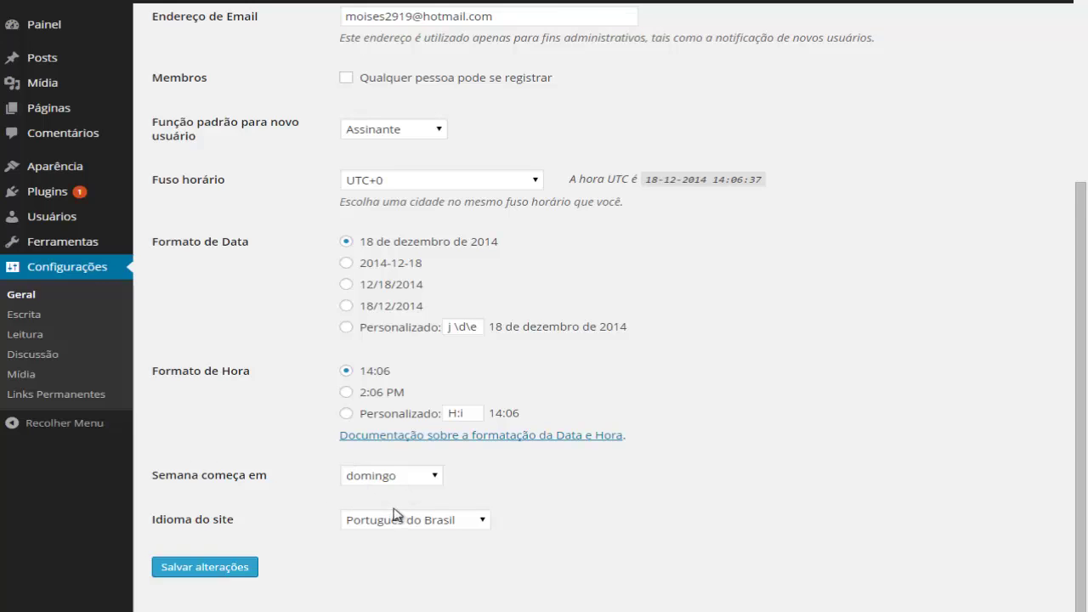
scroll(298, 500, up, 4)
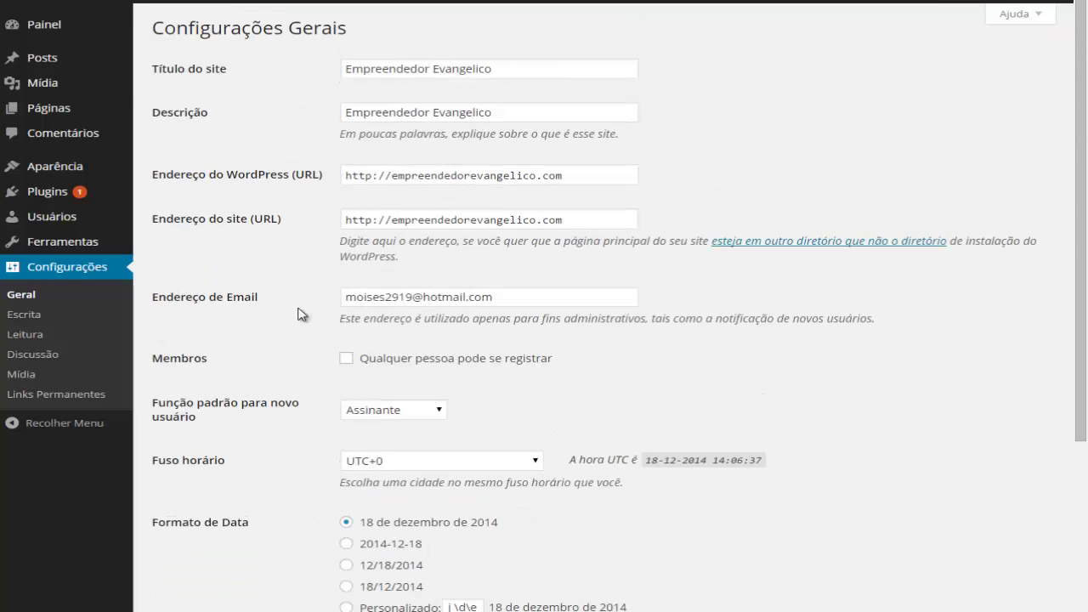
click(357, 76)
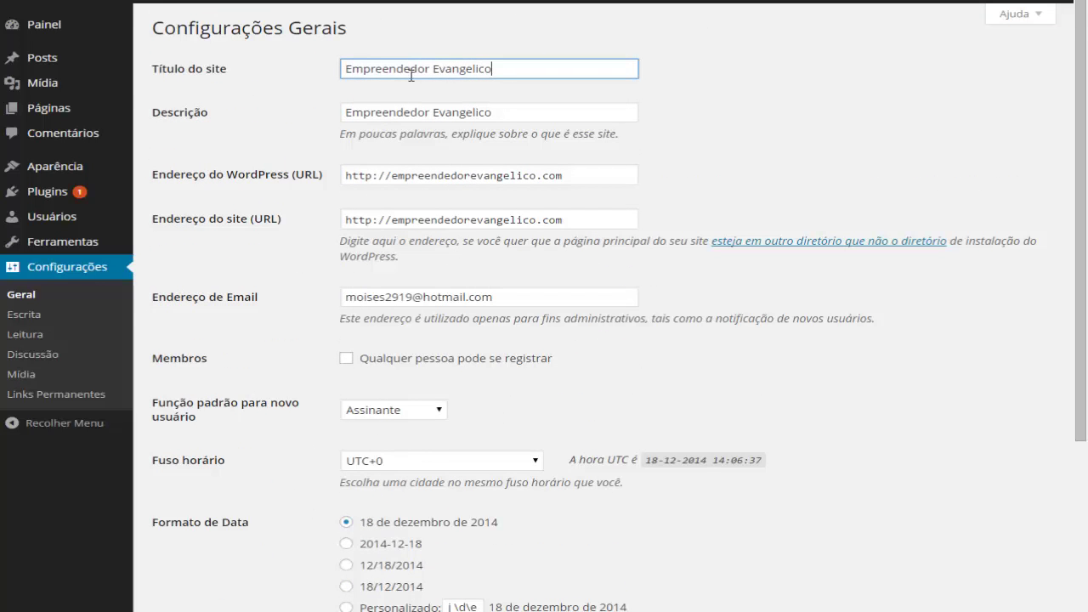
click(390, 113)
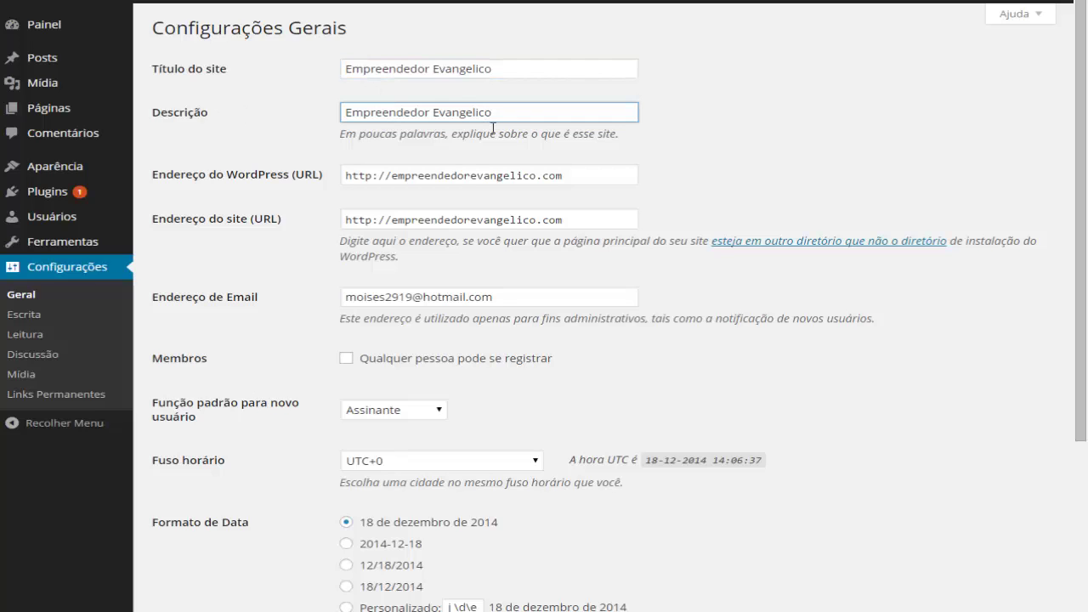
double_click(411, 68)
click(408, 108)
Open the writing settings and review the publishing options and the available default post formats, keeping Padrão
click(18, 318)
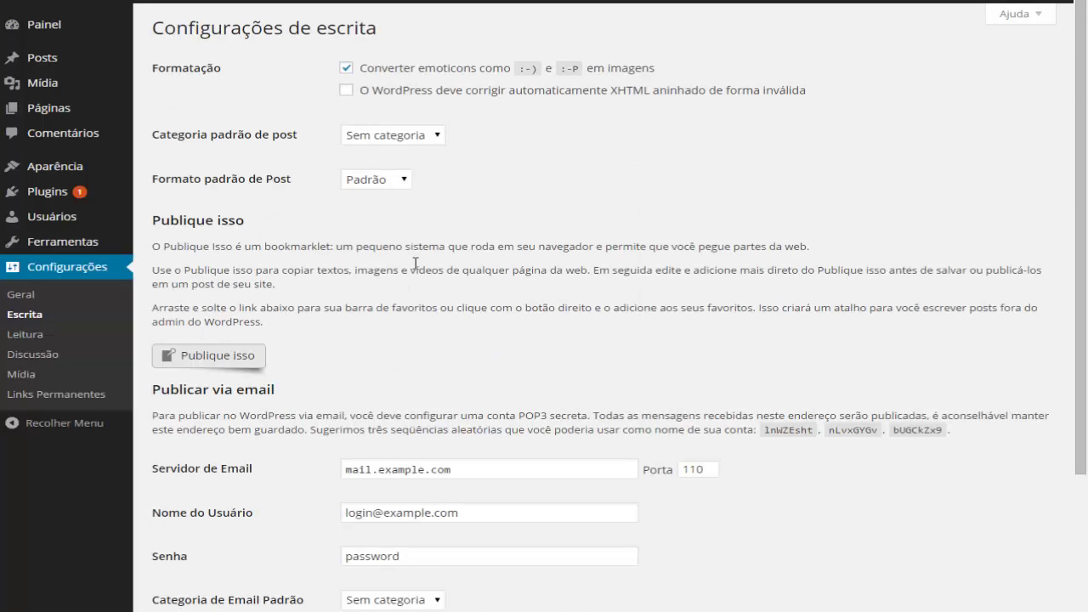
scroll(414, 263, down, 3)
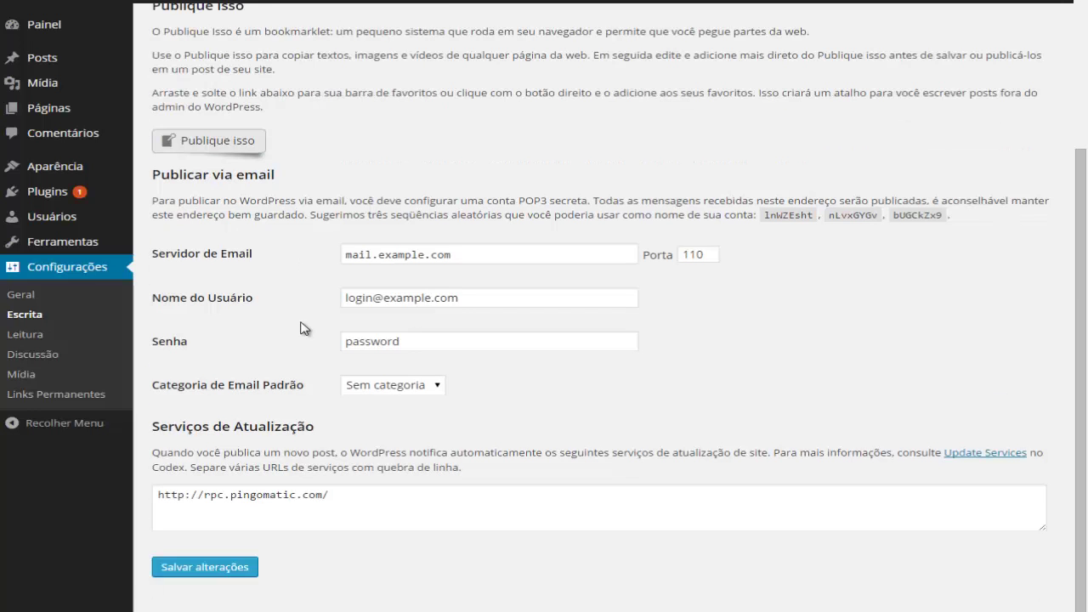
scroll(304, 328, up, 3)
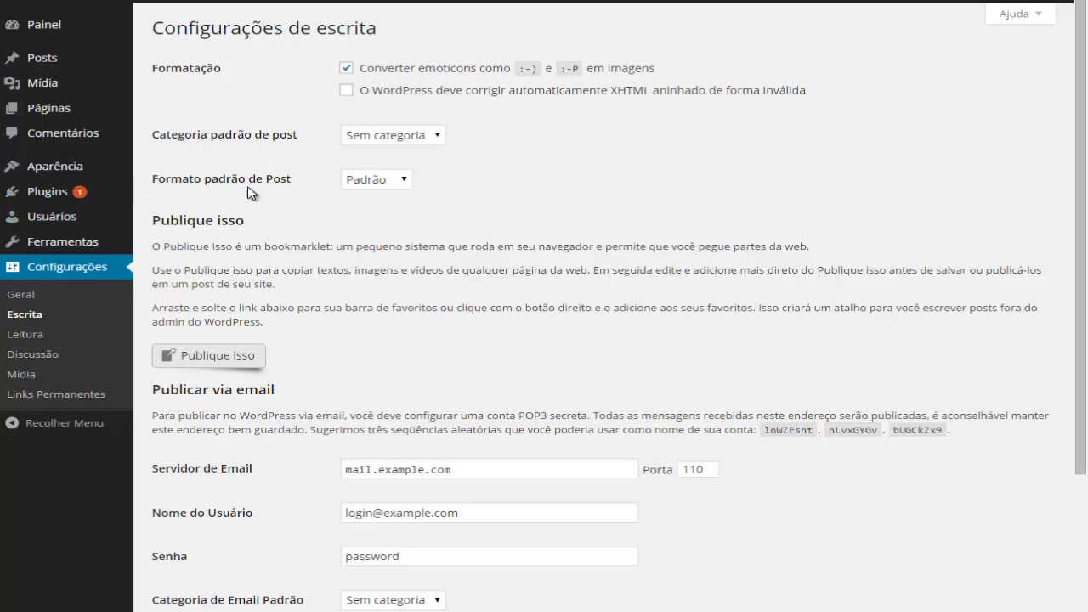
click(401, 180)
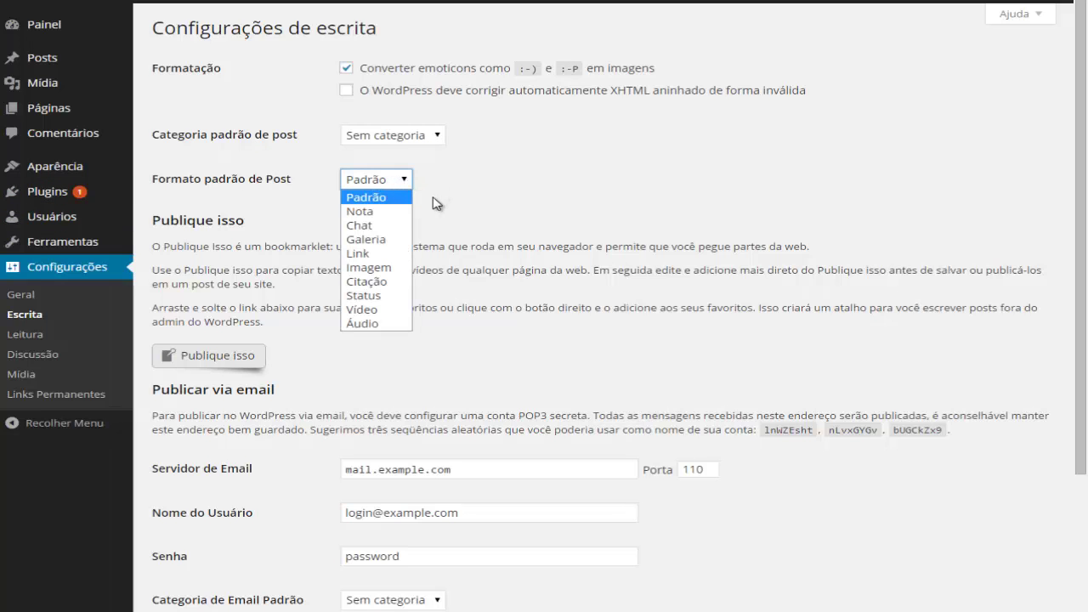
click(435, 200)
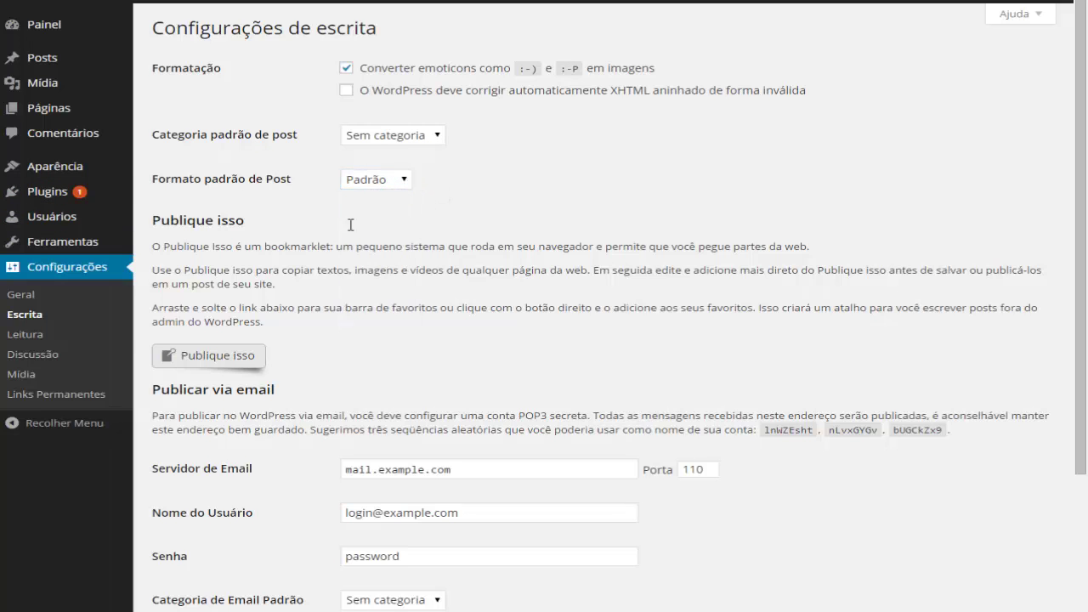
Open the reading settings and examine the limits for posts per blog page and items in RSS feeds
click(26, 334)
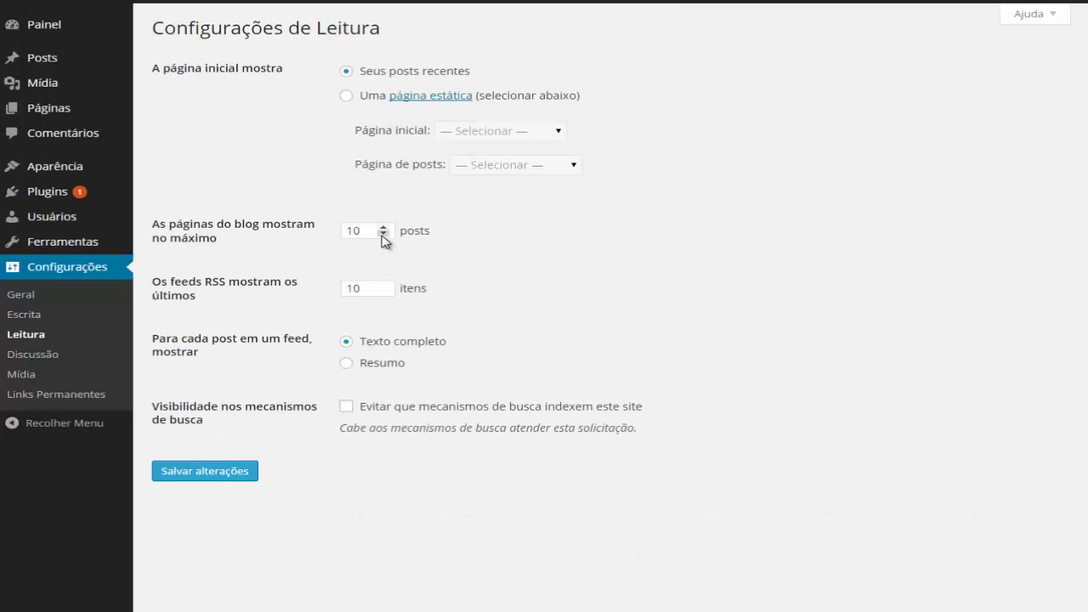
double_click(350, 230)
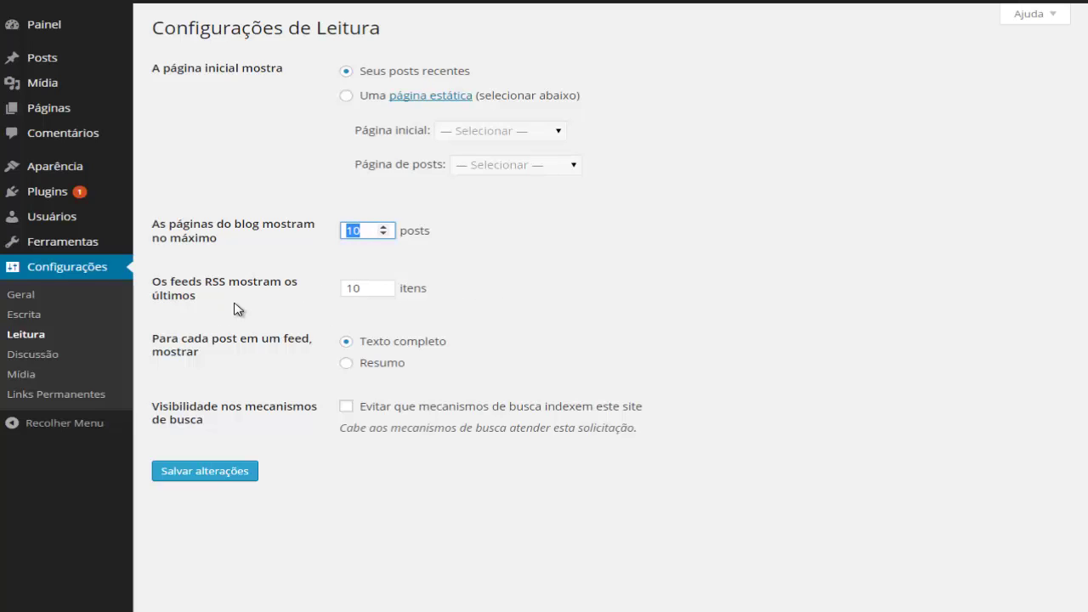
click(350, 288)
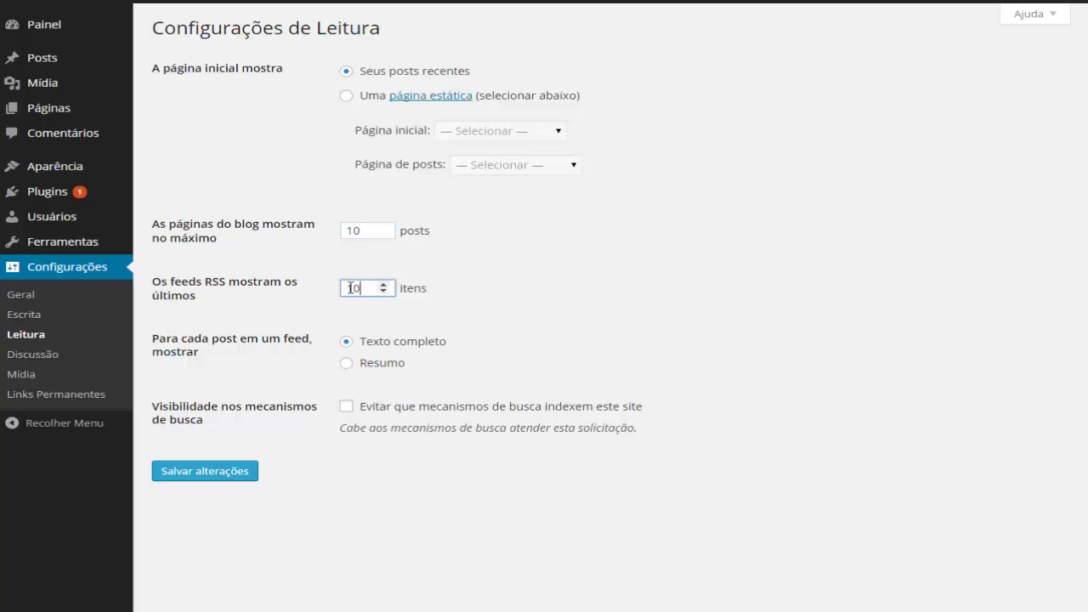
double_click(350, 288)
Open the permalink settings and review the common URL structures and the optional category and tag bases
click(45, 396)
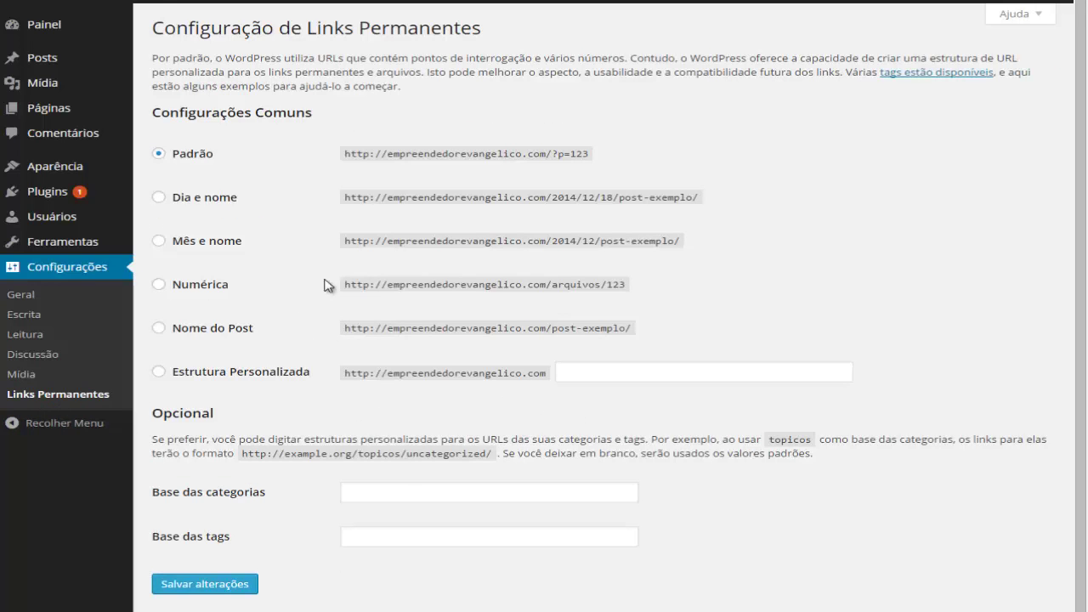
scroll(204, 481, down, 1)
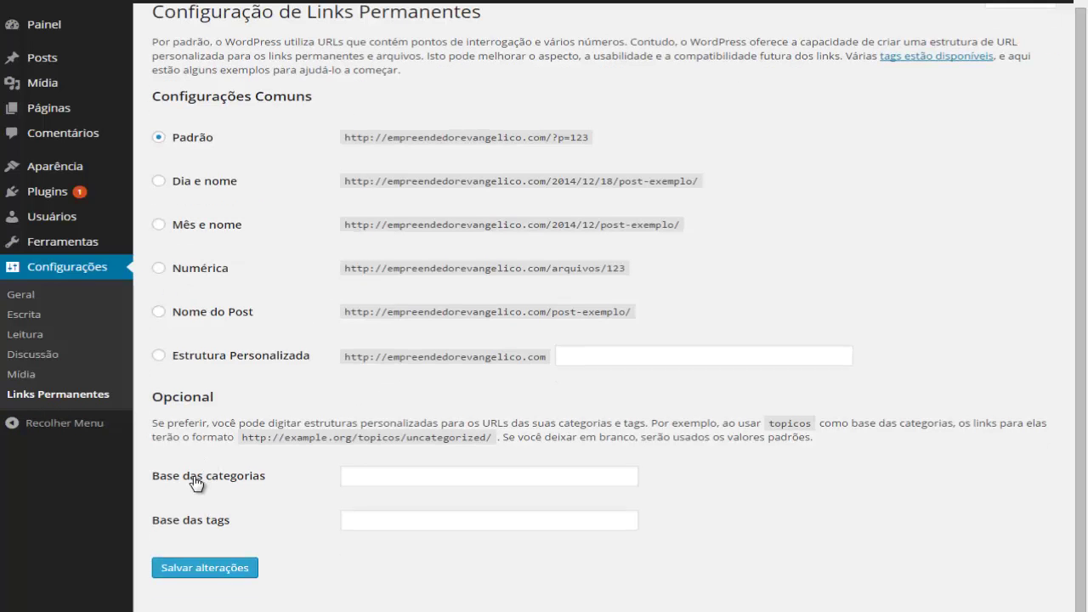
scroll(196, 482, up, 1)
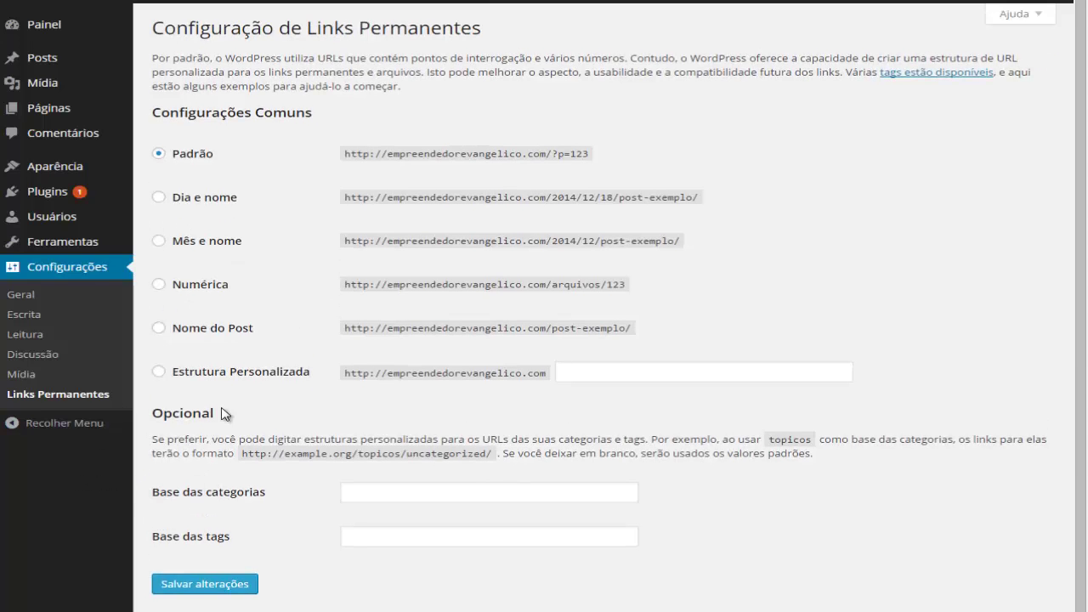